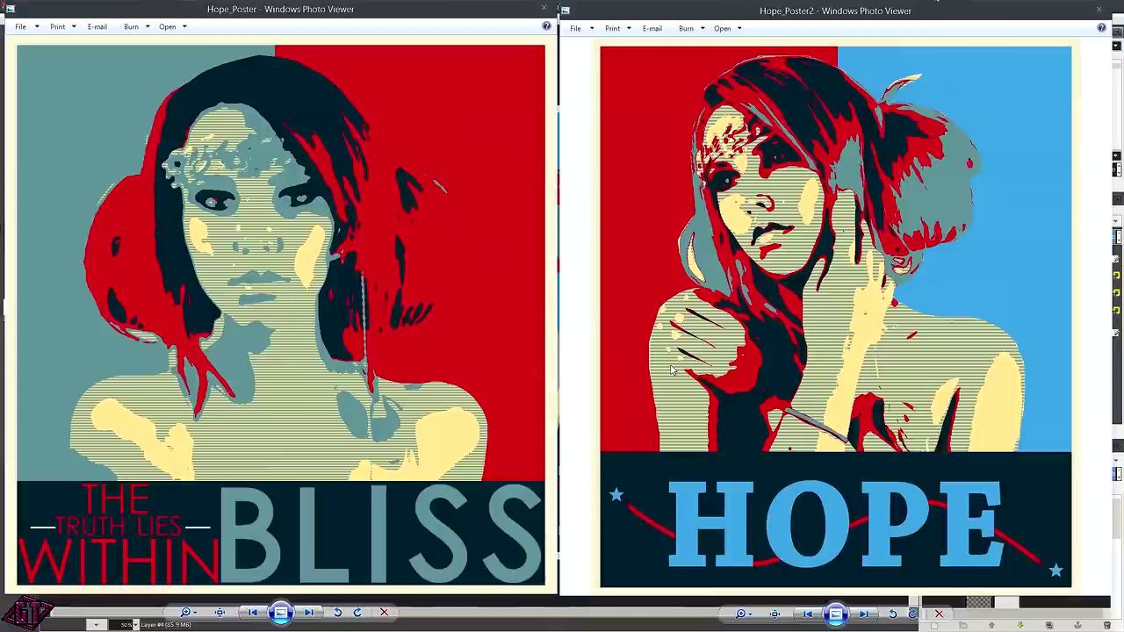
Switch to Chrome and browse the "hope poster" image results as references for the poster style.
{"action": "key", "text": "alt+Tab"}
{"action": "key", "text": "alt+Tab"}
{"action": "key", "text": "alt+Tab"}
{"action": "key", "text": "alt+Tab"}
{"action": "key", "text": "alt+Tab"}
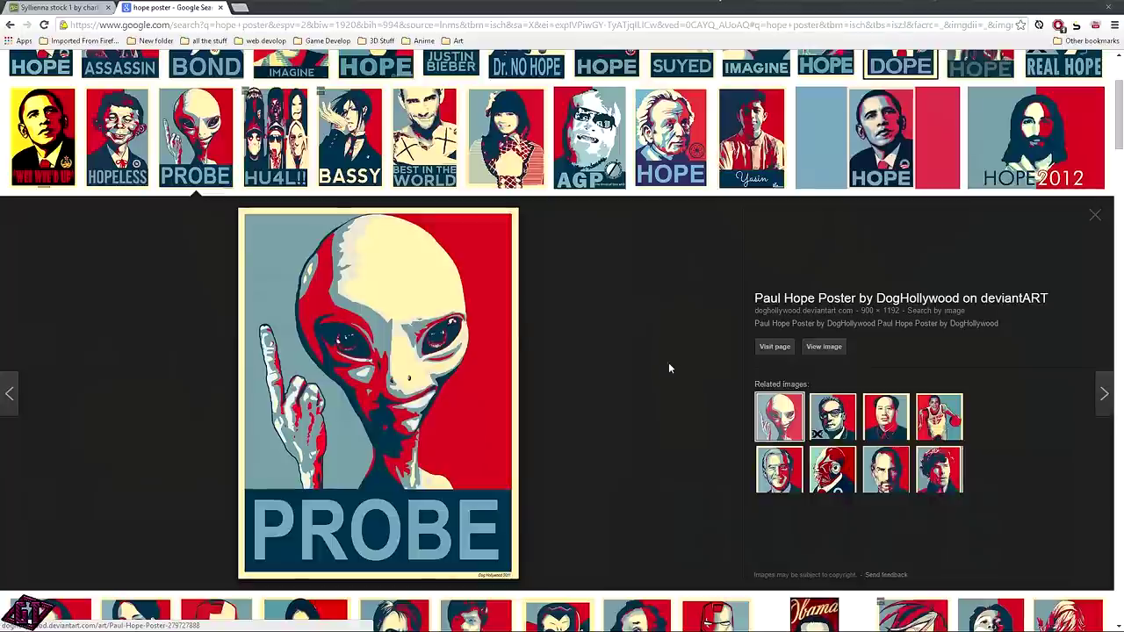
{"action": "scroll", "coordinate": [568, 187], "scroll_direction": "up", "scroll_amount": 2}
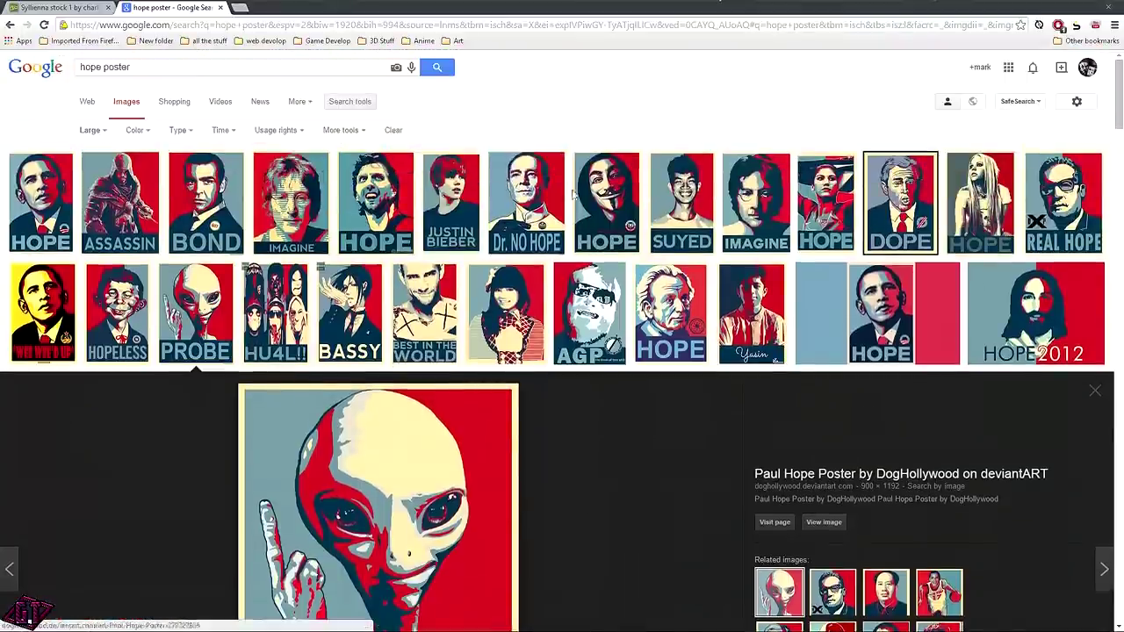
{"action": "scroll", "coordinate": [249, 180], "scroll_direction": "down", "scroll_amount": 1}
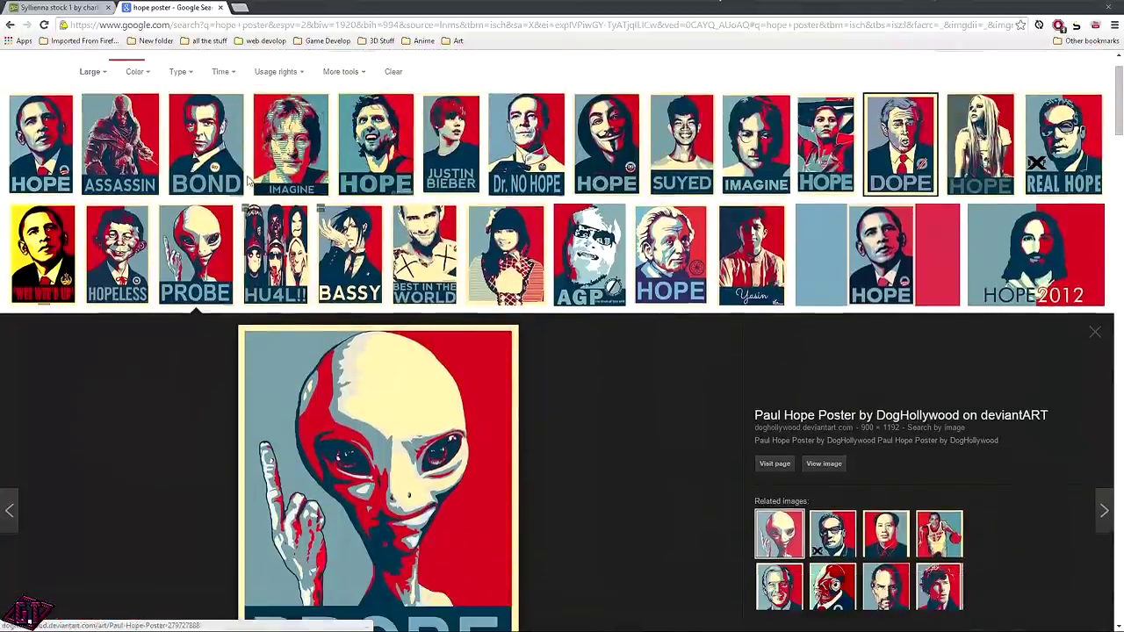
{"action": "scroll", "coordinate": [249, 180], "scroll_direction": "up", "scroll_amount": 1}
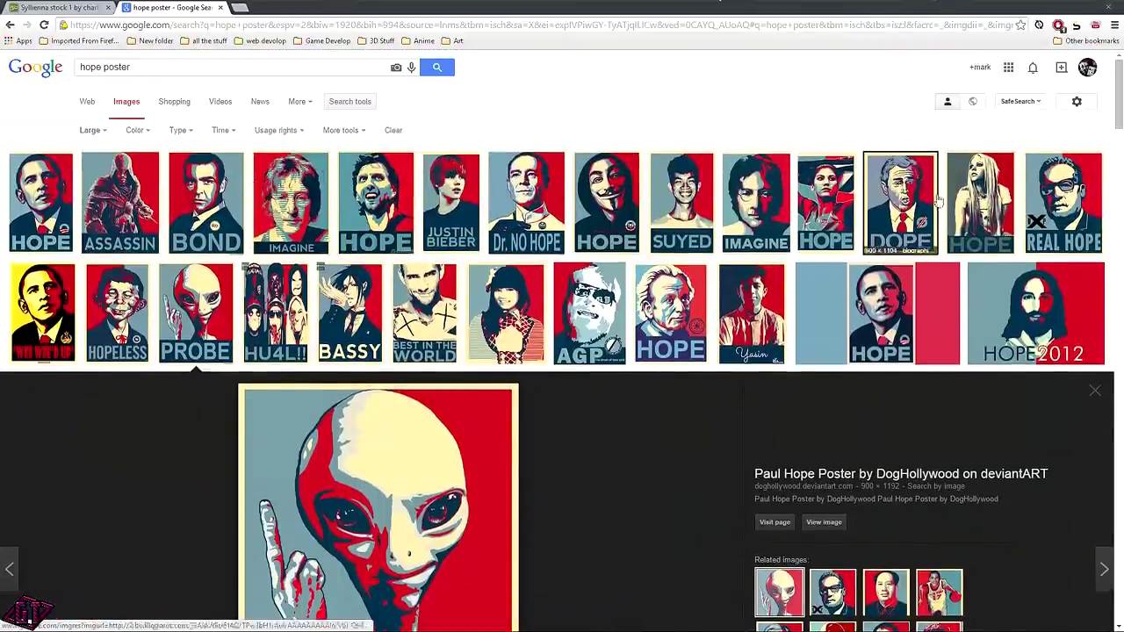
{"action": "scroll", "coordinate": [602, 295], "scroll_direction": "down", "scroll_amount": 10}
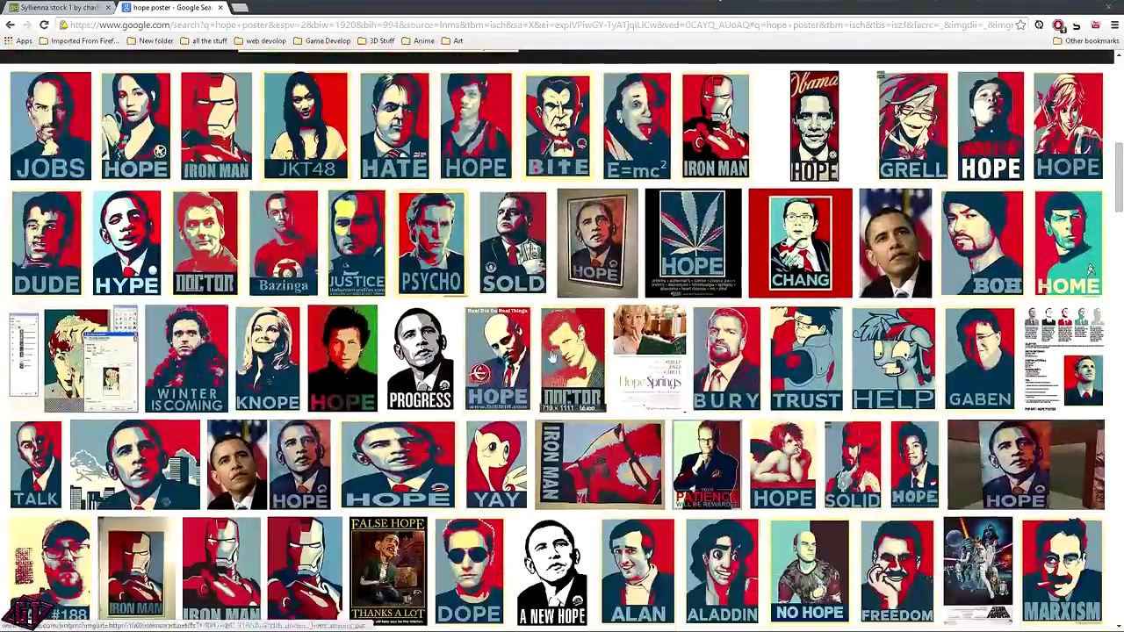
{"action": "scroll", "coordinate": [552, 357], "scroll_direction": "down", "scroll_amount": 10}
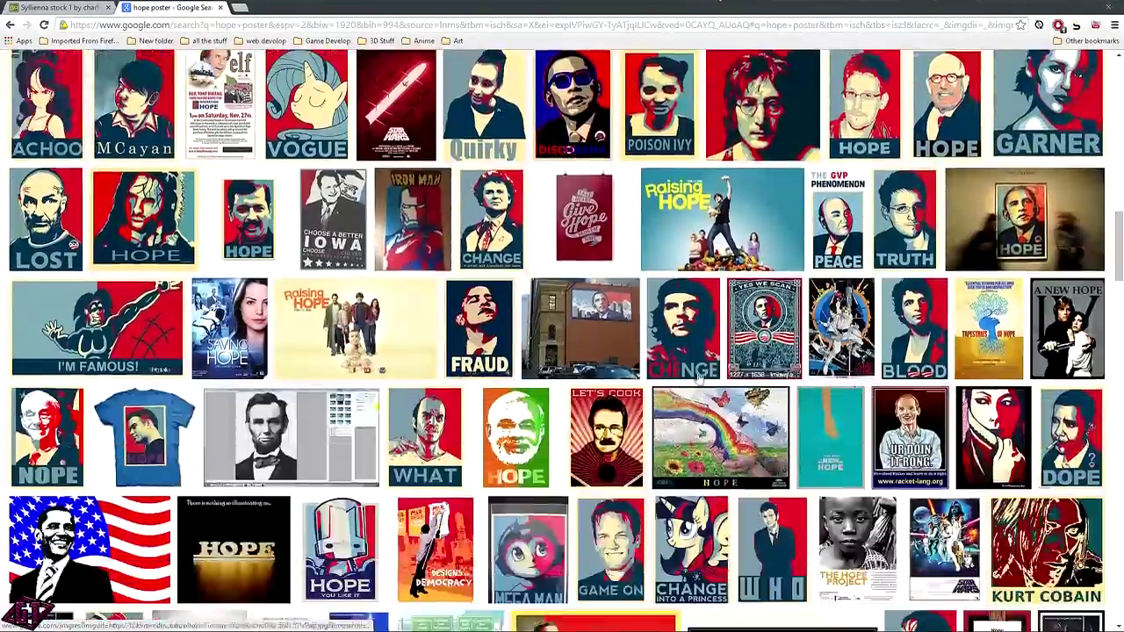
{"action": "scroll", "coordinate": [700, 378], "scroll_direction": "down", "scroll_amount": 4}
{"action": "scroll", "coordinate": [685, 333], "scroll_direction": "up", "scroll_amount": 10}
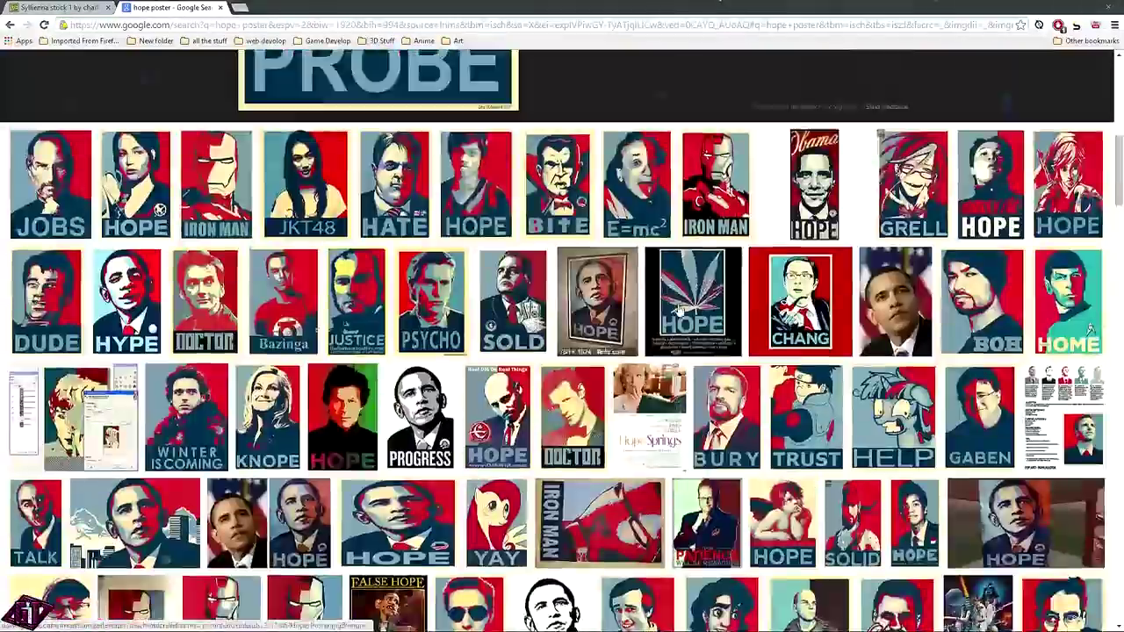
{"action": "scroll", "coordinate": [690, 320], "scroll_direction": "up", "scroll_amount": 5}
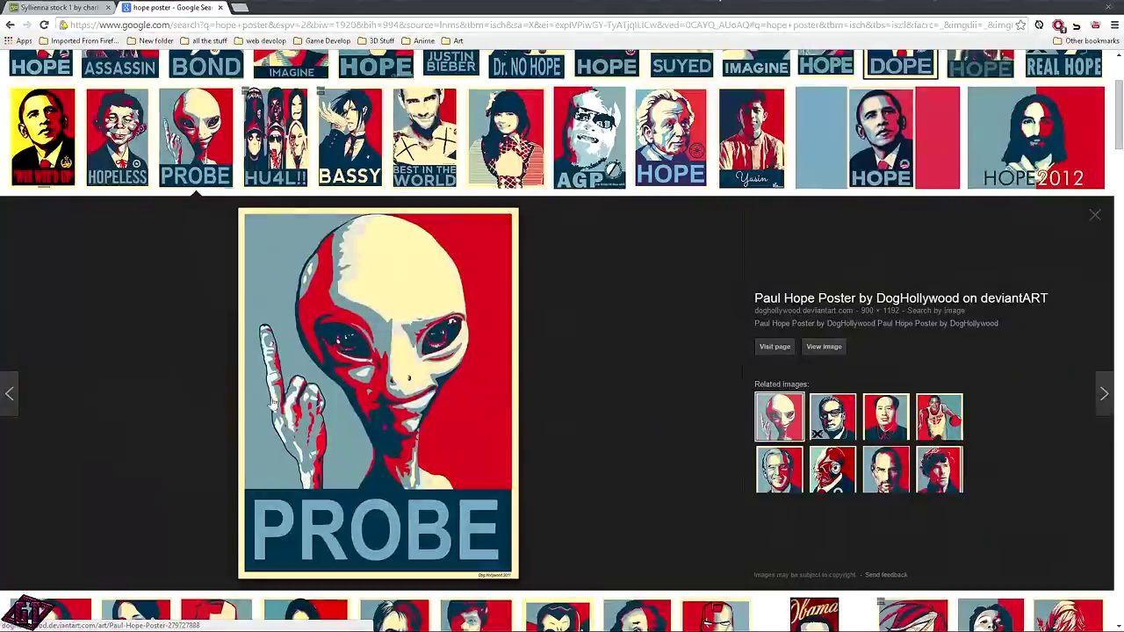
{"action": "scroll", "coordinate": [664, 342], "scroll_direction": "up", "scroll_amount": 1}
{"action": "scroll", "coordinate": [606, 329], "scroll_direction": "down", "scroll_amount": 1}
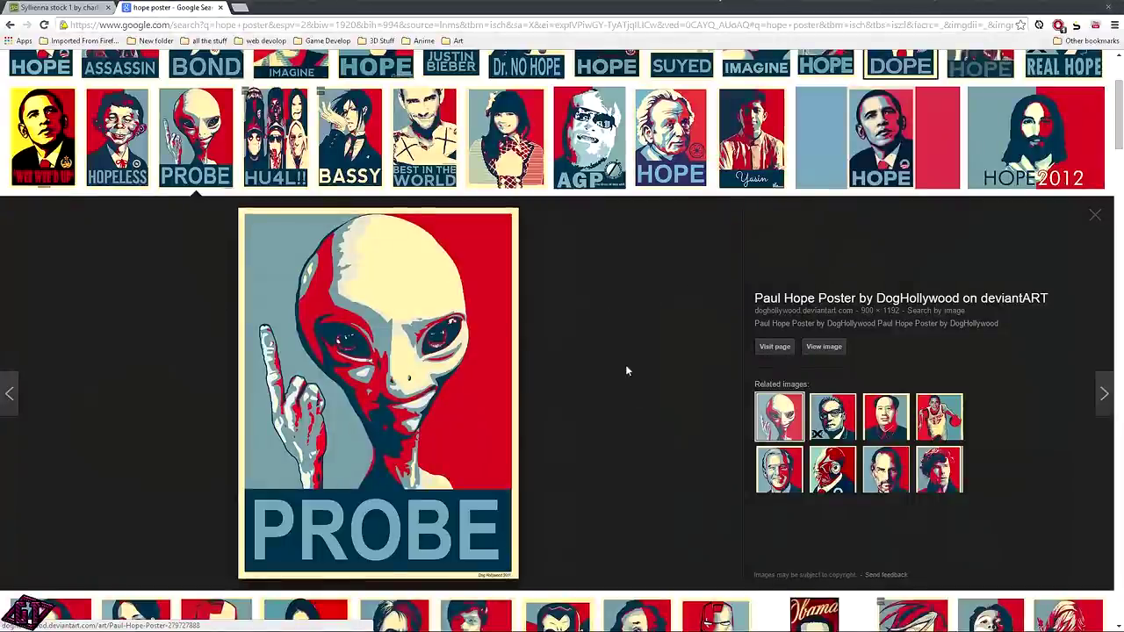
{"action": "scroll", "coordinate": [609, 298], "scroll_direction": "down", "scroll_amount": 1}
{"action": "scroll", "coordinate": [617, 299], "scroll_direction": "up", "scroll_amount": 1}
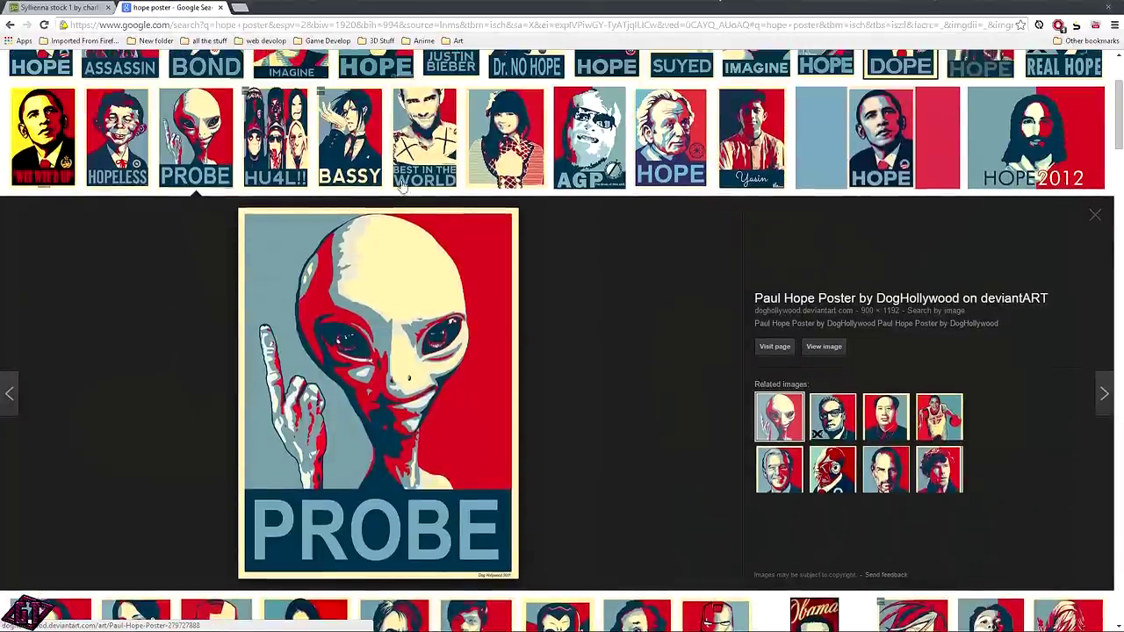
Review the Syllienna stock 1 page on deviantART, reading the stock usage rules and the comments below the photo.
{"action": "left_click", "coordinate": [69, 12]}
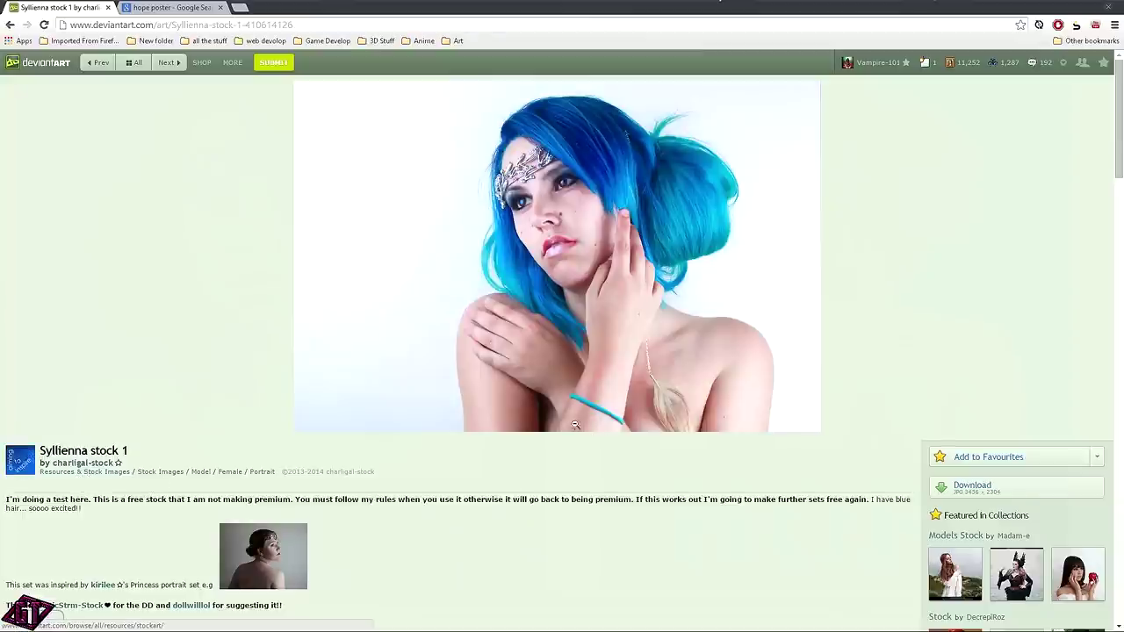
{"action": "scroll", "coordinate": [376, 426], "scroll_direction": "down", "scroll_amount": 4}
{"action": "scroll", "coordinate": [463, 410], "scroll_direction": "down", "scroll_amount": 1}
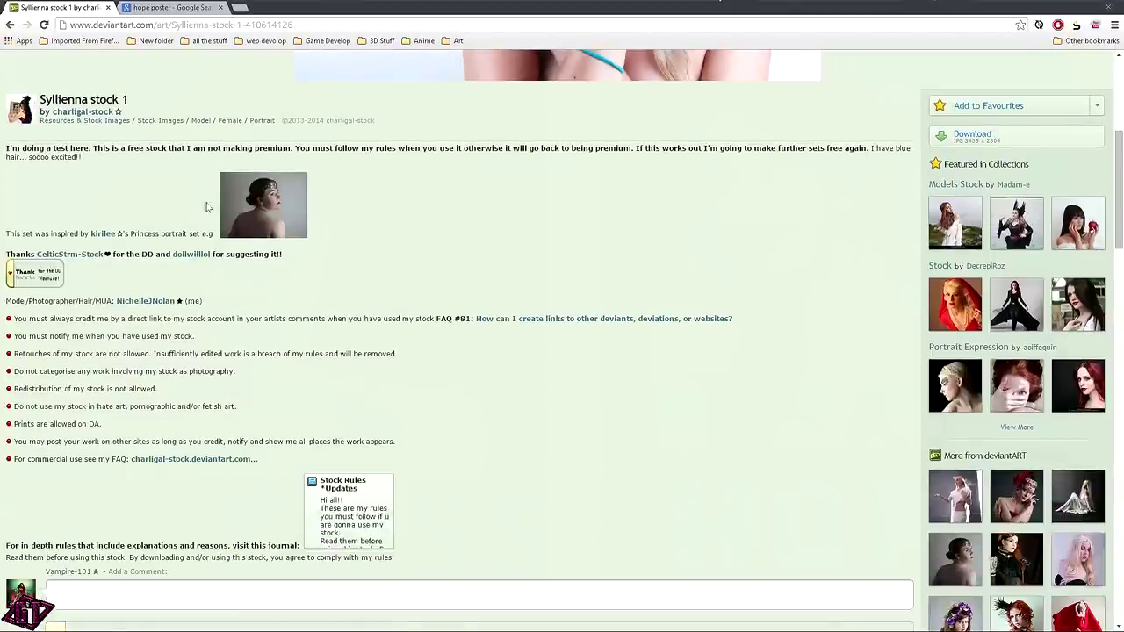
{"action": "scroll", "coordinate": [442, 419], "scroll_direction": "down", "scroll_amount": 5}
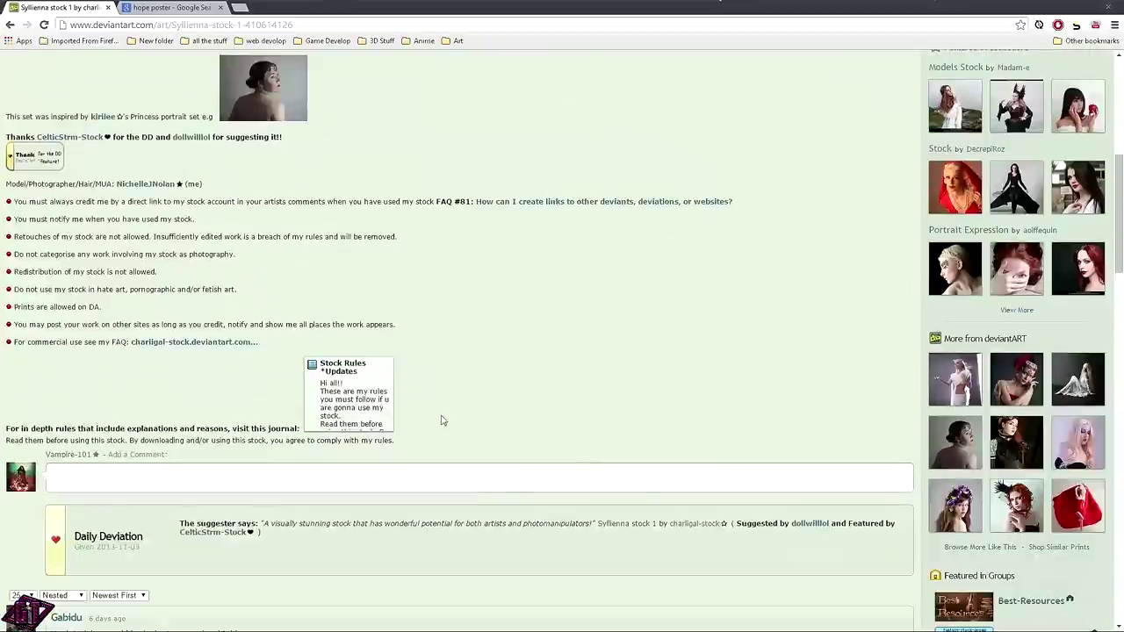
{"action": "scroll", "coordinate": [387, 543], "scroll_direction": "down", "scroll_amount": 2}
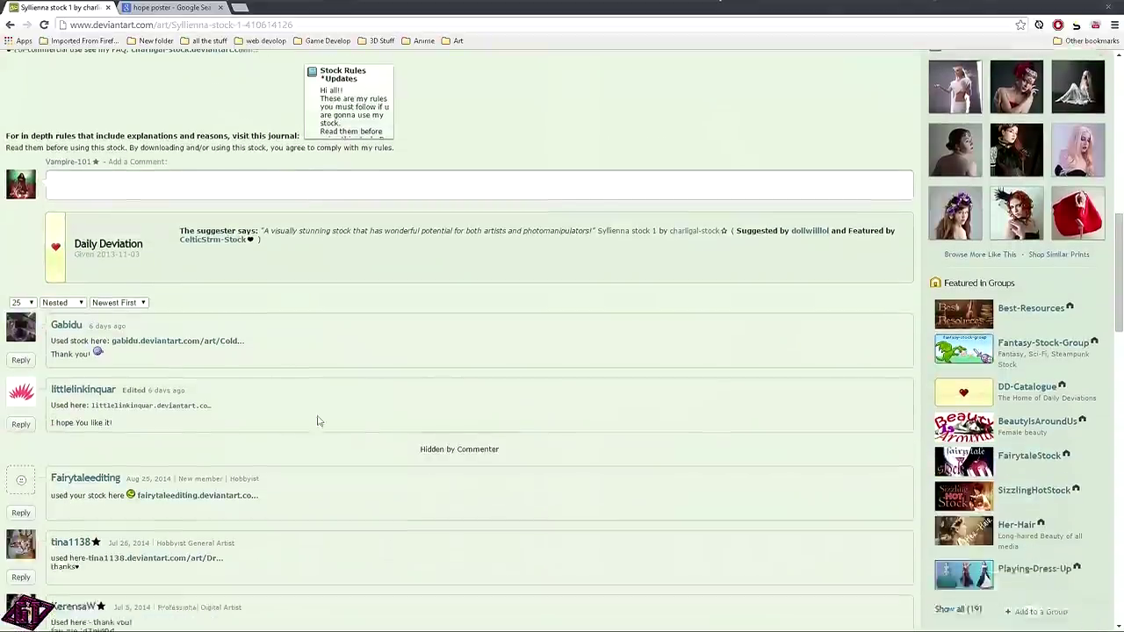
{"action": "scroll", "coordinate": [360, 228], "scroll_direction": "down", "scroll_amount": 2}
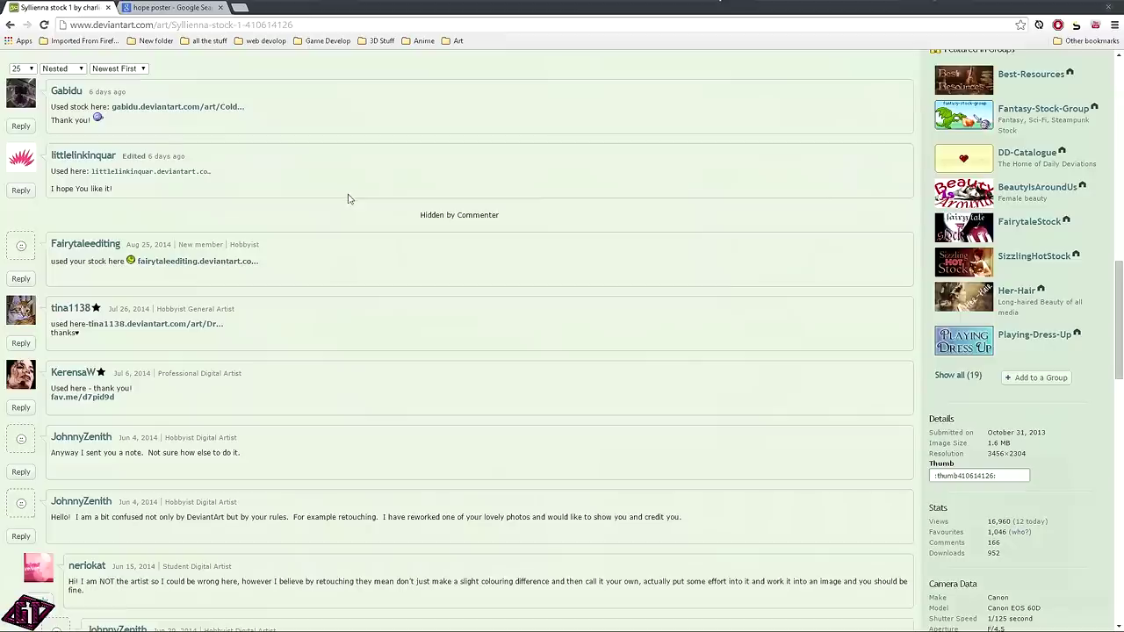
{"action": "scroll", "coordinate": [377, 281], "scroll_direction": "up", "scroll_amount": 6}
{"action": "scroll", "coordinate": [565, 401], "scroll_direction": "up", "scroll_amount": 9}
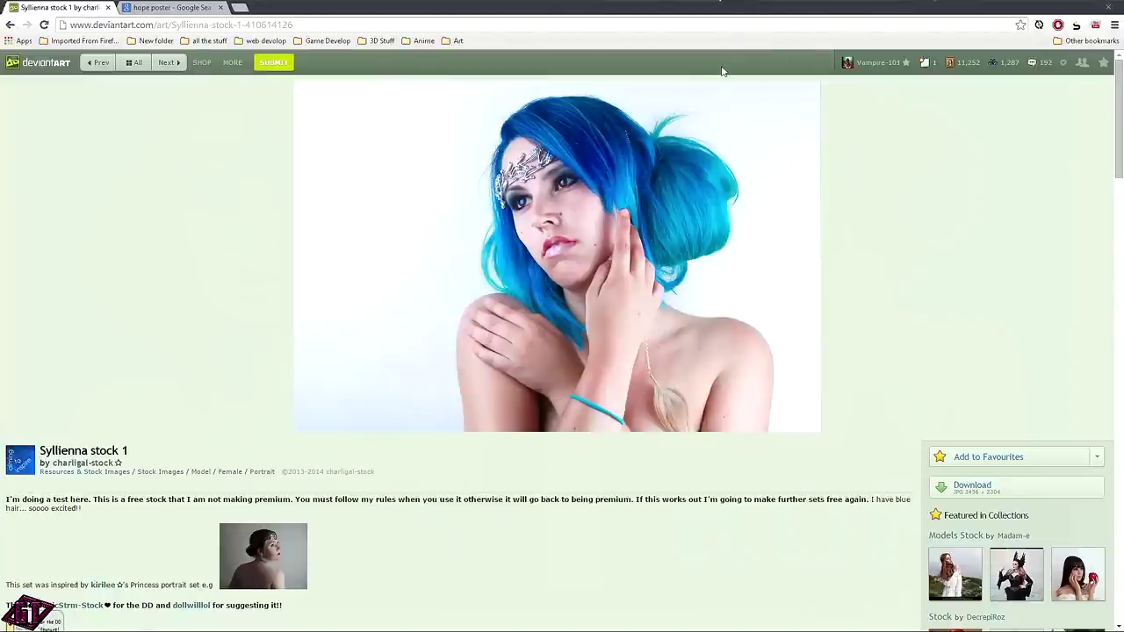
Switch to GIMP and examine the finished Hope_Poster2.xcf up close, including the line pattern on the skin.
{"action": "key", "text": "alt+Tab"}
{"action": "key", "text": "alt+Tab"}
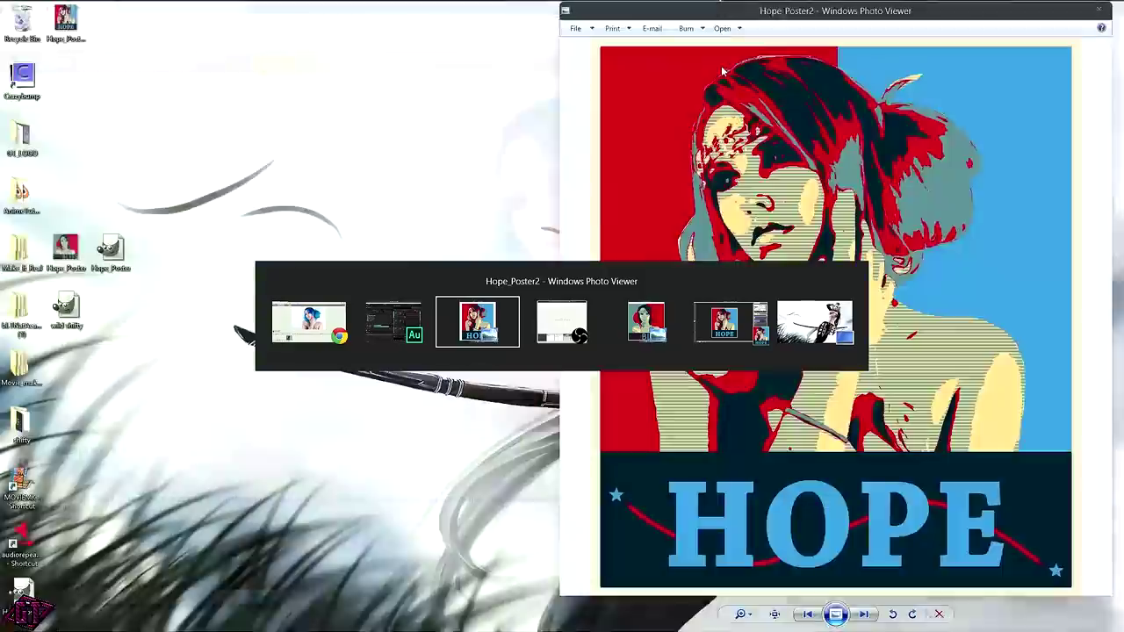
{"action": "key", "text": "alt+Tab"}
{"action": "key", "text": "alt+Tab"}
{"action": "key", "text": "alt+Tab"}
{"action": "key", "text": "alt+Tab"}
{"action": "key", "text": "alt+Tab"}
{"action": "key", "text": "alt+Tab"}
{"action": "key", "text": "alt+Tab"}
{"action": "key", "text": "alt+Tab"}
{"action": "key", "text": "alt+Tab"}
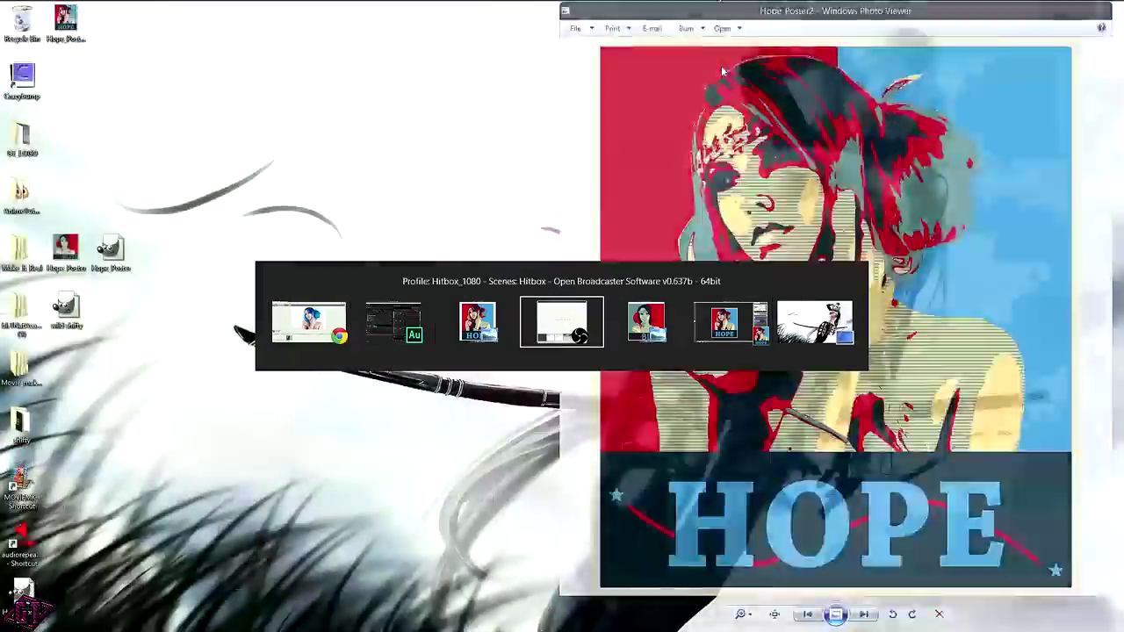
{"action": "key", "text": "alt+Tab"}
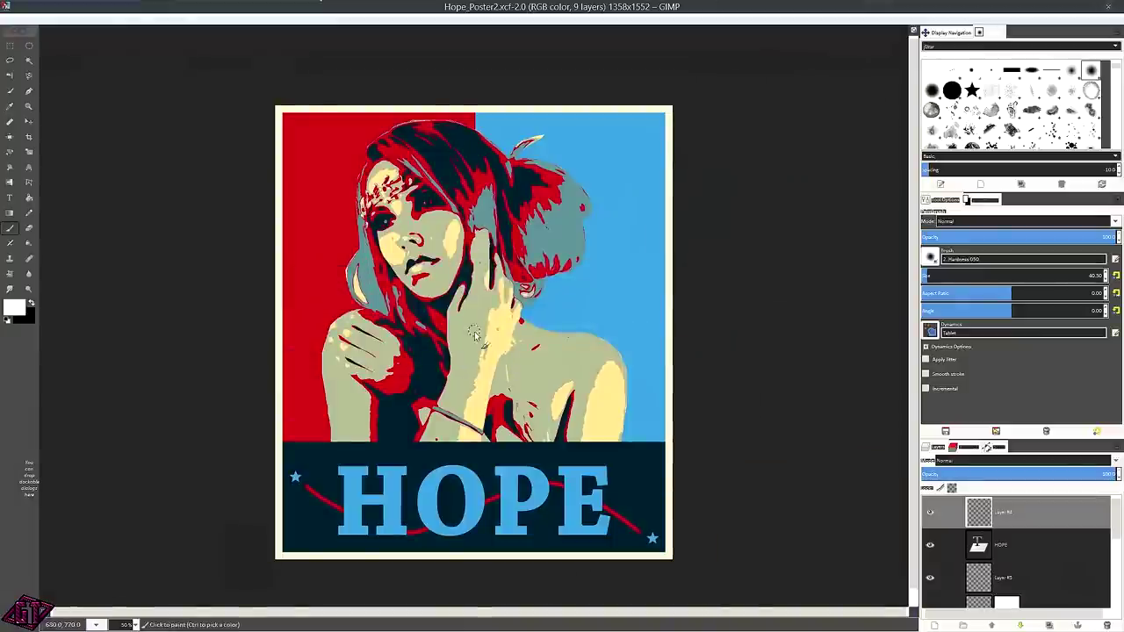
{"action": "key", "text": "minus"}
{"action": "key", "text": "plus"}
{"action": "key", "text": "plus"}
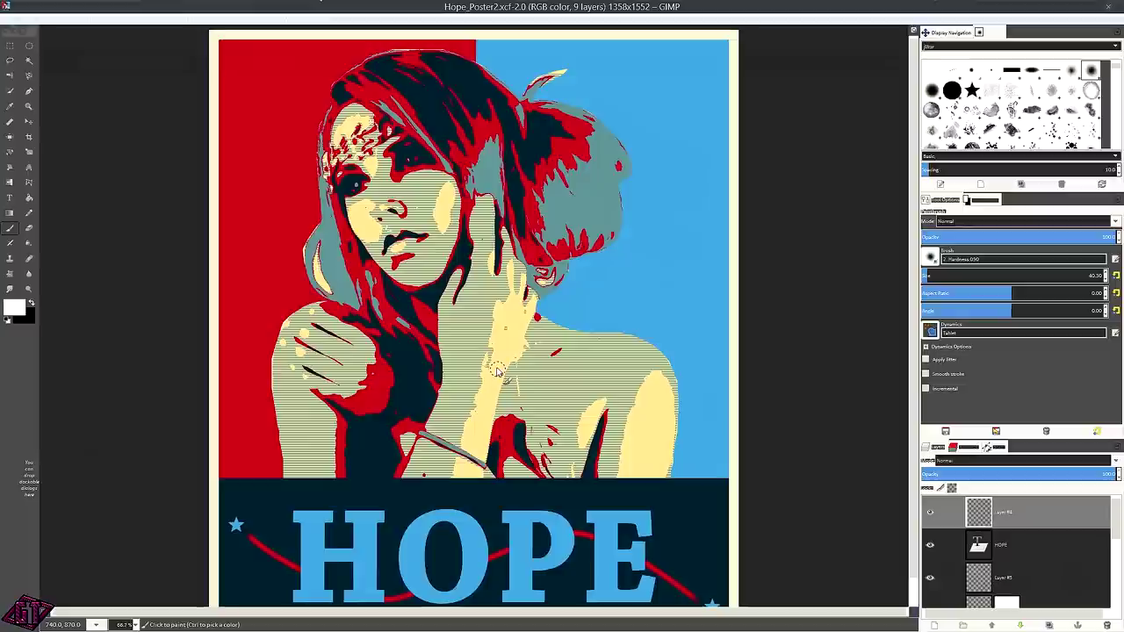
Open the recently used stock photo syllienna_stock_1_by_charligal_stock-d6sgvvy.jpg.
{"action": "left_click", "coordinate": [6, 20]}
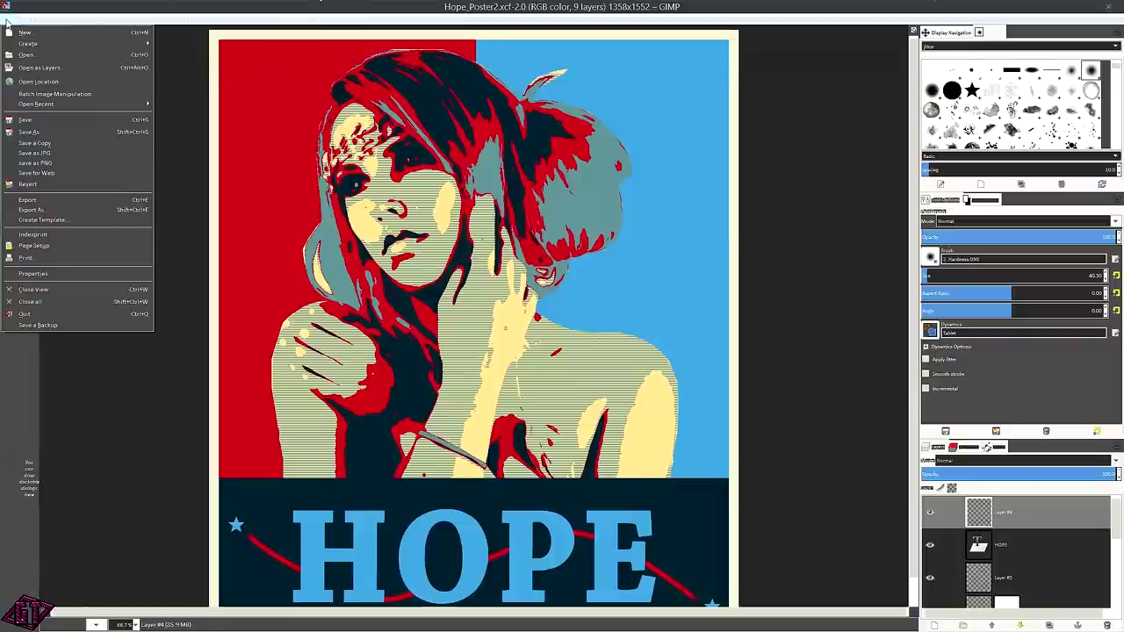
{"action": "mouse_move", "coordinate": [99, 105]}
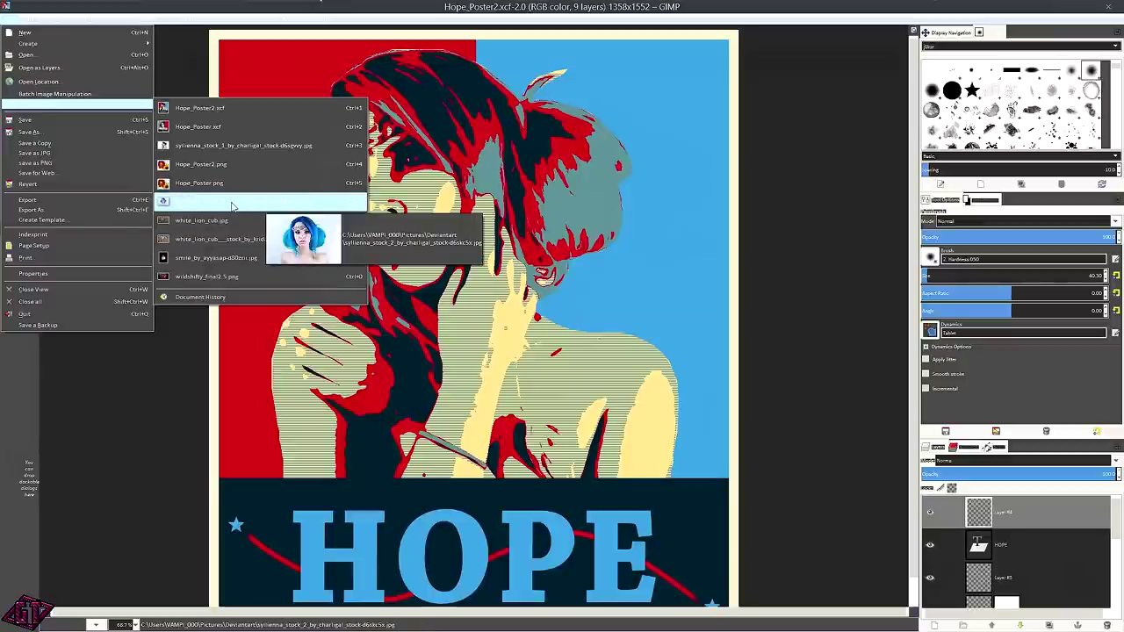
{"action": "left_click", "coordinate": [204, 148]}
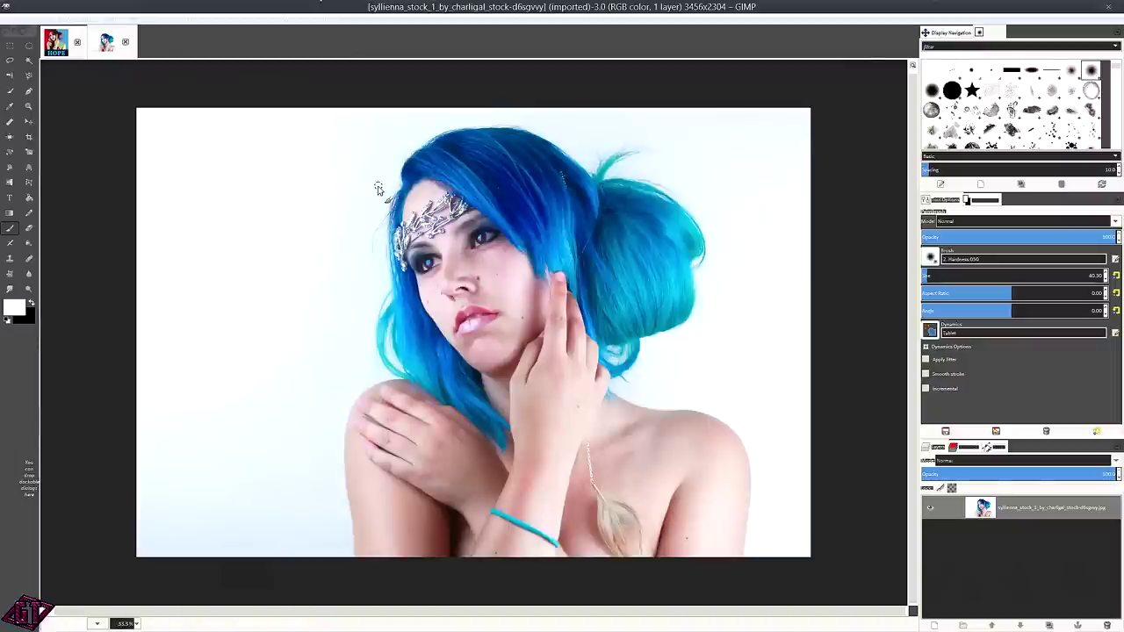
Add an alpha channel to the stock photo layer.
{"action": "left_click", "coordinate": [1045, 506]}
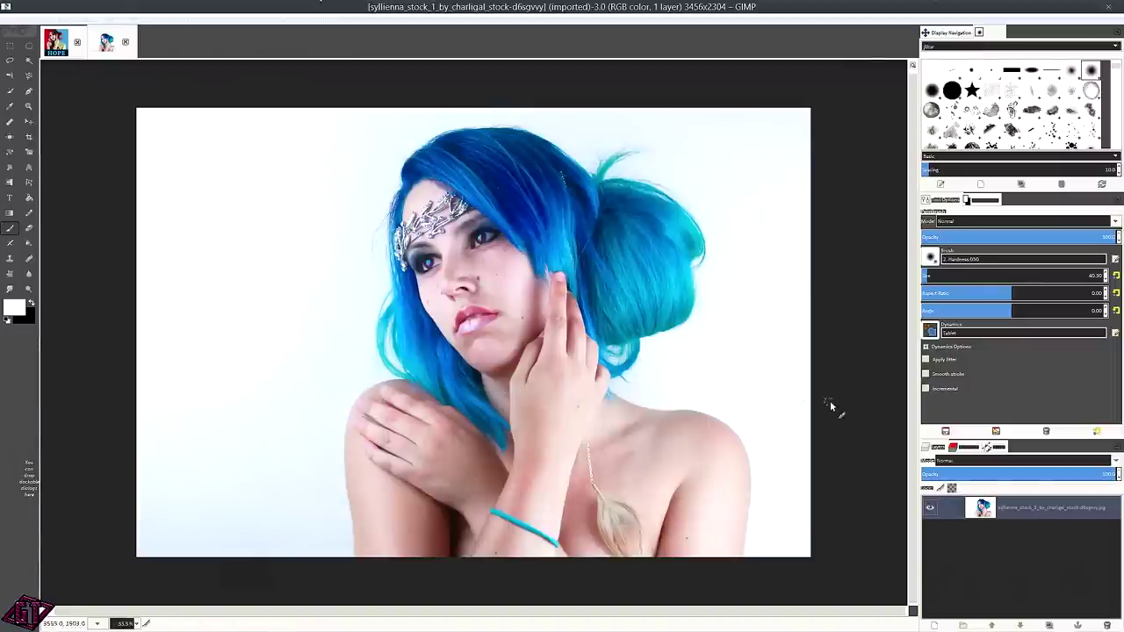
{"action": "right_click", "coordinate": [1012, 510]}
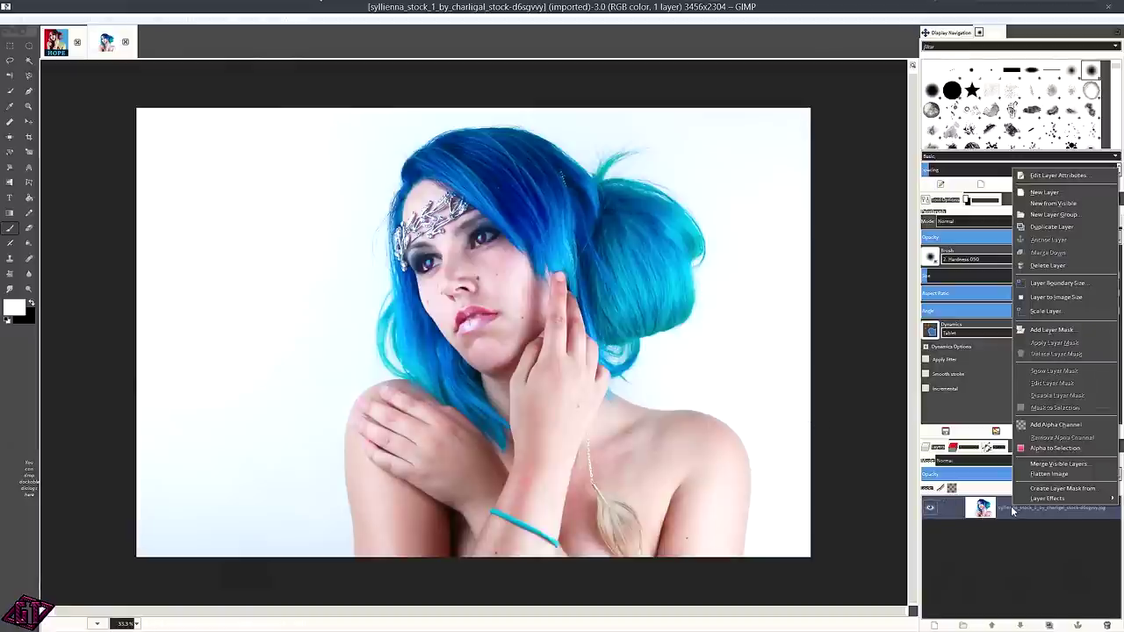
{"action": "left_click", "coordinate": [1049, 430]}
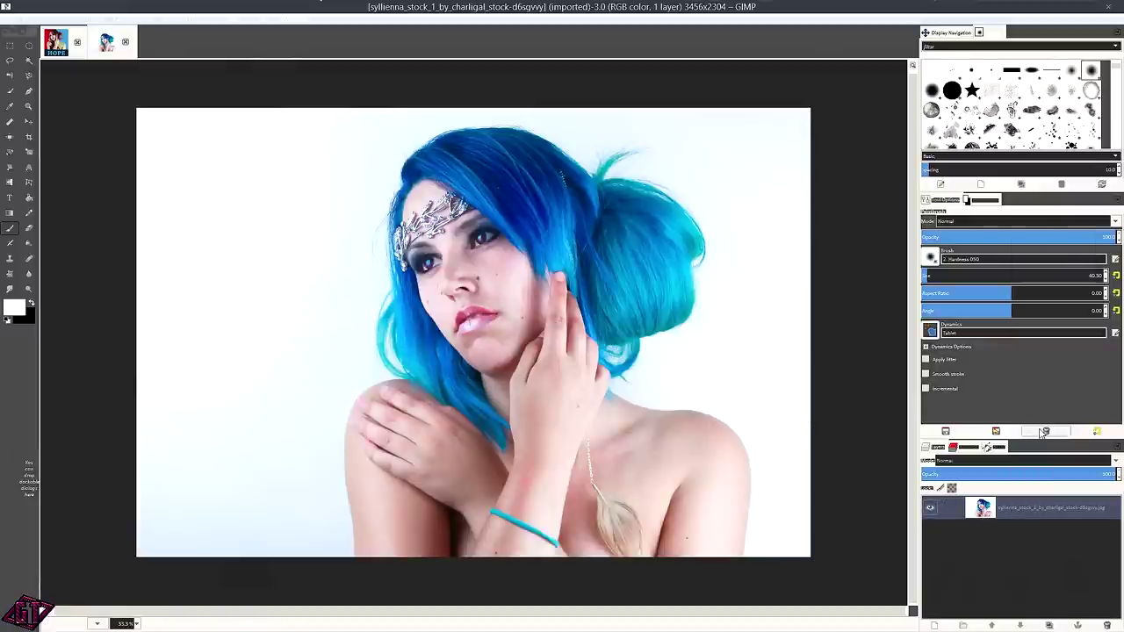
Duplicate the stock photo layer and add a new transparent 3456 × 2304 layer above the copy.
{"action": "left_click", "coordinate": [1050, 625]}
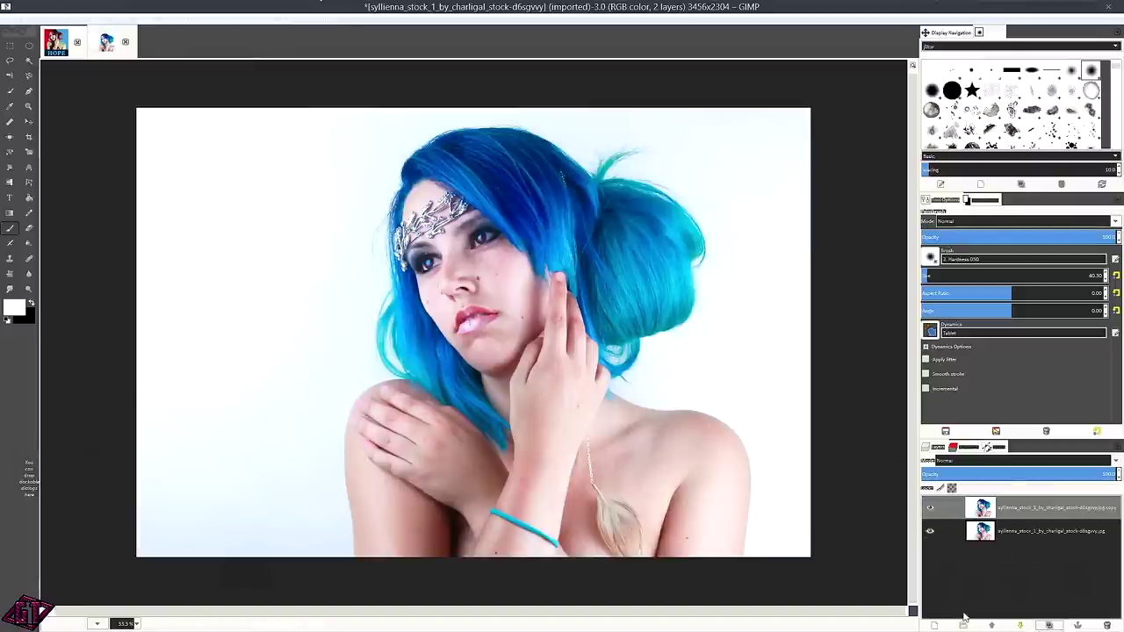
{"action": "left_click", "coordinate": [938, 625]}
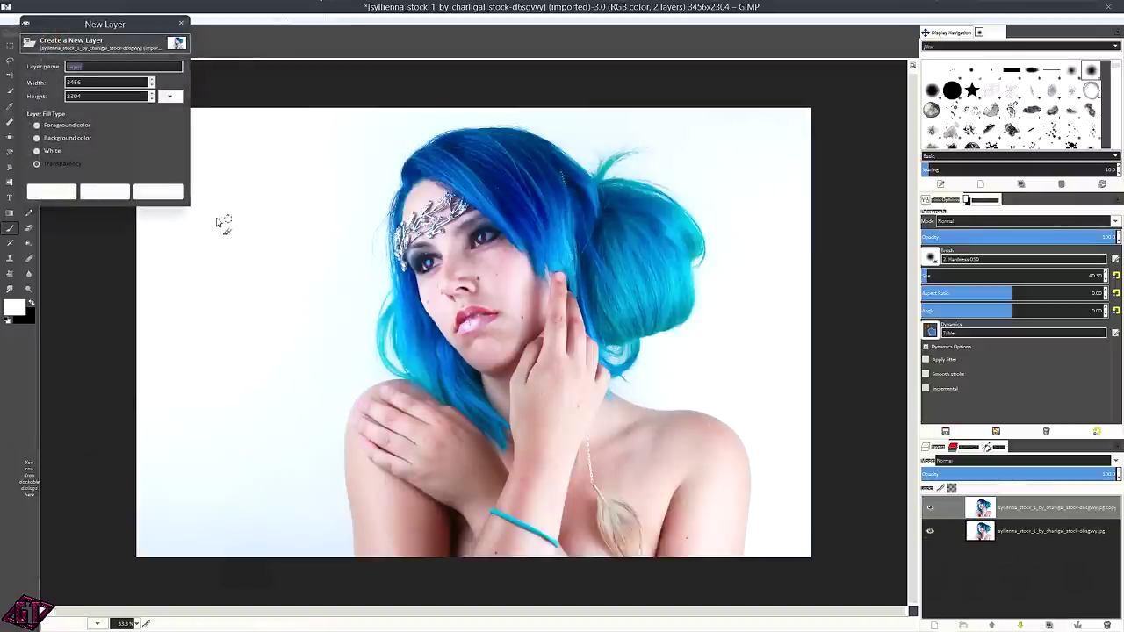
{"action": "left_click", "coordinate": [105, 192]}
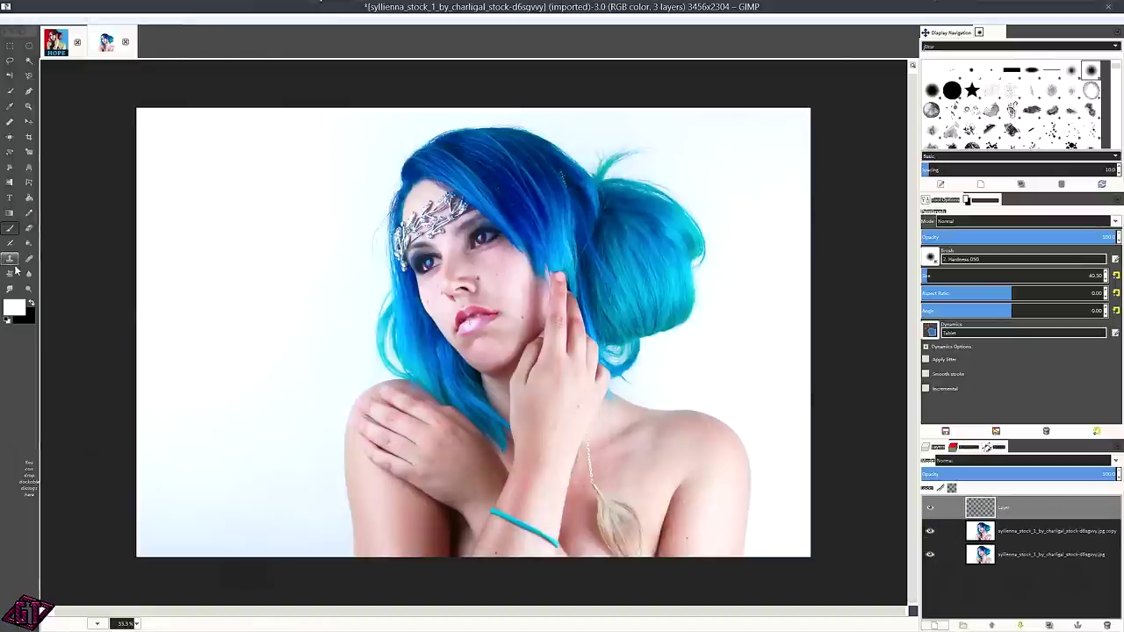
Choose the Clone tool for retouching the face and delete the original photo layer beneath its copy.
{"action": "left_click", "coordinate": [10, 260]}
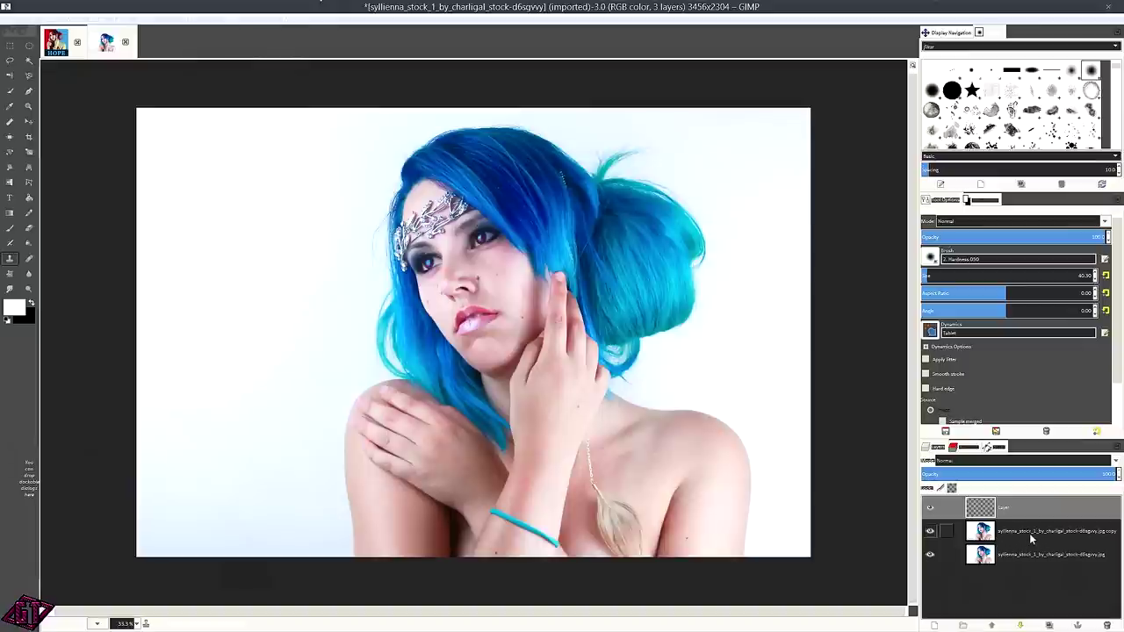
{"action": "left_click", "coordinate": [1052, 532]}
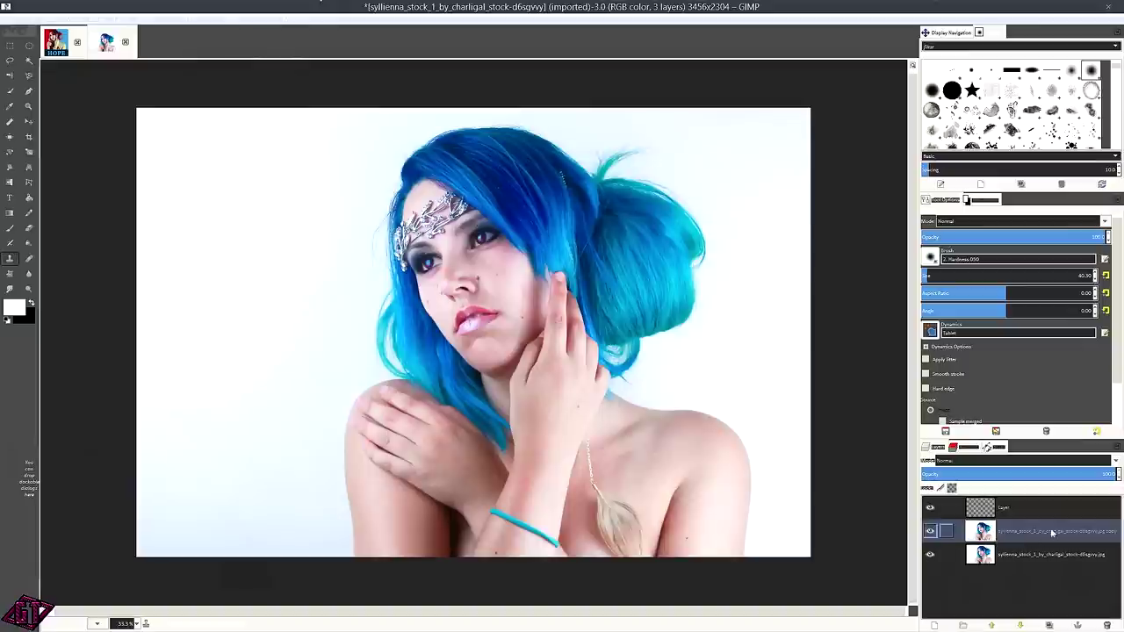
{"action": "left_click", "coordinate": [930, 554]}
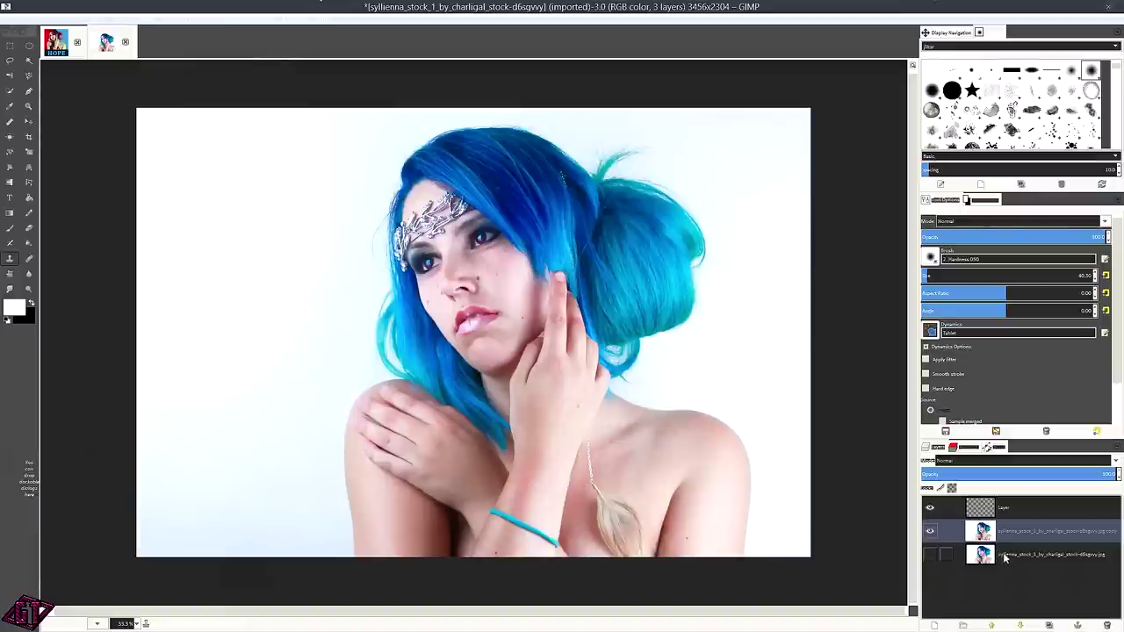
{"action": "left_click", "coordinate": [1020, 551]}
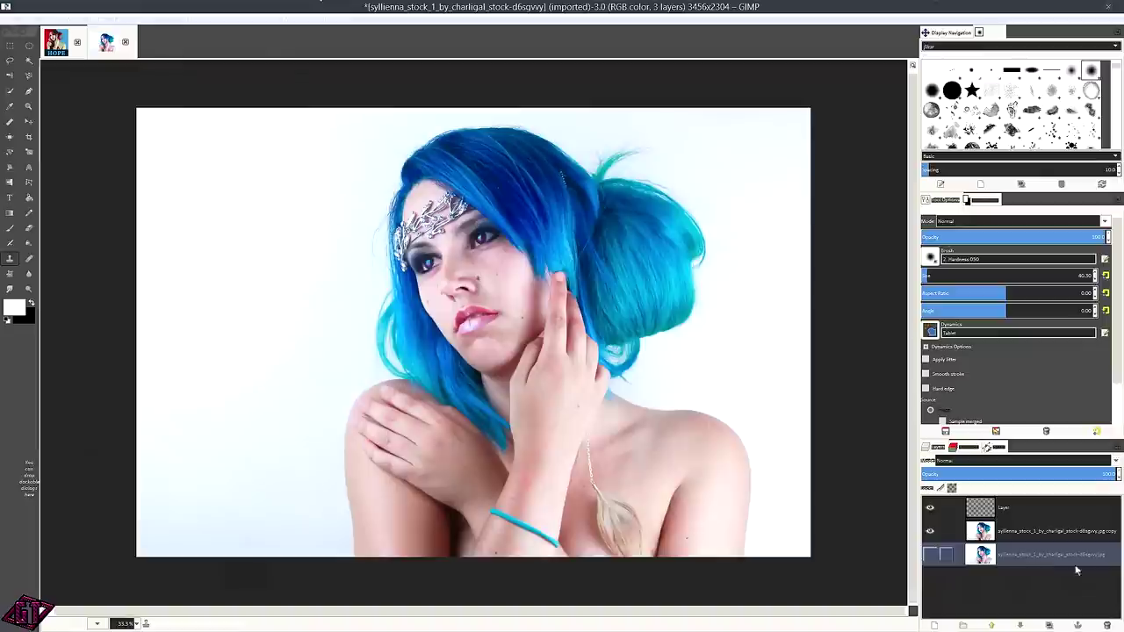
{"action": "left_click", "coordinate": [1108, 625]}
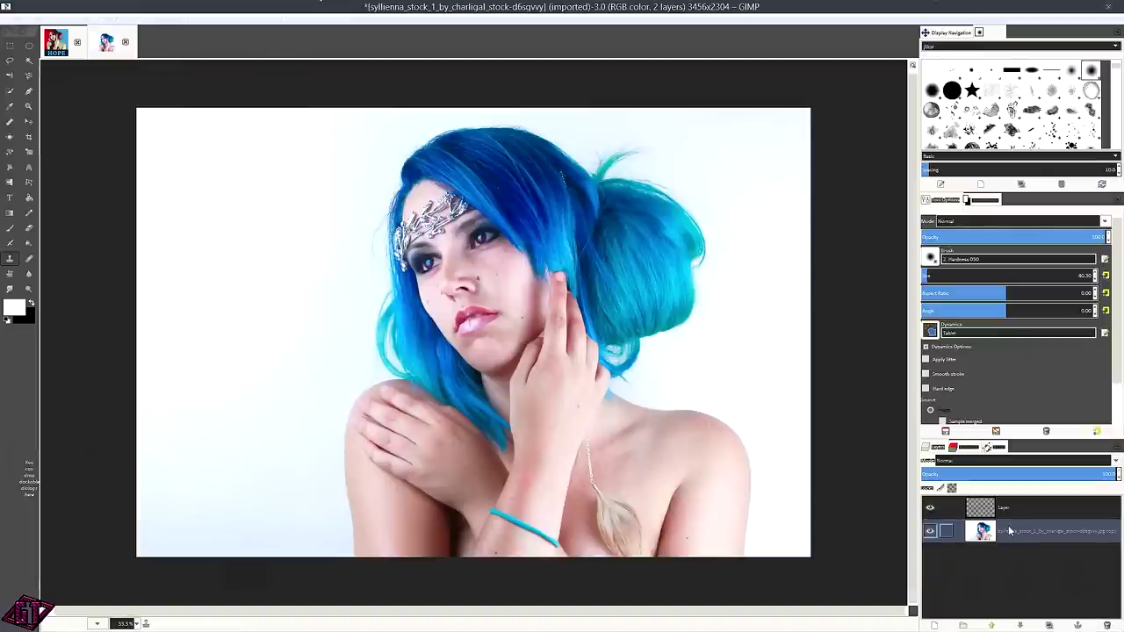
{"action": "scroll", "coordinate": [491, 282], "scroll_direction": "up", "scroll_amount": 5}
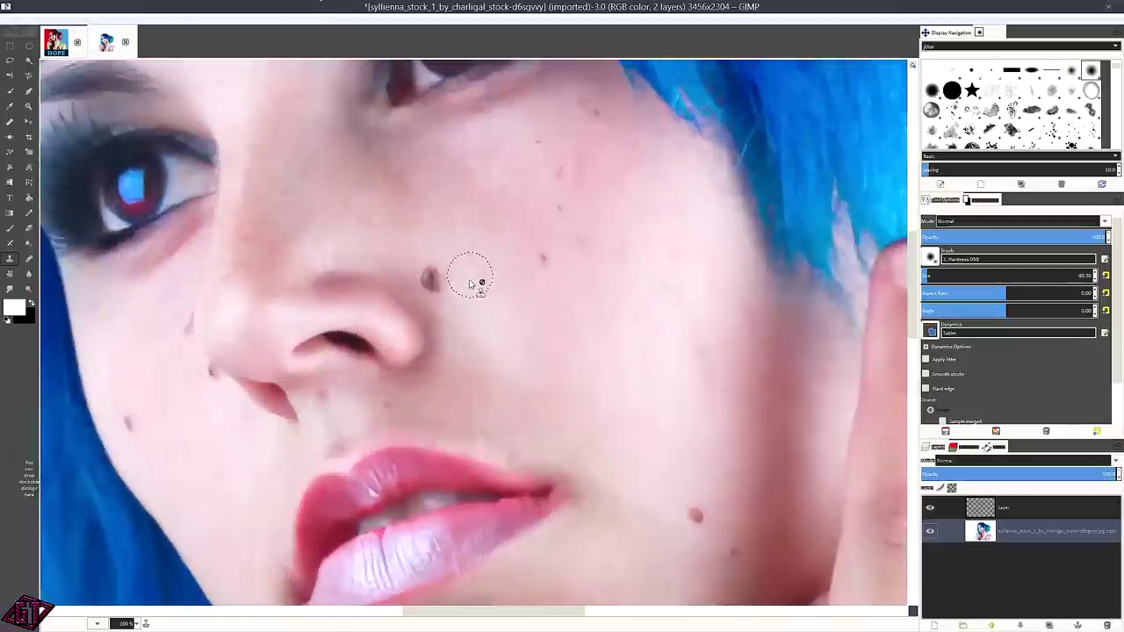
Sample clean skin from the photo layer and clone it over the mole beside the nostril on the transparent layer.
{"action": "scroll", "coordinate": [471, 284], "scroll_direction": "up", "scroll_amount": 1}
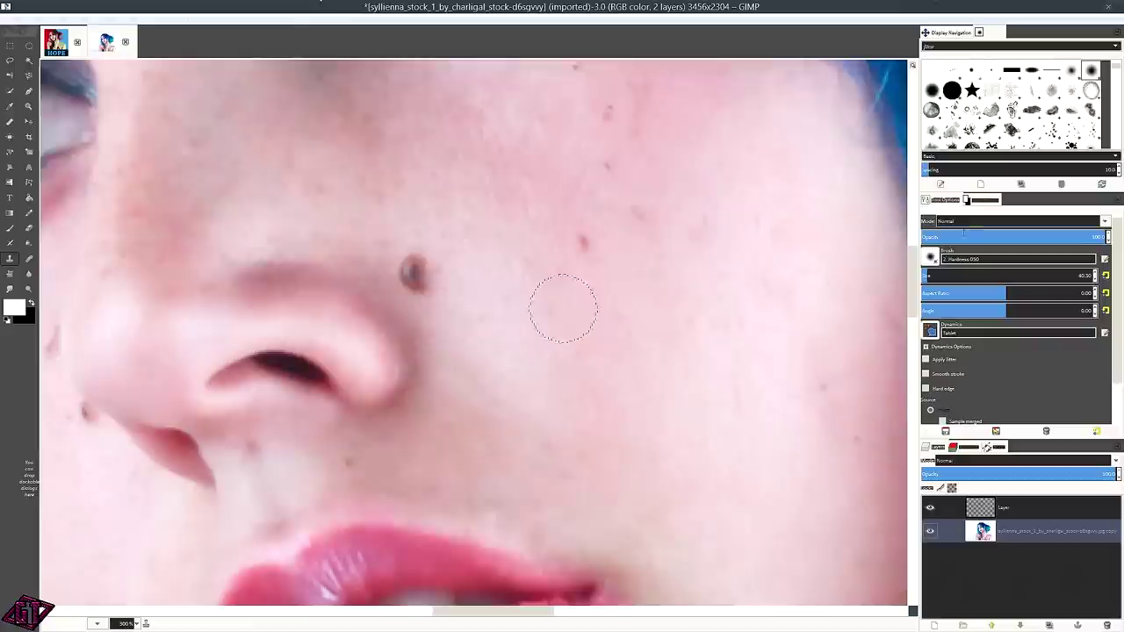
{"action": "left_click", "coordinate": [443, 326], "text": "ctrl"}
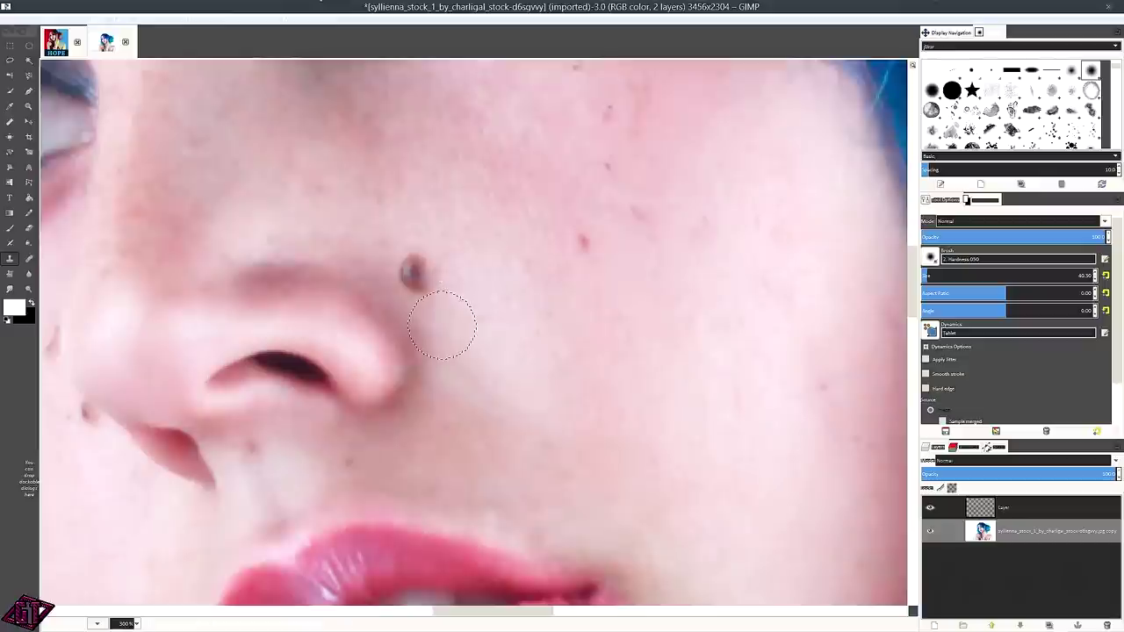
{"action": "left_click", "coordinate": [1018, 510]}
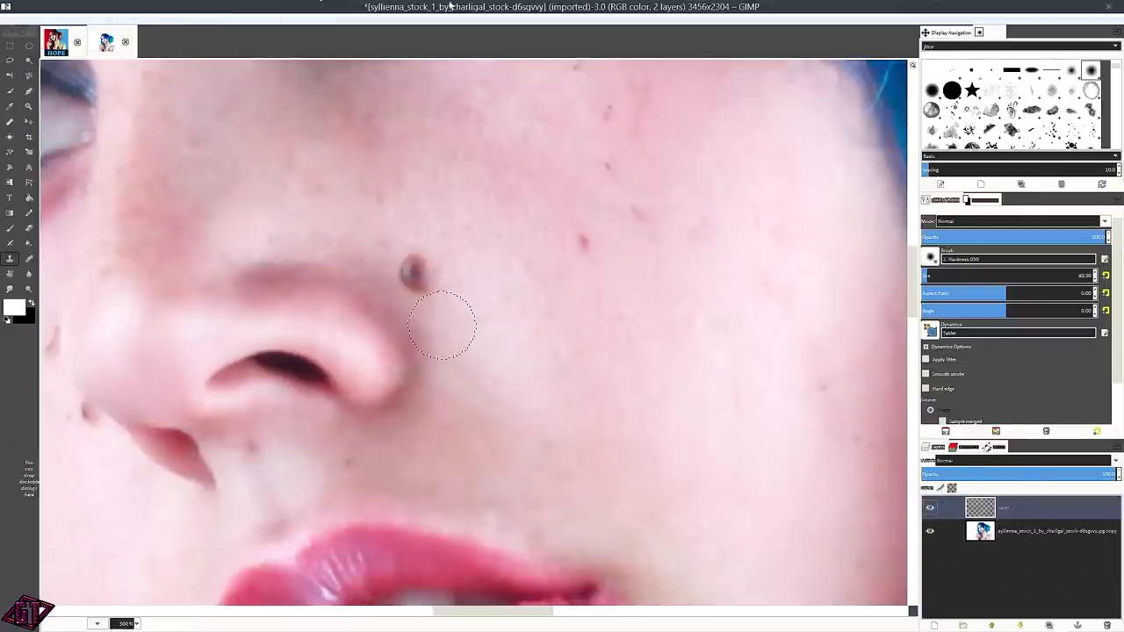
{"action": "left_click", "coordinate": [417, 275]}
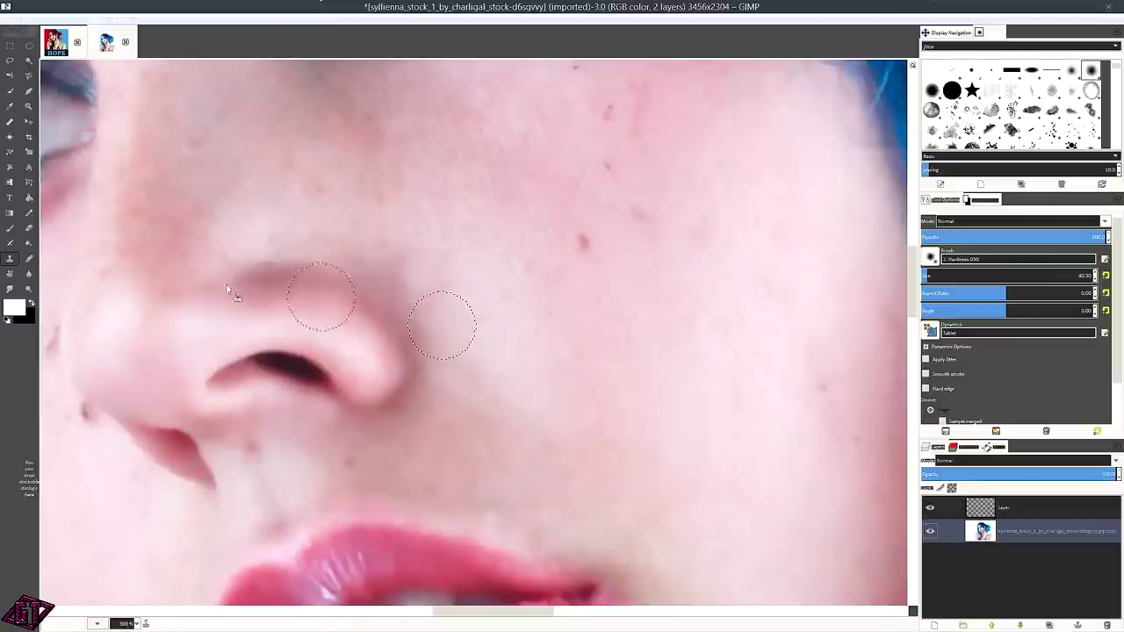
Sample clean skin just below the spot on the far cheek near the hair and clone it over on the transparent layer.
{"action": "scroll", "coordinate": [466, 325], "scroll_direction": "down", "scroll_amount": 4}
{"action": "scroll", "coordinate": [340, 321], "scroll_direction": "up", "scroll_amount": 3}
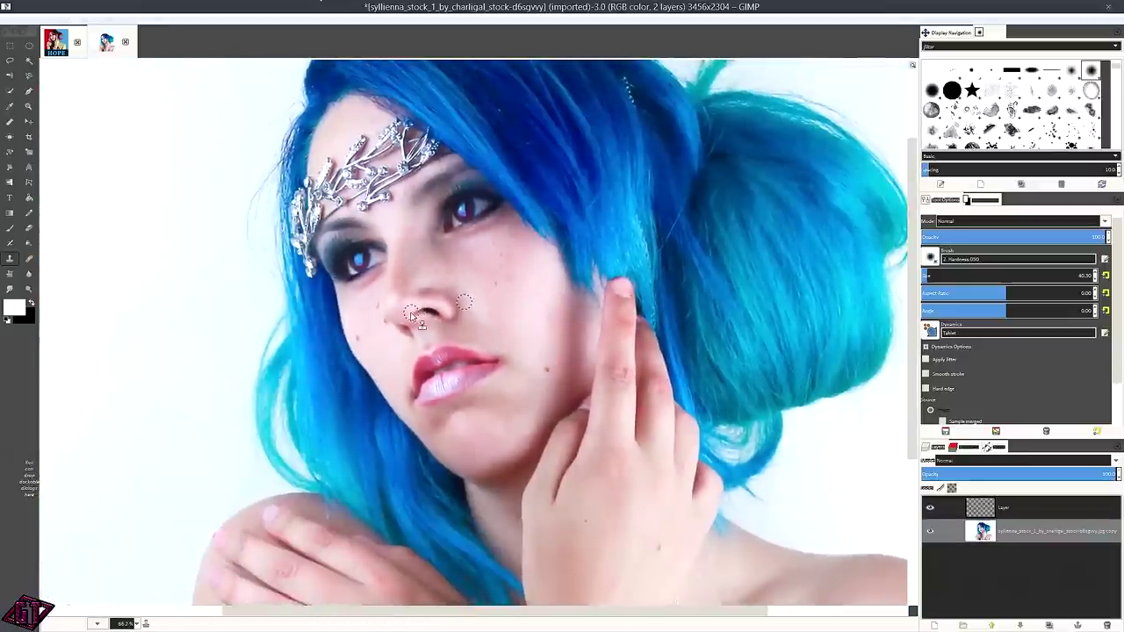
{"action": "scroll", "coordinate": [388, 329], "scroll_direction": "up", "scroll_amount": 3}
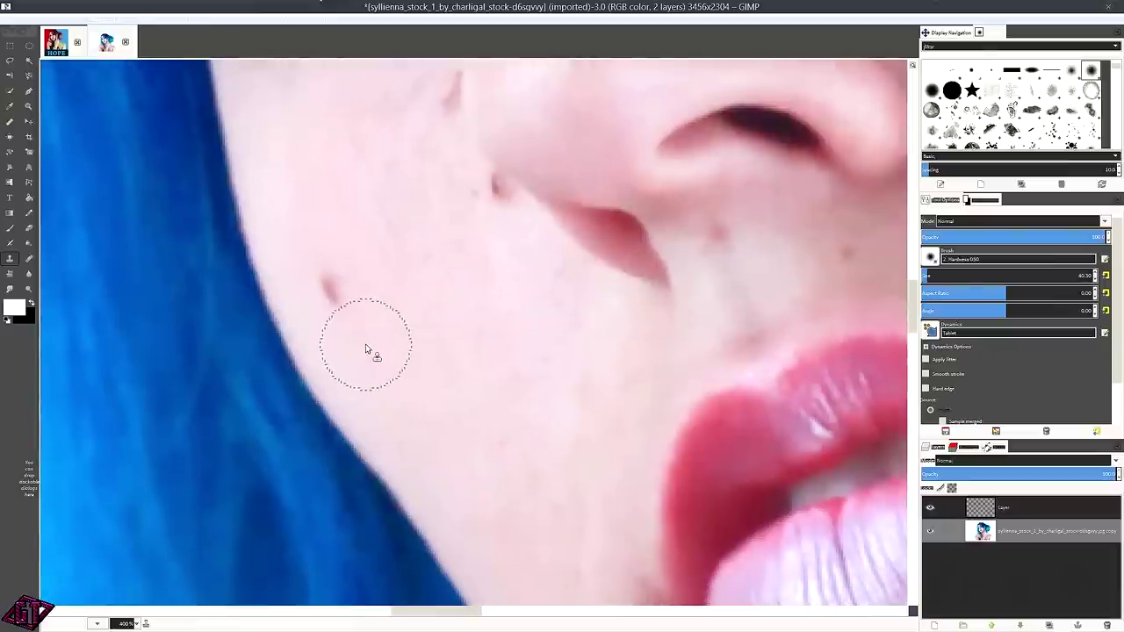
{"action": "left_click", "coordinate": [365, 345], "text": "ctrl"}
{"action": "left_click", "coordinate": [997, 506]}
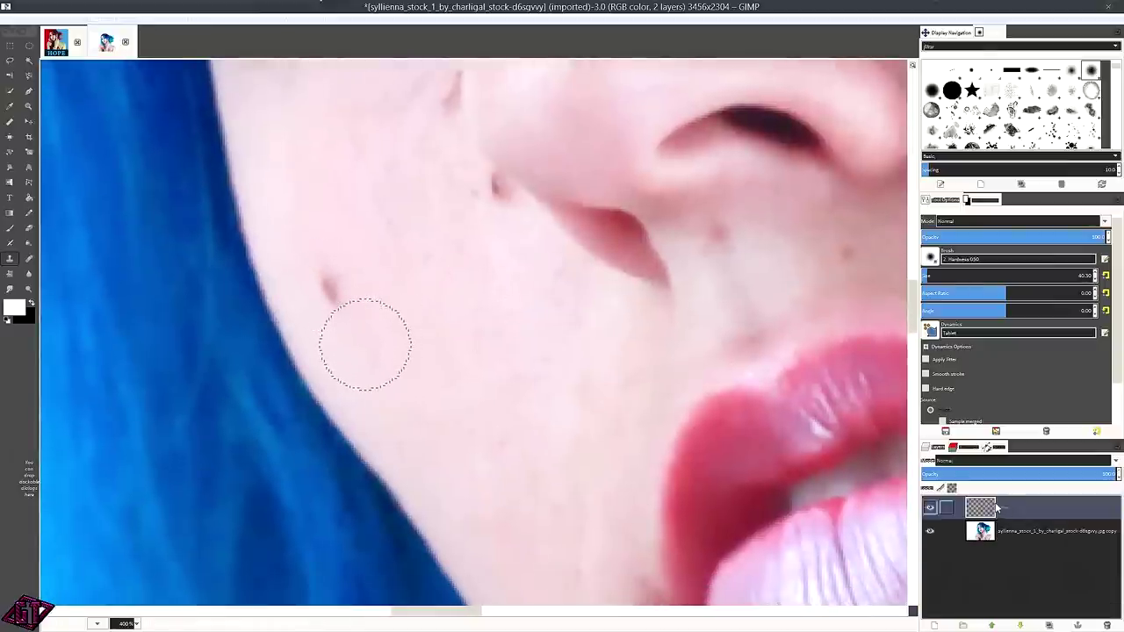
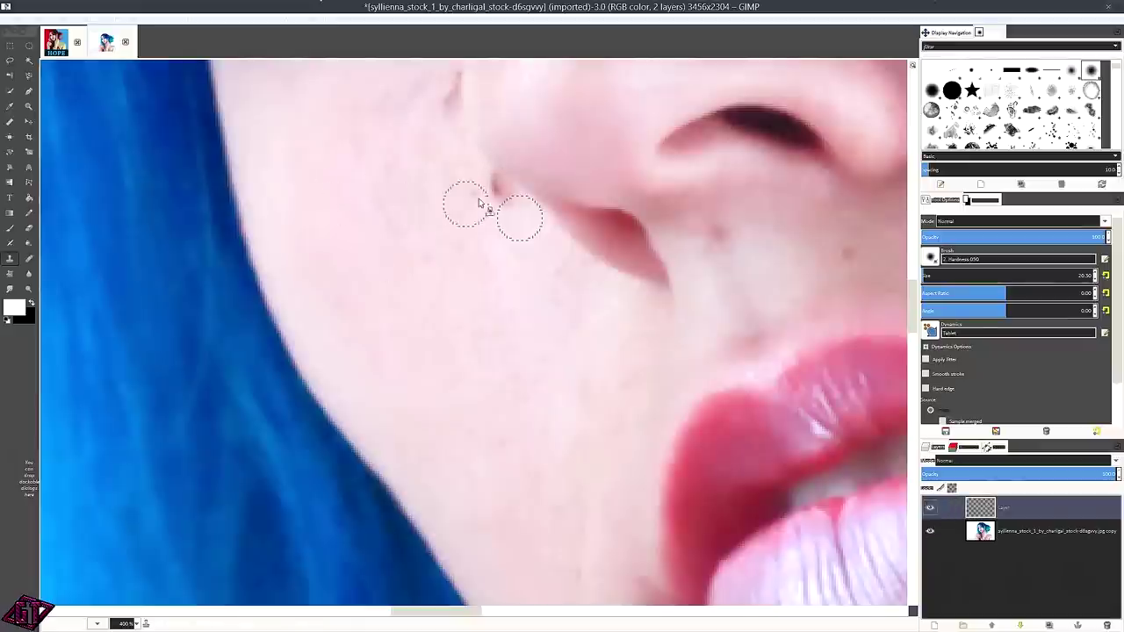
Resample skin from the photo layer and clone out the dark spot at the nose's far edge on the transparent layer, using brush size 20.50.
{"action": "left_click", "coordinate": [491, 193]}
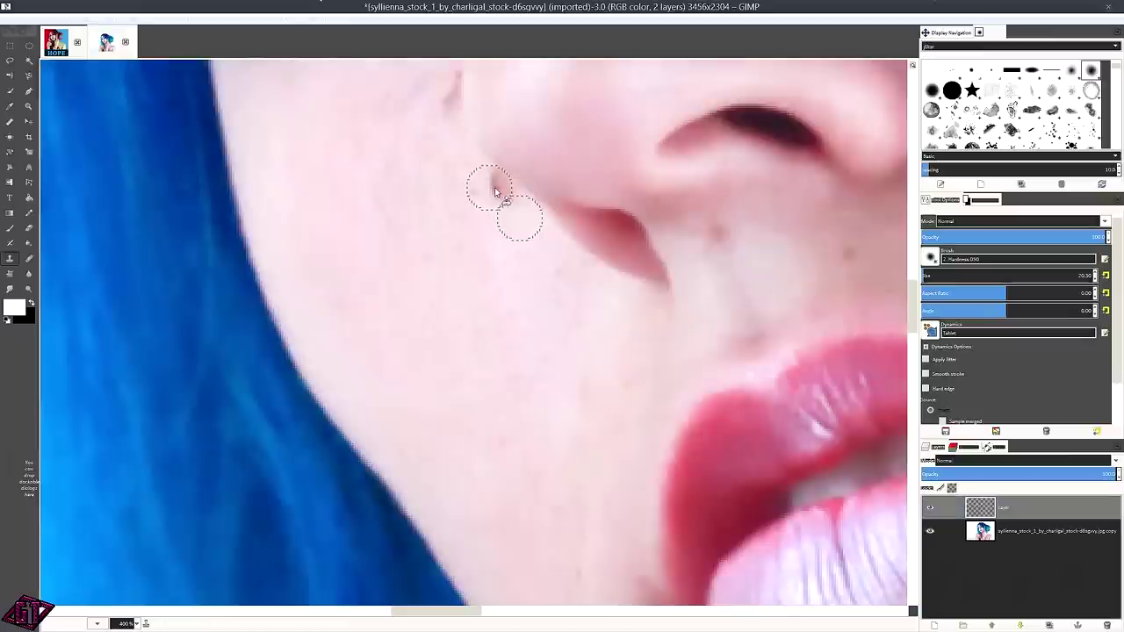
{"action": "left_click", "coordinate": [1073, 507]}
{"action": "left_click", "coordinate": [1006, 527]}
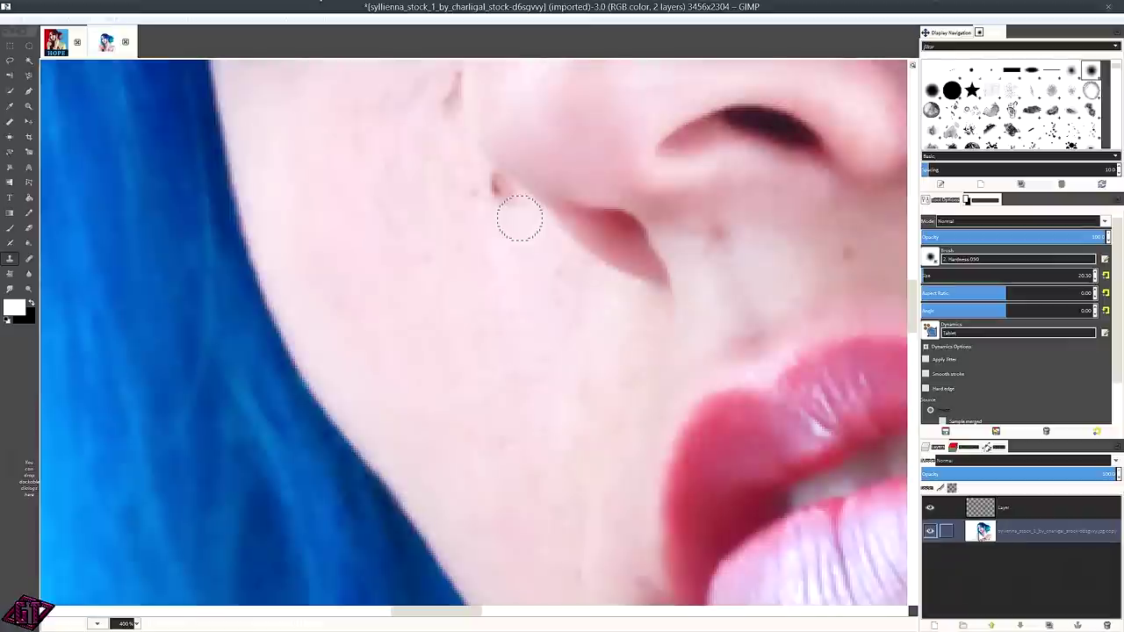
{"action": "left_click", "coordinate": [520, 223]}
{"action": "left_click", "coordinate": [520, 221]}
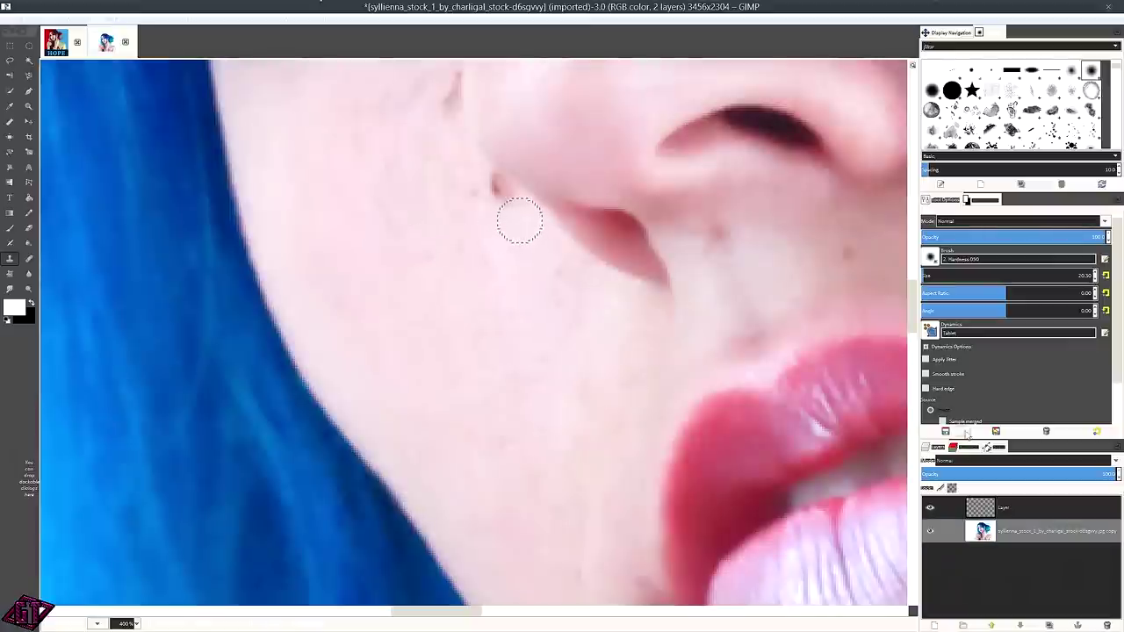
{"action": "left_click", "coordinate": [995, 507]}
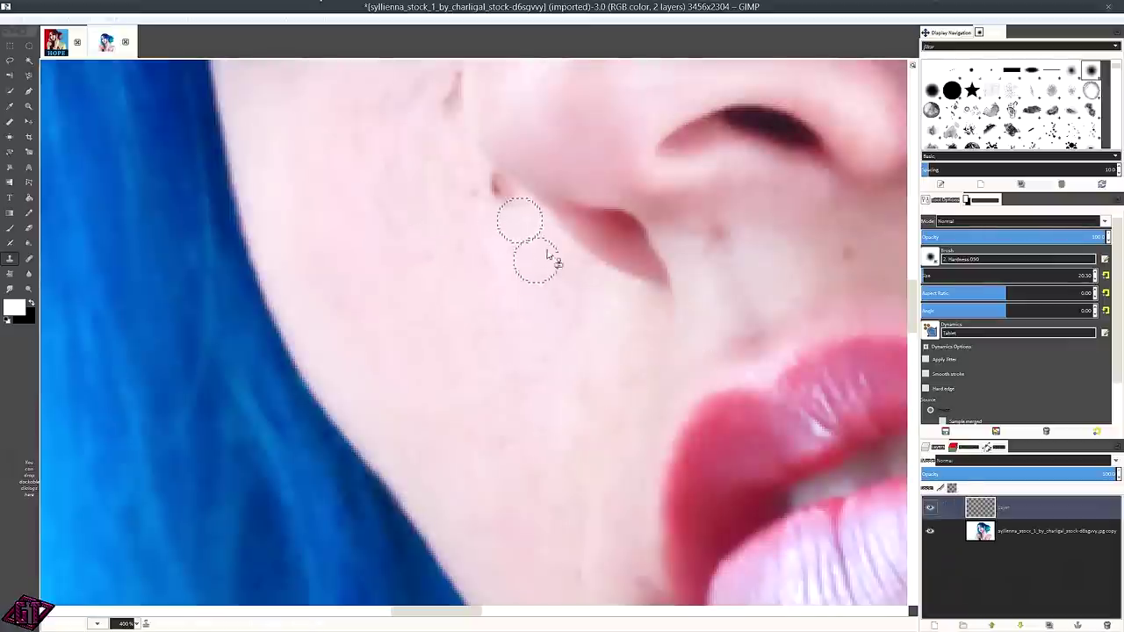
{"action": "left_click", "coordinate": [492, 188]}
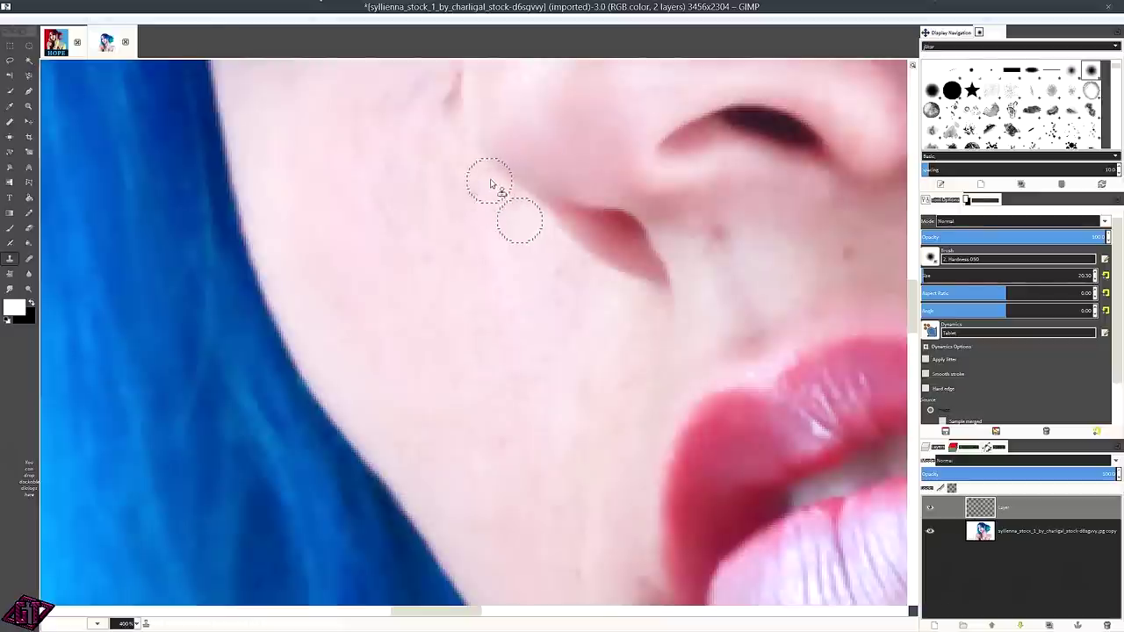
Try to clone out the reddish mole on the cheek beside the mouth with the 20.50 brush, and undo it.
{"action": "left_click_drag", "start_coordinate": [568, 295], "coordinate": [421, 214]}
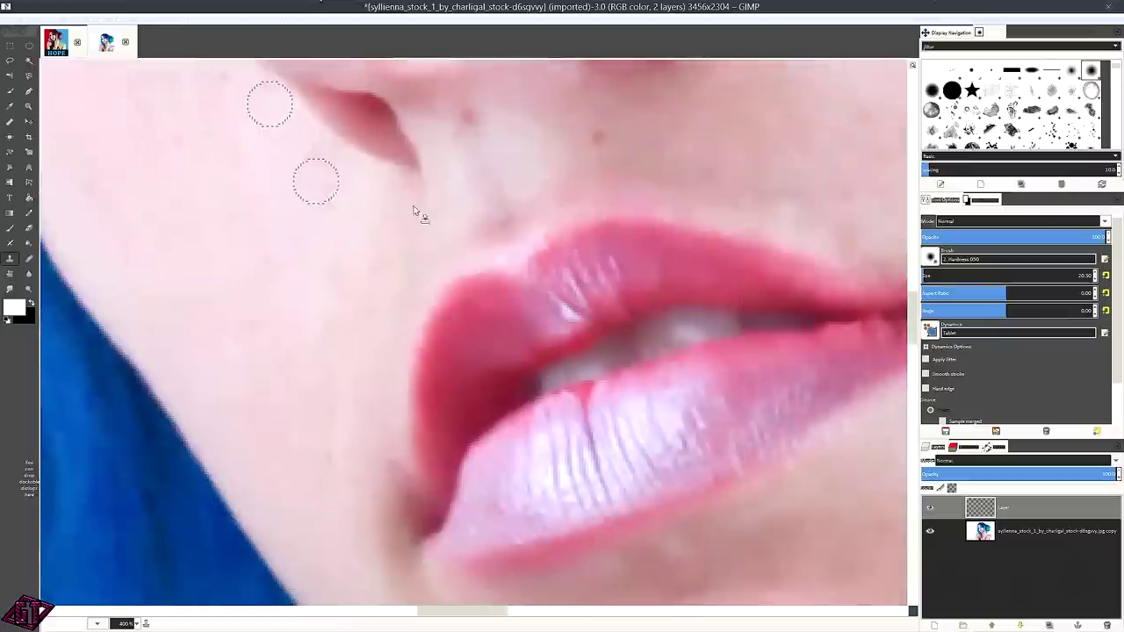
{"action": "left_click_drag", "start_coordinate": [765, 402], "coordinate": [358, 183]}
{"action": "scroll", "coordinate": [357, 183], "scroll_direction": "right", "scroll_amount": 6}
{"action": "scroll", "coordinate": [459, 261], "scroll_direction": "up", "scroll_amount": 3}
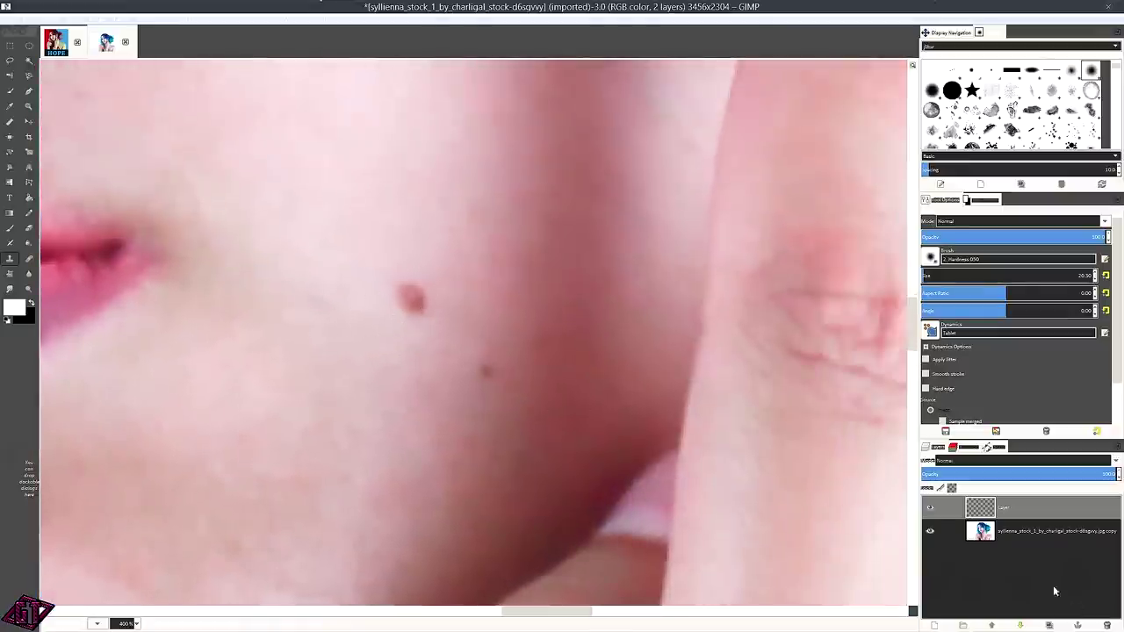
{"action": "left_click", "coordinate": [1000, 534]}
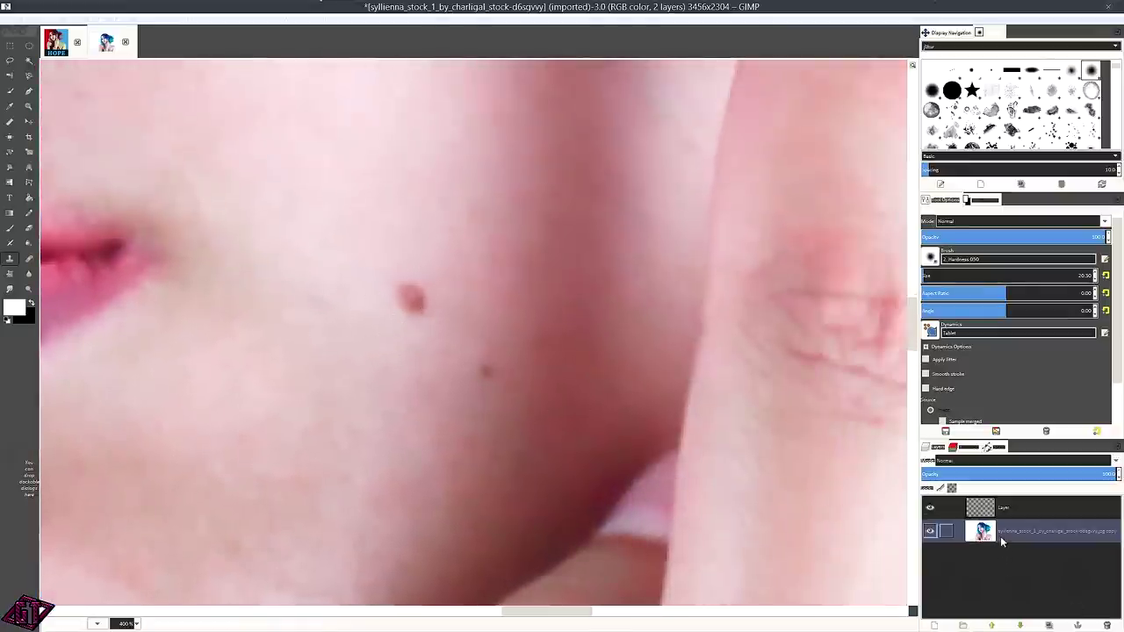
{"action": "left_click", "coordinate": [417, 340], "text": "ctrl"}
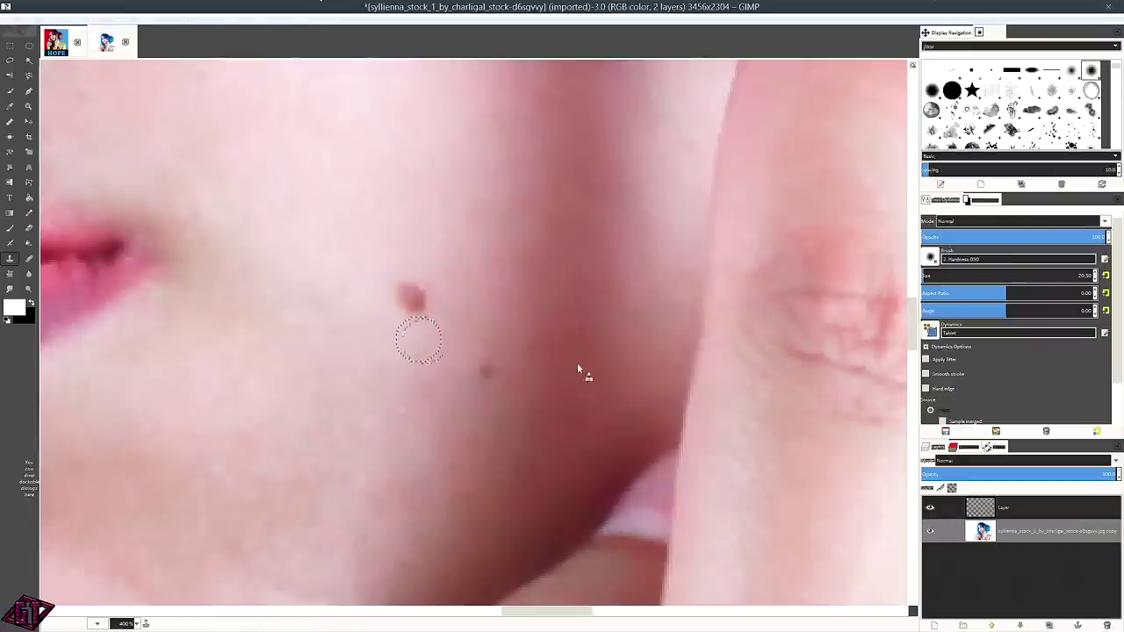
{"action": "left_click", "coordinate": [1016, 509]}
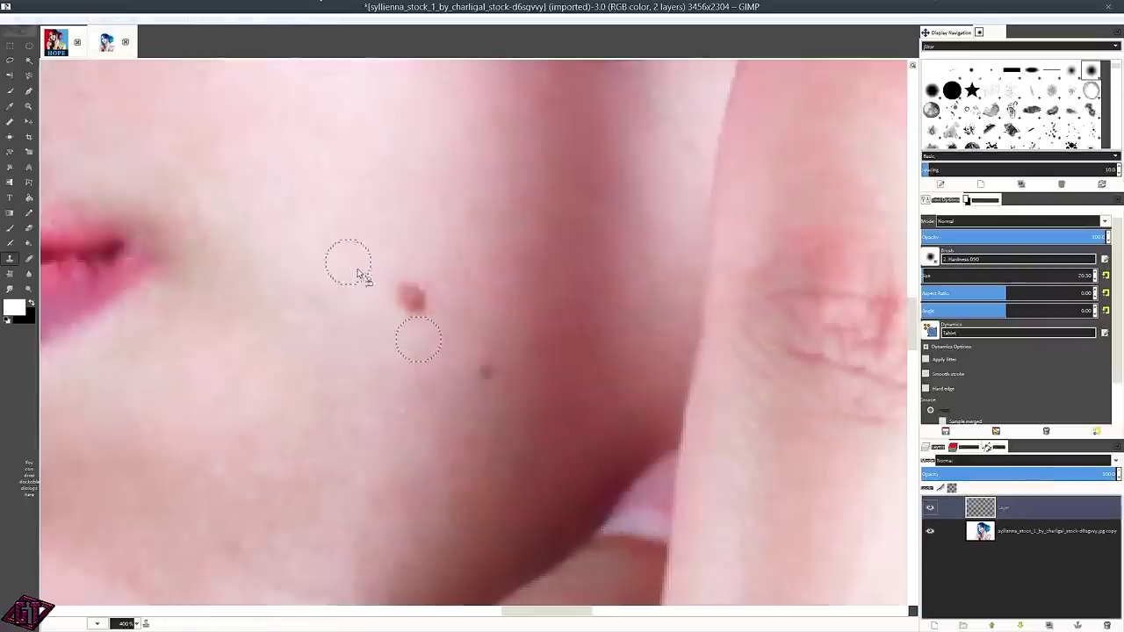
{"action": "left_click", "coordinate": [413, 295]}
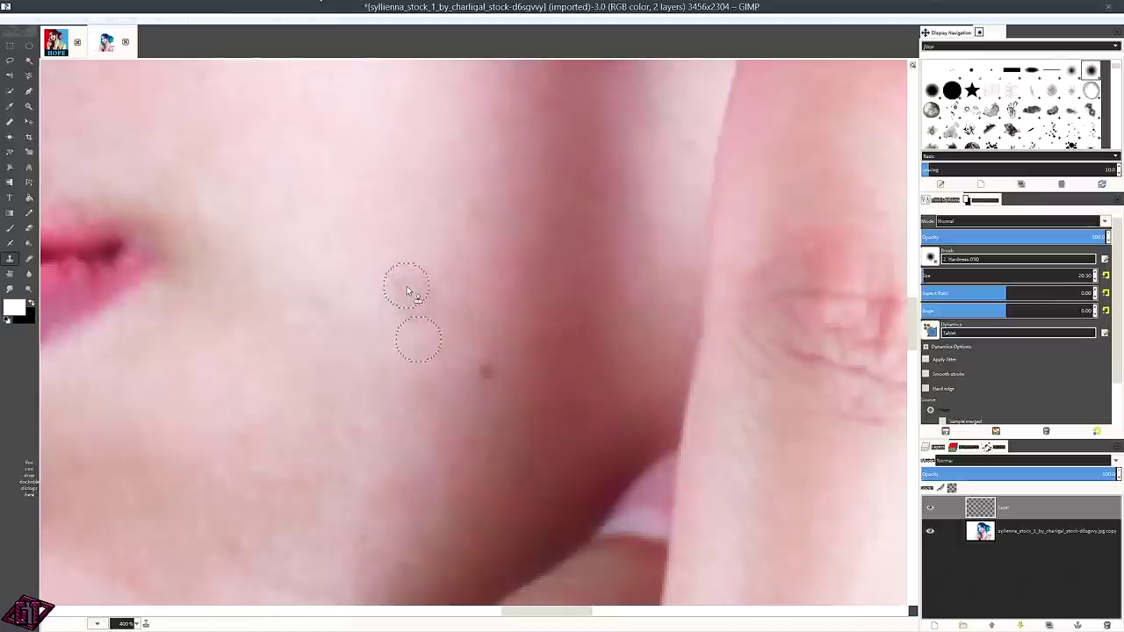
{"action": "left_click", "coordinate": [455, 387]}
{"action": "key", "text": "ctrl+z"}
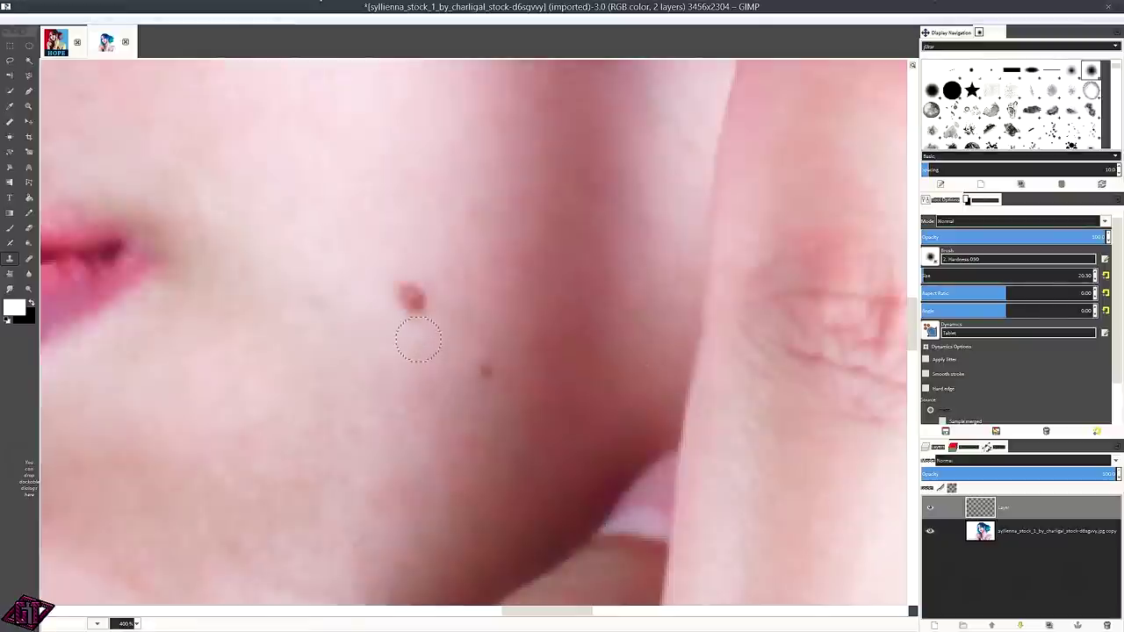
Set the Clone brush size to 48.30, resample skin below the reddish mole beside the mouth, and clone it out on the transparent layer.
{"action": "left_click", "coordinate": [1096, 275]}
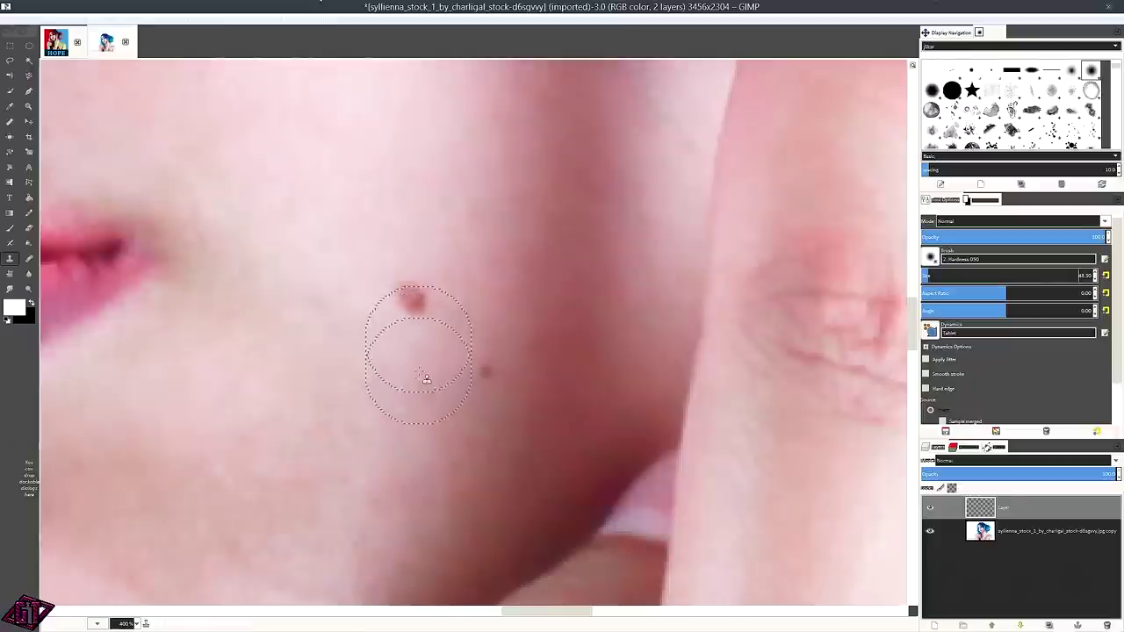
{"action": "left_click", "coordinate": [993, 537]}
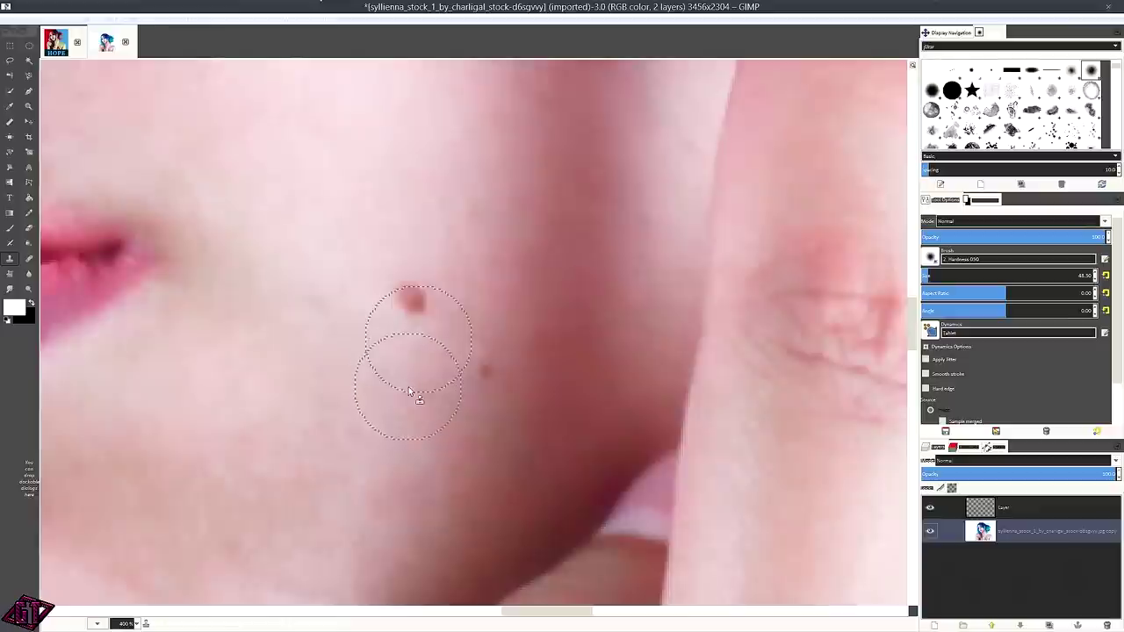
{"action": "left_click", "coordinate": [411, 381]}
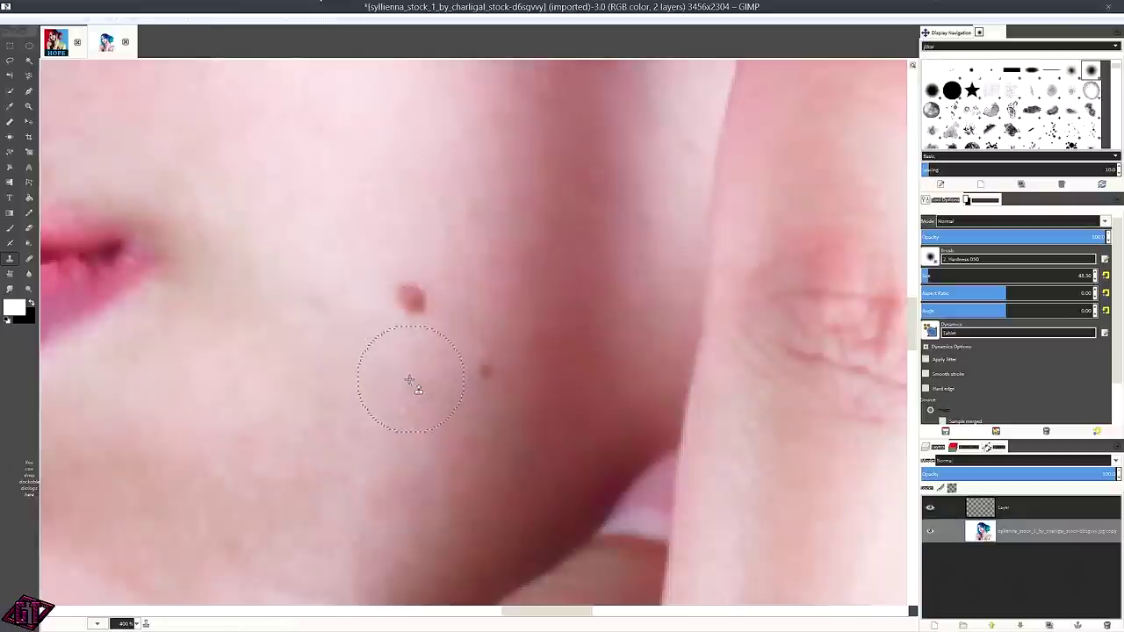
{"action": "left_click", "coordinate": [1032, 504]}
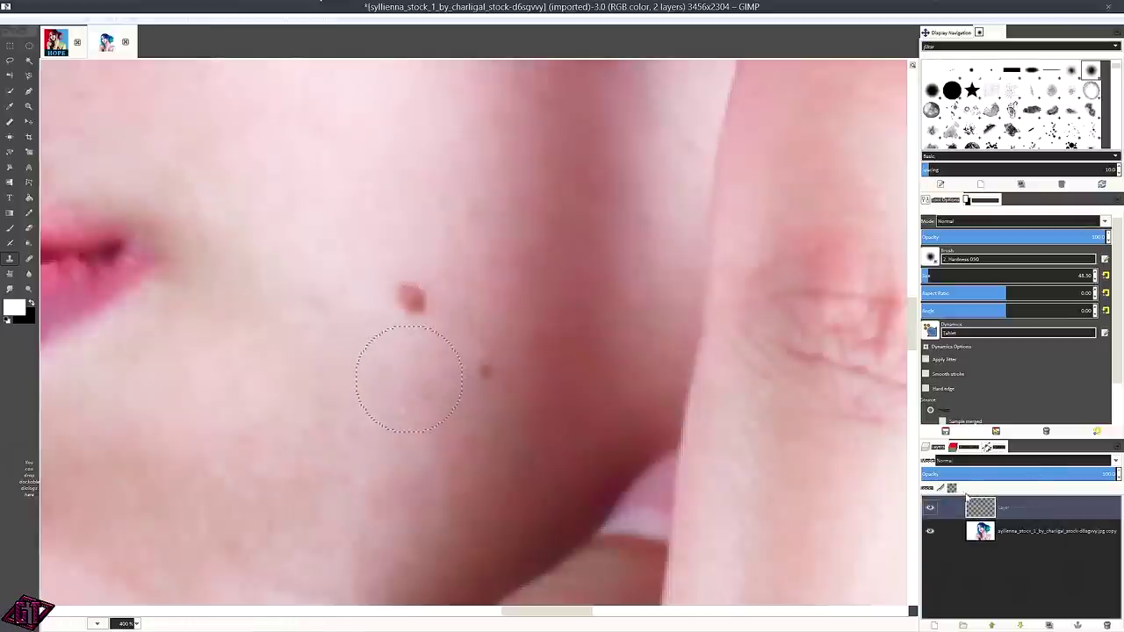
{"action": "left_click", "coordinate": [413, 290]}
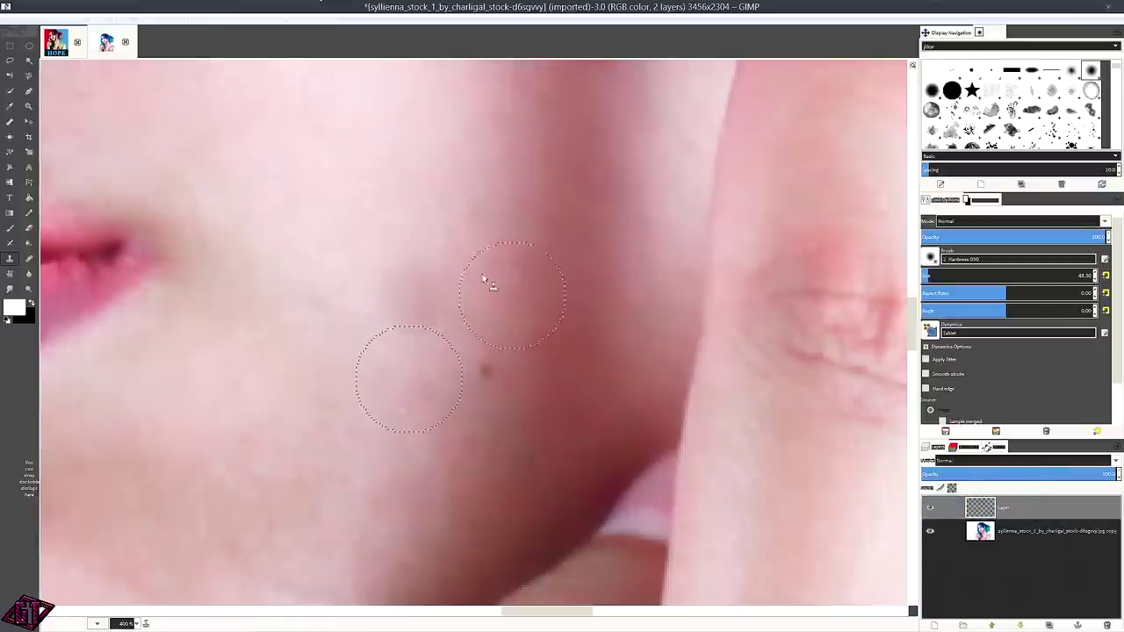
Merge the retouching layer down into the stock photo layer.
{"action": "scroll", "coordinate": [486, 281], "scroll_direction": "down", "scroll_amount": 4}
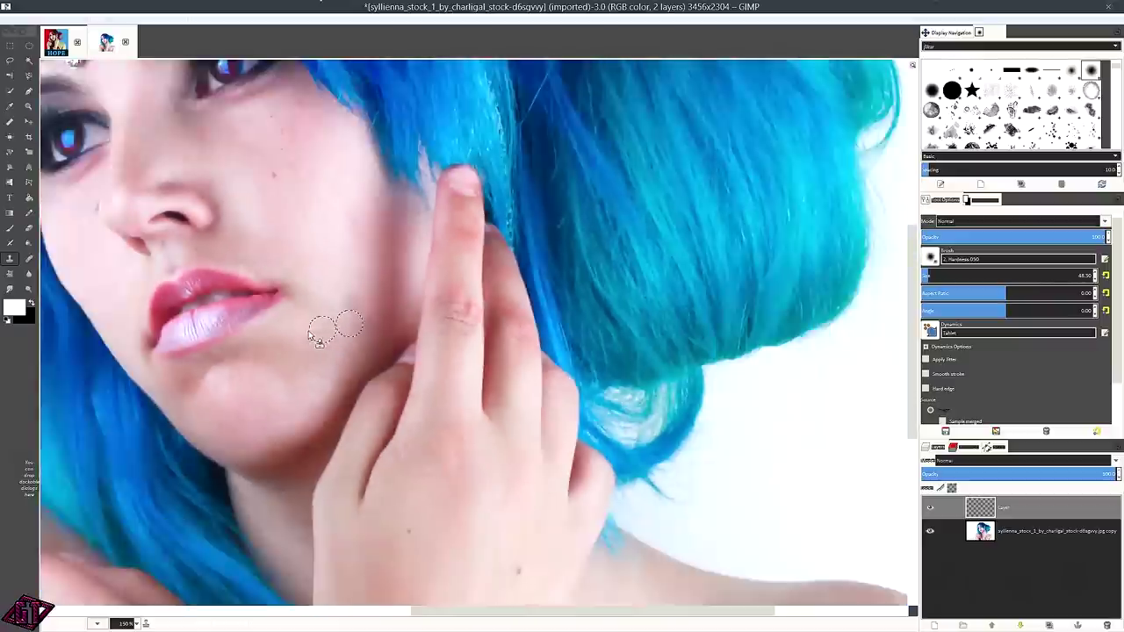
{"action": "scroll", "coordinate": [316, 339], "scroll_direction": "down", "scroll_amount": 3}
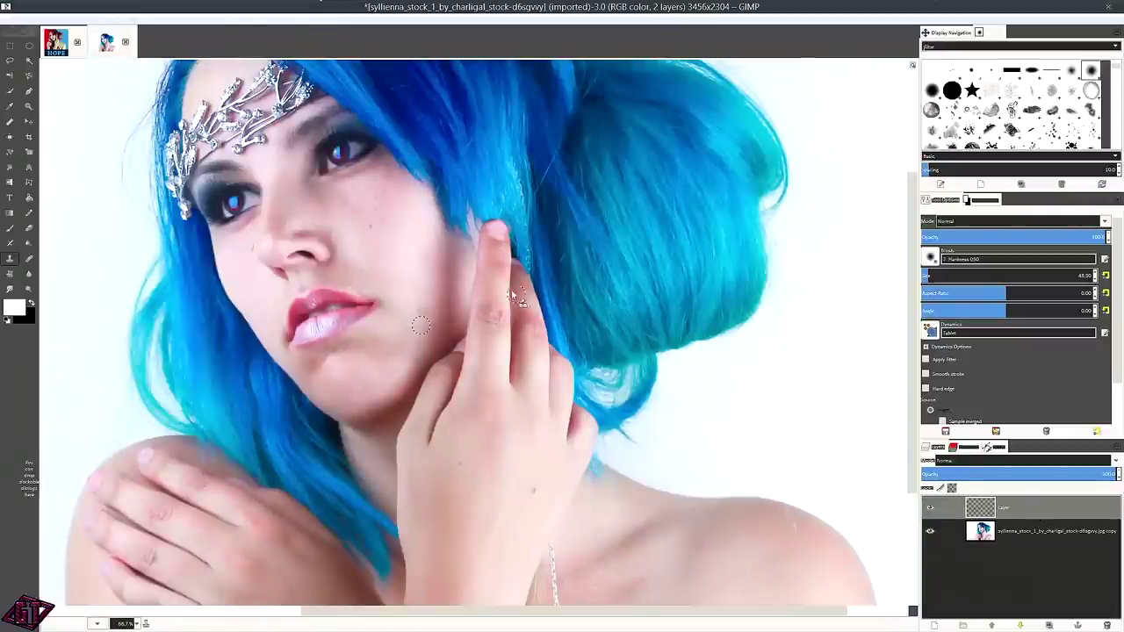
{"action": "scroll", "coordinate": [511, 290], "scroll_direction": "down", "scroll_amount": 1}
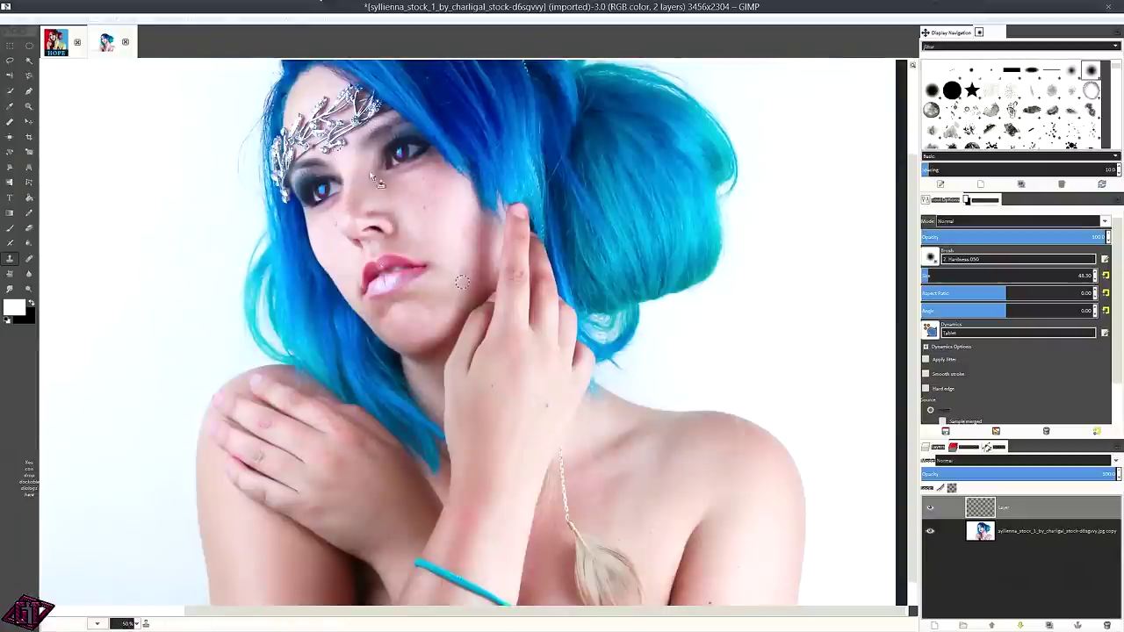
{"action": "left_click", "coordinate": [1019, 509]}
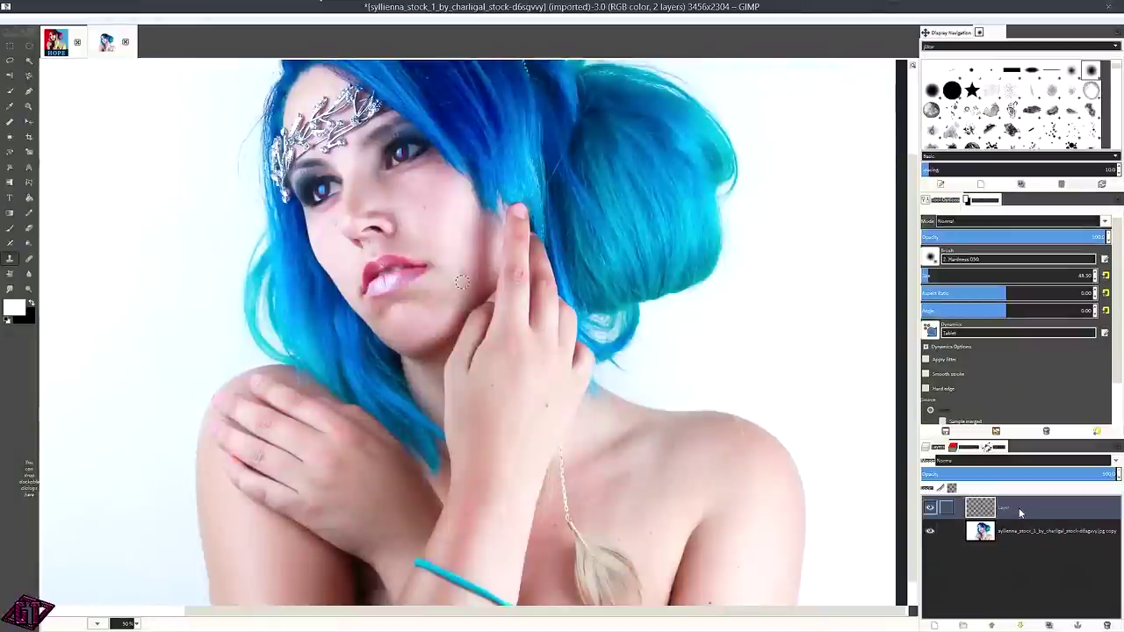
{"action": "right_click", "coordinate": [1018, 508]}
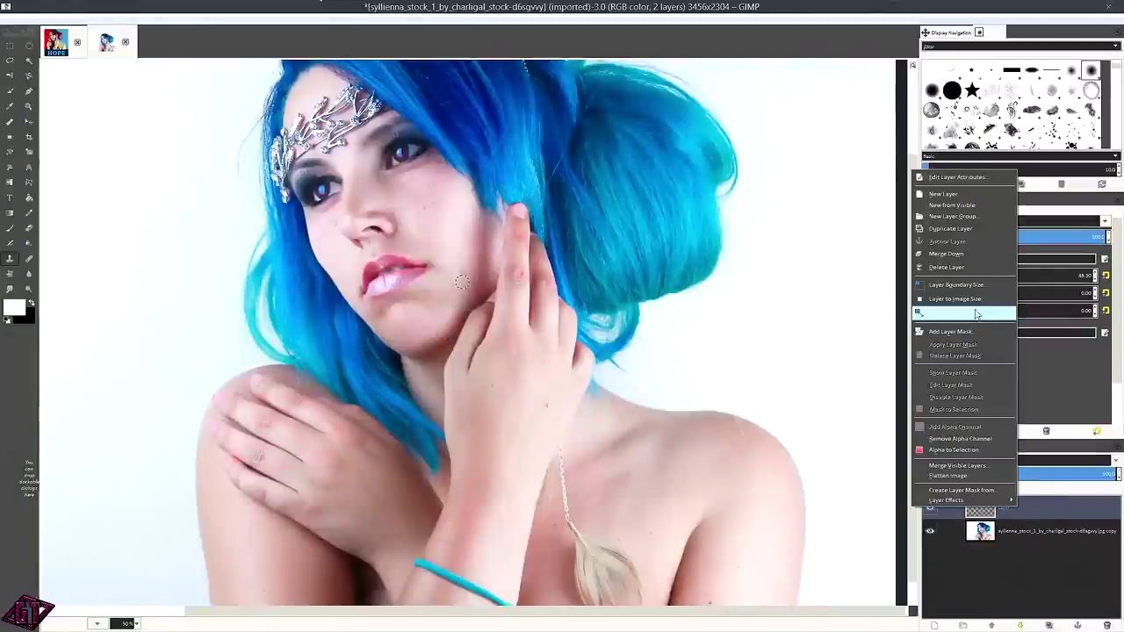
{"action": "left_click", "coordinate": [964, 255]}
Select the merged photo layer and choose the Paths tool with the whole image in view.
{"action": "key", "text": "minus"}
{"action": "key", "text": "minus"}
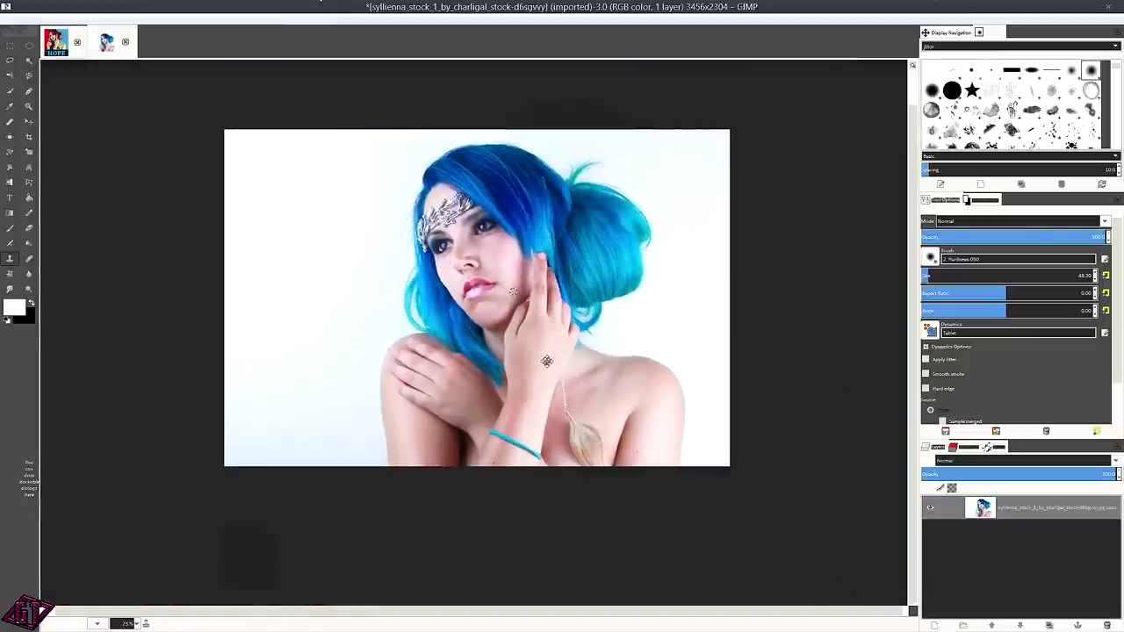
{"action": "key", "text": "plus"}
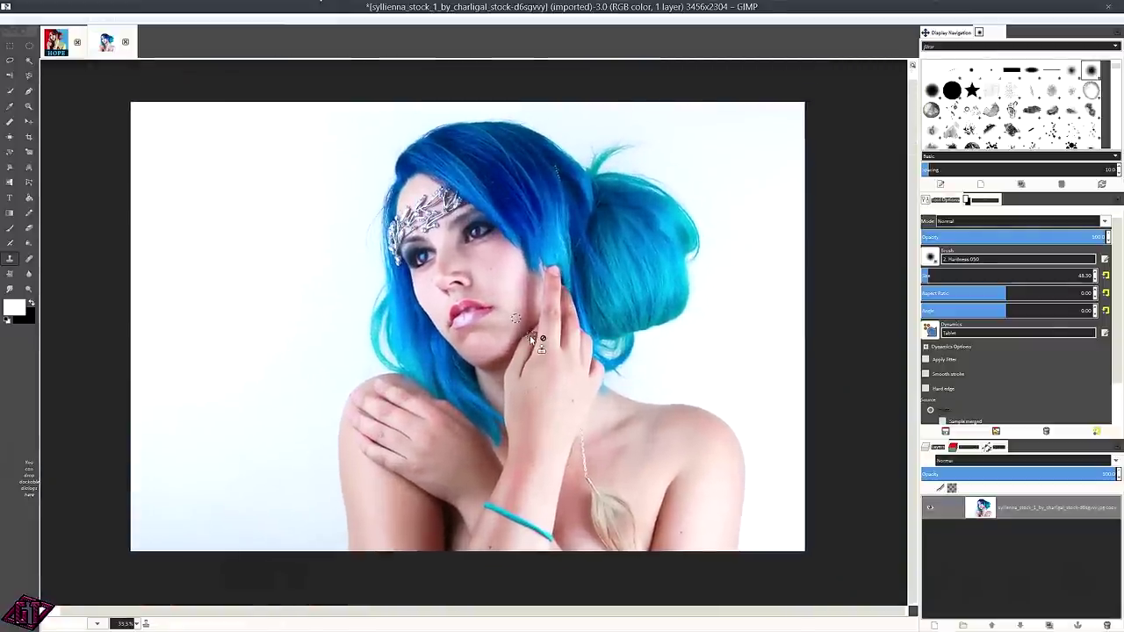
{"action": "key", "text": "plus"}
{"action": "key", "text": "minus"}
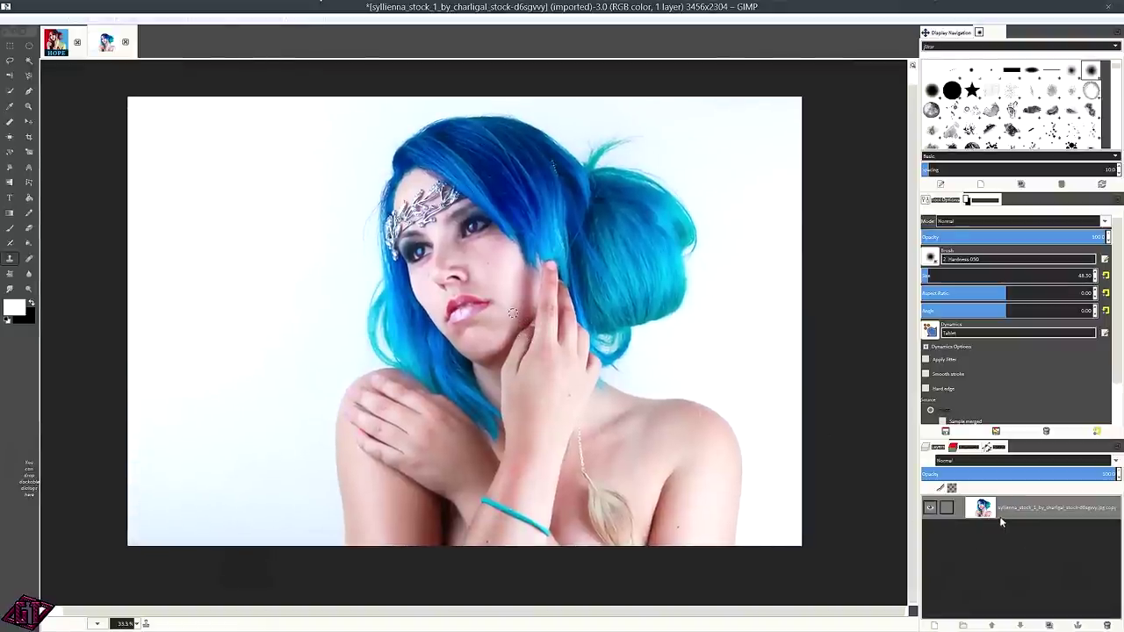
{"action": "right_click", "coordinate": [1004, 509]}
{"action": "left_click", "coordinate": [996, 516]}
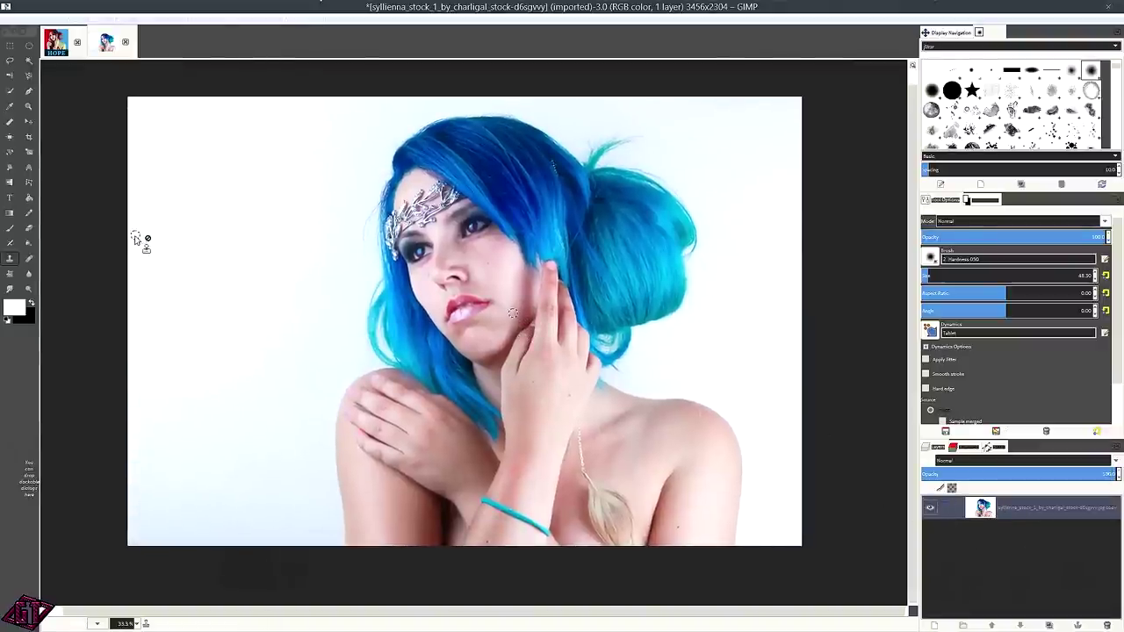
{"action": "left_click", "coordinate": [29, 91]}
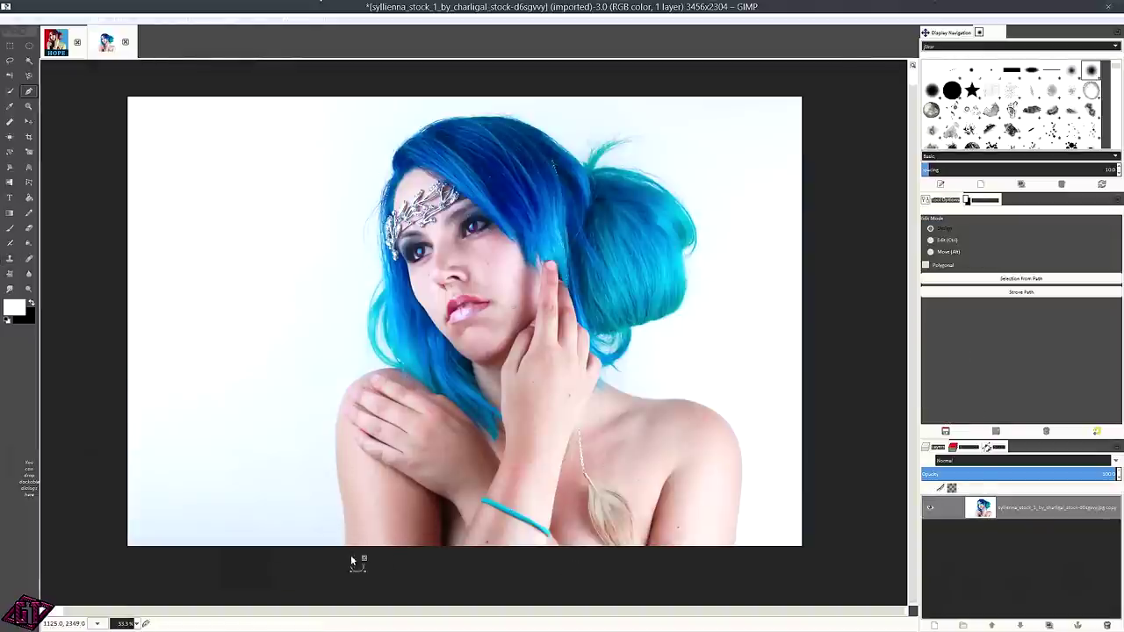
{"action": "scroll", "coordinate": [354, 559], "scroll_direction": "up", "scroll_amount": 2}
{"action": "scroll", "coordinate": [409, 454], "scroll_direction": "up", "scroll_amount": 2}
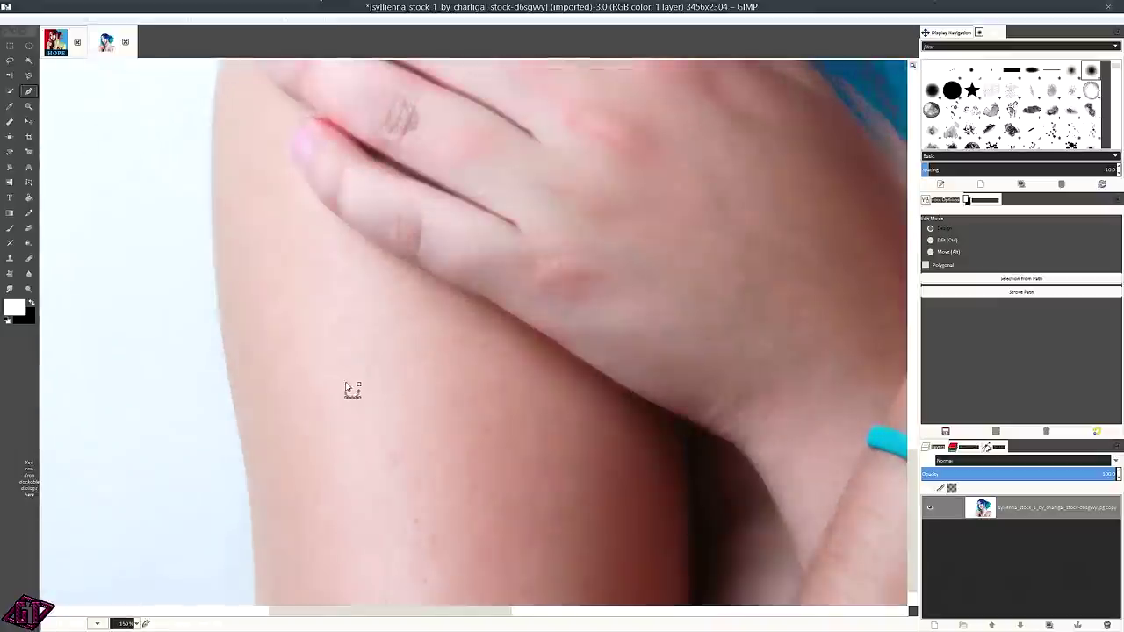
{"action": "scroll", "coordinate": [369, 412], "scroll_direction": "up", "scroll_amount": 5}
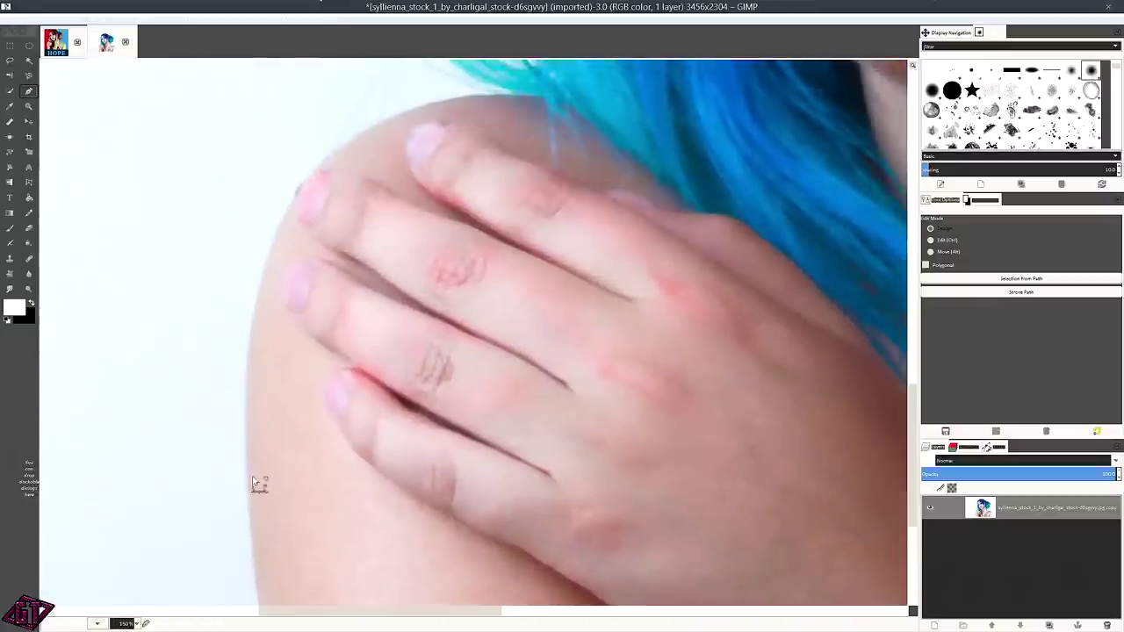
{"action": "scroll", "coordinate": [417, 326], "scroll_direction": "down", "scroll_amount": 3}
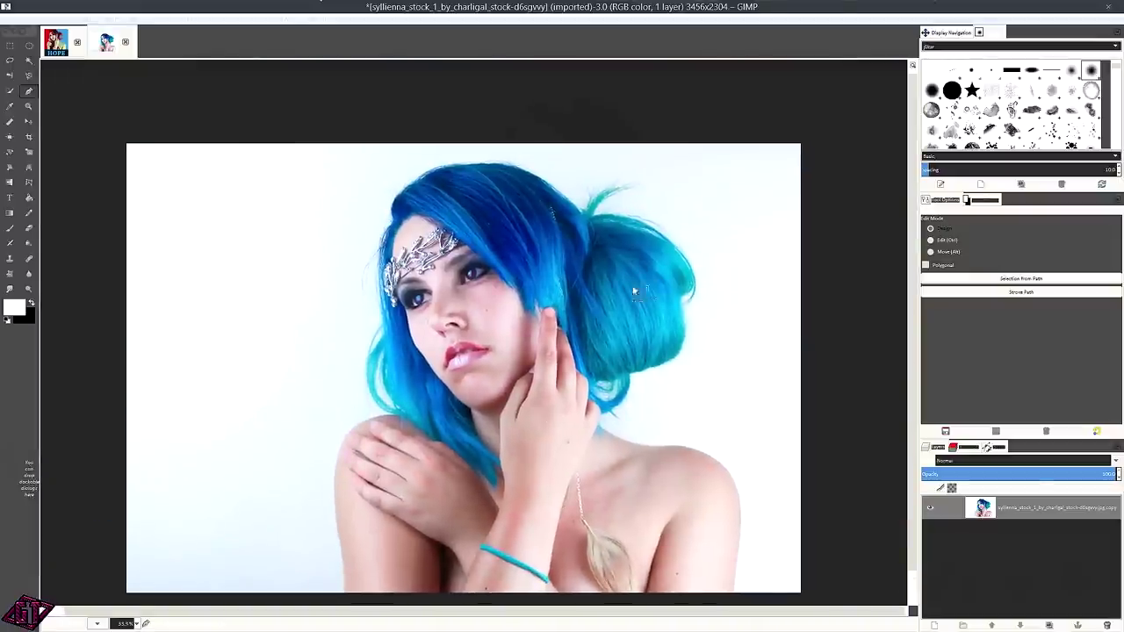
{"action": "scroll", "coordinate": [708, 476], "scroll_direction": "down", "scroll_amount": 1}
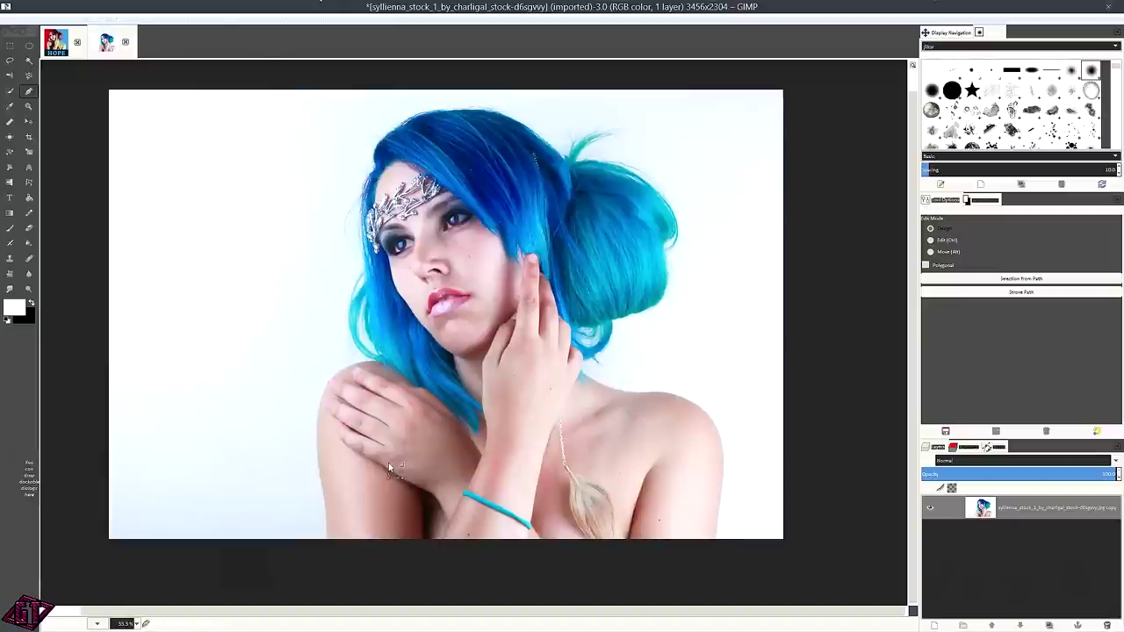
{"action": "scroll", "coordinate": [385, 499], "scroll_direction": "up", "scroll_amount": 4}
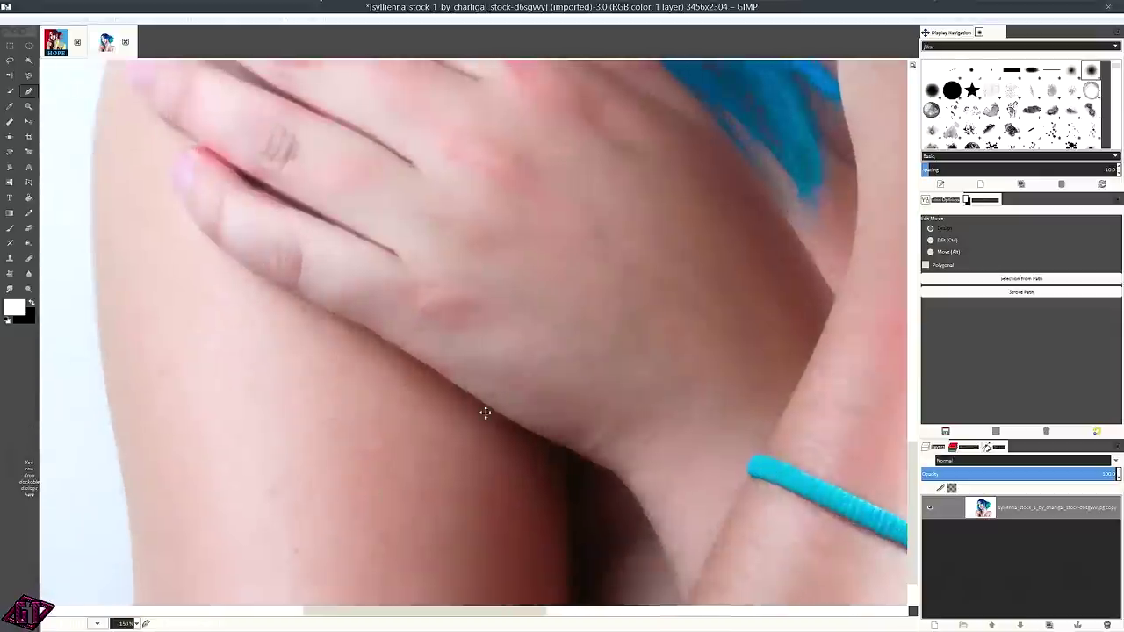
{"action": "scroll", "coordinate": [329, 430], "scroll_direction": "up", "scroll_amount": 1}
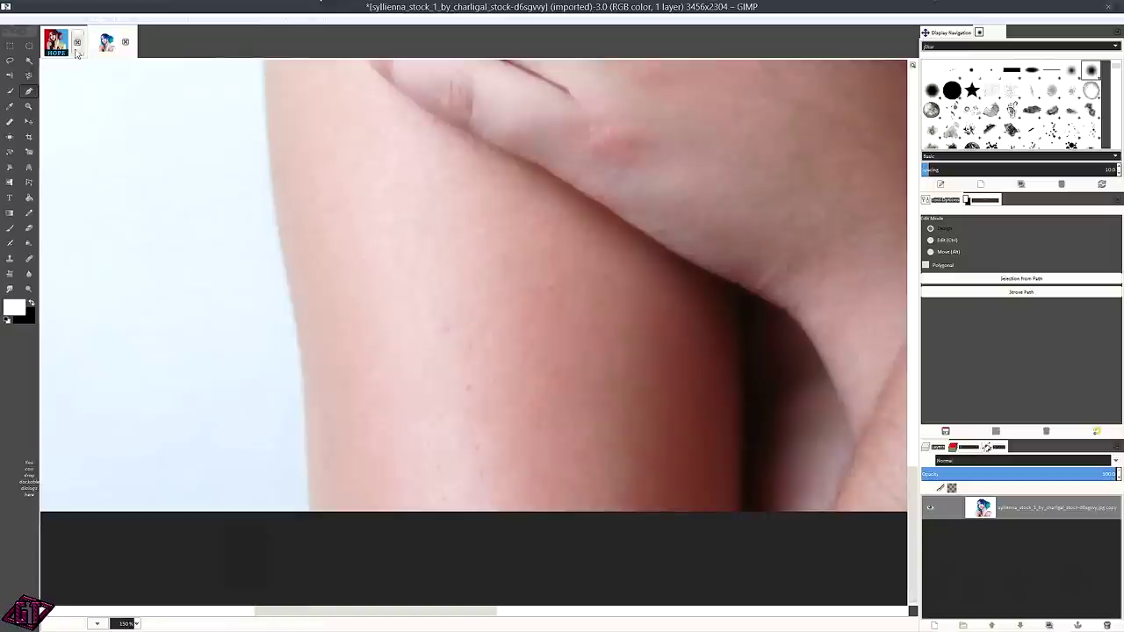
Open the preferences and look through the pages up to the extended input devices configuration.
{"action": "left_click", "coordinate": [22, 21]}
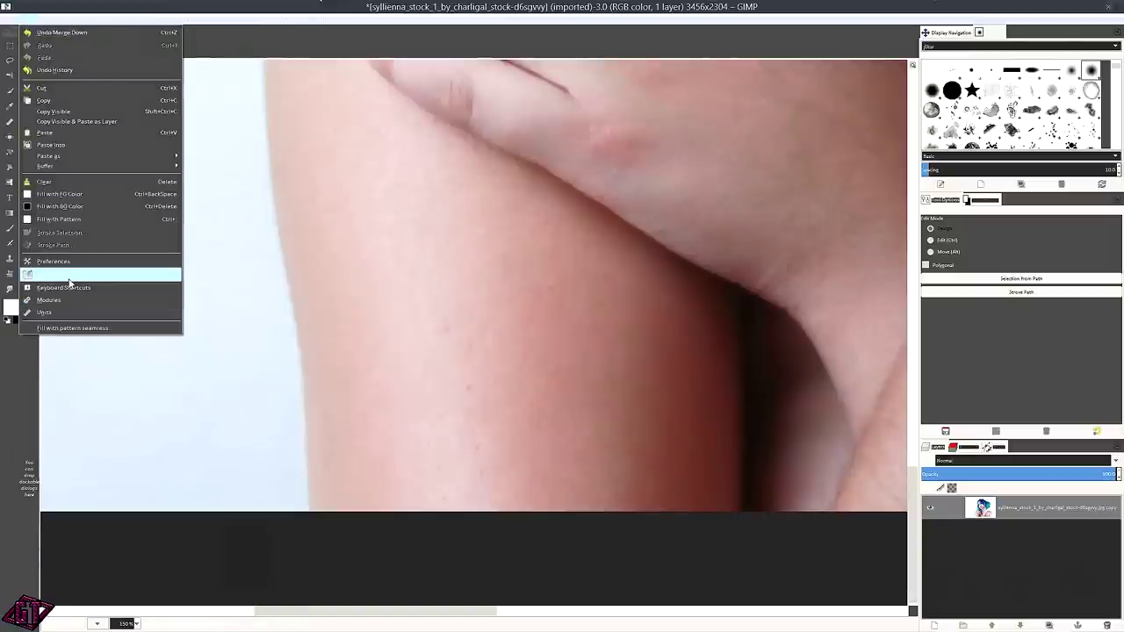
{"action": "left_click", "coordinate": [68, 263]}
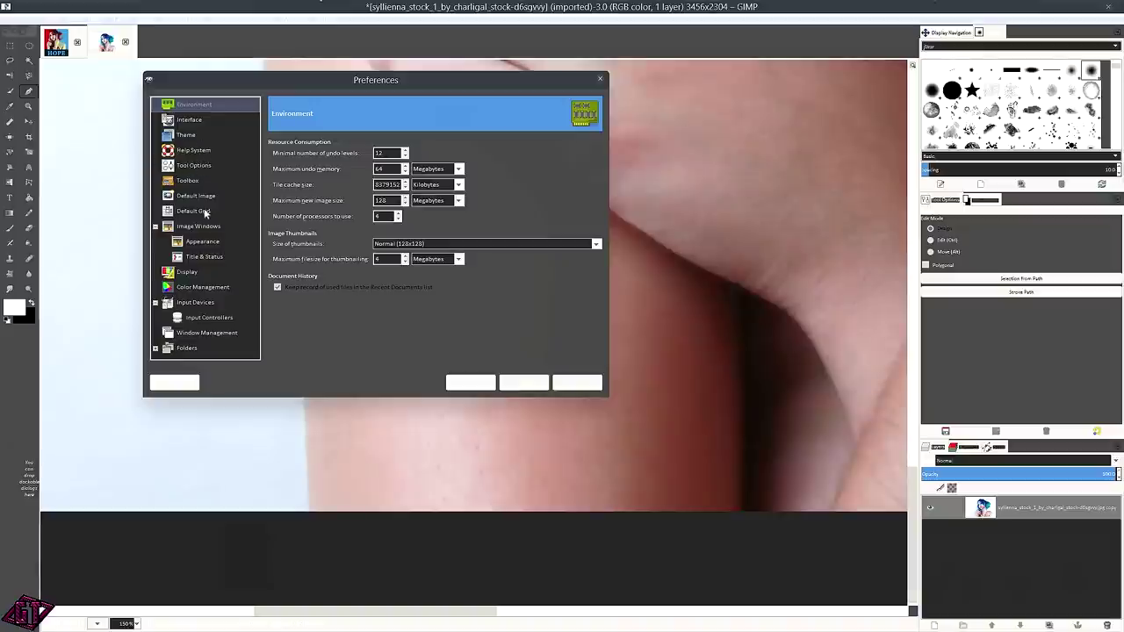
{"action": "left_click", "coordinate": [187, 181]}
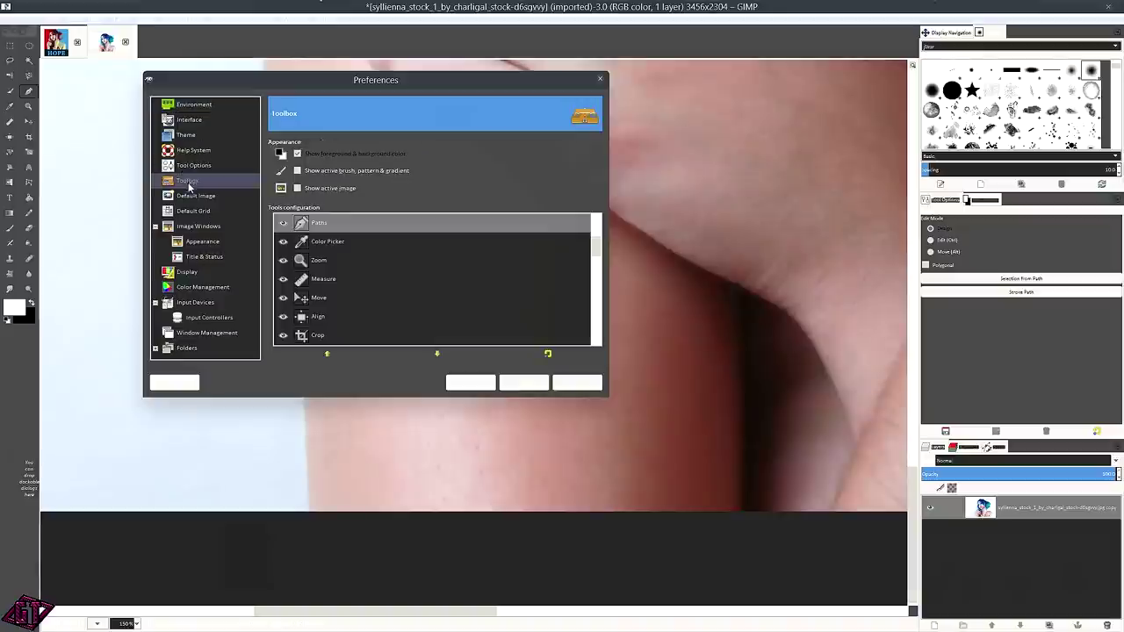
{"action": "left_click", "coordinate": [196, 198]}
{"action": "left_click", "coordinate": [187, 151]}
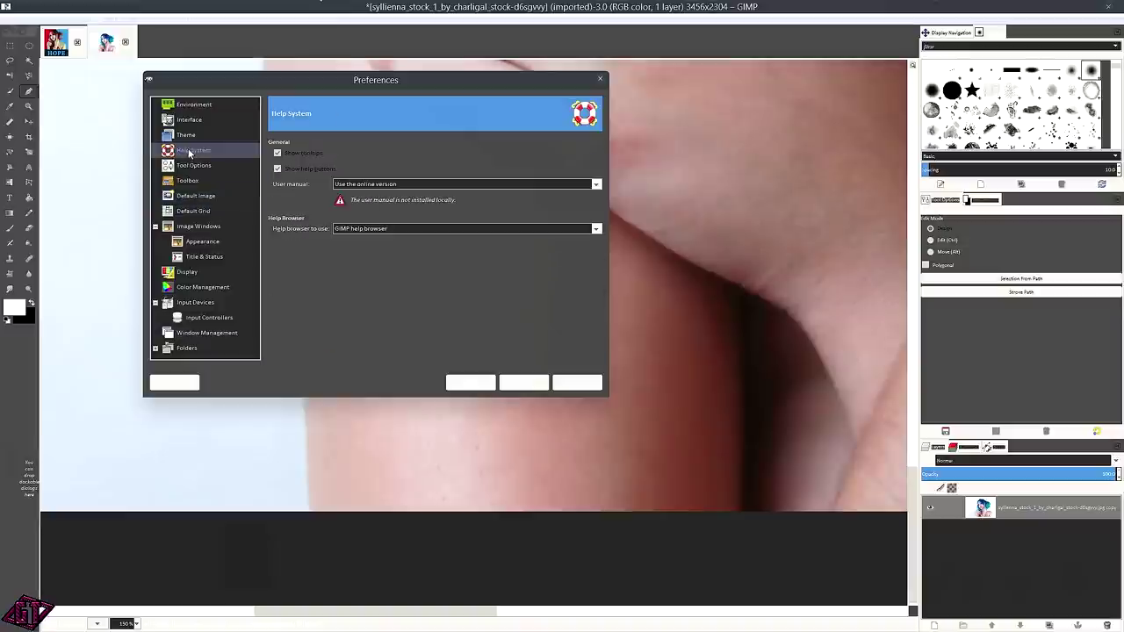
{"action": "left_click", "coordinate": [188, 135]}
{"action": "left_click", "coordinate": [190, 120]}
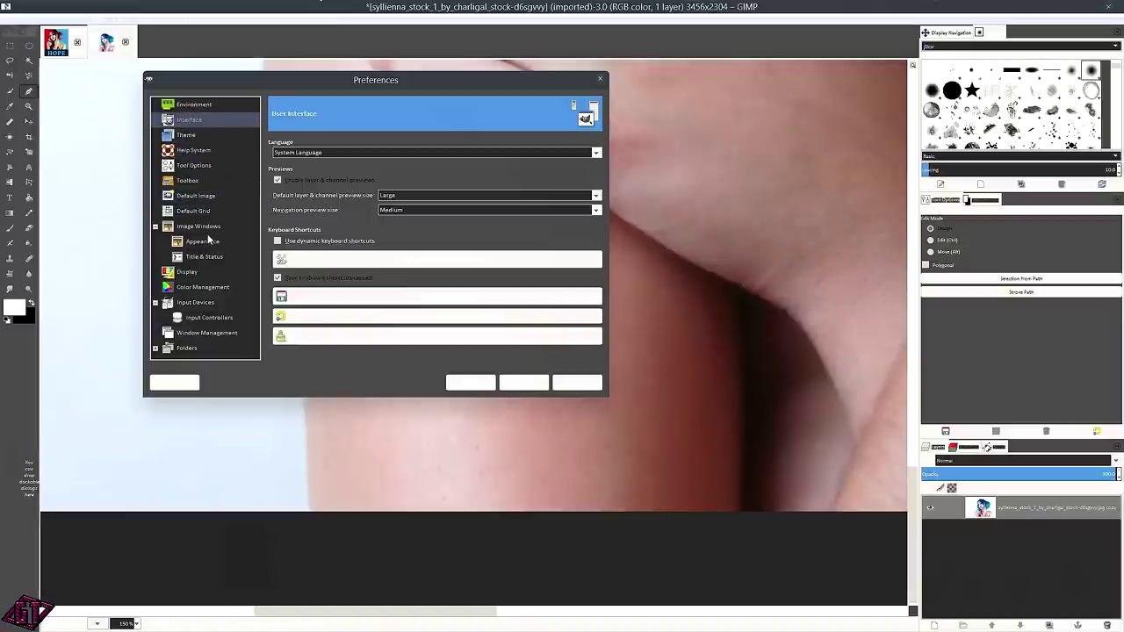
{"action": "left_click", "coordinate": [195, 306]}
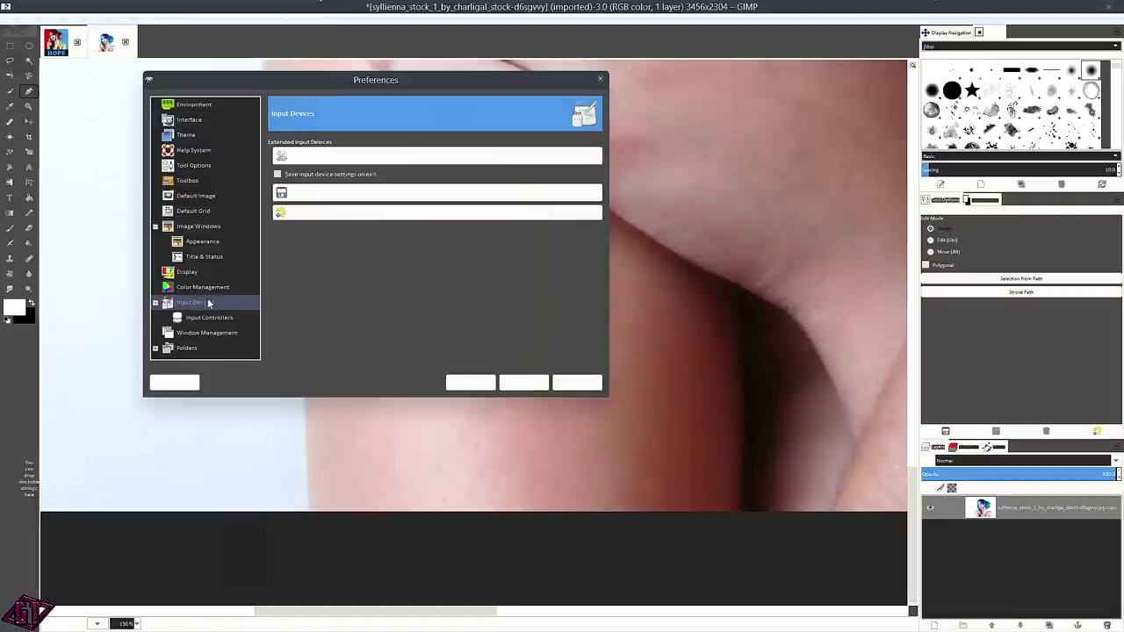
{"action": "left_click", "coordinate": [406, 159]}
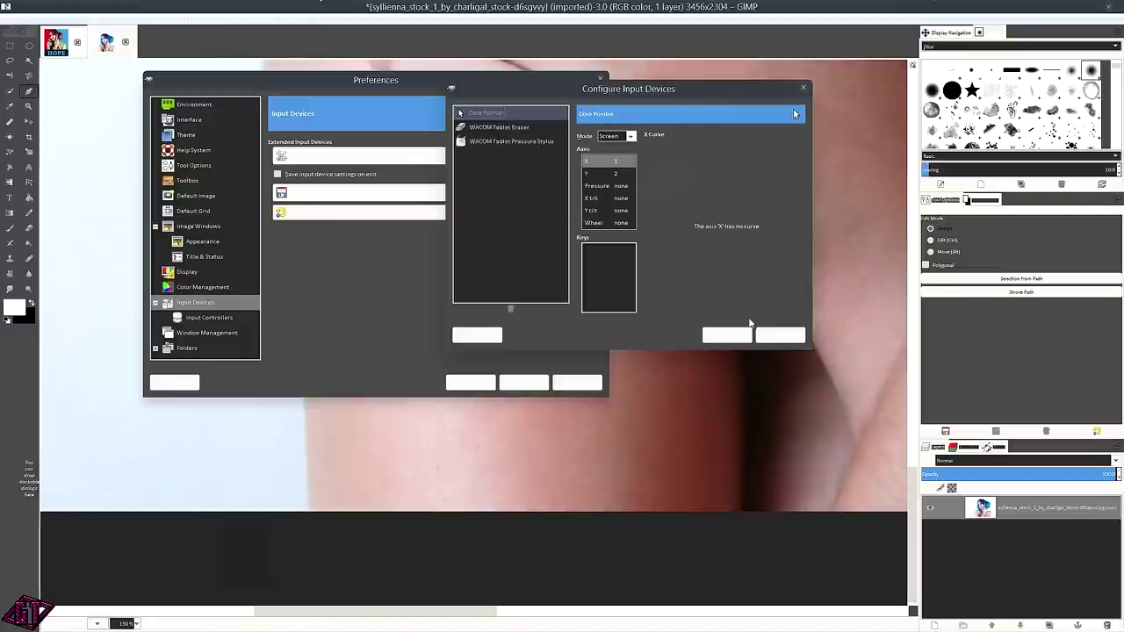
{"action": "left_click", "coordinate": [778, 341]}
Open the Main Mouse Wheel input controller and view the action assigned to its Scroll Up (Alt) event.
{"action": "left_click", "coordinate": [207, 319]}
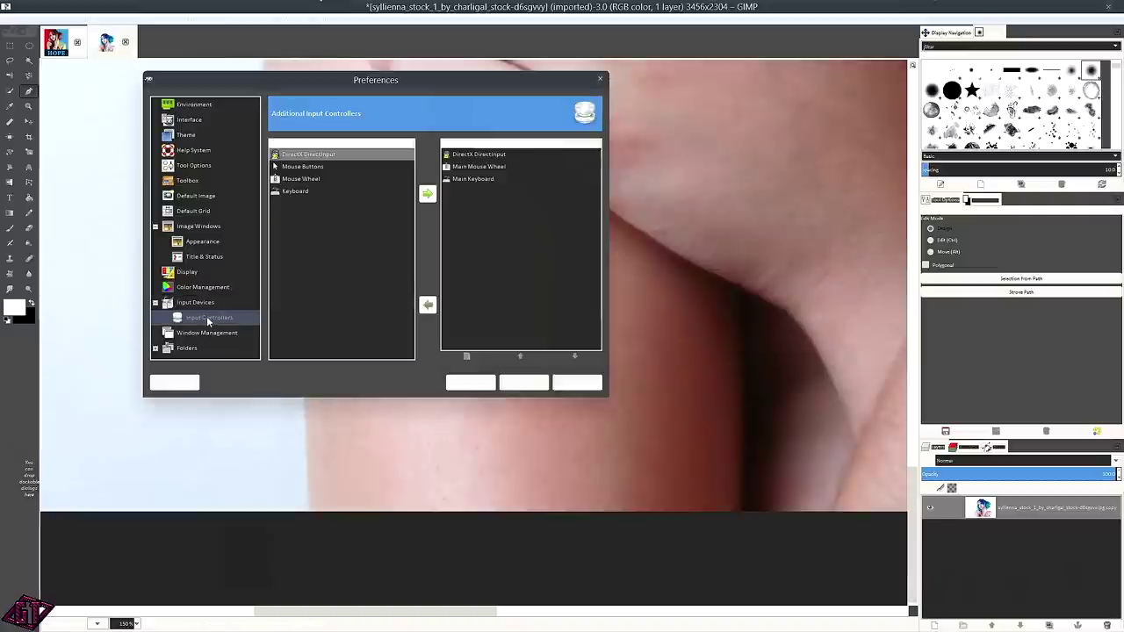
{"action": "double_click", "coordinate": [479, 166]}
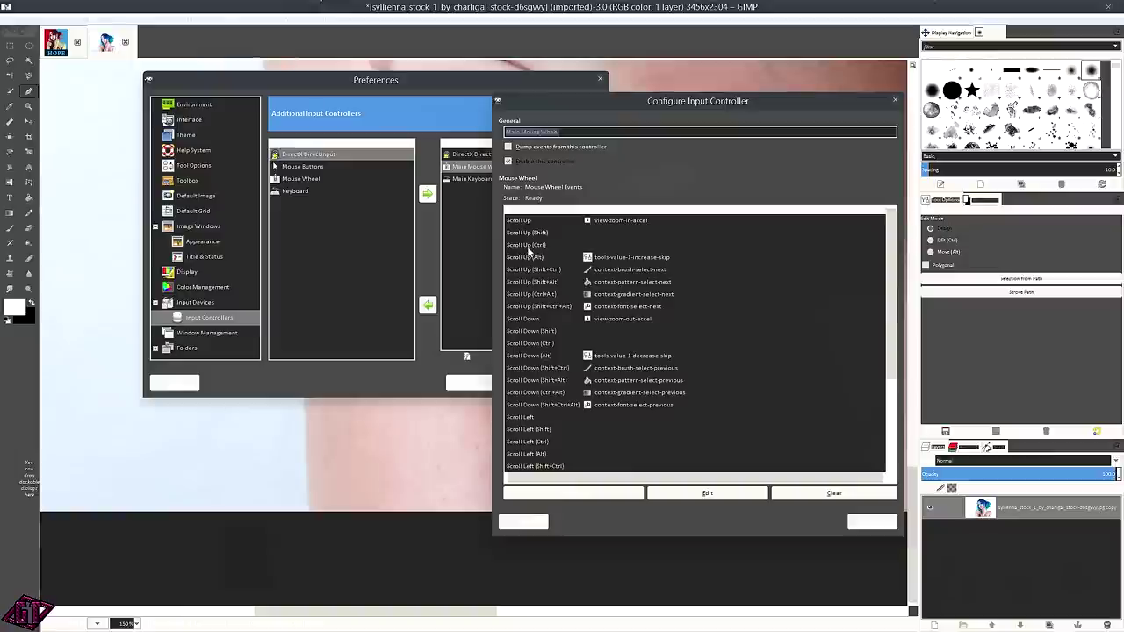
{"action": "double_click", "coordinate": [596, 258]}
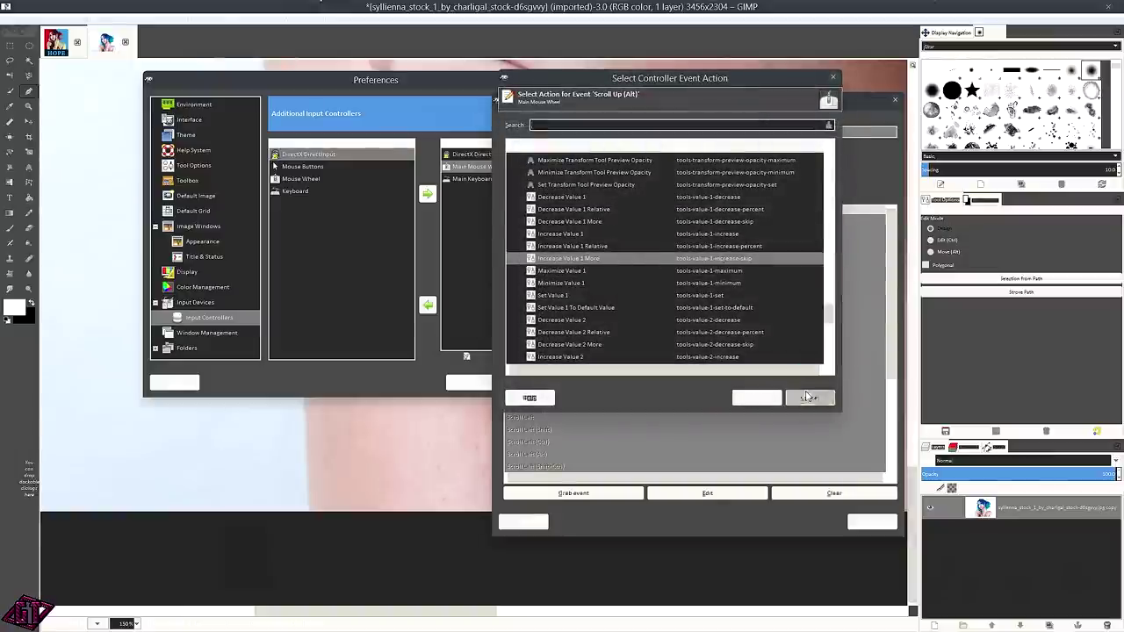
{"action": "double_click", "coordinate": [574, 260]}
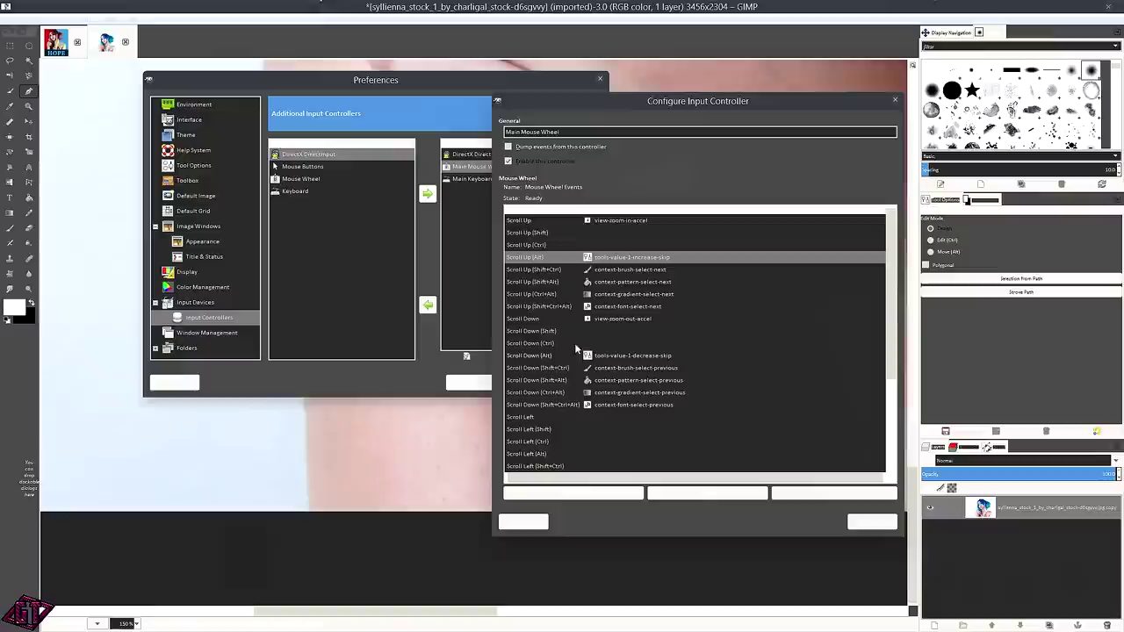
Assign the view-zoom-in-accel action to the mouse wheel's Scroll Up event.
{"action": "left_click", "coordinate": [629, 223]}
{"action": "double_click", "coordinate": [605, 226]}
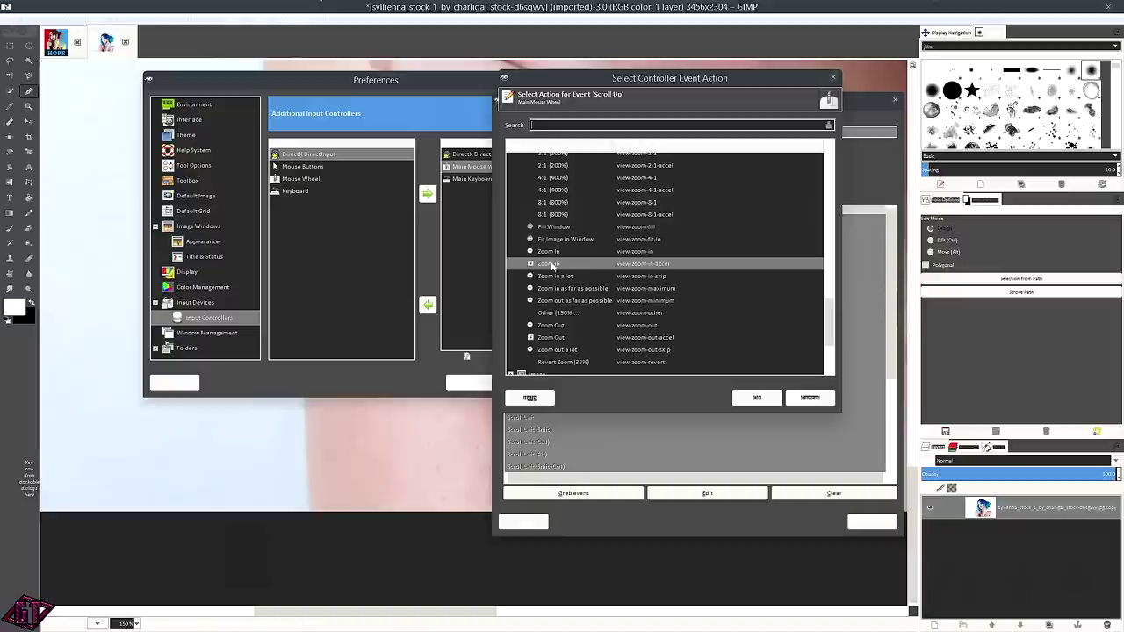
{"action": "left_click", "coordinate": [549, 263]}
{"action": "left_click", "coordinate": [759, 398]}
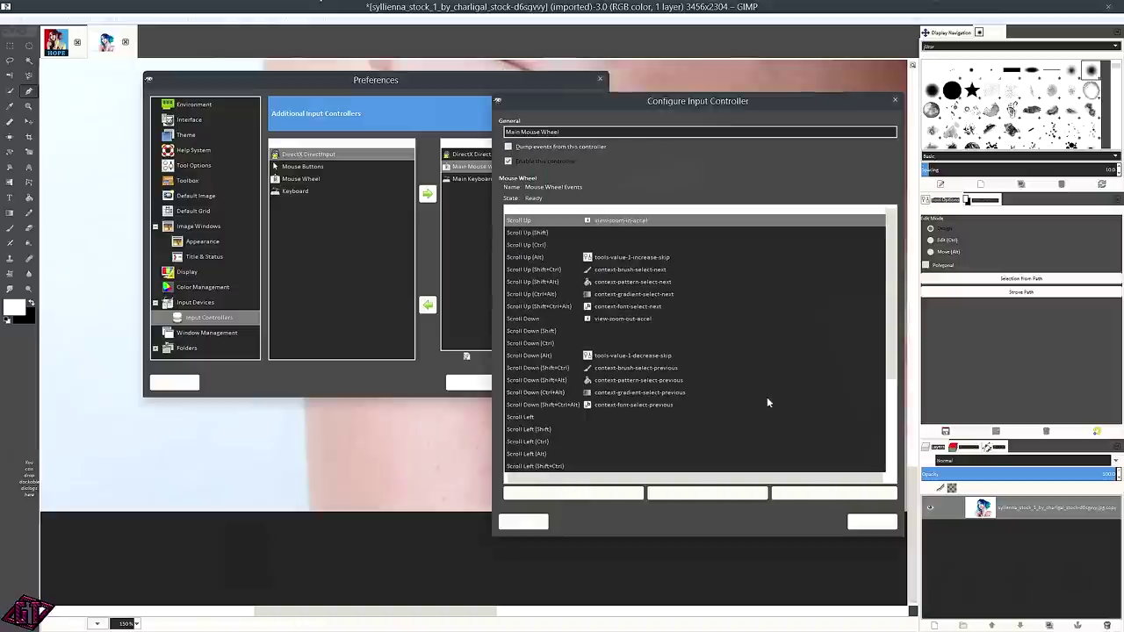
Assign the view-zoom-out-accel action to the mouse wheel's Scroll Down event and close the controller configuration and preferences.
{"action": "scroll", "coordinate": [628, 308], "scroll_direction": "down", "scroll_amount": 2}
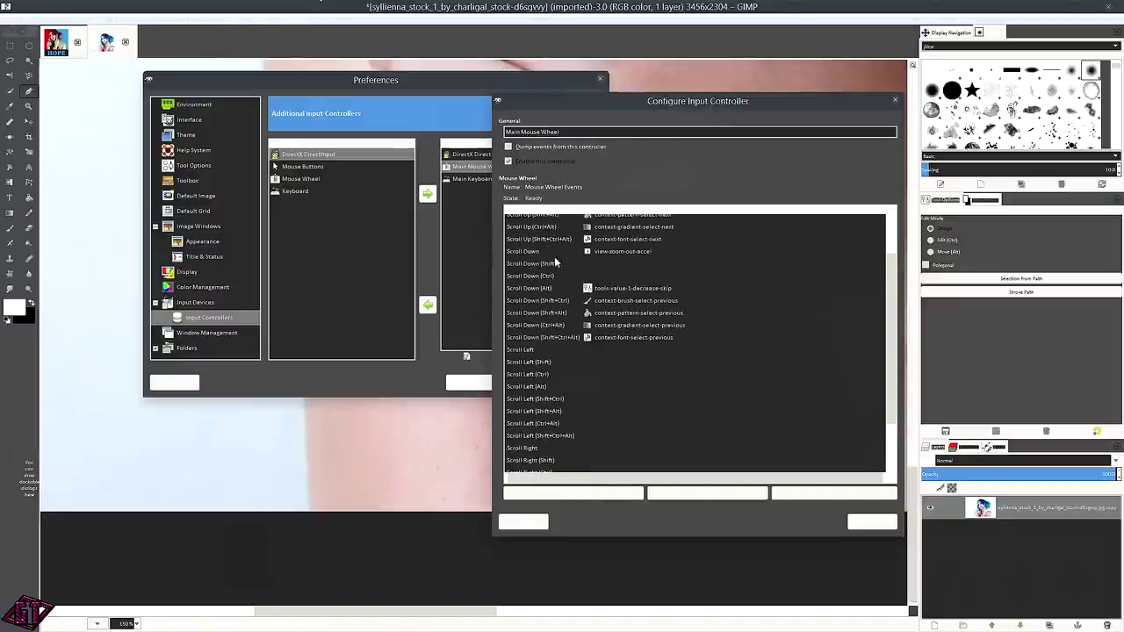
{"action": "double_click", "coordinate": [599, 250]}
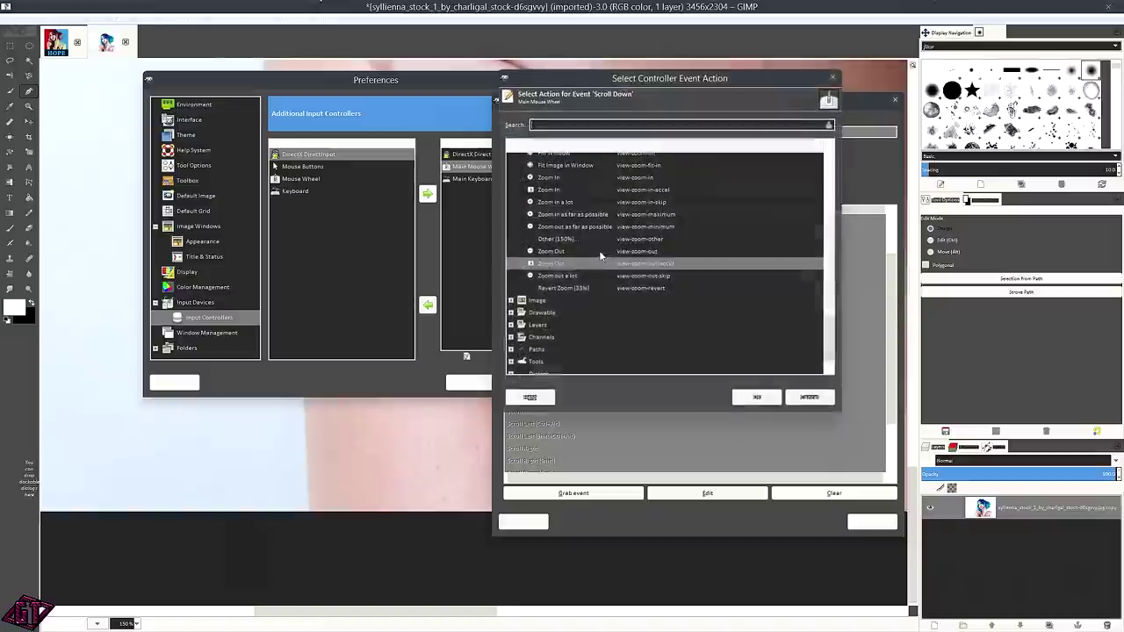
{"action": "left_click", "coordinate": [757, 397]}
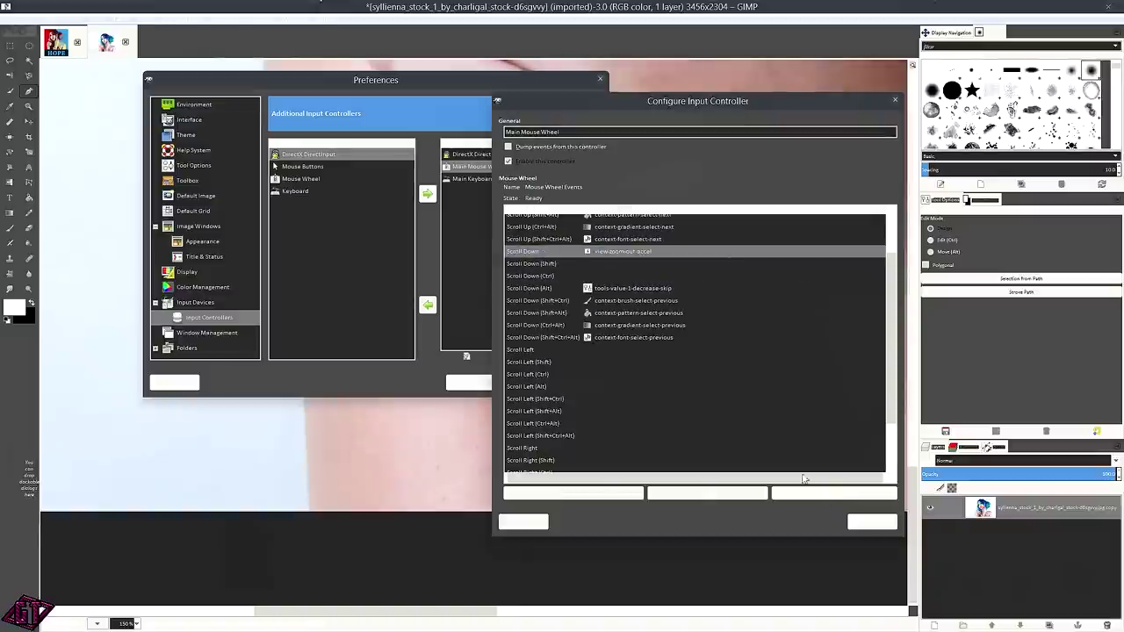
{"action": "left_click", "coordinate": [871, 521]}
{"action": "left_click", "coordinate": [577, 382]}
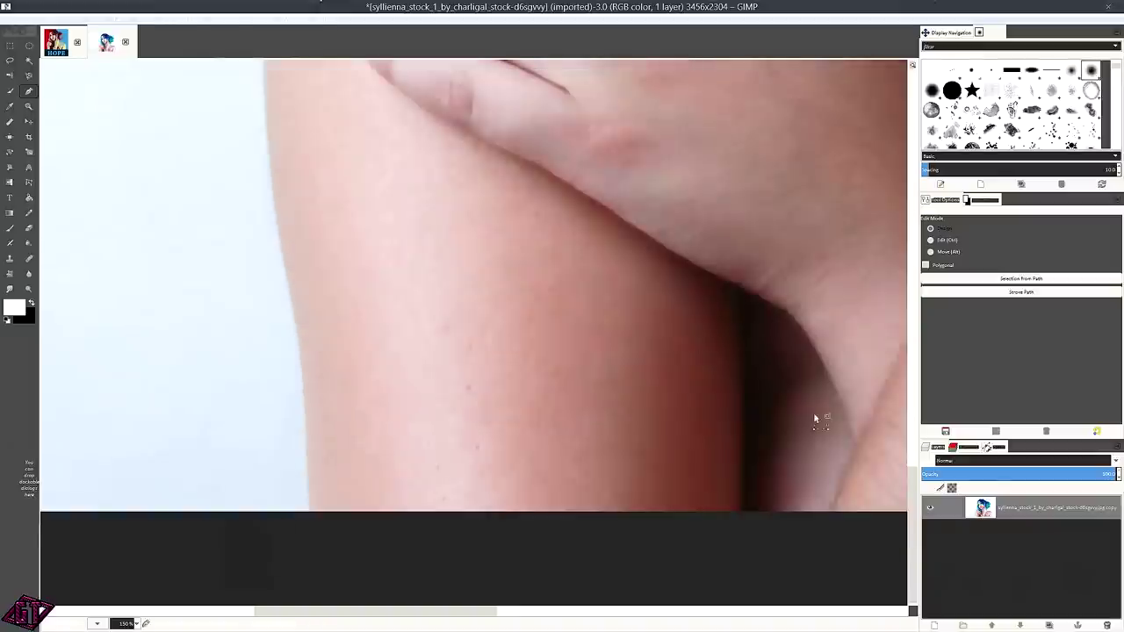
{"action": "scroll", "coordinate": [533, 287], "scroll_direction": "down", "scroll_amount": 2}
{"action": "scroll", "coordinate": [523, 241], "scroll_direction": "down", "scroll_amount": 3}
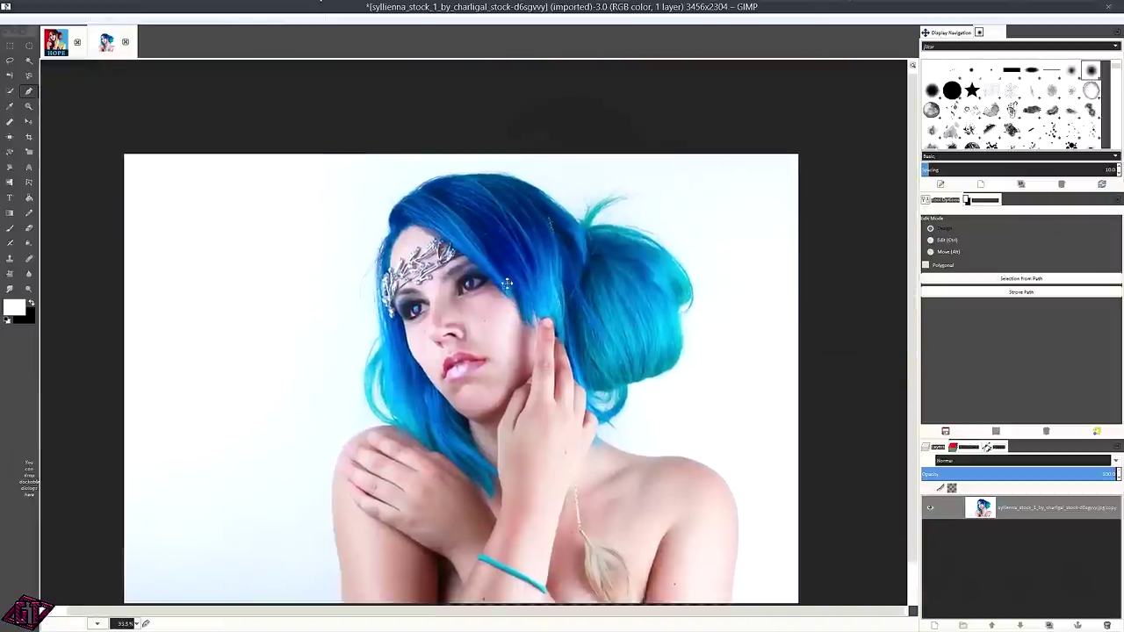
{"action": "scroll", "coordinate": [507, 277], "scroll_direction": "up", "scroll_amount": 5}
{"action": "scroll", "coordinate": [461, 274], "scroll_direction": "down", "scroll_amount": 1}
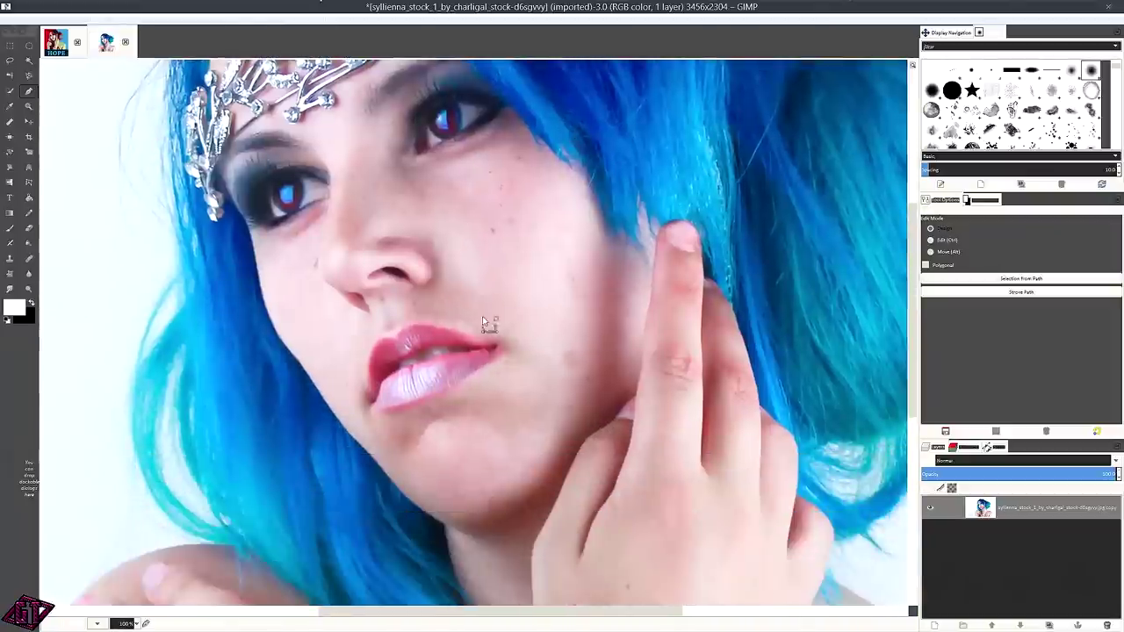
{"action": "scroll", "coordinate": [518, 448], "scroll_direction": "down", "scroll_amount": 3}
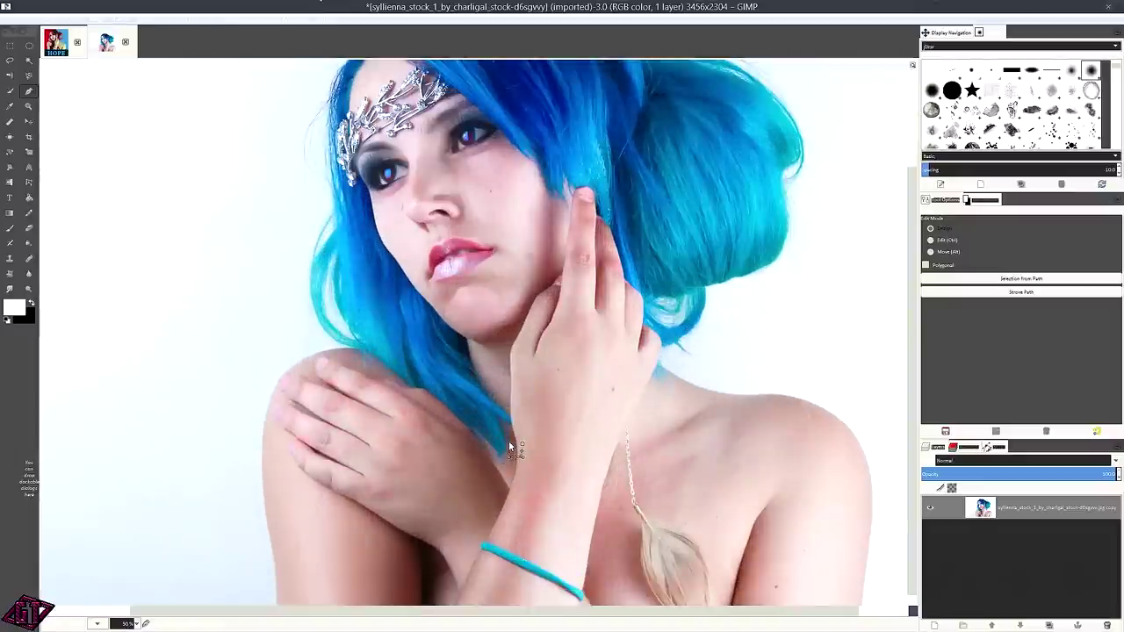
{"action": "scroll", "coordinate": [508, 441], "scroll_direction": "down", "scroll_amount": 2}
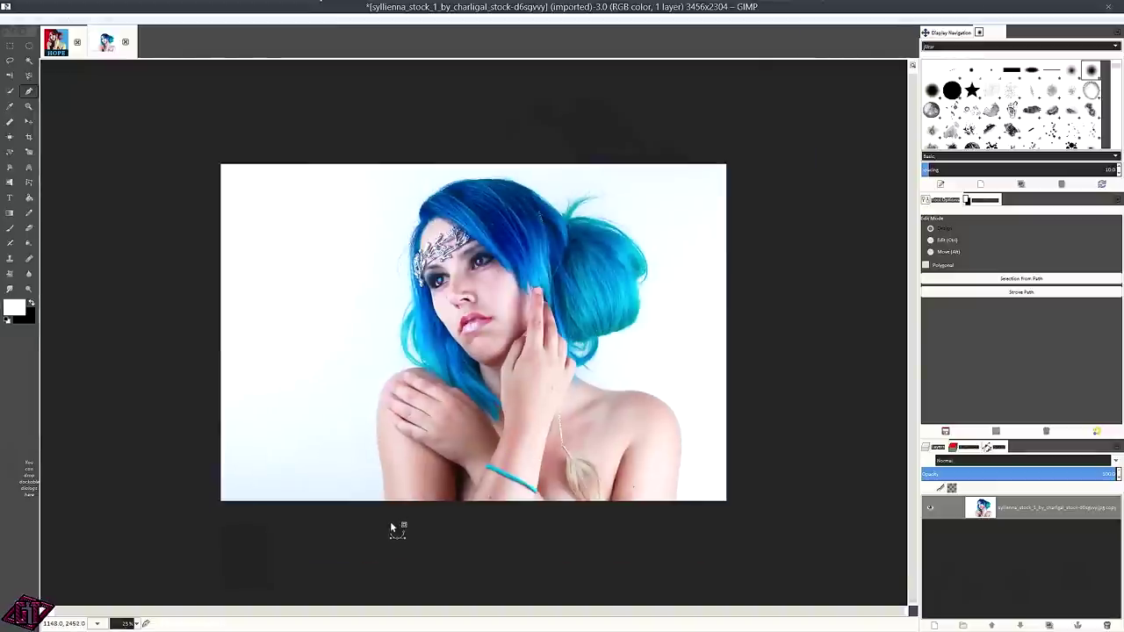
Start a path where the upper arm's outer edge meets the image's lower border and place straight-segment anchors up that edge.
{"action": "scroll", "coordinate": [390, 521], "scroll_direction": "up", "scroll_amount": 2}
{"action": "scroll", "coordinate": [396, 509], "scroll_direction": "down", "scroll_amount": 4}
{"action": "scroll", "coordinate": [384, 415], "scroll_direction": "up", "scroll_amount": 4}
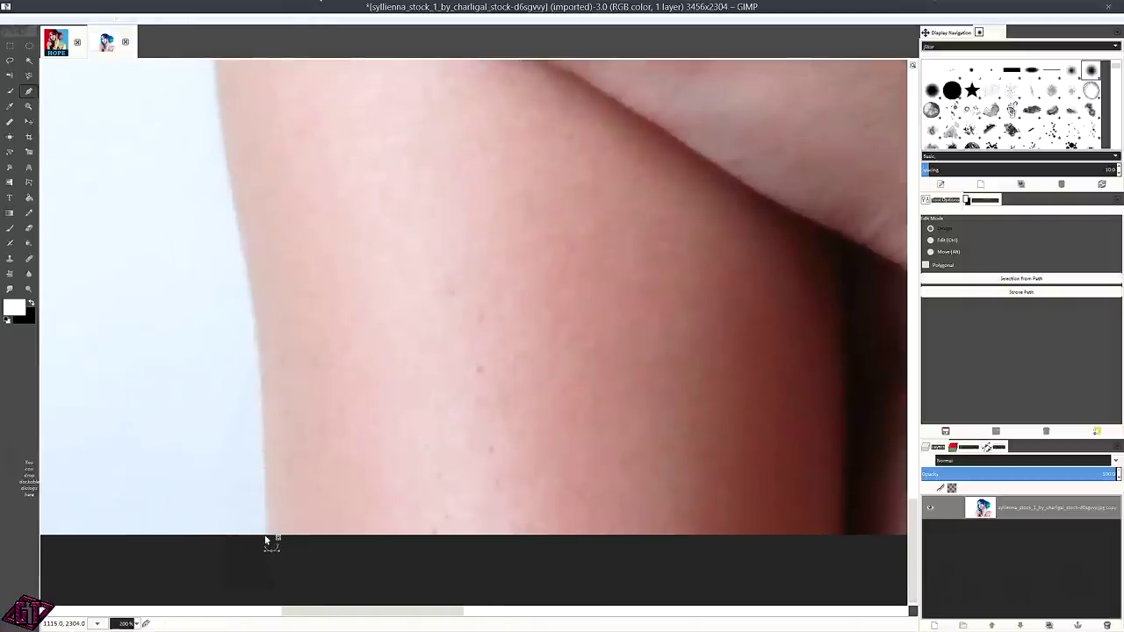
{"action": "left_click_drag", "start_coordinate": [270, 536], "coordinate": [268, 474]}
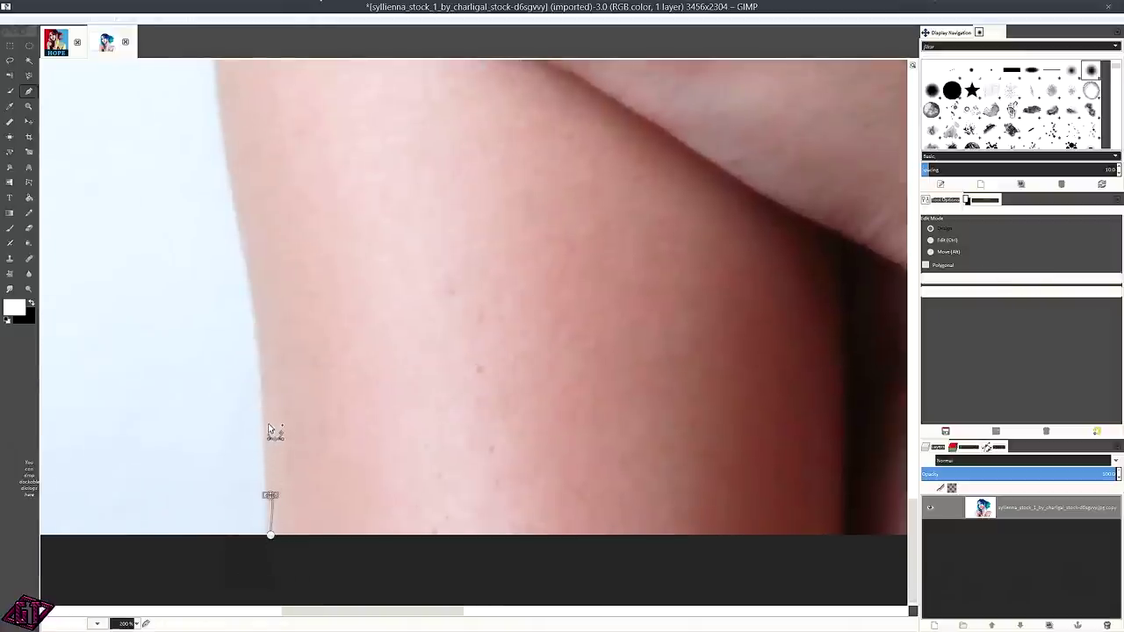
{"action": "key", "text": "ctrl+z"}
{"action": "left_click_drag", "start_coordinate": [270, 535], "coordinate": [265, 448]}
{"action": "left_click", "coordinate": [259, 390]}
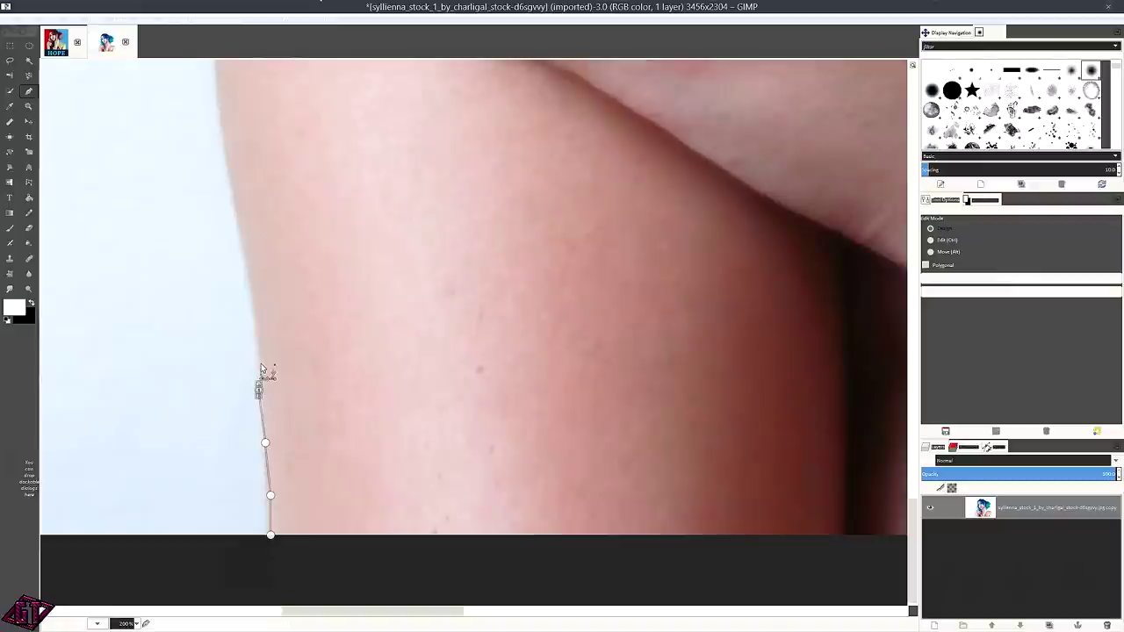
{"action": "left_click", "coordinate": [259, 321]}
Continue the path with straight segments along the arm's outer edge to just below the little fingertip.
{"action": "left_click_drag", "start_coordinate": [273, 298], "coordinate": [369, 478]}
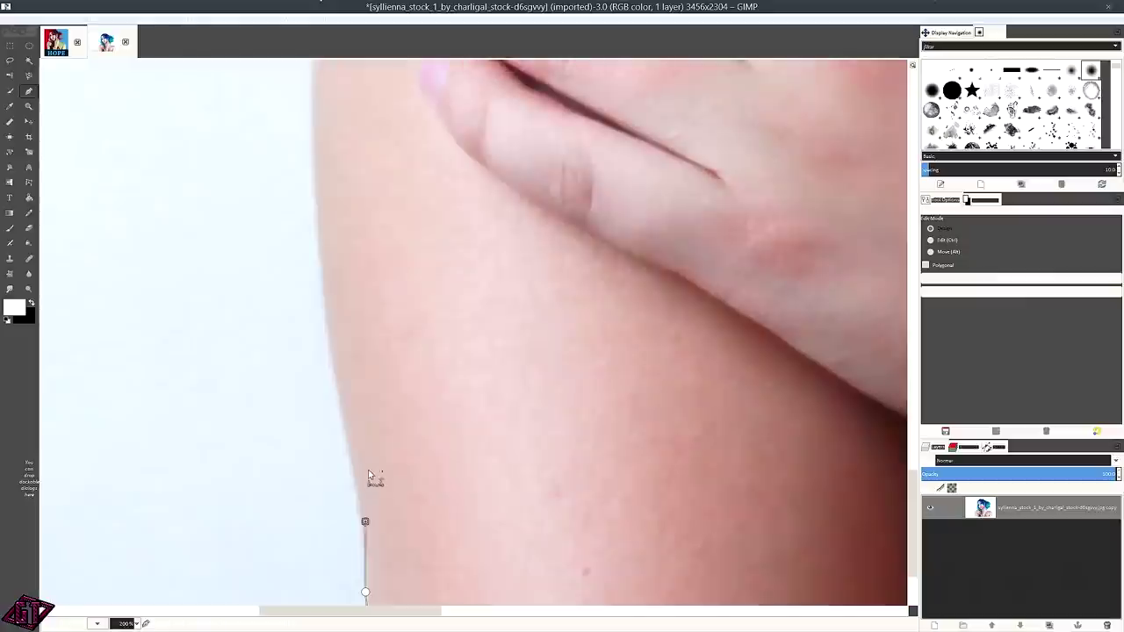
{"action": "left_click", "coordinate": [343, 416]}
{"action": "left_click", "coordinate": [331, 343]}
{"action": "left_click_drag", "start_coordinate": [334, 334], "coordinate": [358, 524]}
{"action": "left_click", "coordinate": [341, 489]}
{"action": "left_click", "coordinate": [342, 431]}
Extend the path with straight segments up the upper arm's outer edge beside the little finger, undoing the misplaced curved segment.
{"action": "scroll", "coordinate": [382, 460], "scroll_direction": "up", "scroll_amount": 2}
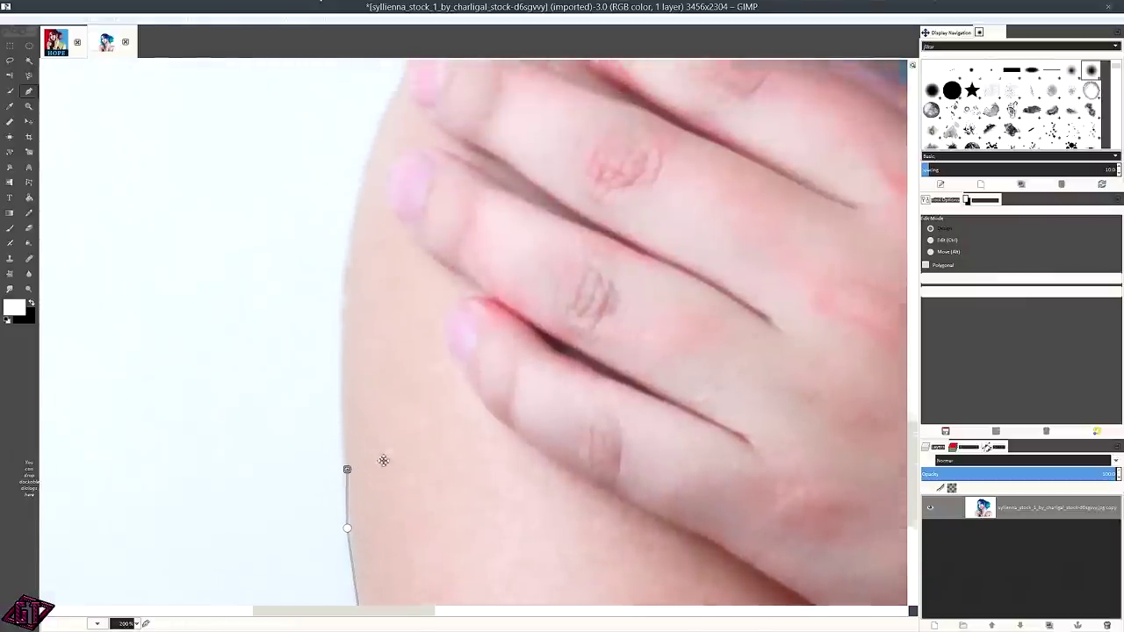
{"action": "scroll", "coordinate": [382, 460], "scroll_direction": "up", "scroll_amount": 5}
{"action": "left_click_drag", "start_coordinate": [320, 457], "coordinate": [354, 412]}
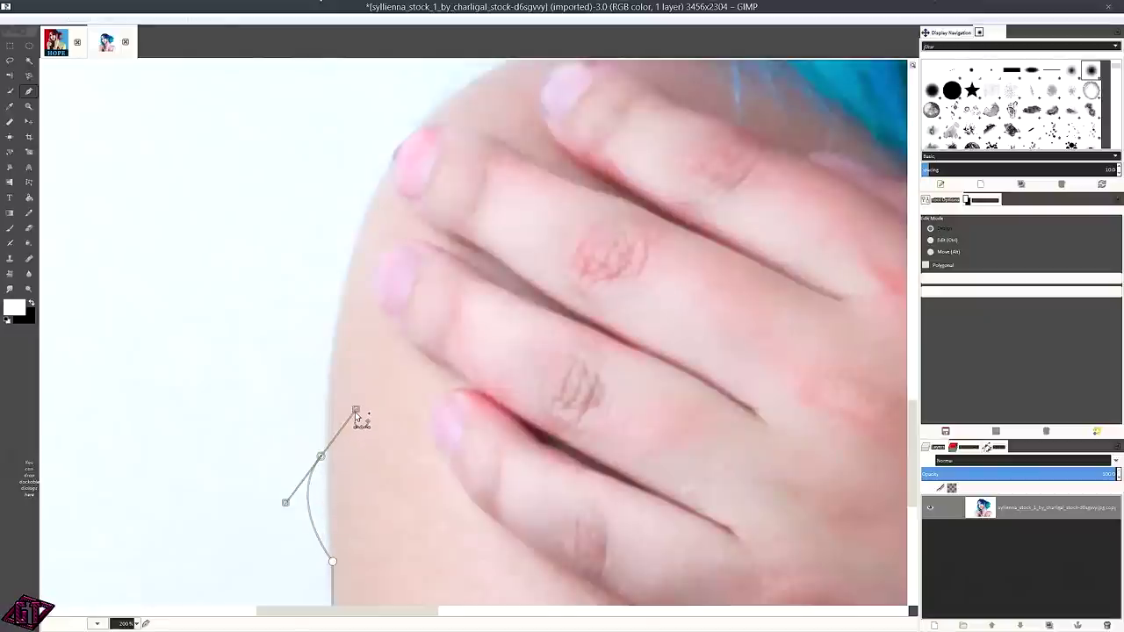
{"action": "key", "text": "ctrl+z"}
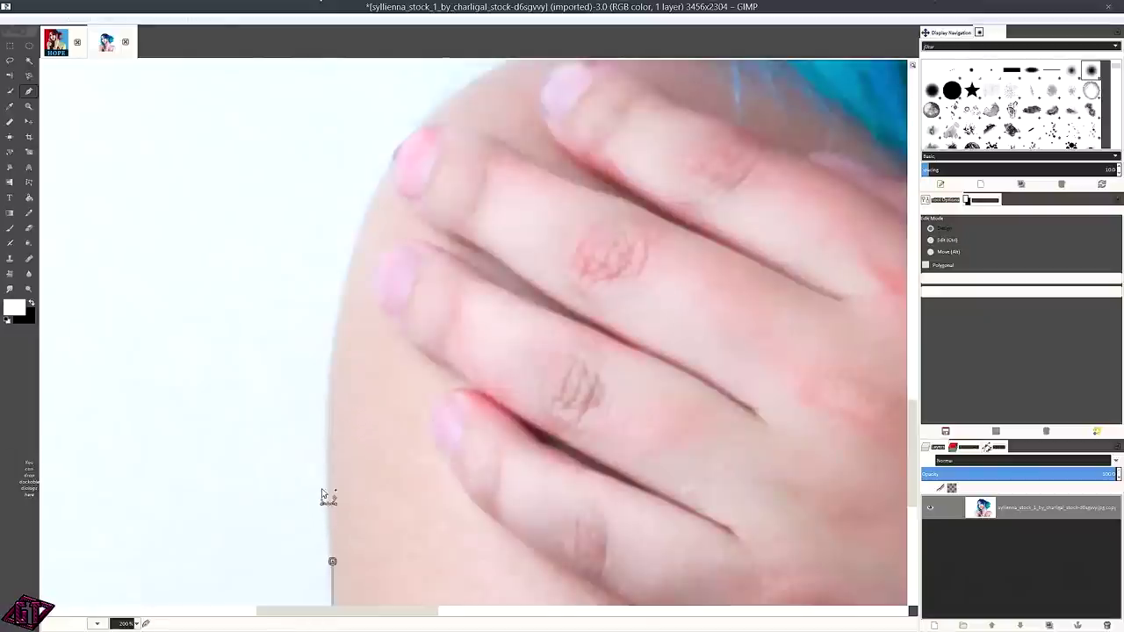
{"action": "left_click_drag", "start_coordinate": [331, 479], "coordinate": [329, 413]}
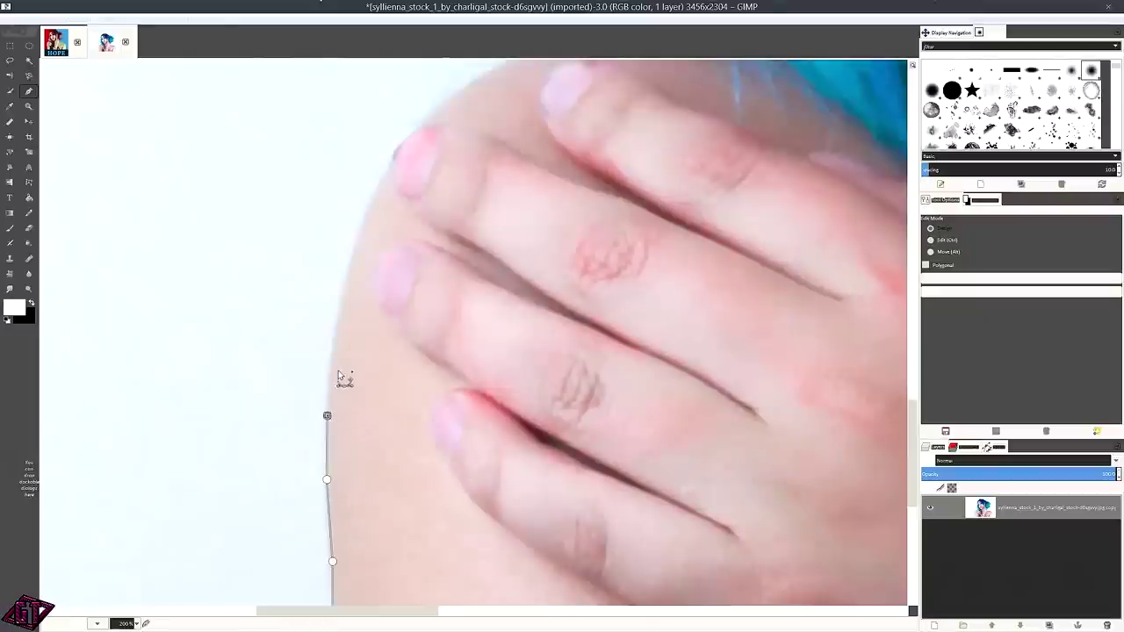
Continue the path up the arm's edge to just below the middle fingernail, undoing the last misplaced anchor.
{"action": "scroll", "coordinate": [332, 488], "scroll_direction": "up", "scroll_amount": 5}
{"action": "scroll", "coordinate": [332, 488], "scroll_direction": "up", "scroll_amount": 2}
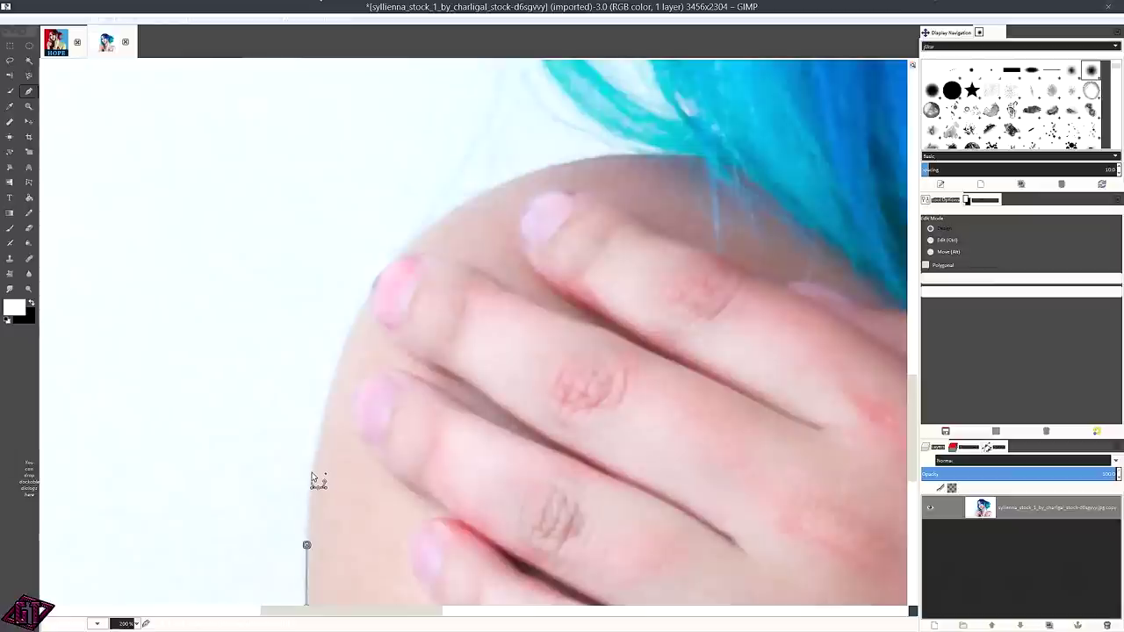
{"action": "scroll", "coordinate": [326, 411], "scroll_direction": "up", "scroll_amount": 4}
{"action": "scroll", "coordinate": [272, 491], "scroll_direction": "right", "scroll_amount": 4}
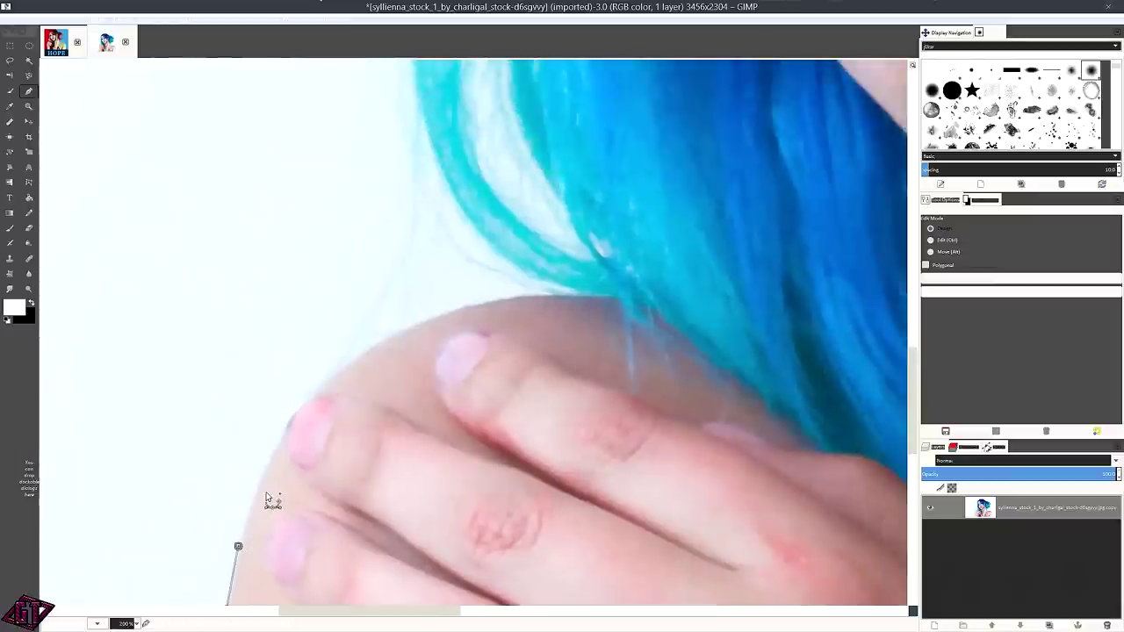
{"action": "left_click", "coordinate": [261, 480]}
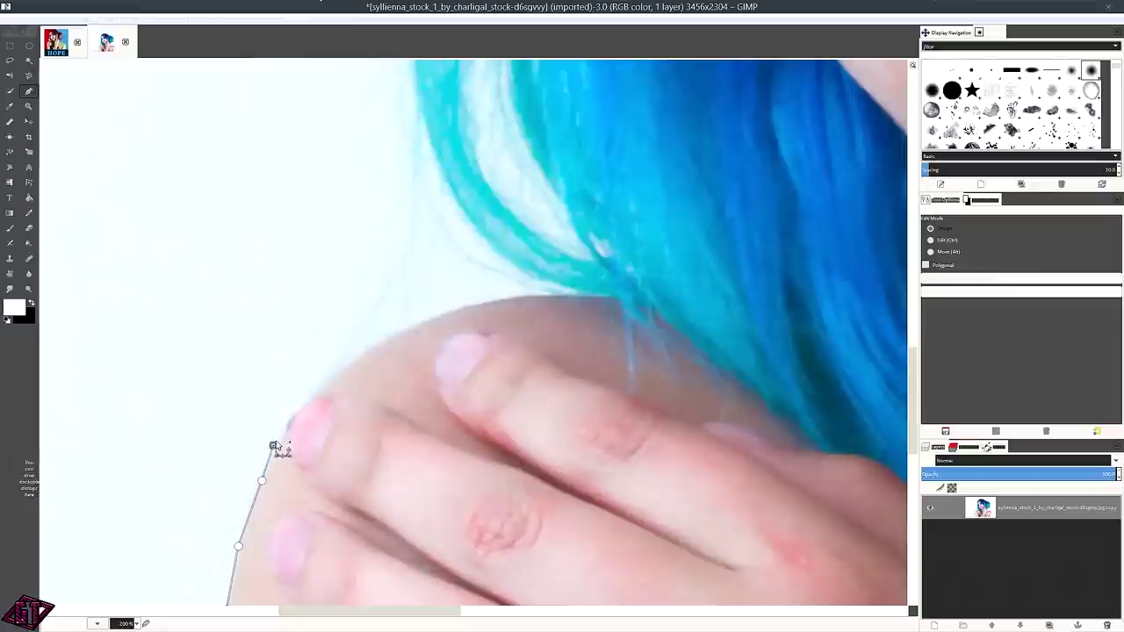
{"action": "key", "text": "ctrl+z"}
Trace past the middle fingernail and over the top of the shoulder with straight segments to where the turquoise hair begins.
{"action": "scroll", "coordinate": [303, 465], "scroll_direction": "up", "scroll_amount": 2}
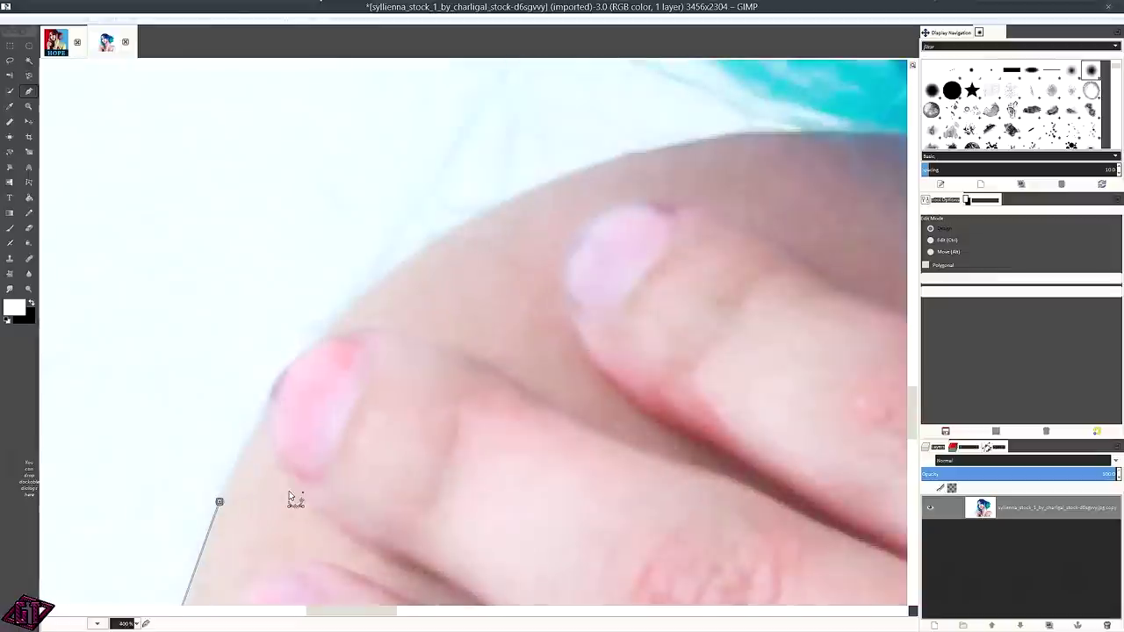
{"action": "left_click", "coordinate": [244, 440]}
{"action": "left_click", "coordinate": [275, 390]}
{"action": "left_click", "coordinate": [336, 316]}
{"action": "left_click_drag", "start_coordinate": [437, 302], "coordinate": [303, 451]}
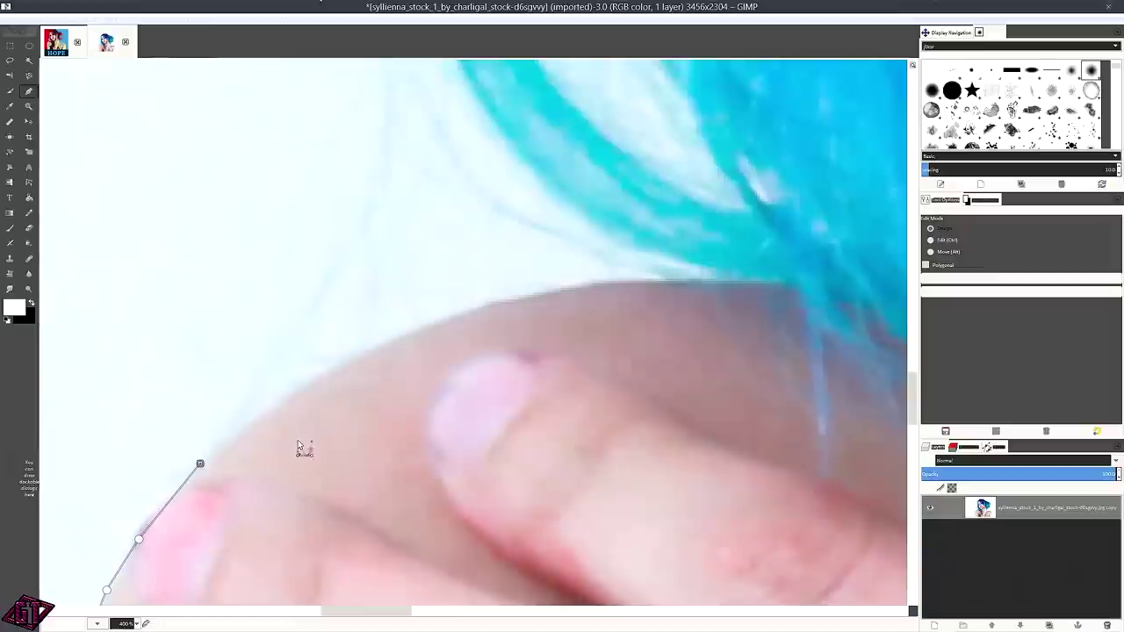
{"action": "left_click", "coordinate": [387, 346]}
{"action": "left_click", "coordinate": [474, 312]}
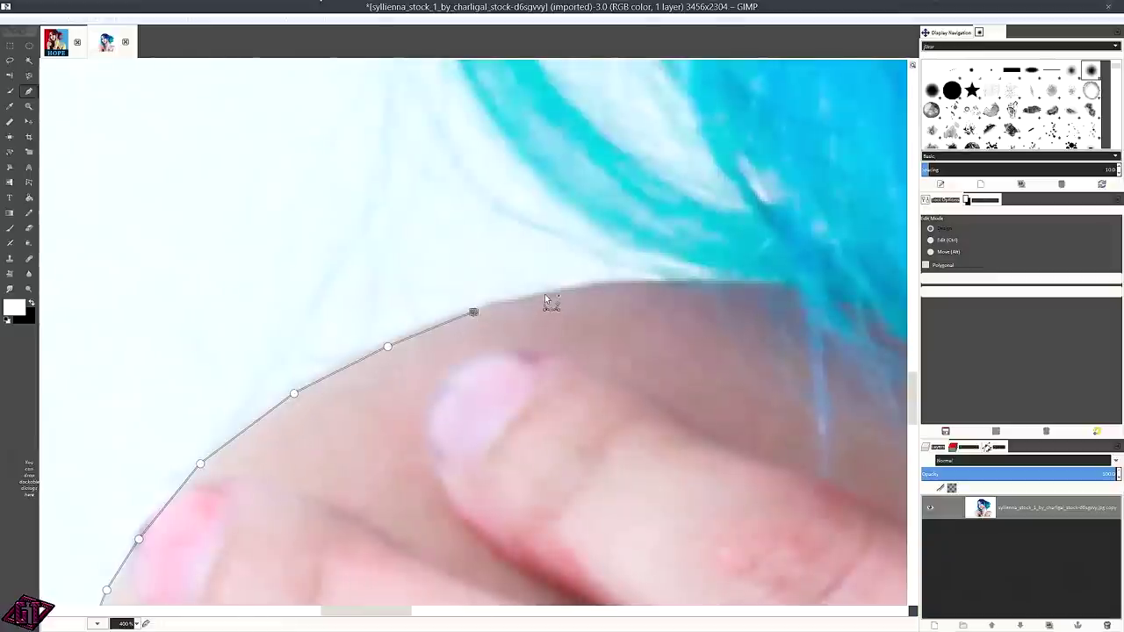
{"action": "left_click", "coordinate": [674, 278]}
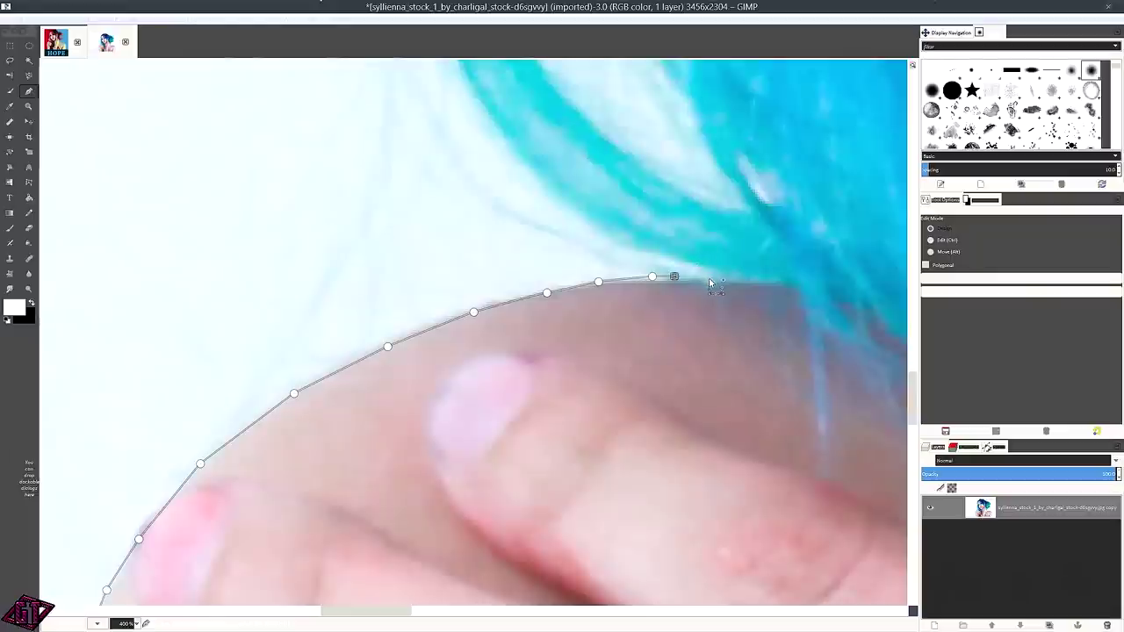
Turn the path at the shoulder and follow the lower outer edge of the turquoise hair lock upward.
{"action": "left_click", "coordinate": [693, 263]}
{"action": "left_click", "coordinate": [597, 236]}
{"action": "left_click_drag", "start_coordinate": [597, 236], "coordinate": [657, 466]}
{"action": "left_click", "coordinate": [613, 417]}
{"action": "left_click", "coordinate": [569, 364]}
{"action": "left_click", "coordinate": [529, 305]}
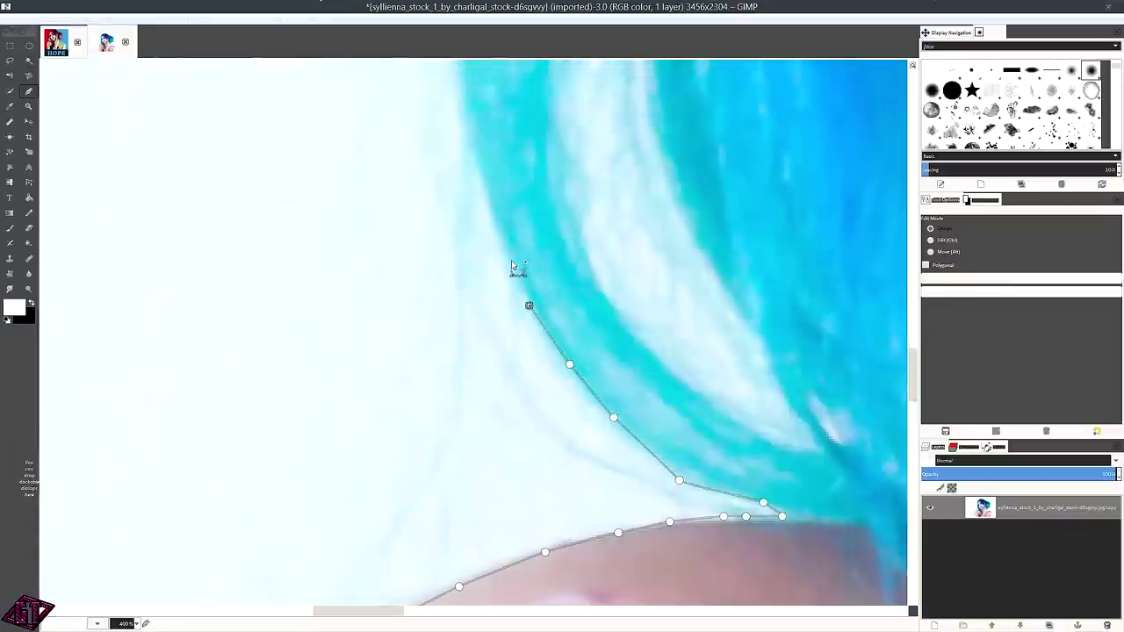
Continue the path around the outer bulge of the turquoise lock to where it meets the blue hair beside the face.
{"action": "scroll", "coordinate": [527, 494], "scroll_direction": "up", "scroll_amount": 5}
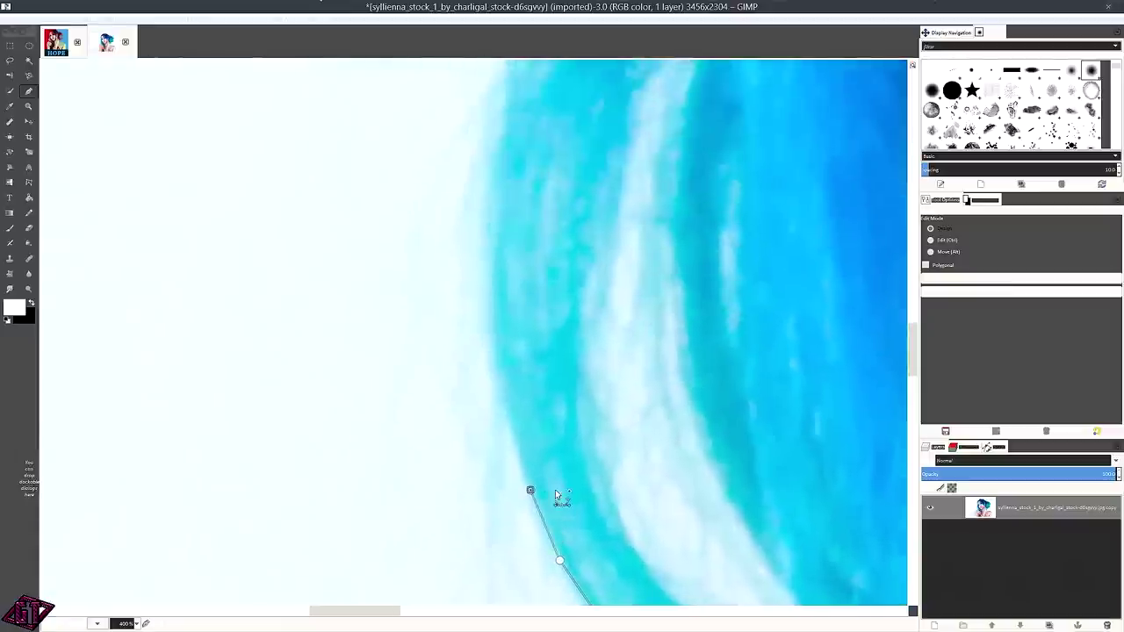
{"action": "scroll", "coordinate": [555, 489], "scroll_direction": "down", "scroll_amount": 4}
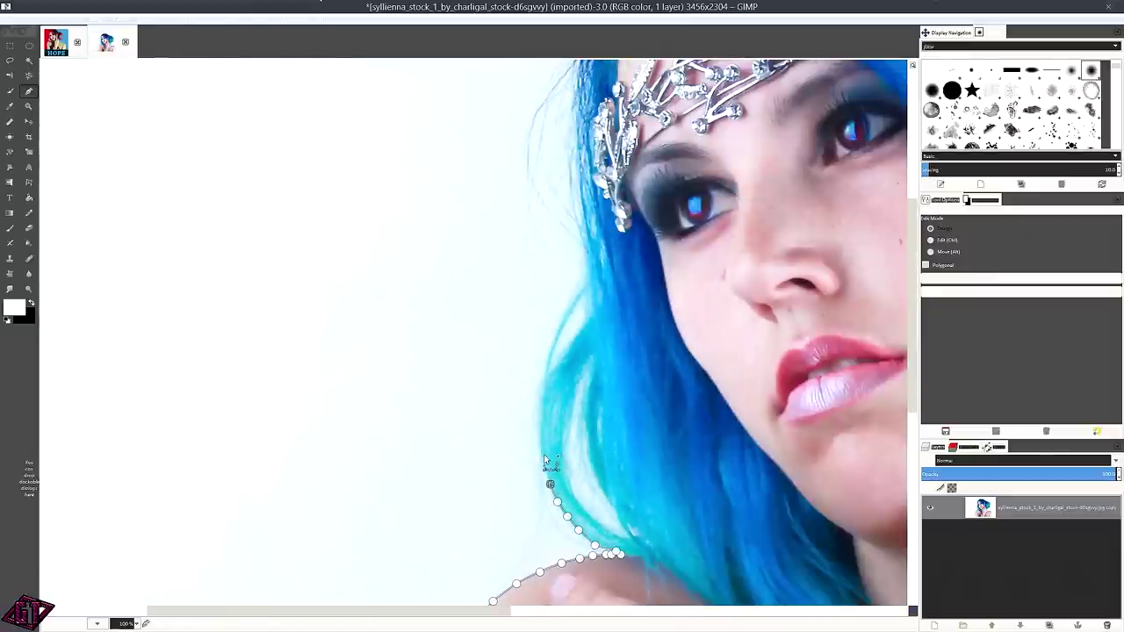
{"action": "left_click", "coordinate": [546, 379]}
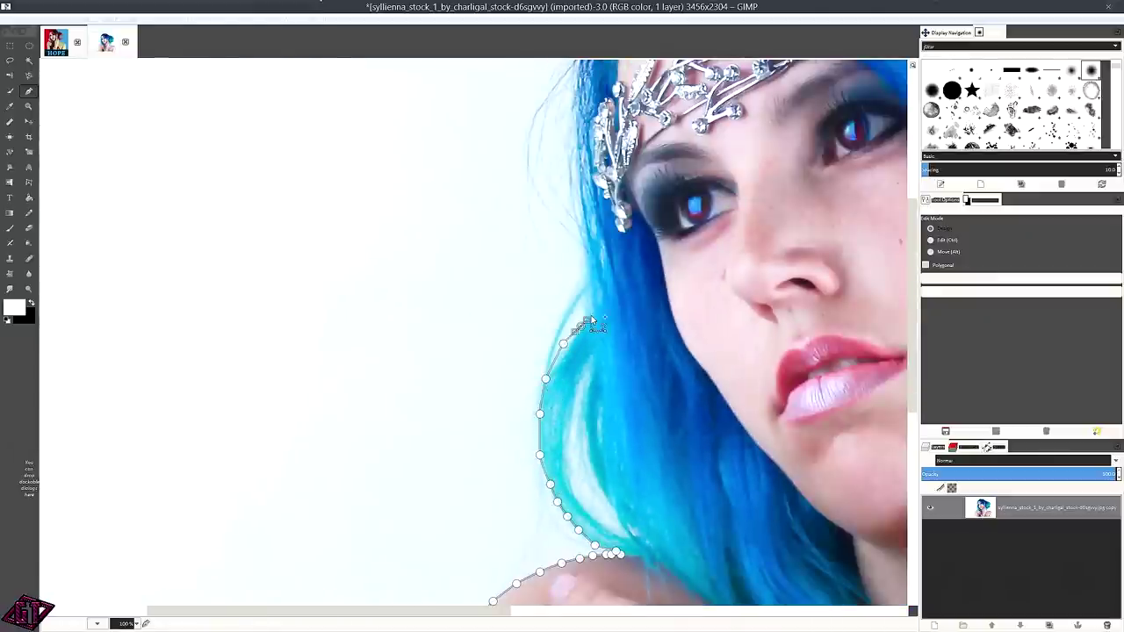
{"action": "scroll", "coordinate": [590, 301], "scroll_direction": "up", "scroll_amount": 5}
{"action": "left_click", "coordinate": [559, 441]}
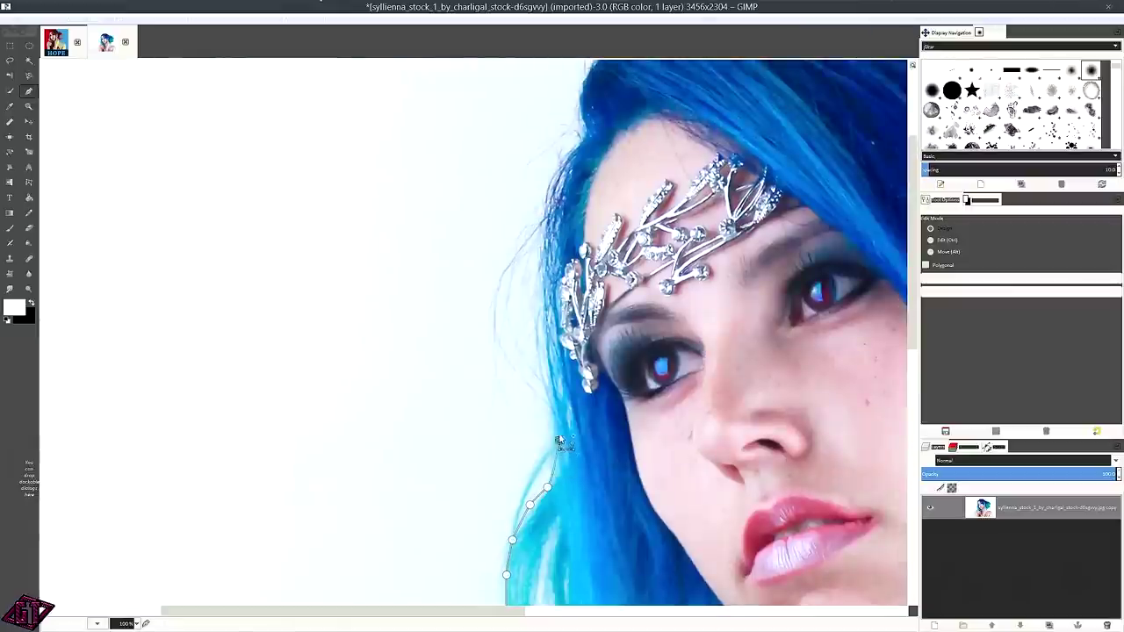
Trace the hair's outer edge beside the jewelled headpiece up to forehead level, leaving out the loose flyaway strands.
{"action": "left_click", "coordinate": [546, 382]}
{"action": "scroll", "coordinate": [545, 347], "scroll_direction": "up", "scroll_amount": 2}
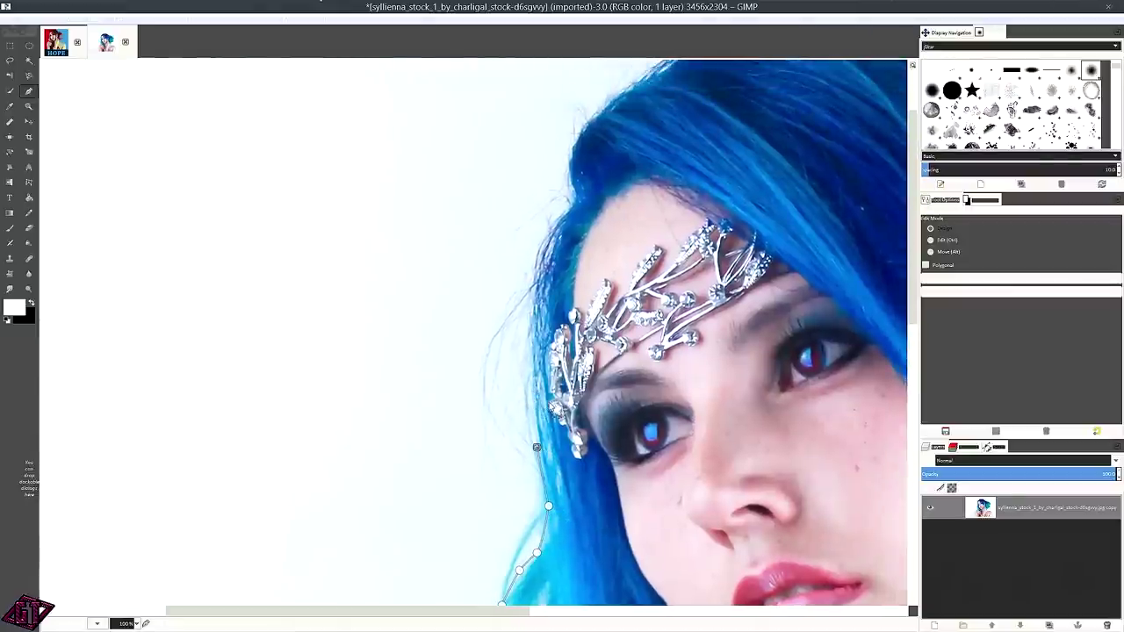
{"action": "left_click", "coordinate": [537, 419]}
{"action": "left_click", "coordinate": [531, 336]}
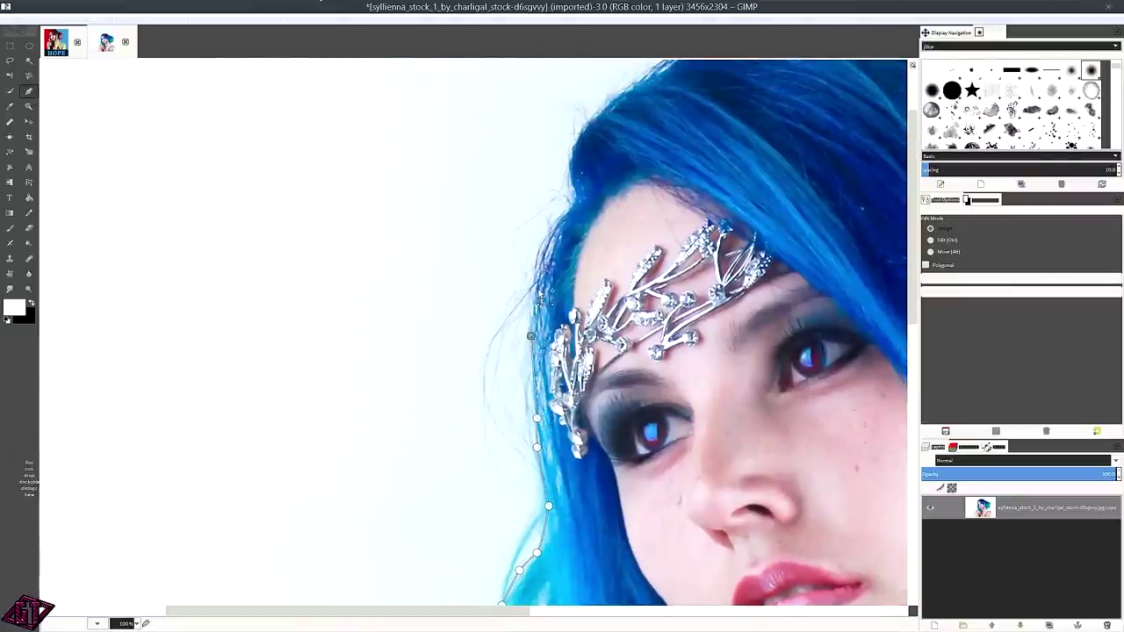
{"action": "left_click", "coordinate": [537, 284]}
{"action": "left_click", "coordinate": [542, 249]}
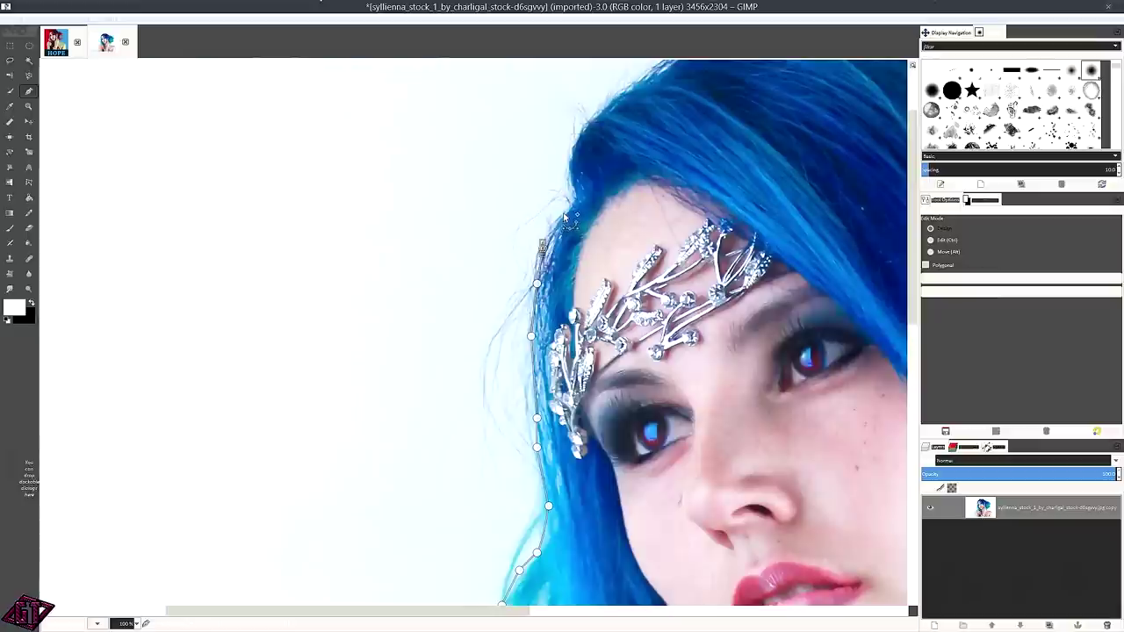
{"action": "left_click", "coordinate": [560, 212]}
Continue the path up the hair's outer edge above the forehead to the side of the crown.
{"action": "scroll", "coordinate": [586, 194], "scroll_direction": "up", "scroll_amount": 5}
{"action": "left_click", "coordinate": [535, 350]}
{"action": "left_click", "coordinate": [535, 338]}
{"action": "left_click", "coordinate": [535, 307]}
{"action": "left_click", "coordinate": [547, 274]}
Trace the path over the top of the head along the crown of the hair.
{"action": "scroll", "coordinate": [657, 229], "scroll_direction": "up", "scroll_amount": 3}
{"action": "scroll", "coordinate": [657, 228], "scroll_direction": "right", "scroll_amount": 3}
{"action": "left_click", "coordinate": [461, 343]}
{"action": "left_click", "coordinate": [519, 308]}
{"action": "left_click", "coordinate": [595, 298]}
{"action": "left_click", "coordinate": [642, 298]}
{"action": "left_click", "coordinate": [676, 296]}
{"action": "left_click", "coordinate": [708, 297]}
{"action": "left_click", "coordinate": [747, 303]}
Continue the path down the back of the crown toward the loose strand above the bun.
{"action": "scroll", "coordinate": [781, 319], "scroll_direction": "down", "scroll_amount": 2}
{"action": "scroll", "coordinate": [781, 320], "scroll_direction": "right", "scroll_amount": 5}
{"action": "left_click", "coordinate": [526, 280]}
{"action": "left_click", "coordinate": [557, 298]}
{"action": "left_click", "coordinate": [586, 321]}
{"action": "left_click", "coordinate": [614, 339]}
Trace around the tip of the loose strand and back along its lower edge to the bun.
{"action": "left_click", "coordinate": [790, 309]}
{"action": "left_click", "coordinate": [821, 309]}
{"action": "left_click", "coordinate": [809, 326]}
{"action": "left_click", "coordinate": [738, 344]}
{"action": "left_click", "coordinate": [709, 368]}
{"action": "left_click", "coordinate": [697, 396]}
Follow the top edge of the hair bun outward with straight segments.
{"action": "scroll", "coordinate": [703, 386], "scroll_direction": "right", "scroll_amount": 5}
{"action": "left_click", "coordinate": [385, 390]}
{"action": "left_click", "coordinate": [427, 387]}
{"action": "left_click", "coordinate": [456, 389]}
{"action": "left_click", "coordinate": [503, 403]}
{"action": "left_click", "coordinate": [527, 413]}
{"action": "left_click", "coordinate": [557, 432]}
{"action": "left_click", "coordinate": [585, 456]}
{"action": "left_click", "coordinate": [621, 483]}
Trace the bun's outer curve down and into the notch on its side.
{"action": "scroll", "coordinate": [633, 492], "scroll_direction": "down", "scroll_amount": 5}
{"action": "left_click", "coordinate": [371, 282]}
{"action": "left_click", "coordinate": [389, 311]}
{"action": "left_click", "coordinate": [401, 334]}
{"action": "left_click", "coordinate": [407, 364]}
{"action": "left_click", "coordinate": [400, 411]}
{"action": "left_click", "coordinate": [382, 428]}
{"action": "left_click", "coordinate": [365, 450]}
{"action": "scroll", "coordinate": [369, 474], "scroll_direction": "down", "scroll_amount": 1}
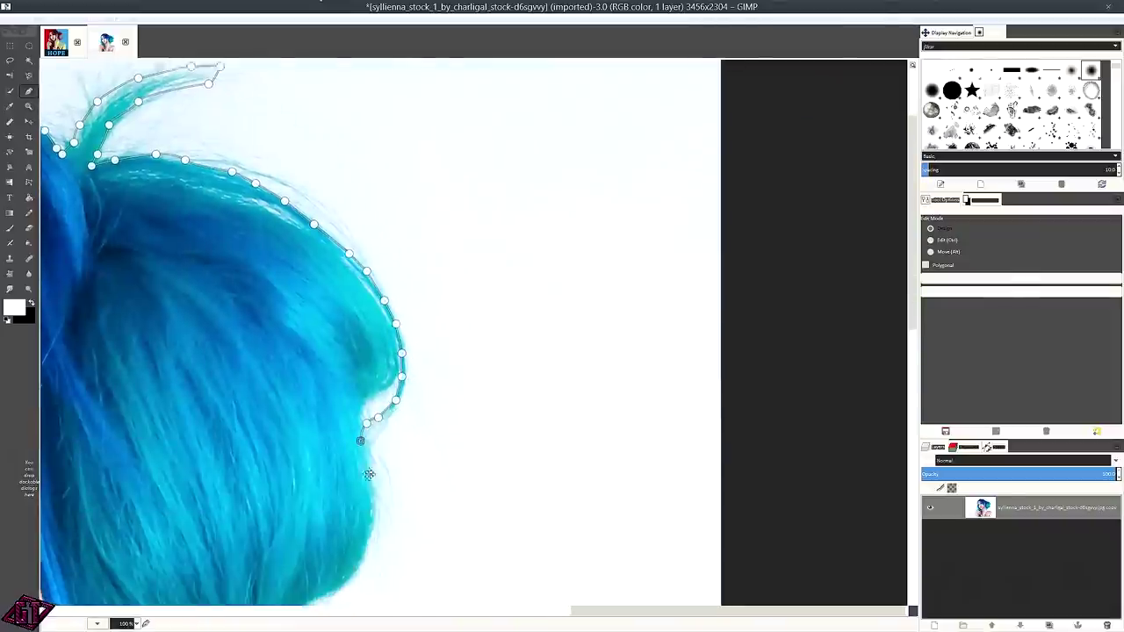
Continue the path around the bun's lower bulge and along its underside toward the small curl.
{"action": "scroll", "coordinate": [364, 456], "scroll_direction": "down", "scroll_amount": 1}
{"action": "left_click", "coordinate": [342, 383]}
{"action": "left_click", "coordinate": [334, 423]}
{"action": "left_click", "coordinate": [298, 450]}
{"action": "left_click", "coordinate": [253, 465]}
{"action": "left_click", "coordinate": [219, 477]}
{"action": "left_click", "coordinate": [191, 487]}
{"action": "scroll", "coordinate": [191, 488], "scroll_direction": "down", "scroll_amount": 2}
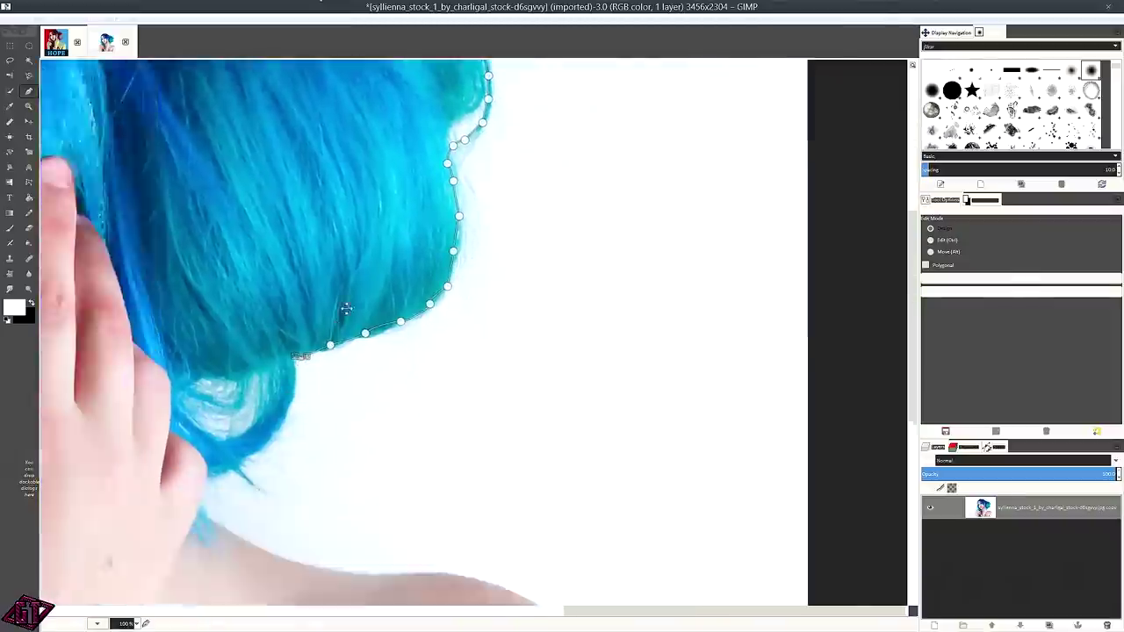
Trace the outer edge of the small curl beneath the bun to the side of the hand.
{"action": "key", "text": "minus"}
{"action": "left_click", "coordinate": [350, 302]}
{"action": "left_click", "coordinate": [344, 322]}
{"action": "left_click", "coordinate": [337, 338]}
{"action": "left_click", "coordinate": [327, 349]}
{"action": "left_click", "coordinate": [317, 355]}
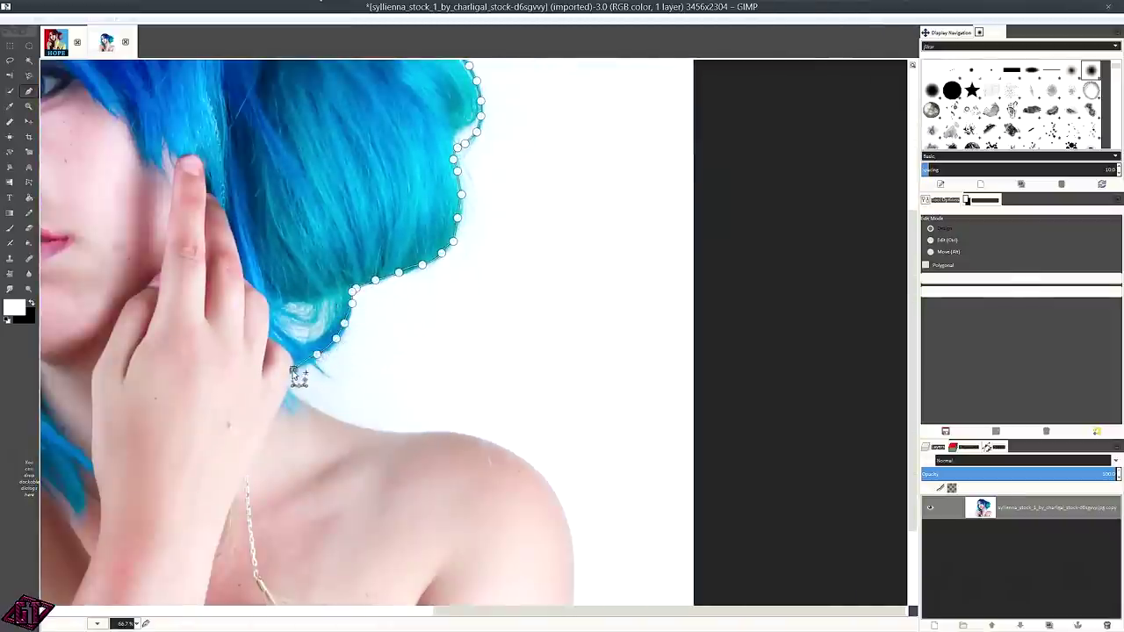
Continue the path from the hand down the neck's slope to the start of the shoulder below the bun.
{"action": "scroll", "coordinate": [296, 376], "scroll_direction": "up", "scroll_amount": 3}
{"action": "left_click", "coordinate": [348, 251]}
{"action": "left_click", "coordinate": [369, 269]}
{"action": "left_click", "coordinate": [399, 282]}
{"action": "left_click", "coordinate": [451, 316]}
{"action": "scroll", "coordinate": [452, 316], "scroll_direction": "down", "scroll_amount": 2}
{"action": "left_click", "coordinate": [352, 187]}
{"action": "left_click", "coordinate": [420, 211]}
{"action": "left_click", "coordinate": [633, 234]}
{"action": "scroll", "coordinate": [633, 234], "scroll_direction": "right", "scroll_amount": 1}
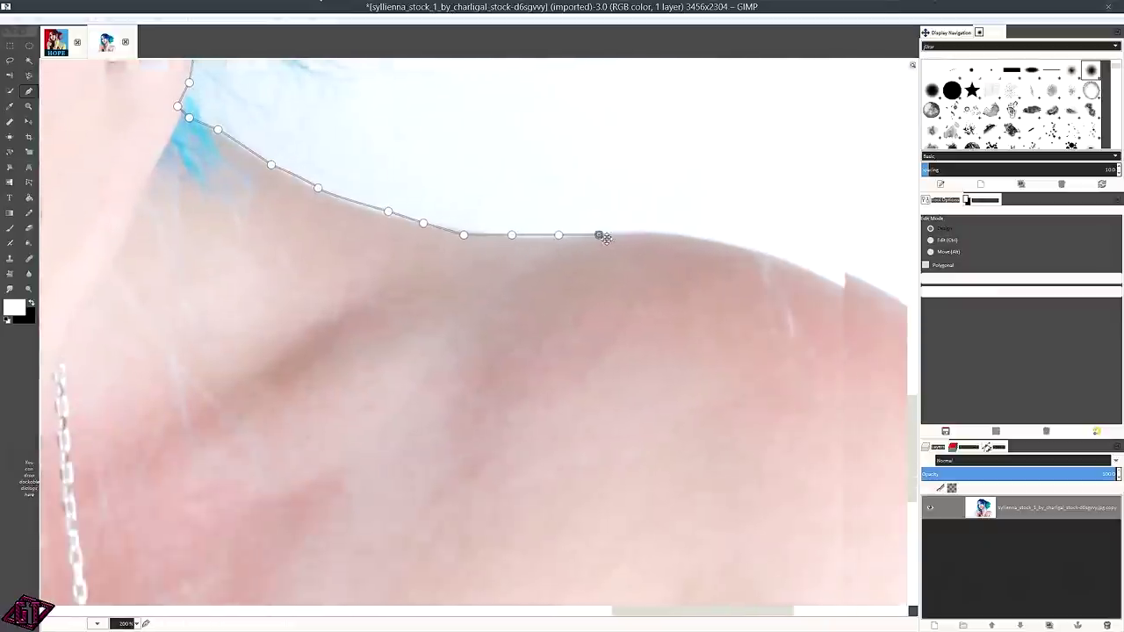
Trace along the top of the shoulder below the bun with straight segments.
{"action": "scroll", "coordinate": [399, 235], "scroll_direction": "right", "scroll_amount": 3}
{"action": "left_click", "coordinate": [403, 236]}
{"action": "left_click", "coordinate": [445, 243]}
{"action": "left_click", "coordinate": [492, 255]}
{"action": "left_click", "coordinate": [527, 273]}
Follow the shoulder's rounded outer edge down to the start of the upper arm.
{"action": "scroll", "coordinate": [527, 273], "scroll_direction": "right", "scroll_amount": 3}
{"action": "scroll", "coordinate": [258, 175], "scroll_direction": "right", "scroll_amount": 2}
{"action": "scroll", "coordinate": [258, 175], "scroll_direction": "down", "scroll_amount": 1}
{"action": "left_click", "coordinate": [227, 163]}
{"action": "left_click", "coordinate": [273, 186]}
{"action": "left_click", "coordinate": [308, 221]}
{"action": "left_click", "coordinate": [325, 244]}
{"action": "left_click", "coordinate": [344, 279]}
{"action": "left_click", "coordinate": [369, 329]}
Continue the path down the outer edge of the upper arm with straight segments.
{"action": "scroll", "coordinate": [369, 329], "scroll_direction": "down", "scroll_amount": 3}
{"action": "scroll", "coordinate": [369, 330], "scroll_direction": "right", "scroll_amount": 1}
{"action": "left_click", "coordinate": [343, 242]}
{"action": "scroll", "coordinate": [351, 271], "scroll_direction": "down", "scroll_amount": 2}
{"action": "left_click", "coordinate": [340, 217]}
{"action": "left_click", "coordinate": [340, 258]}
{"action": "scroll", "coordinate": [341, 258], "scroll_direction": "down", "scroll_amount": 2}
{"action": "left_click", "coordinate": [352, 219]}
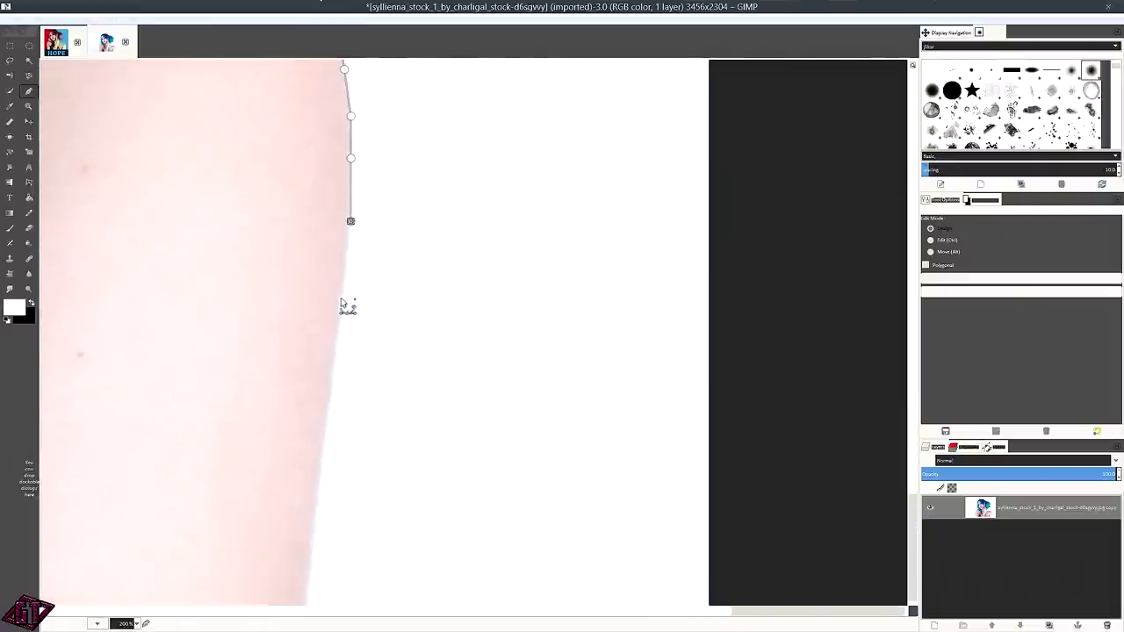
{"action": "left_click", "coordinate": [339, 295]}
Trace the rest of the arm's outer edge to the image's lower border and place an anchor just outside the canvas.
{"action": "scroll", "coordinate": [339, 295], "scroll_direction": "down", "scroll_amount": 3}
{"action": "scroll", "coordinate": [339, 295], "scroll_direction": "left", "scroll_amount": 1}
{"action": "left_click", "coordinate": [354, 234]}
{"action": "left_click", "coordinate": [348, 245]}
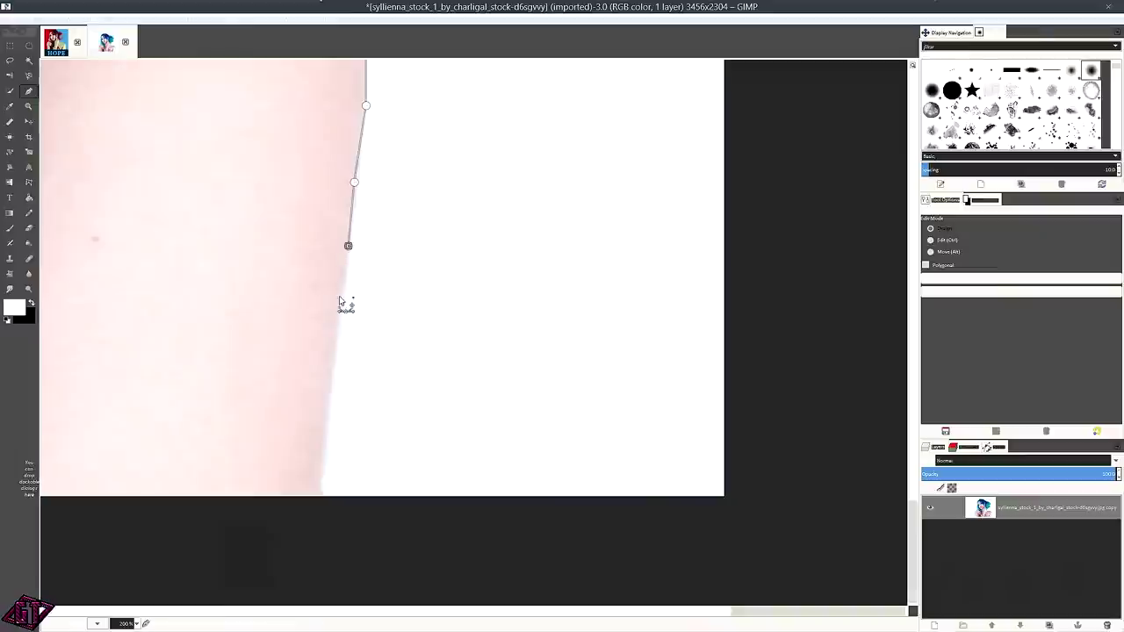
{"action": "left_click", "coordinate": [343, 300]}
{"action": "scroll", "coordinate": [343, 307], "scroll_direction": "down", "scroll_amount": 3}
{"action": "left_click", "coordinate": [330, 233]}
{"action": "left_click", "coordinate": [330, 285]}
{"action": "left_click", "coordinate": [318, 321]}
{"action": "left_click", "coordinate": [318, 356]}
{"action": "left_click", "coordinate": [305, 423]}
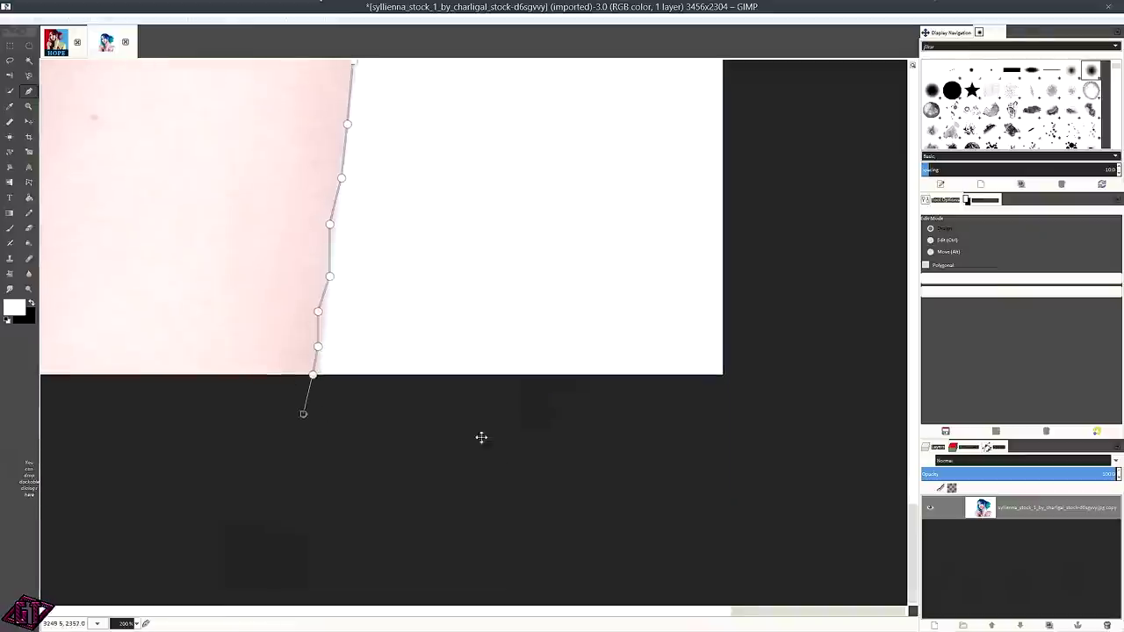
Extend the path outside the canvas, below the image, up its right side and over its upper right corner.
{"action": "key", "text": "minus"}
{"action": "key", "text": "minus"}
{"action": "key", "text": "minus"}
{"action": "key", "text": "minus"}
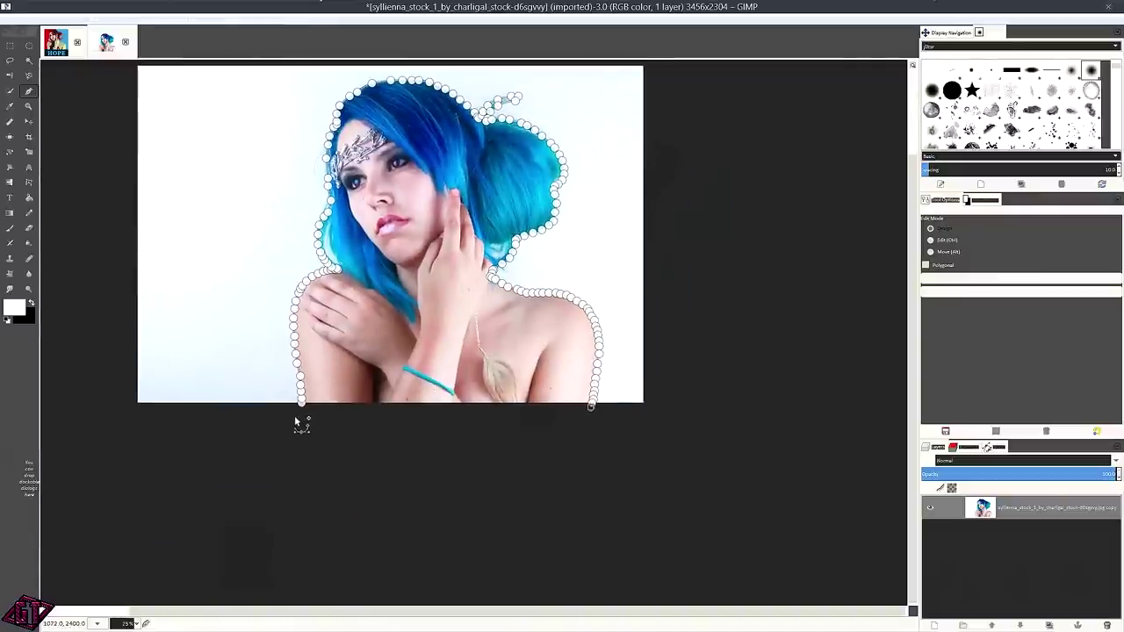
{"action": "left_click", "coordinate": [595, 459]}
{"action": "left_click", "coordinate": [746, 453]}
{"action": "left_click_drag", "start_coordinate": [802, 315], "coordinate": [790, 265]}
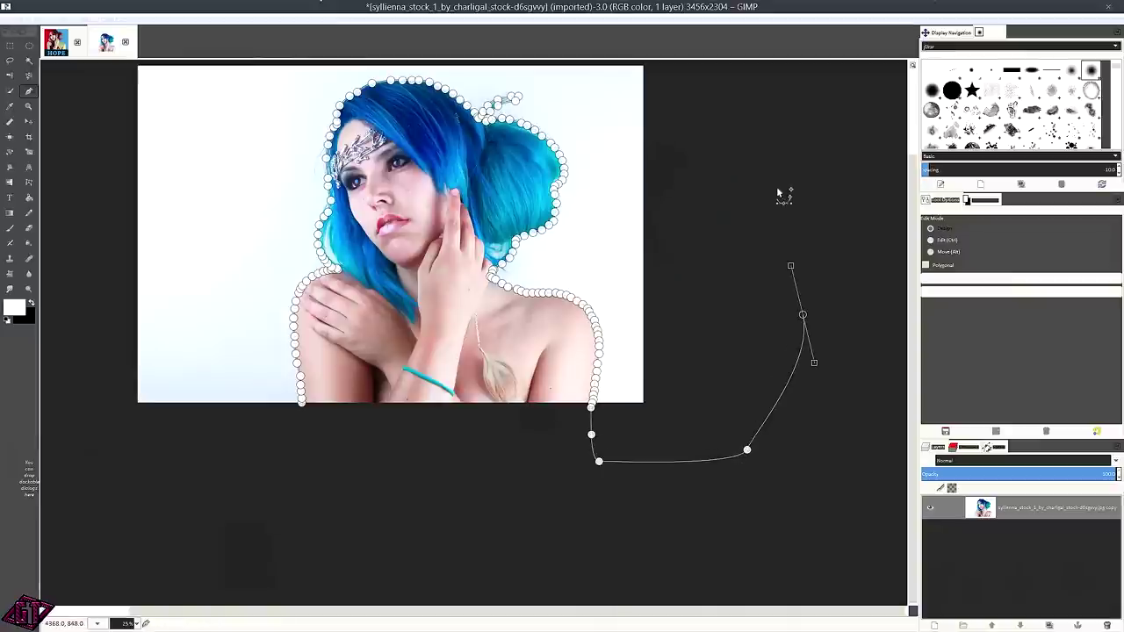
{"action": "key", "text": "space"}
{"action": "left_click", "coordinate": [614, 255]}
{"action": "left_click", "coordinate": [372, 171]}
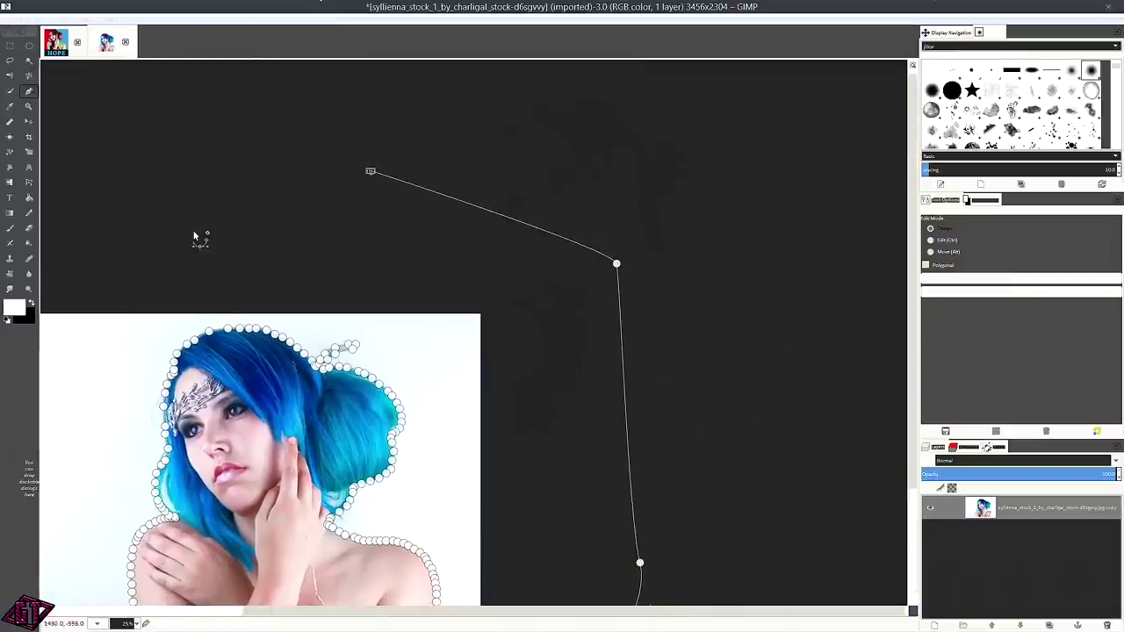
Continue the path outside the canvas past the upper left corner, down the left side and back underneath the image.
{"action": "key", "text": "minus"}
{"action": "key", "text": "minus"}
{"action": "key", "text": "minus"}
{"action": "key", "text": "space"}
{"action": "left_click", "coordinate": [378, 267]}
{"action": "left_click", "coordinate": [356, 395]}
{"action": "left_click", "coordinate": [382, 475]}
{"action": "left_click", "coordinate": [490, 480]}
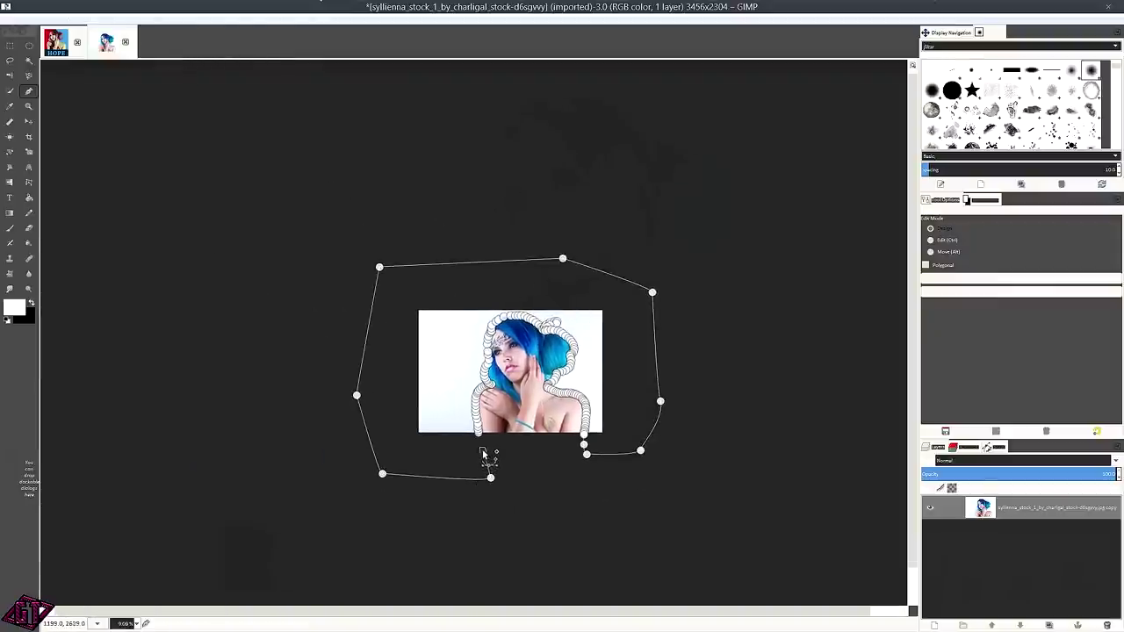
Close the path by joining its last anchor to the starting anchor where the left arm meets the lower border.
{"action": "key", "text": "plus"}
{"action": "key", "text": "plus"}
{"action": "key", "text": "plus"}
{"action": "key", "text": "plus"}
{"action": "scroll", "coordinate": [446, 367], "scroll_direction": "down", "scroll_amount": 3}
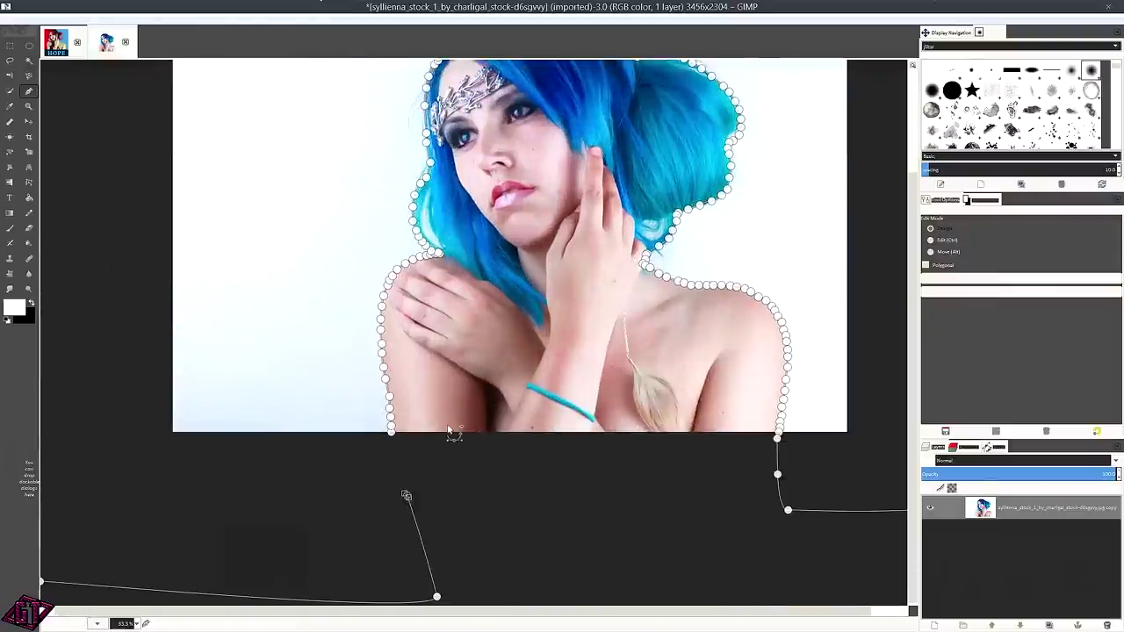
{"action": "key", "text": "plus"}
{"action": "key", "text": "plus"}
{"action": "key", "text": "plus"}
{"action": "scroll", "coordinate": [421, 459], "scroll_direction": "down", "scroll_amount": 3}
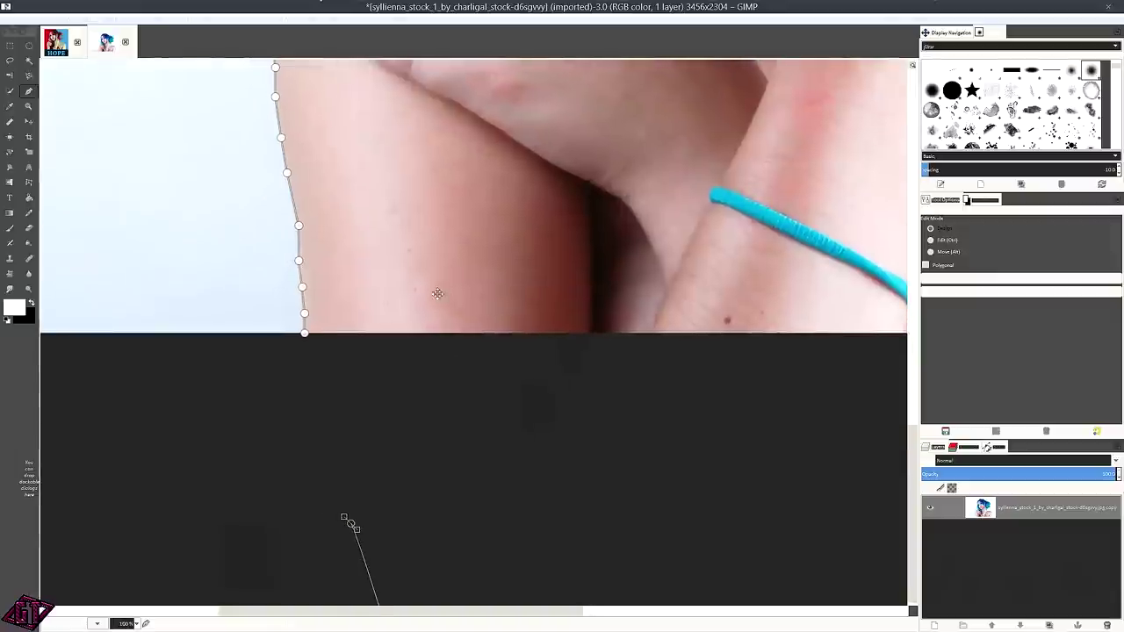
{"action": "left_click", "coordinate": [305, 336], "text": "ctrl"}
Create a selection from the closed path surrounding the background.
{"action": "key", "text": "minus"}
{"action": "key", "text": "minus"}
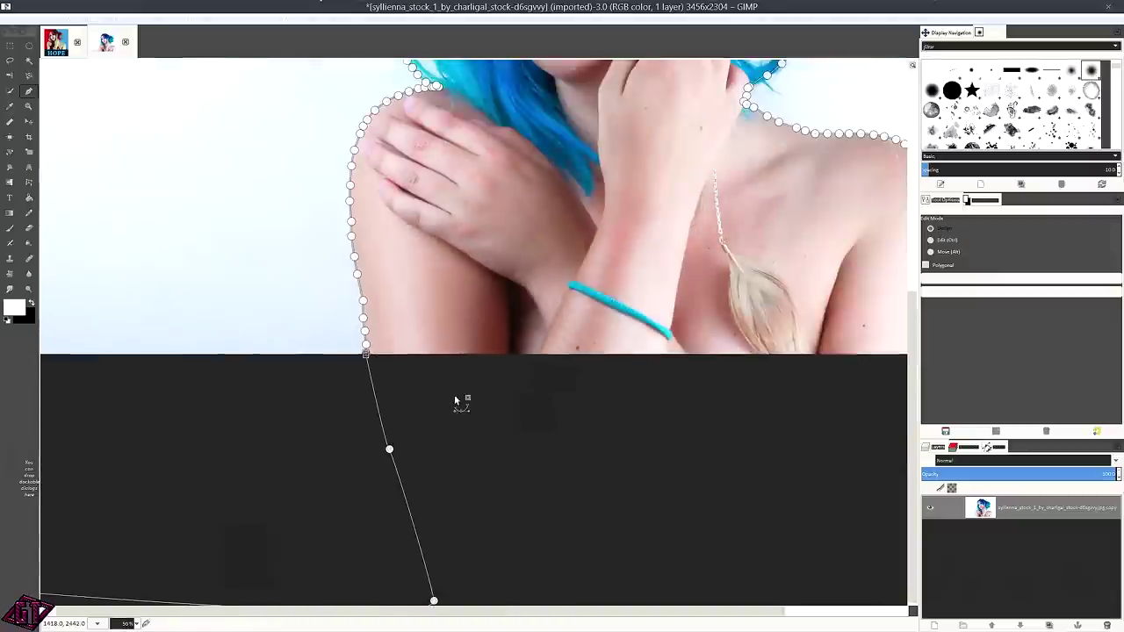
{"action": "key", "text": "minus"}
{"action": "scroll", "coordinate": [561, 491], "scroll_direction": "down", "scroll_amount": 2}
{"action": "key", "text": "minus"}
{"action": "key", "text": "minus"}
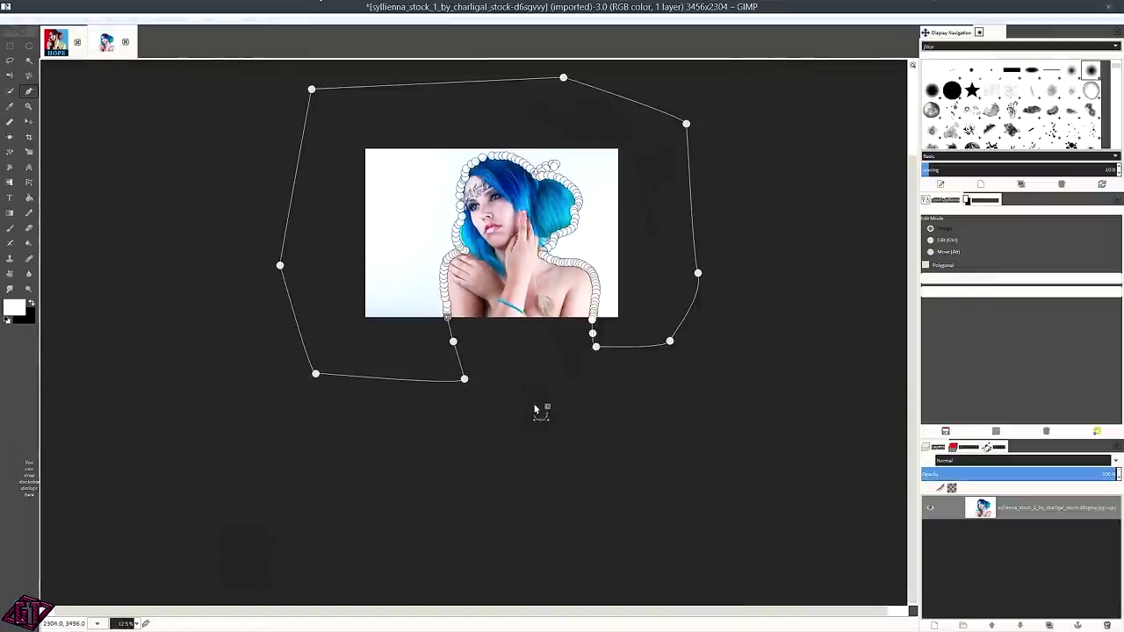
{"action": "scroll", "coordinate": [536, 413], "scroll_direction": "up", "scroll_amount": 1}
{"action": "scroll", "coordinate": [516, 484], "scroll_direction": "up", "scroll_amount": 1}
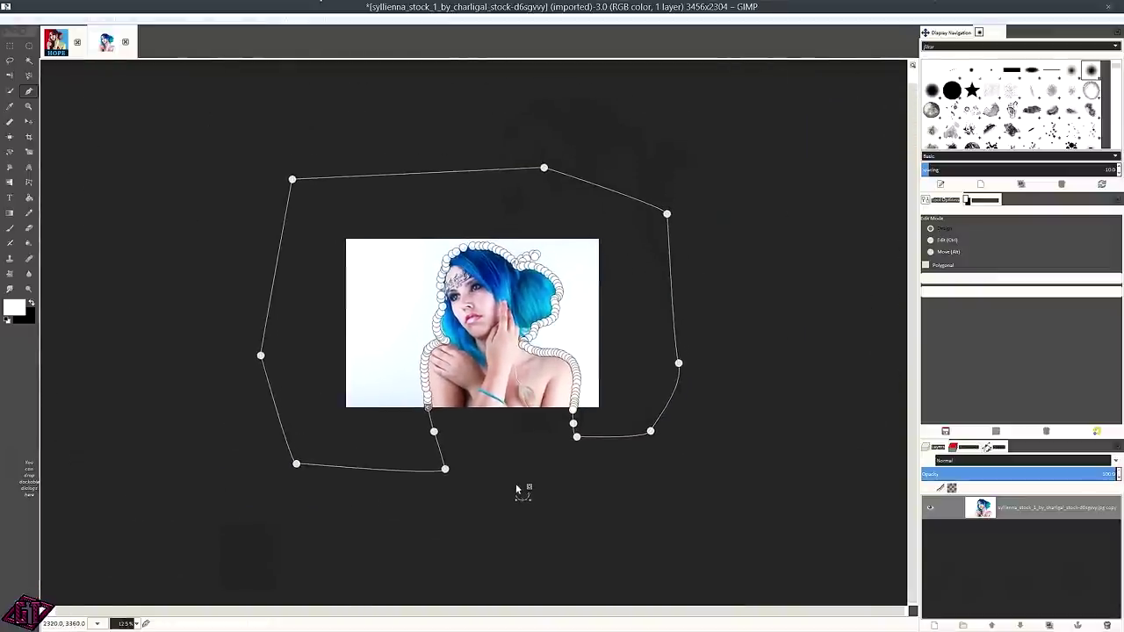
{"action": "left_click", "coordinate": [30, 21]}
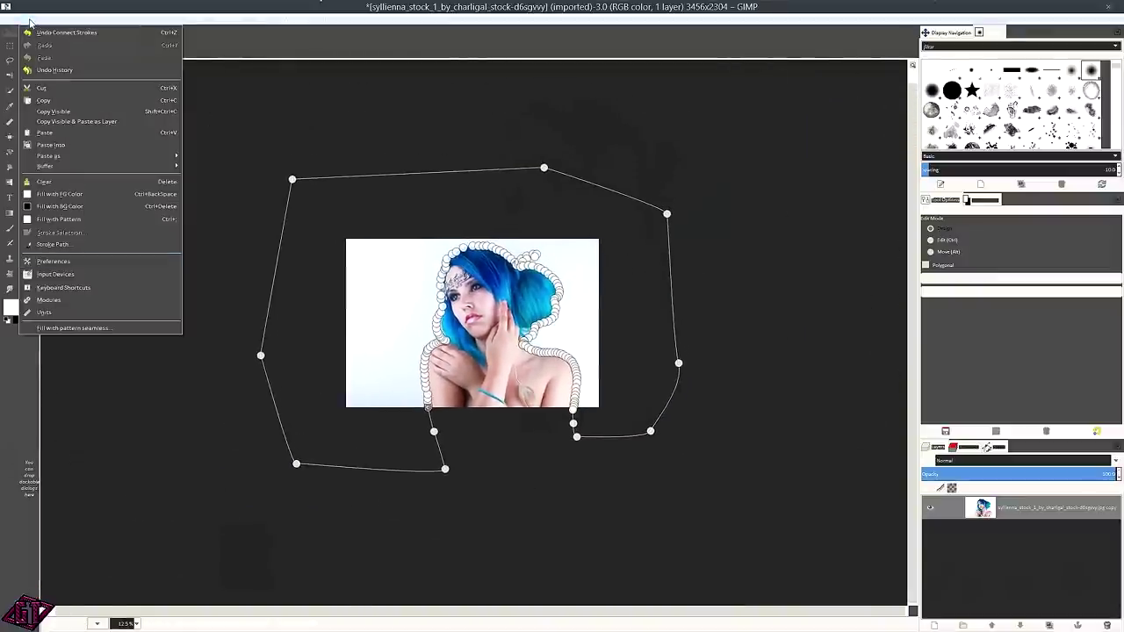
{"action": "mouse_move", "coordinate": [42, 19]}
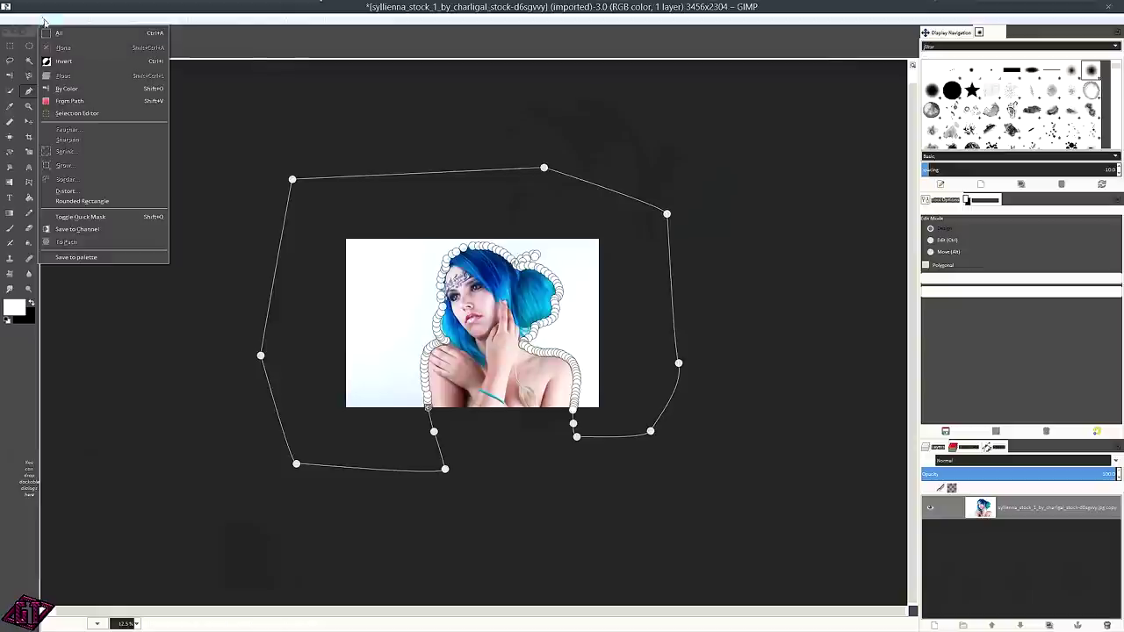
{"action": "left_click", "coordinate": [75, 100]}
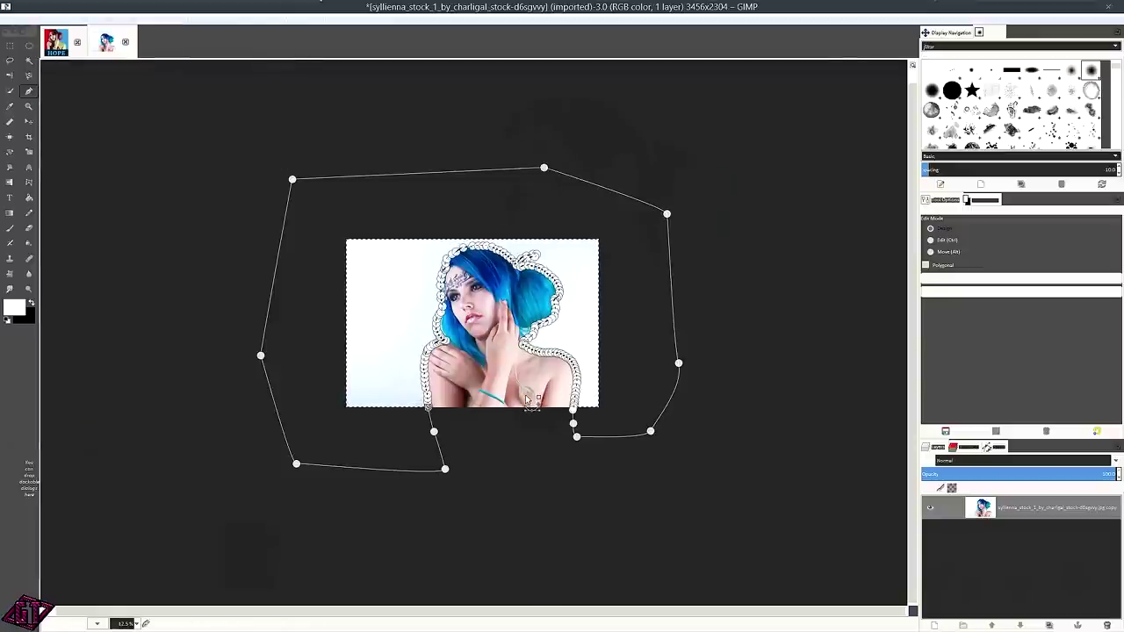
Delete the background around the figure to transparency, hide the path by switching to the Move tool, and clear the selection.
{"action": "key", "text": "ctrl+i"}
{"action": "key", "text": "Delete"}
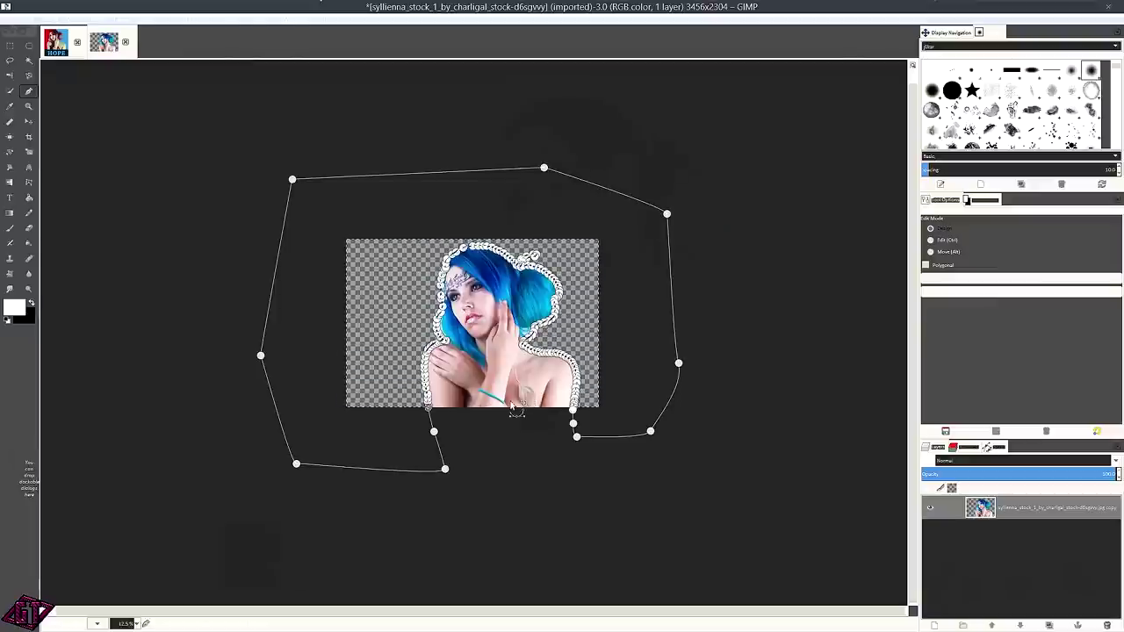
{"action": "key", "text": "plus"}
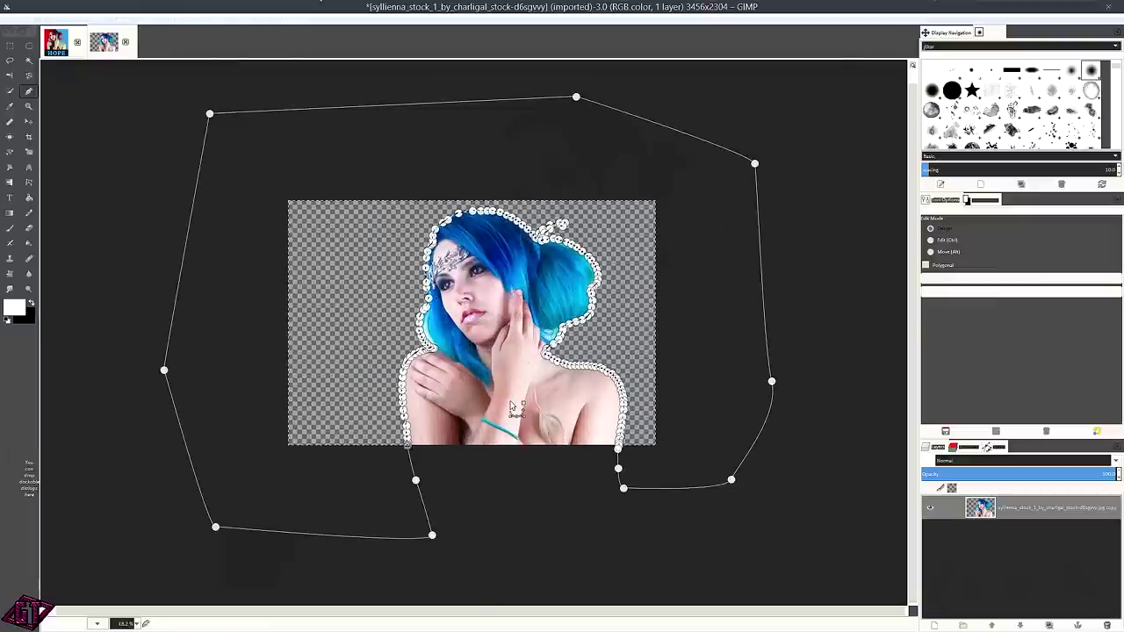
{"action": "left_click", "coordinate": [29, 121]}
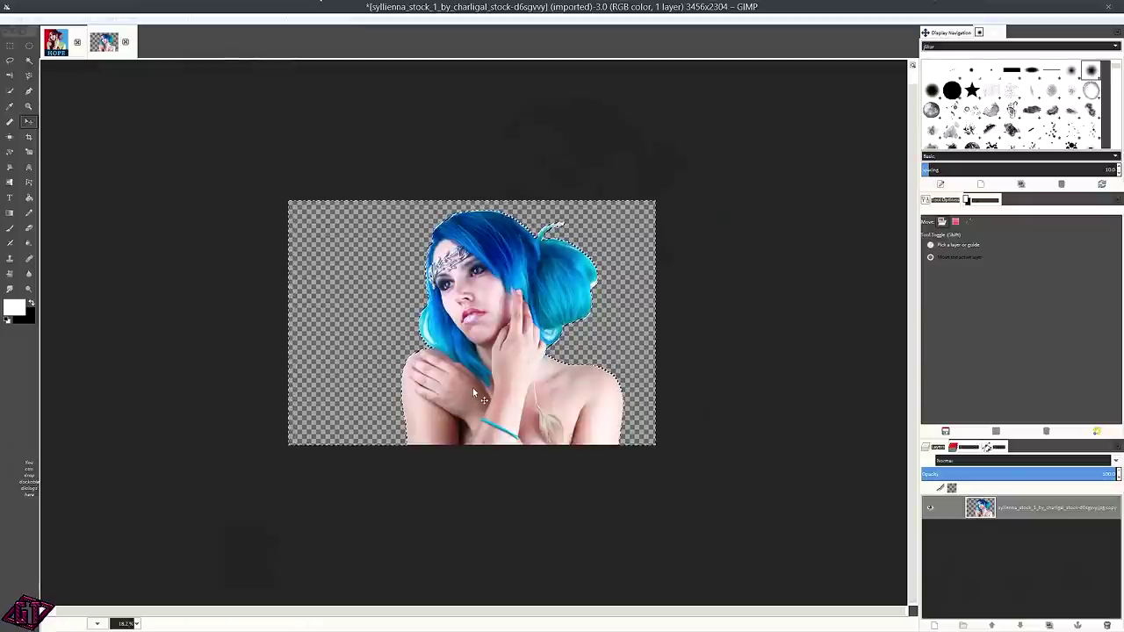
{"action": "key", "text": "shift+ctrl+a"}
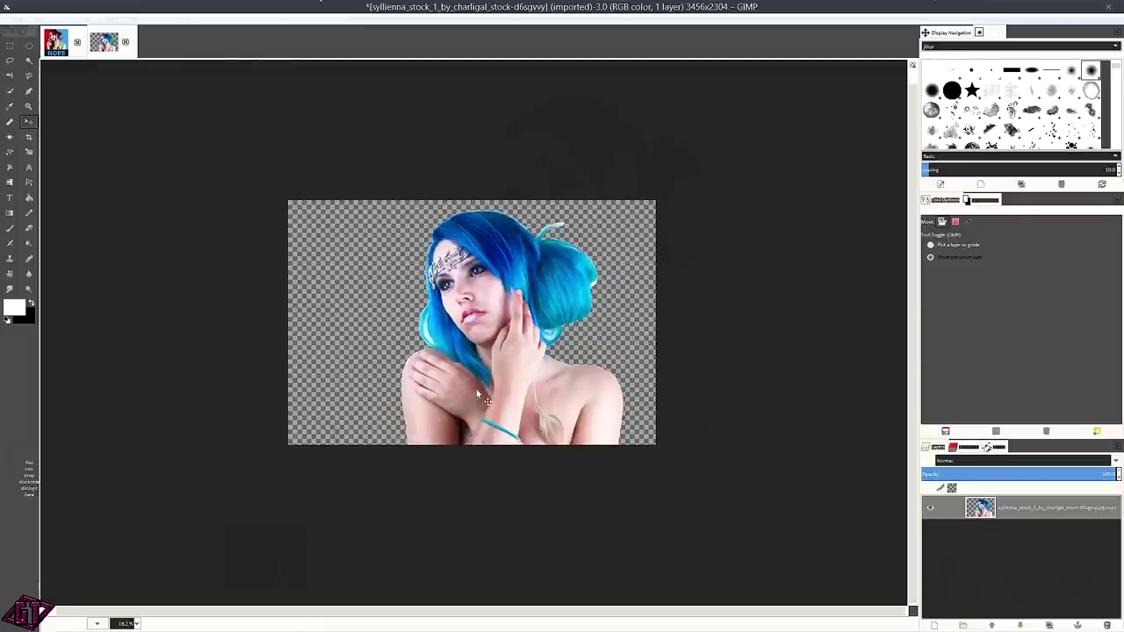
Crop the image to 2686 × 2304 px starting at position 770, 0, trimming the empty area left of the figure.
{"action": "scroll", "coordinate": [474, 389], "scroll_direction": "up", "scroll_amount": 4}
{"action": "scroll", "coordinate": [497, 373], "scroll_direction": "down", "scroll_amount": 2}
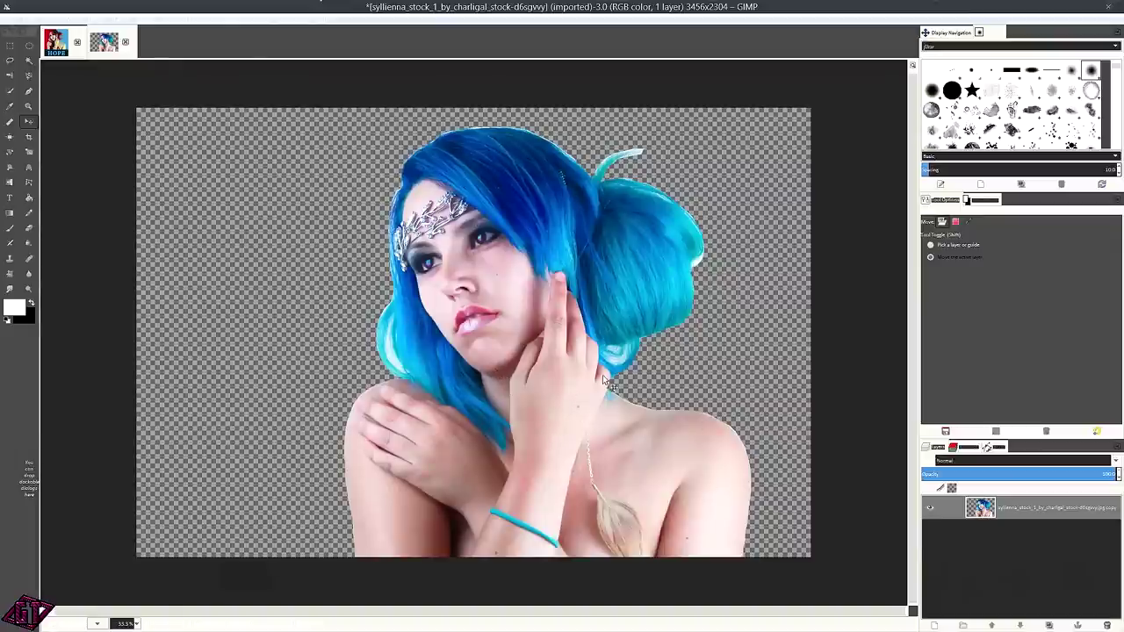
{"action": "left_click", "coordinate": [29, 138]}
{"action": "left_click_drag", "start_coordinate": [321, 99], "coordinate": [1025, 585]}
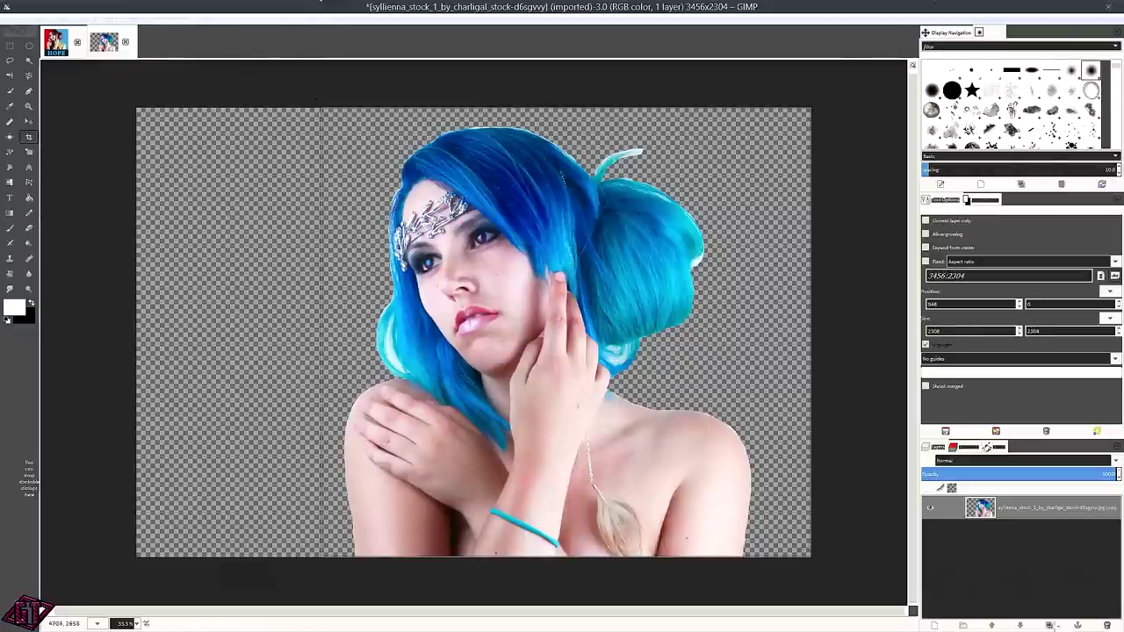
{"action": "left_click_drag", "start_coordinate": [803, 549], "coordinate": [806, 551]}
{"action": "left_click_drag", "start_coordinate": [341, 465], "coordinate": [309, 468]}
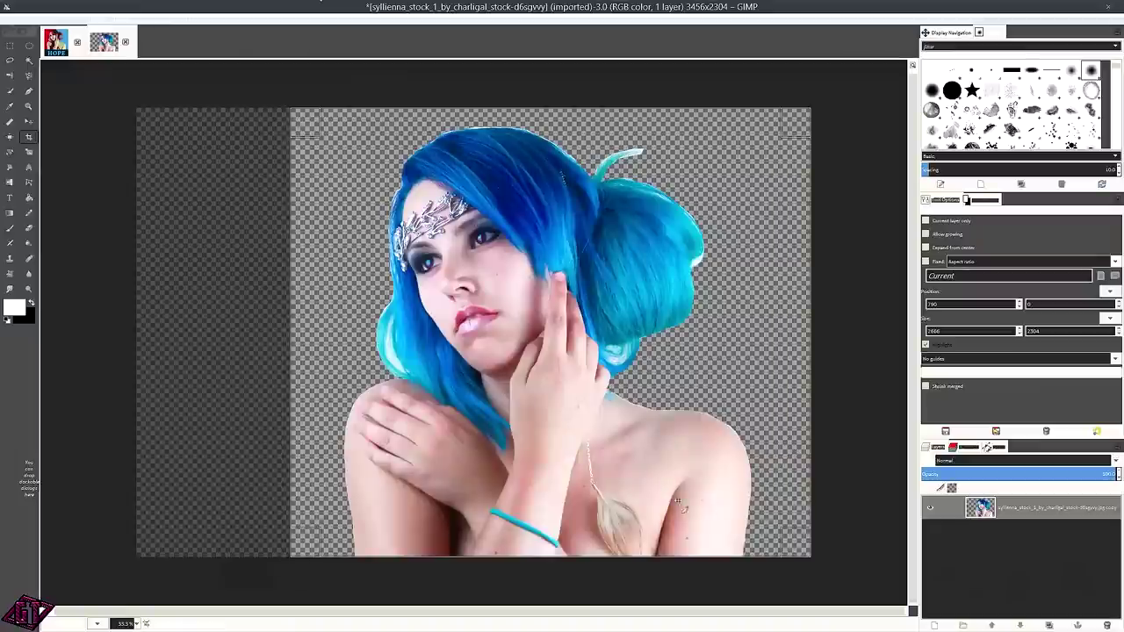
{"action": "left_click_drag", "start_coordinate": [310, 421], "coordinate": [306, 421]}
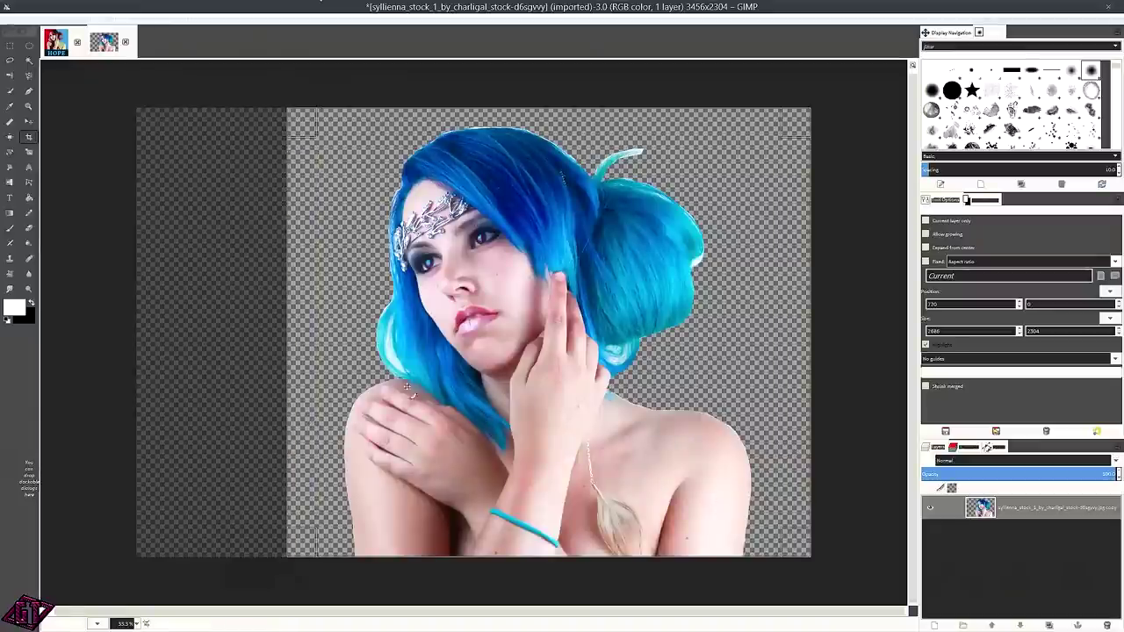
{"action": "left_click", "coordinate": [467, 334]}
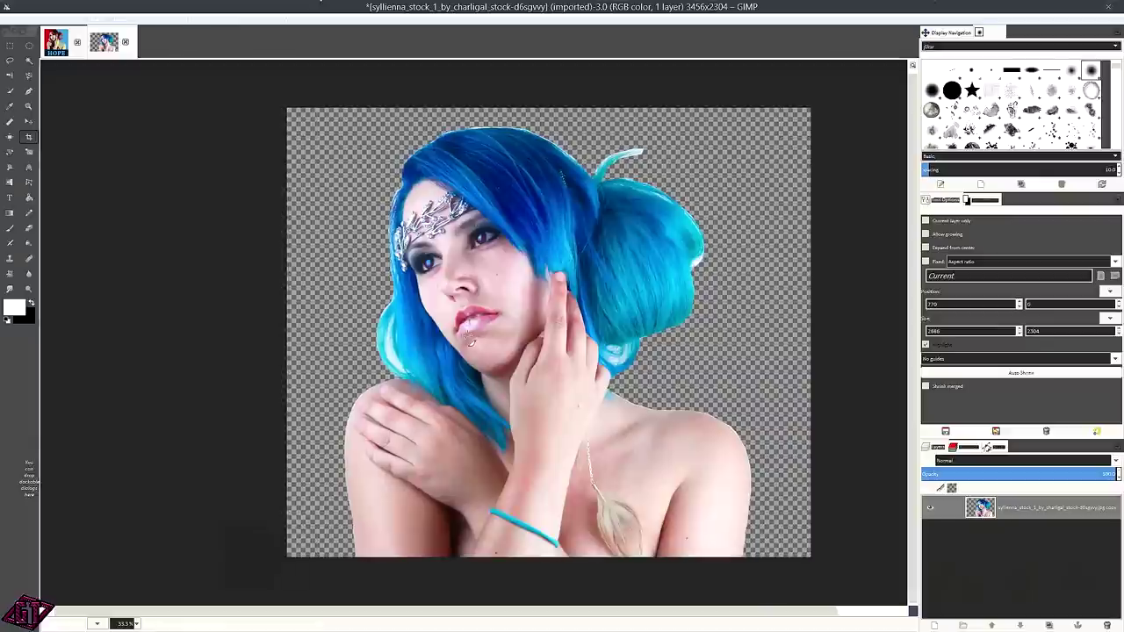
Open the G'MIC filter collection and choose the Hope poster filter from the Artistic category.
{"action": "scroll", "coordinate": [483, 360], "scroll_direction": "down", "scroll_amount": 2}
{"action": "scroll", "coordinate": [554, 400], "scroll_direction": "up", "scroll_amount": 1}
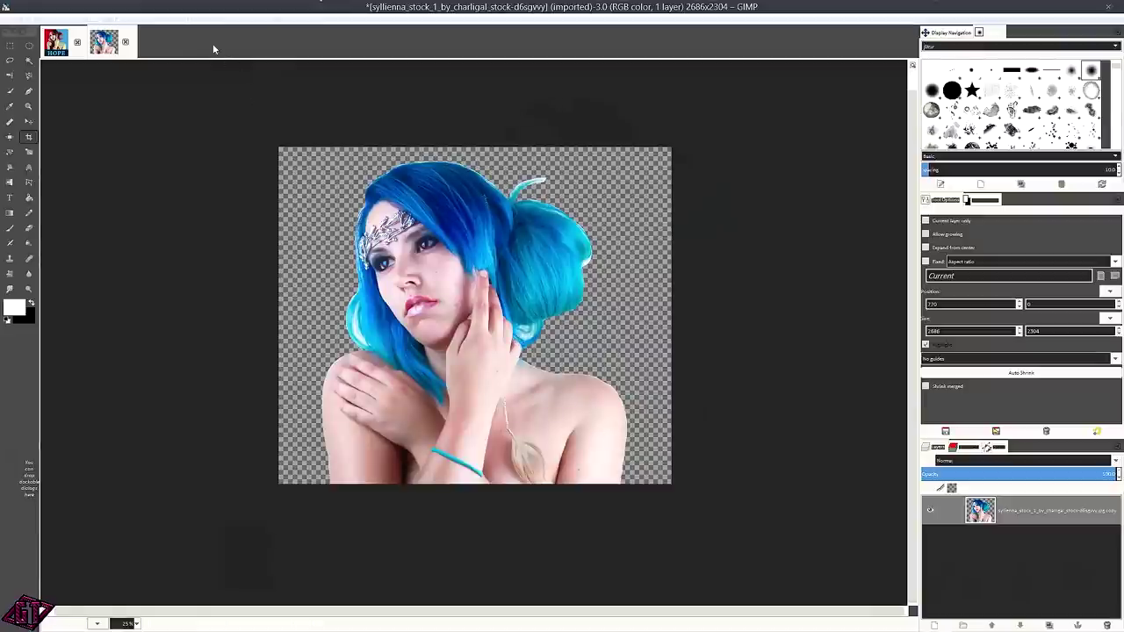
{"action": "left_click", "coordinate": [188, 19]}
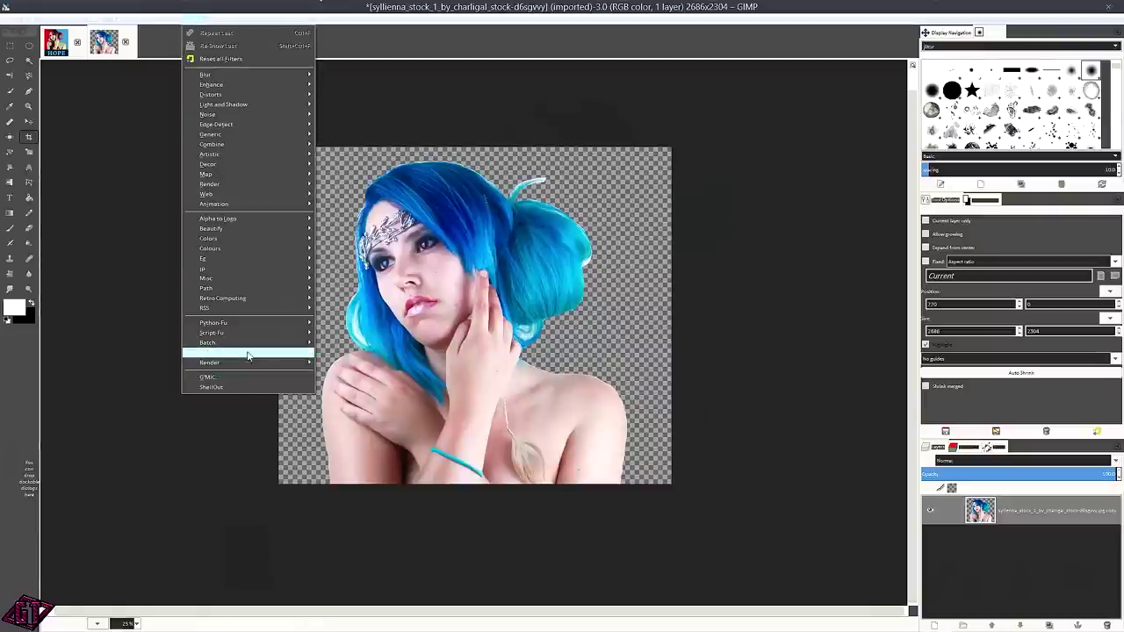
{"action": "left_click", "coordinate": [238, 377]}
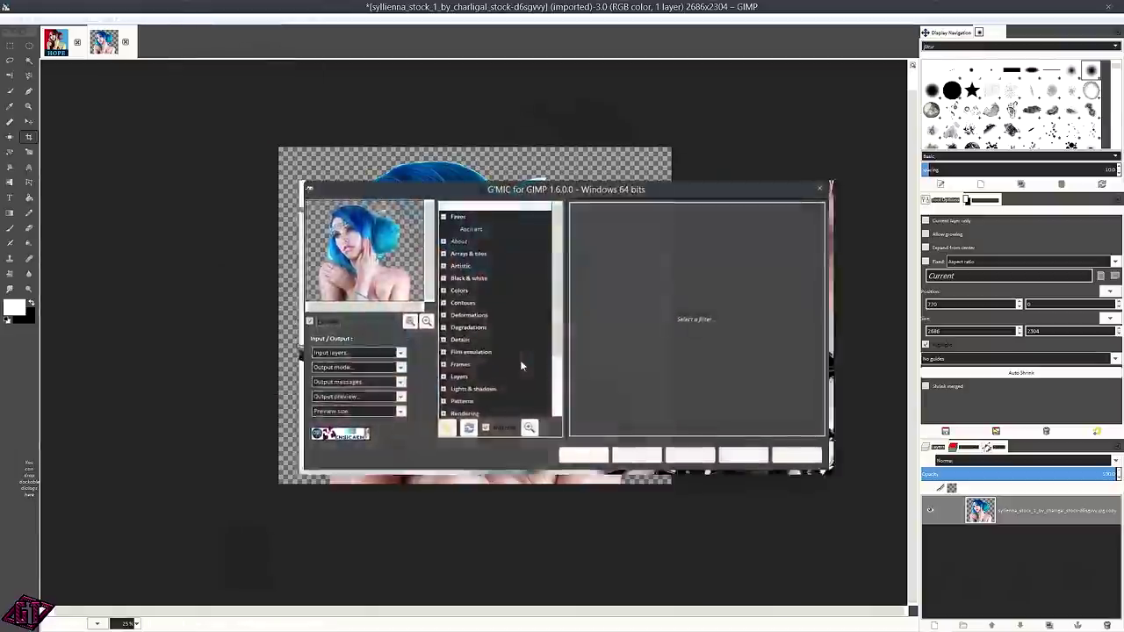
{"action": "left_click", "coordinate": [443, 266]}
{"action": "scroll", "coordinate": [496, 284], "scroll_direction": "down", "scroll_amount": 5}
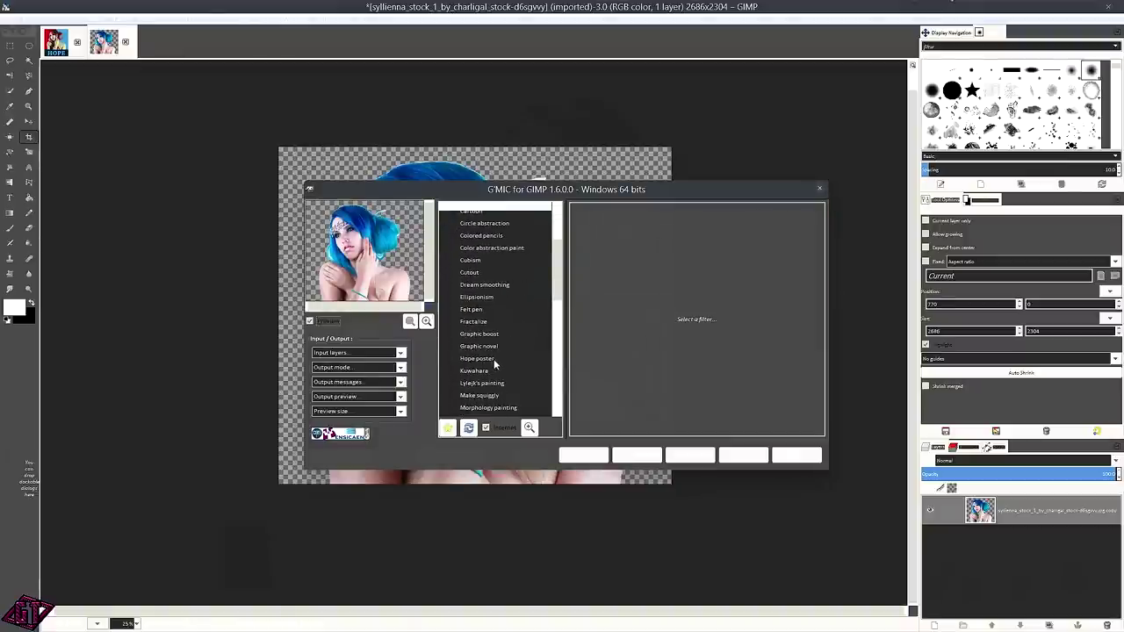
{"action": "left_click", "coordinate": [477, 359]}
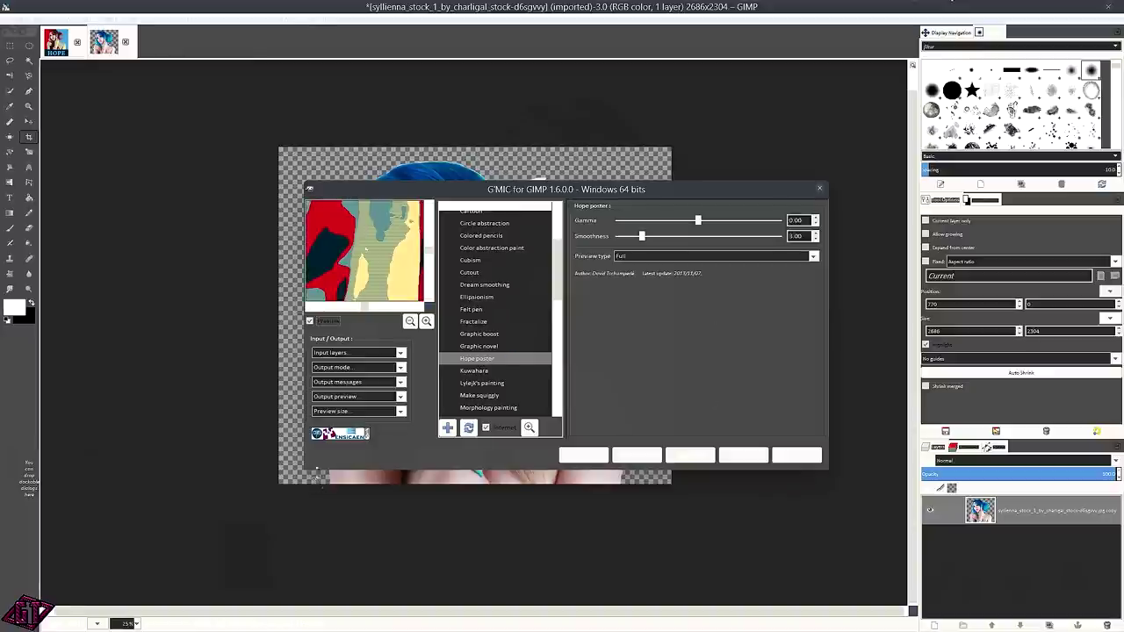
Enlarge the G'MIC dialog and move the filter preview to the area around the eye.
{"action": "left_click_drag", "start_coordinate": [304, 464], "coordinate": [142, 450]}
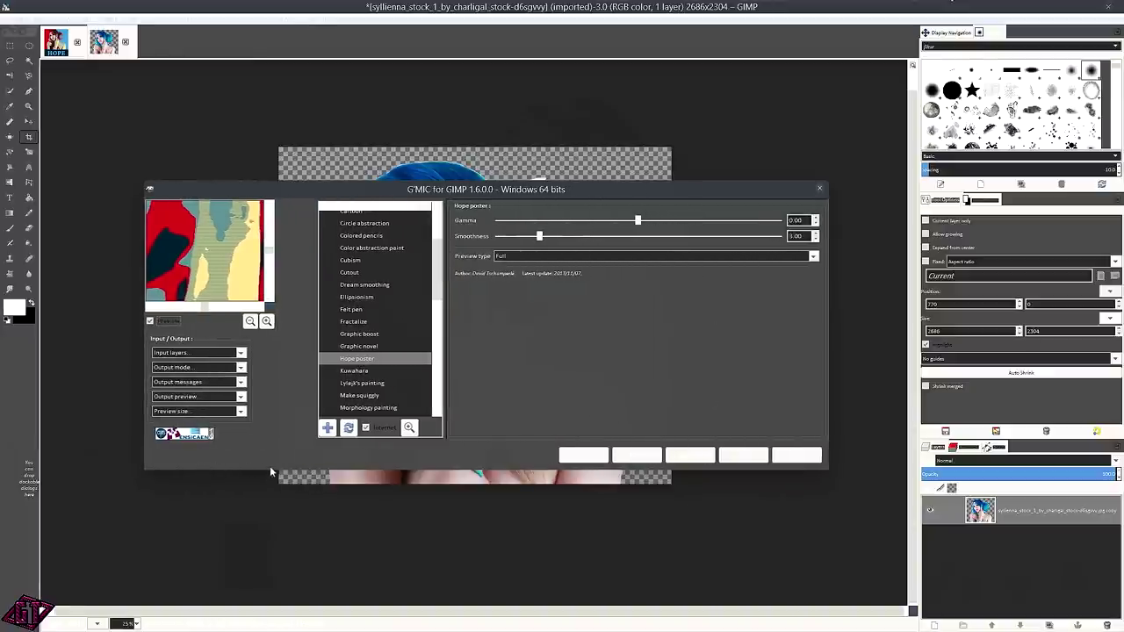
{"action": "left_click_drag", "start_coordinate": [269, 471], "coordinate": [270, 598]}
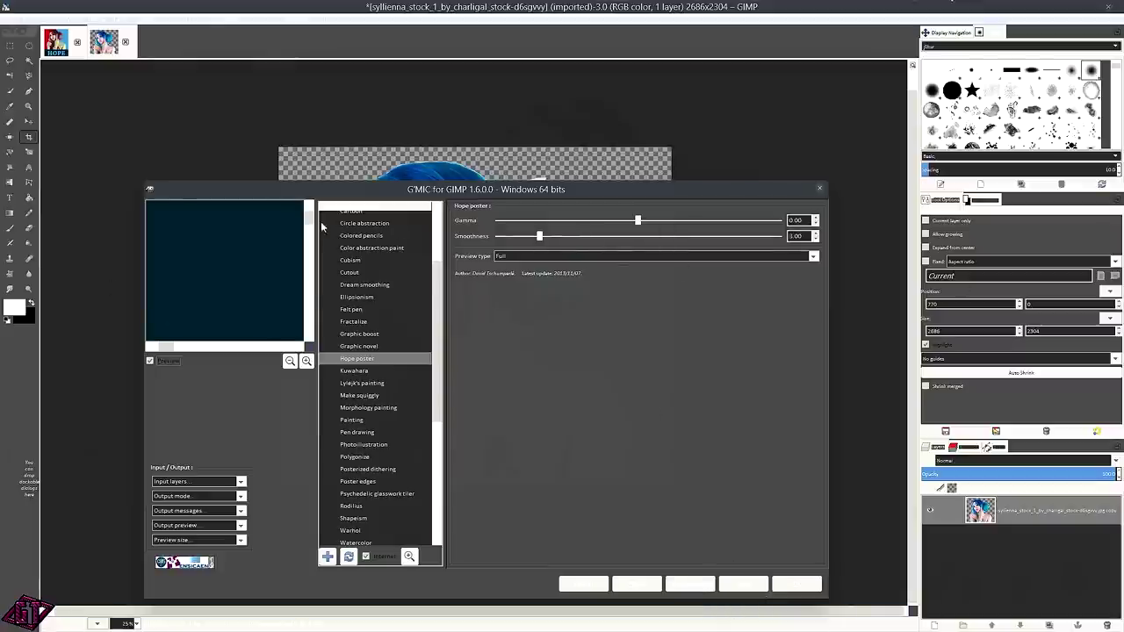
{"action": "left_click_drag", "start_coordinate": [161, 158], "coordinate": [46, 70]}
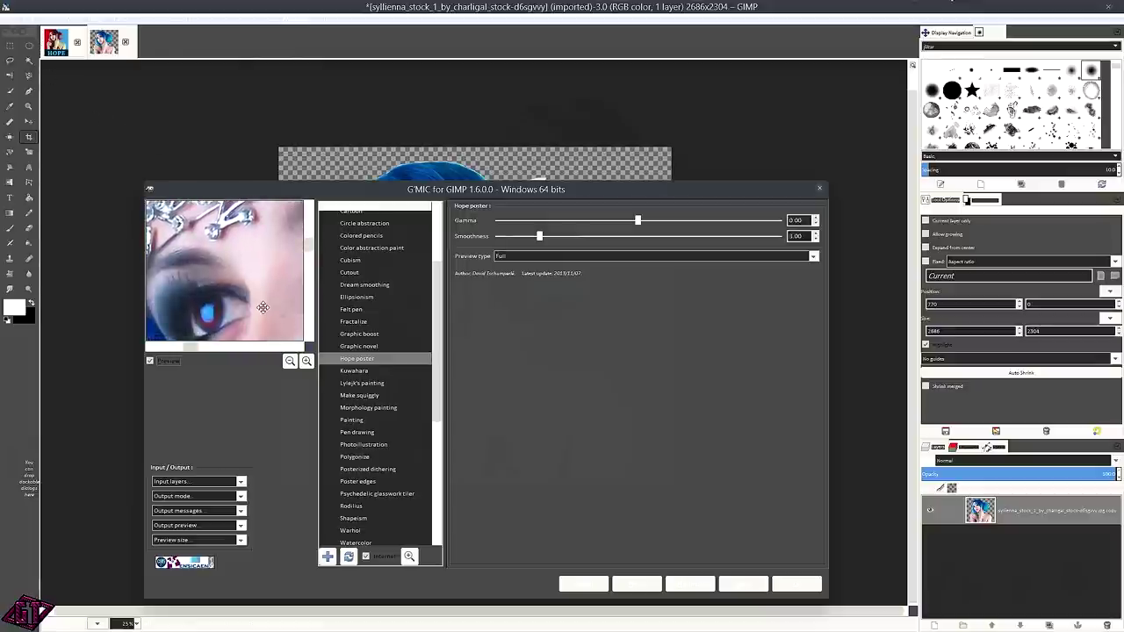
{"action": "left_click_drag", "start_coordinate": [269, 322], "coordinate": [251, 262]}
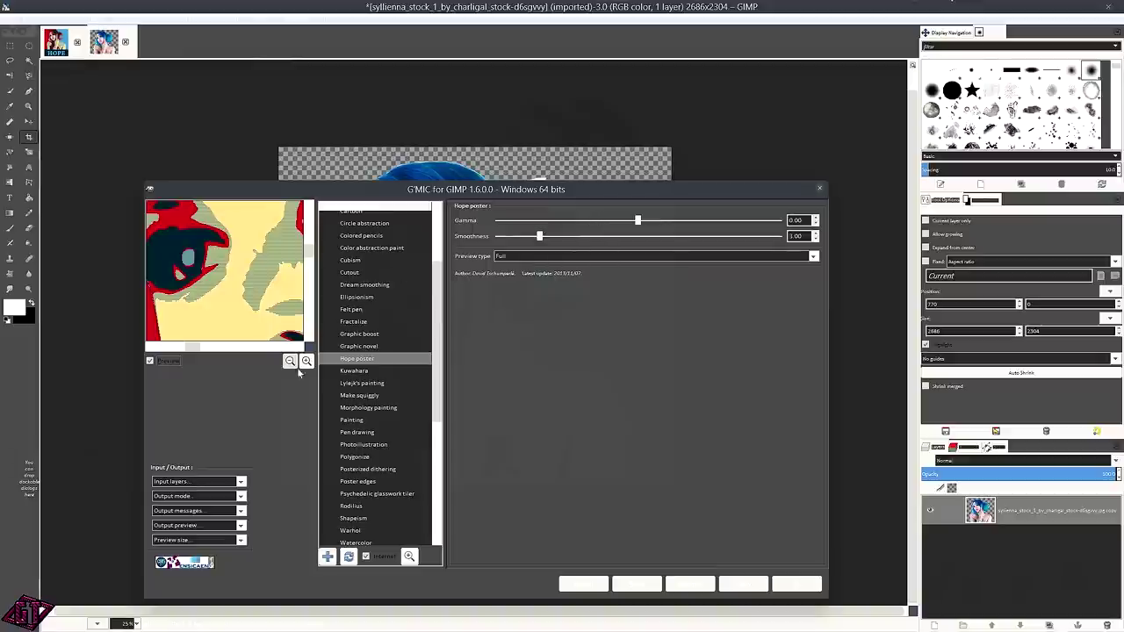
Set the Hope poster filter to gamma 1.56 and smoothness 3.22, output it to new layer(s), and apply it.
{"action": "left_click_drag", "start_coordinate": [638, 221], "coordinate": [711, 221]}
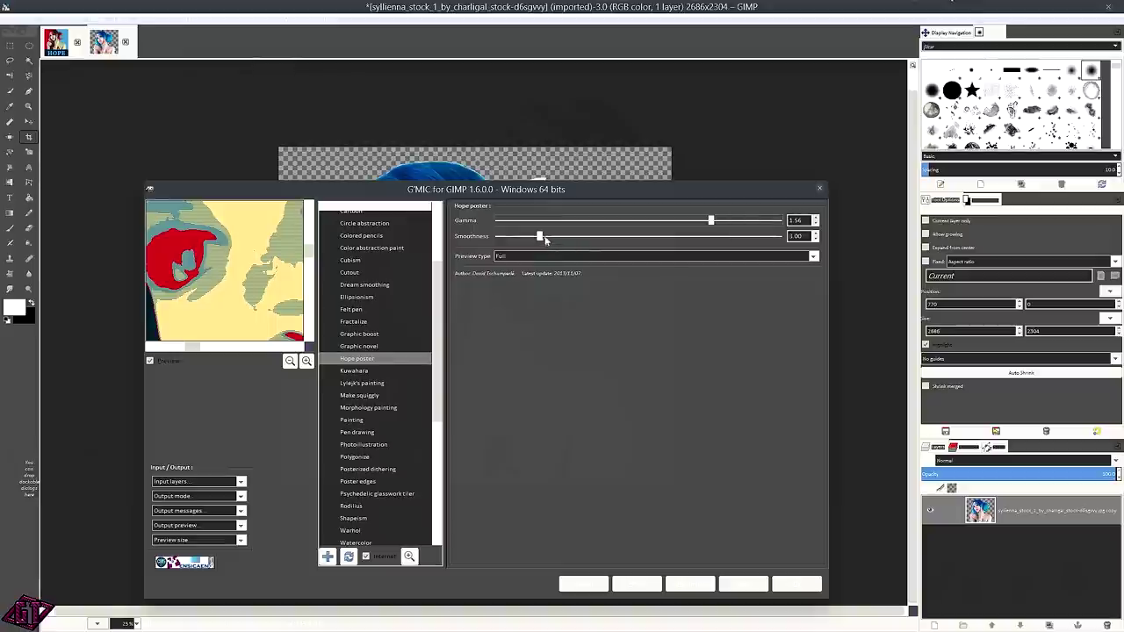
{"action": "left_click_drag", "start_coordinate": [540, 237], "coordinate": [544, 236]}
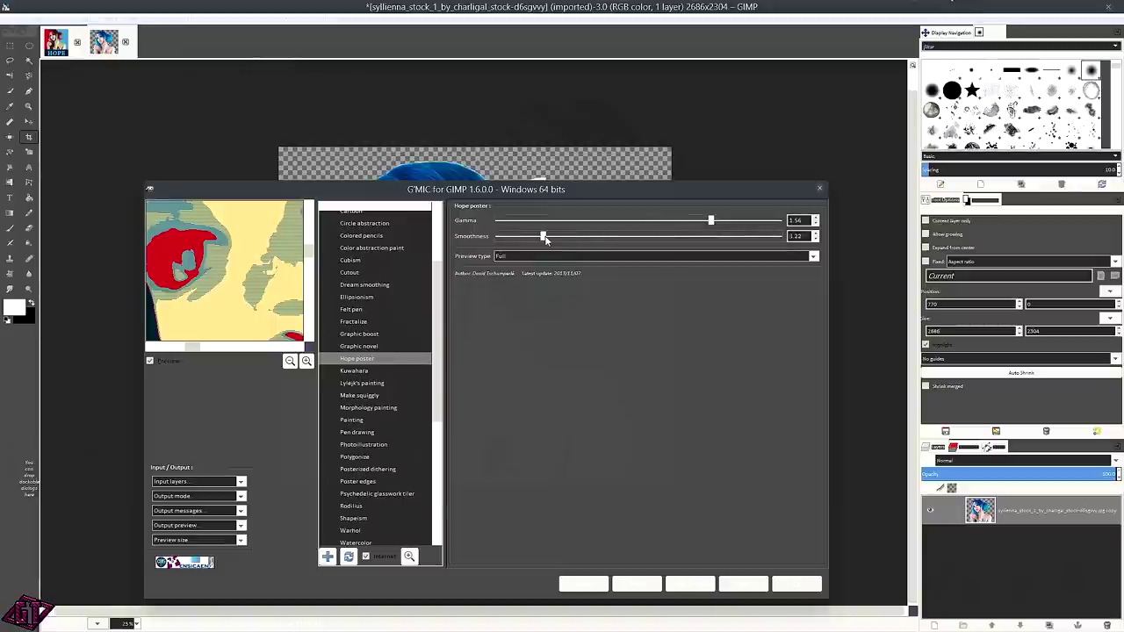
{"action": "left_click", "coordinate": [205, 500]}
{"action": "left_click", "coordinate": [208, 537]}
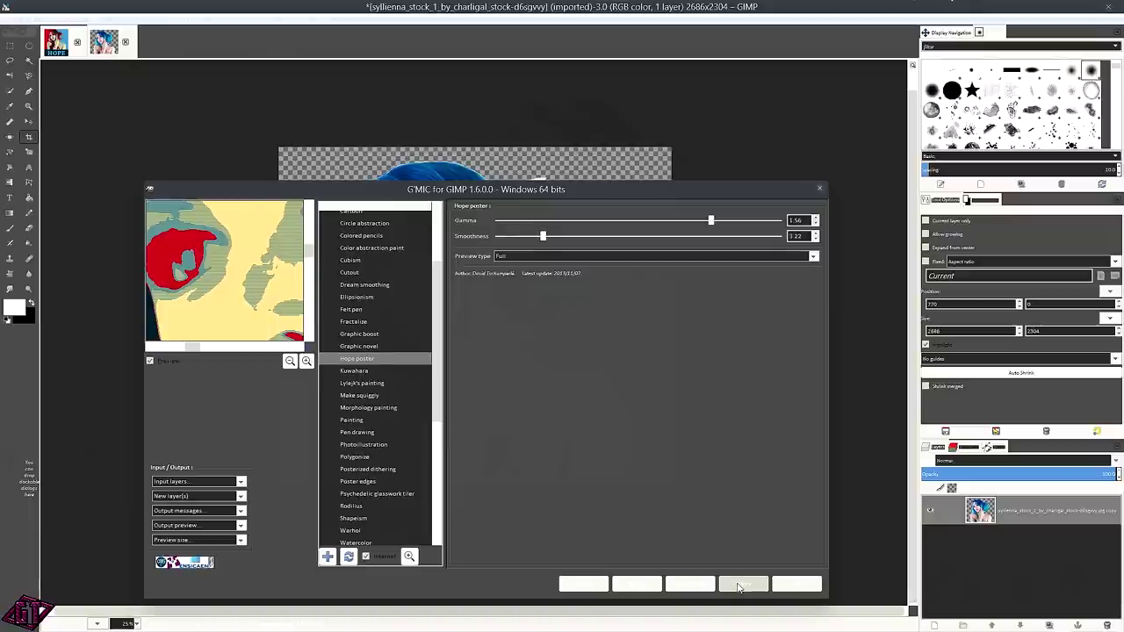
{"action": "left_click", "coordinate": [744, 587]}
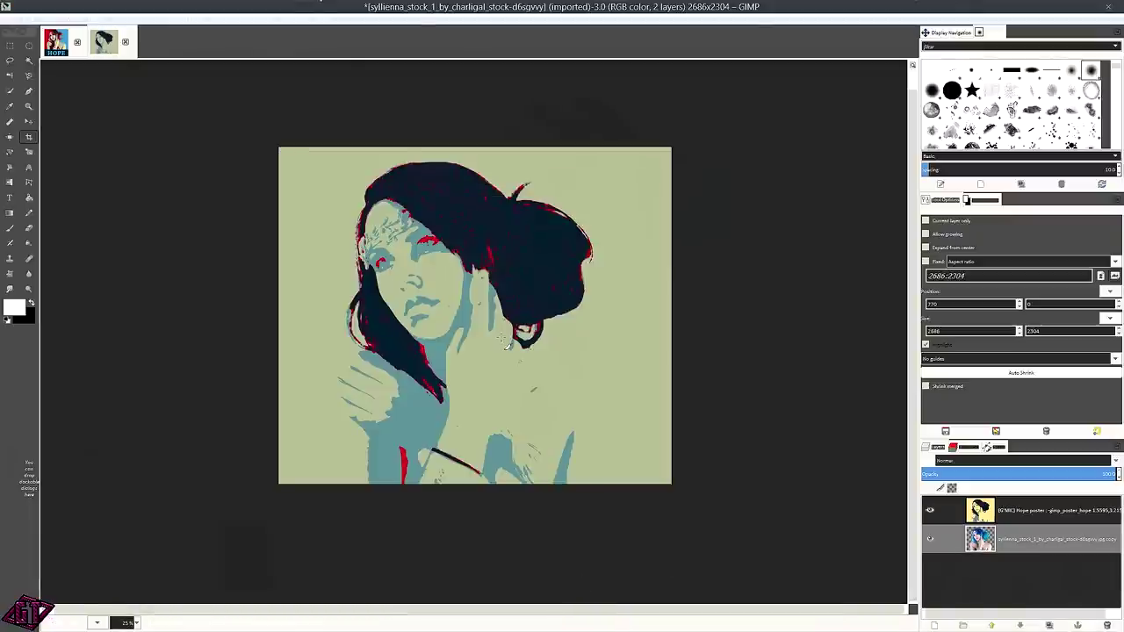
{"action": "scroll", "coordinate": [506, 345], "scroll_direction": "up", "scroll_amount": 2}
{"action": "scroll", "coordinate": [527, 342], "scroll_direction": "down", "scroll_amount": 2}
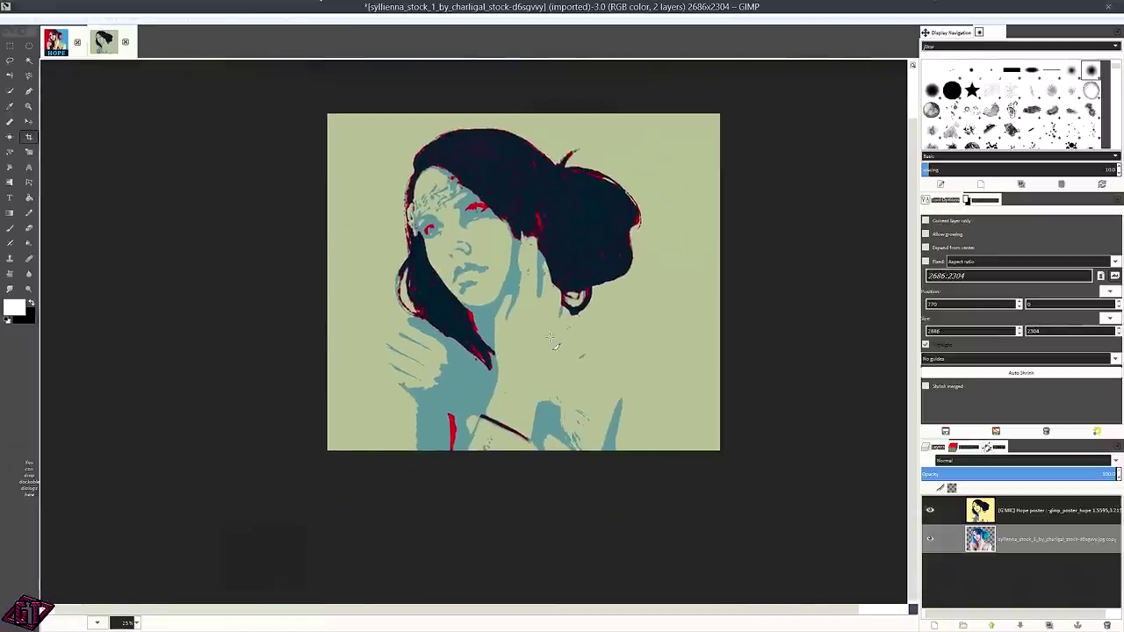
Check the heavily darkened Hope poster result and delete its layer, leaving only the cut-out portrait layer.
{"action": "scroll", "coordinate": [553, 345], "scroll_direction": "up", "scroll_amount": 2}
{"action": "scroll", "coordinate": [553, 345], "scroll_direction": "down", "scroll_amount": 2}
{"action": "scroll", "coordinate": [603, 392], "scroll_direction": "up", "scroll_amount": 1}
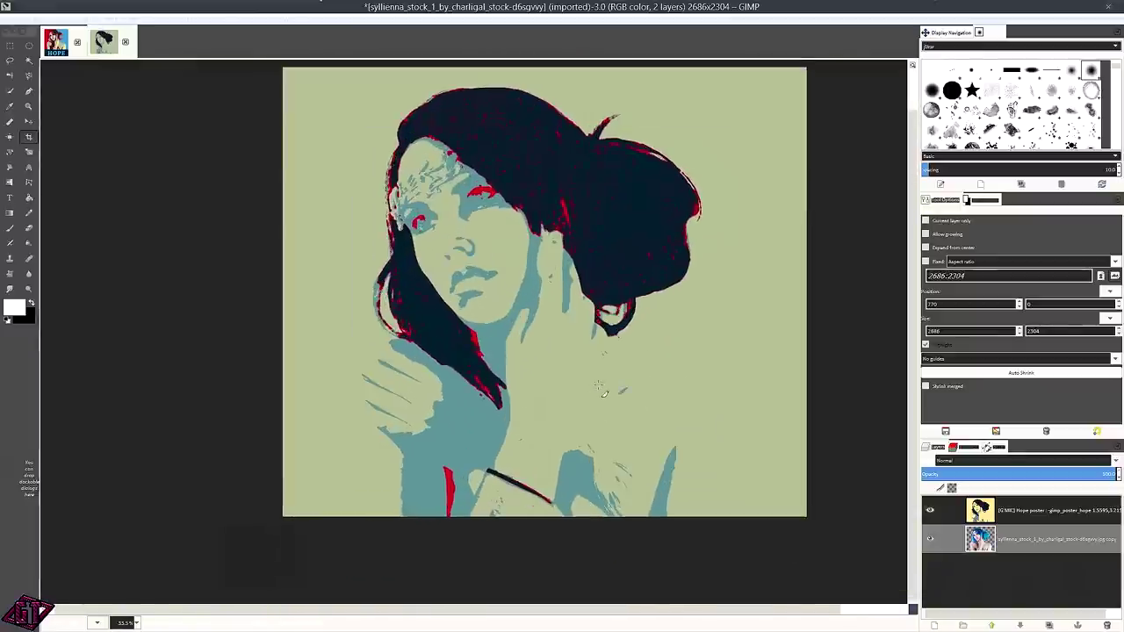
{"action": "left_click", "coordinate": [1005, 511]}
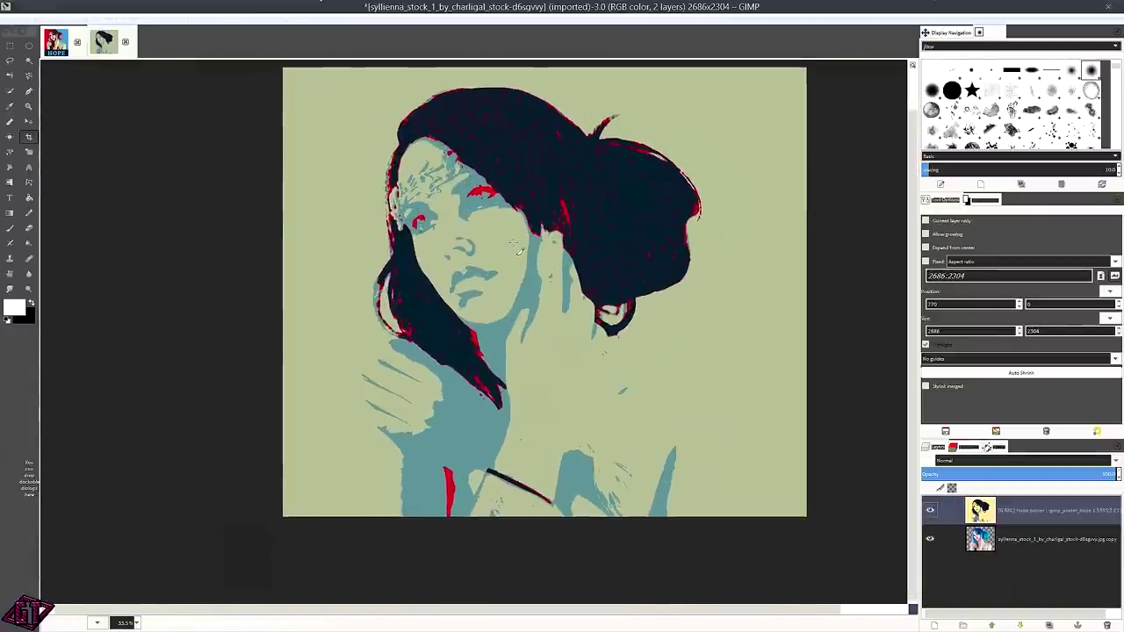
{"action": "scroll", "coordinate": [506, 266], "scroll_direction": "up", "scroll_amount": 1}
{"action": "scroll", "coordinate": [524, 253], "scroll_direction": "down", "scroll_amount": 1}
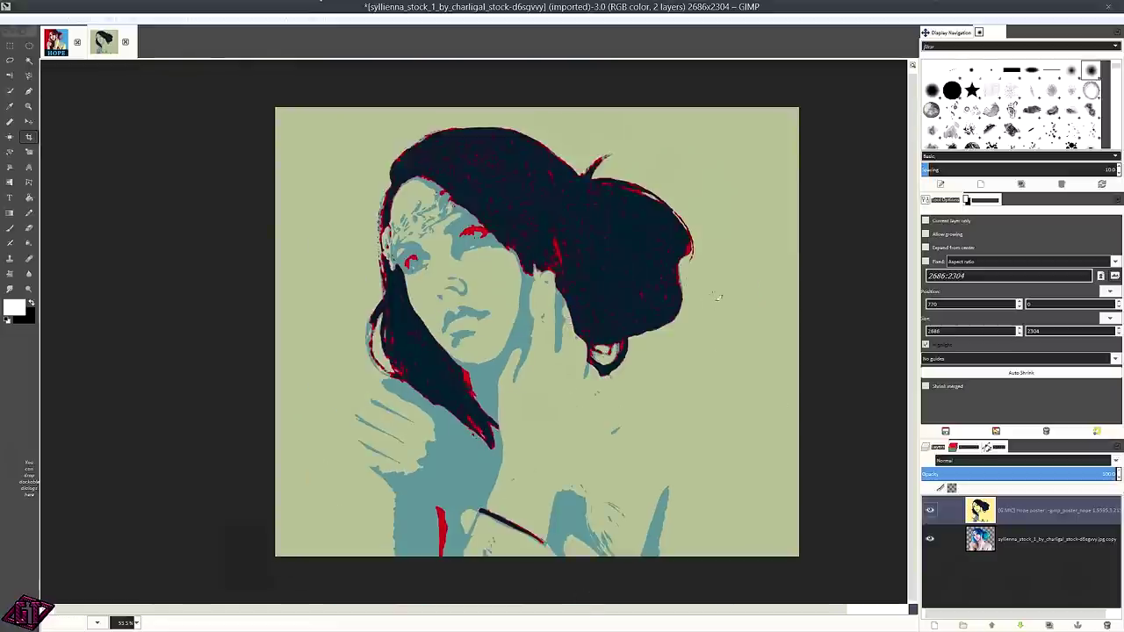
{"action": "scroll", "coordinate": [718, 297], "scroll_direction": "down", "scroll_amount": 1}
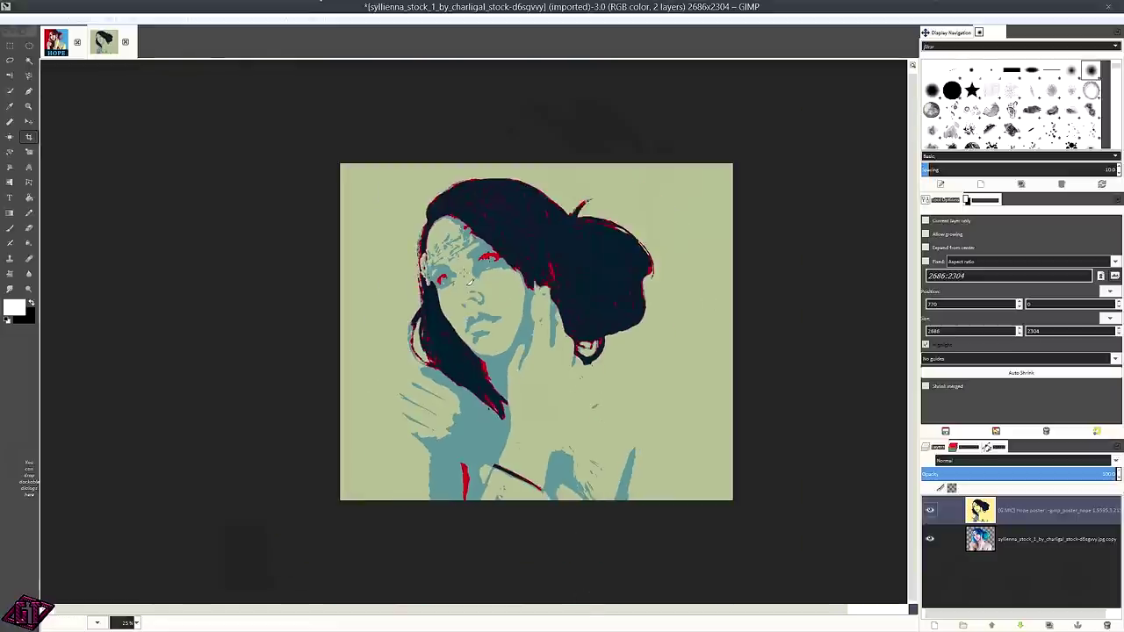
{"action": "left_click", "coordinate": [1107, 625]}
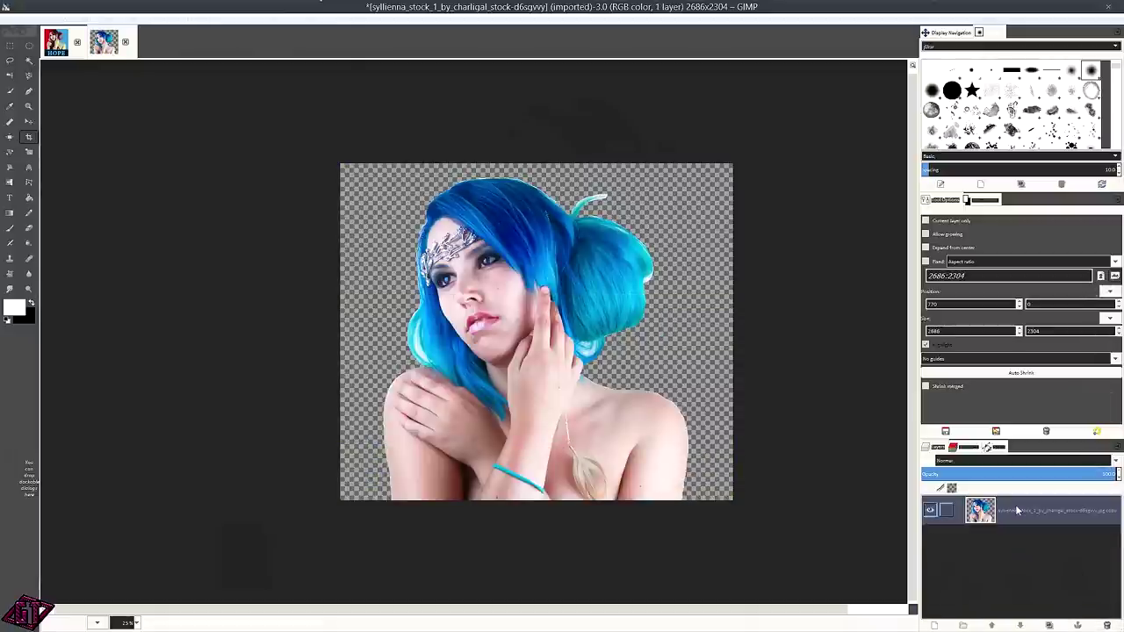
Reopen G'MIC's Hope poster filter, reset it to gamma 0.00 and smoothness 3.00, and apply it to the cut-out portrait.
{"action": "left_click", "coordinate": [186, 20]}
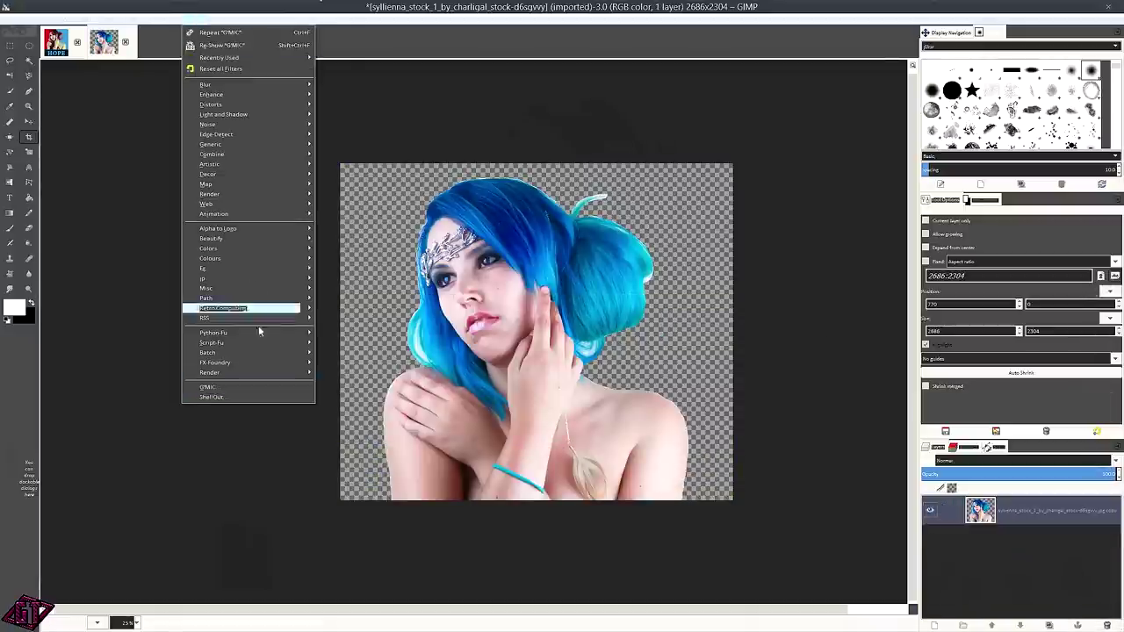
{"action": "left_click", "coordinate": [235, 388]}
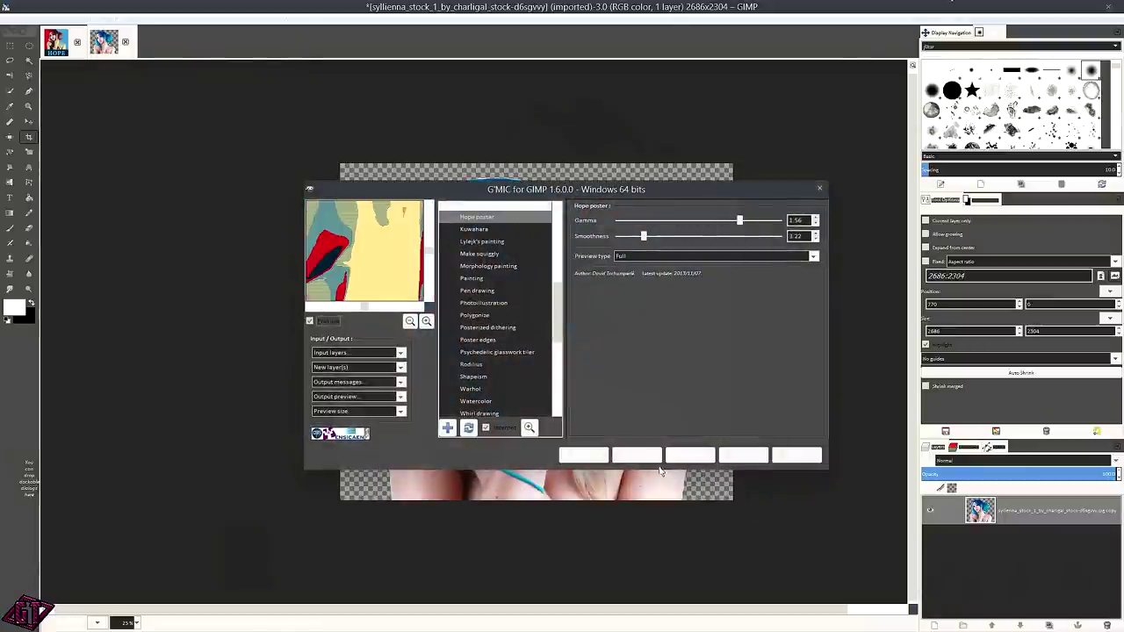
{"action": "left_click", "coordinate": [641, 456]}
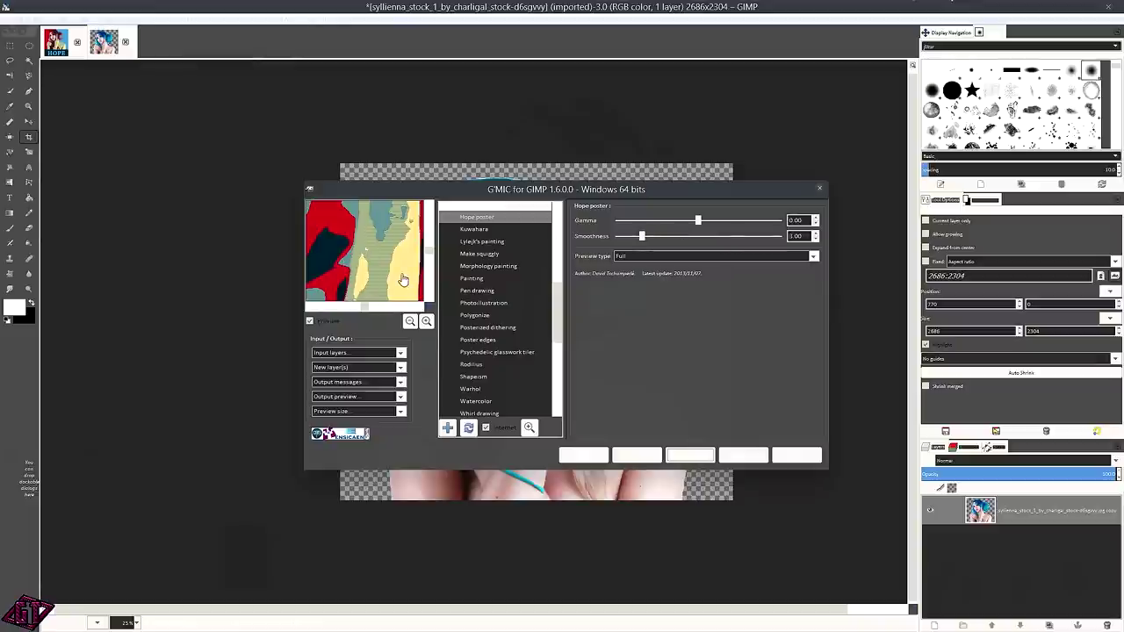
{"action": "left_click_drag", "start_coordinate": [395, 269], "coordinate": [335, 245]}
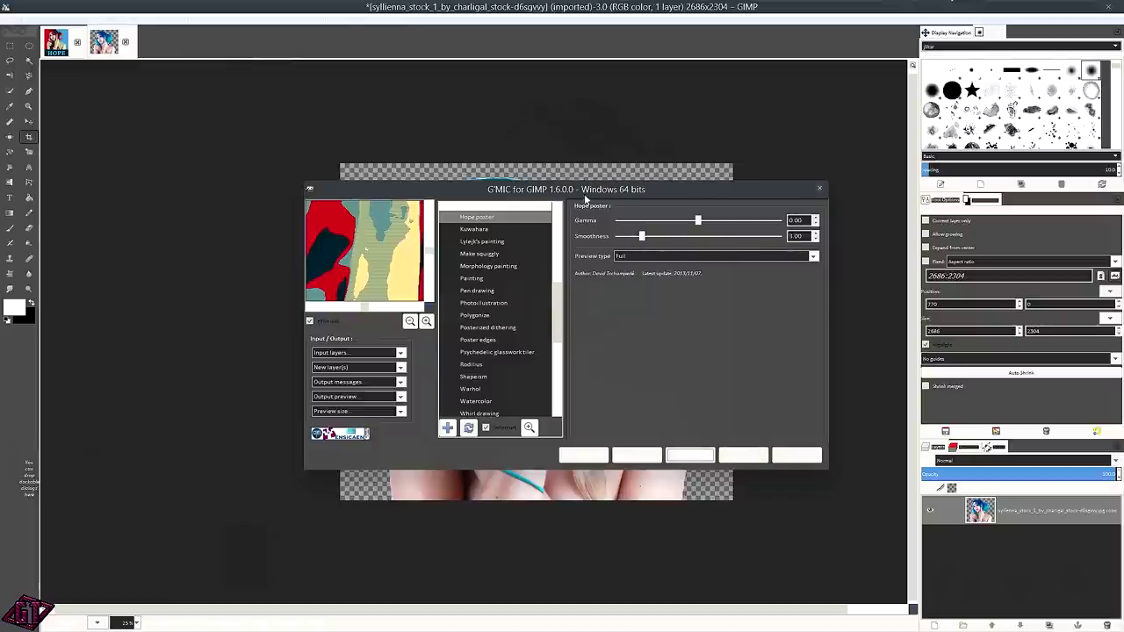
{"action": "left_click_drag", "start_coordinate": [584, 192], "coordinate": [567, 146]}
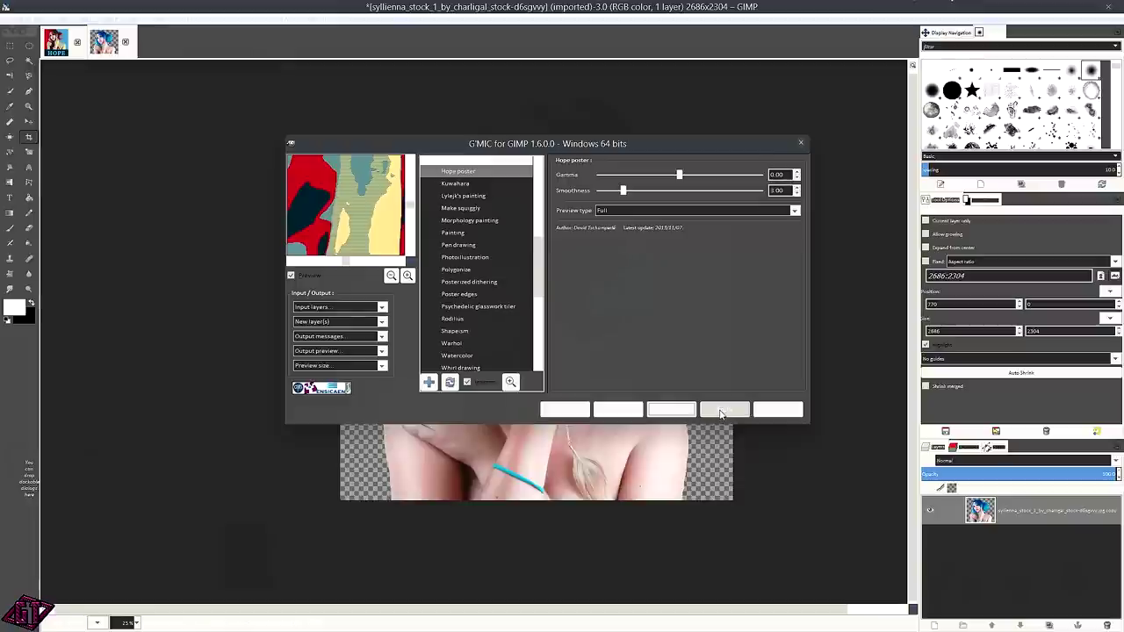
{"action": "left_click", "coordinate": [720, 413]}
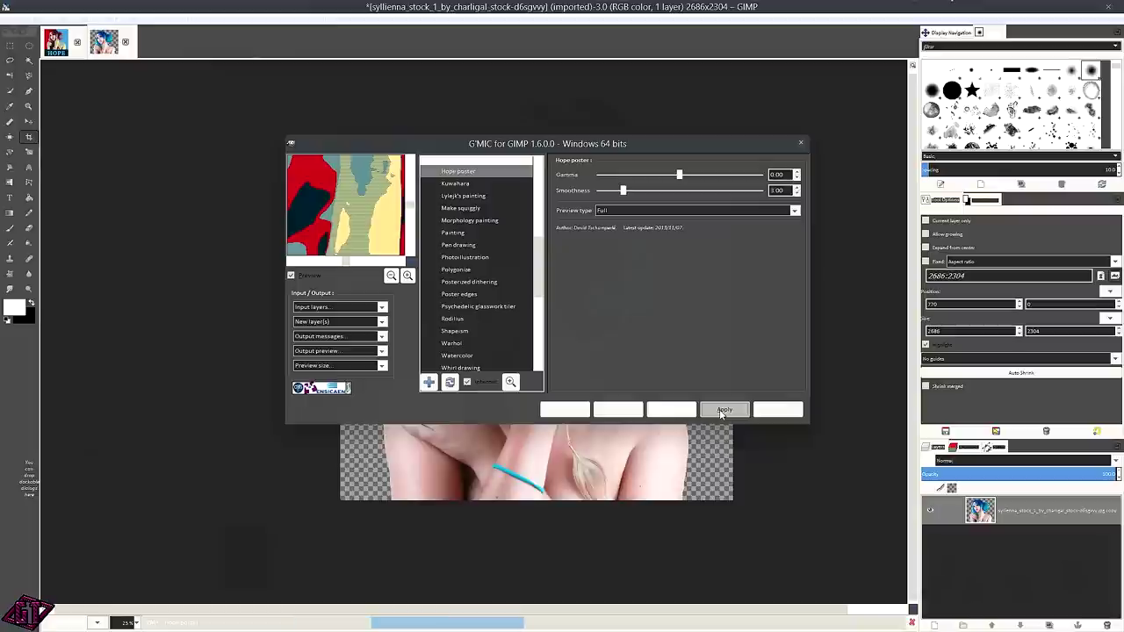
{"action": "left_click", "coordinate": [778, 410]}
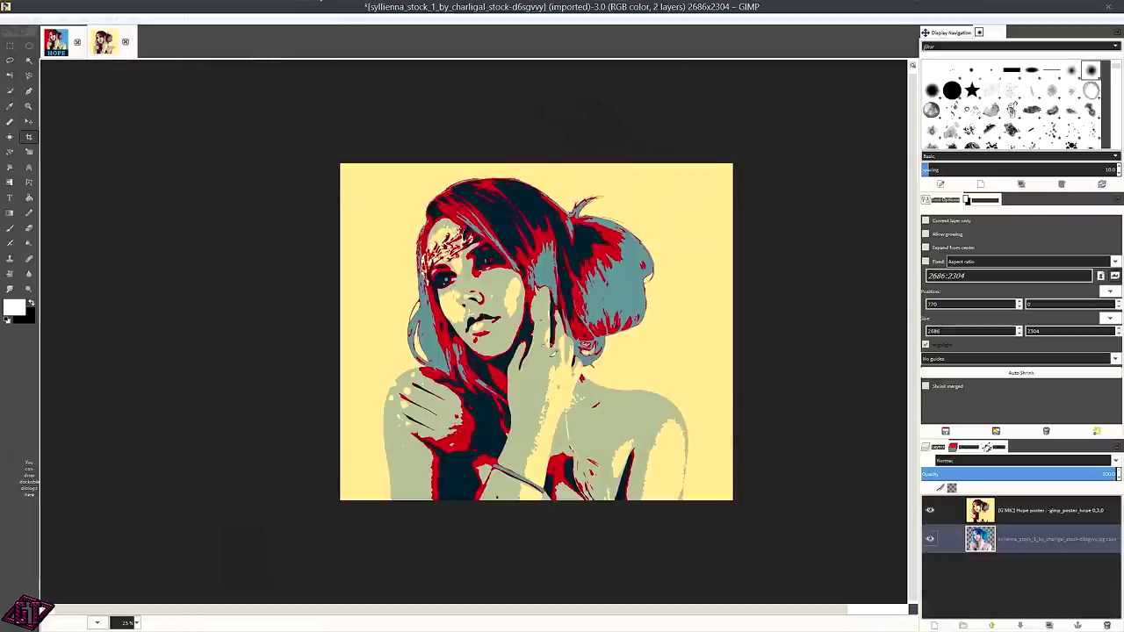
Examine the filtered poster's face, hair, hand and forearm at several magnifications.
{"action": "key", "text": "shift+2"}
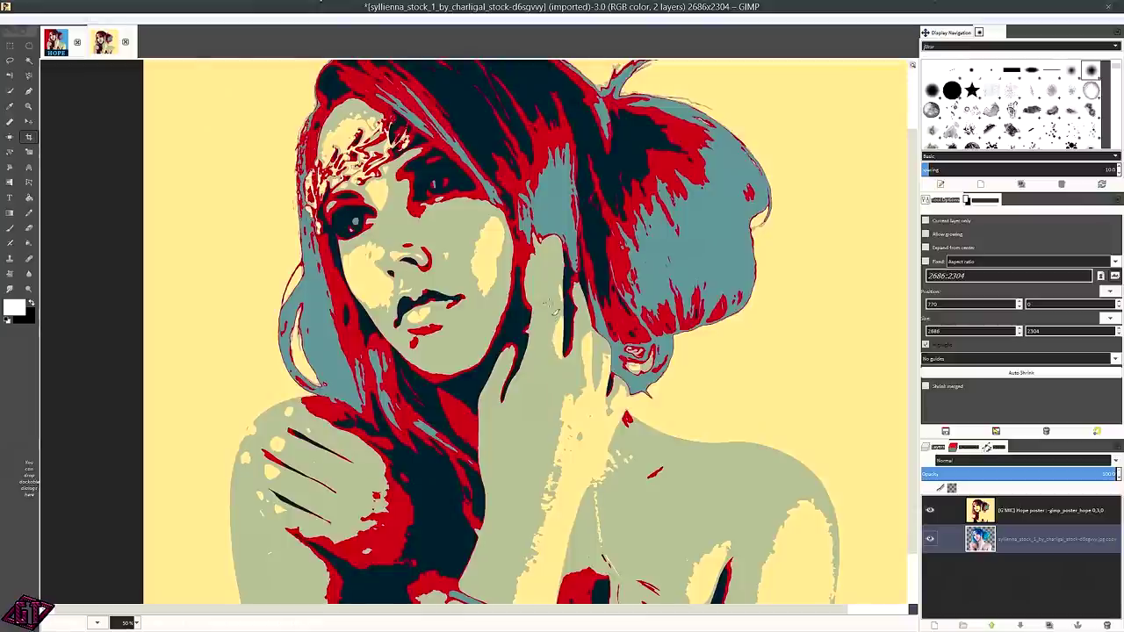
{"action": "key", "text": "minus"}
{"action": "key", "text": "minus"}
{"action": "key", "text": "plus"}
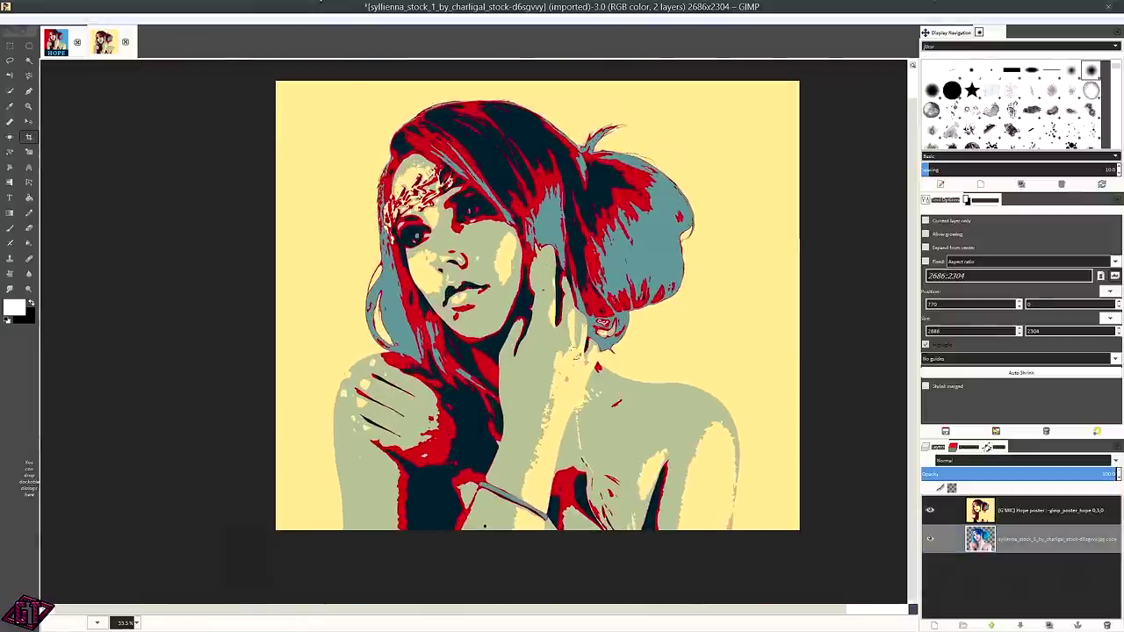
{"action": "key", "text": "plus"}
{"action": "key", "text": "plus"}
{"action": "key", "text": "plus"}
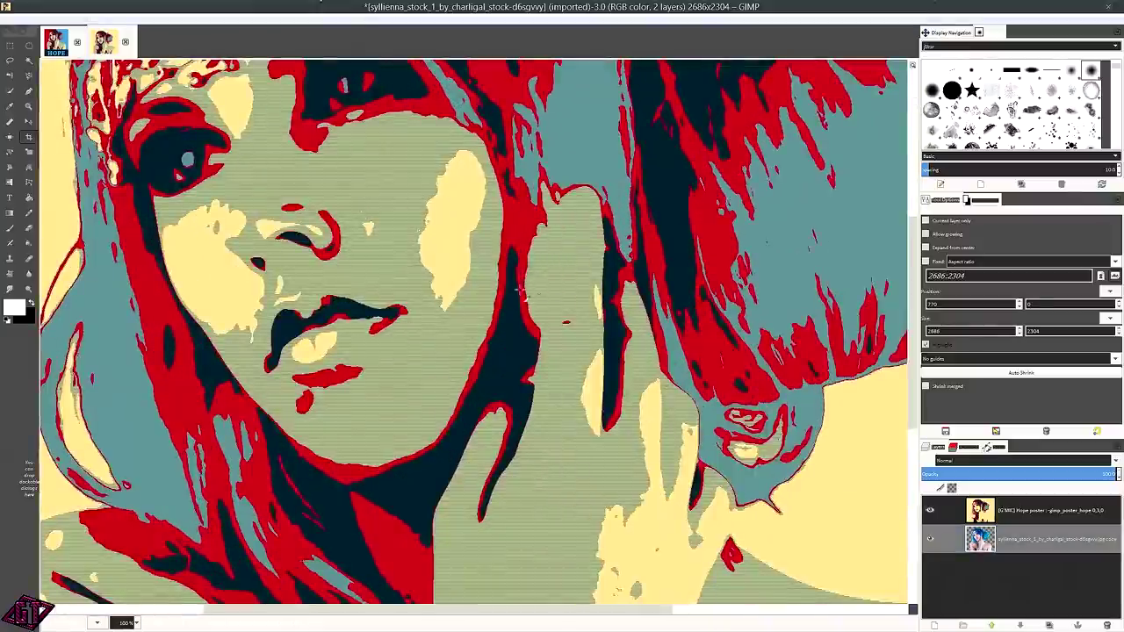
{"action": "key", "text": "minus"}
{"action": "key", "text": "minus"}
{"action": "key", "text": "minus"}
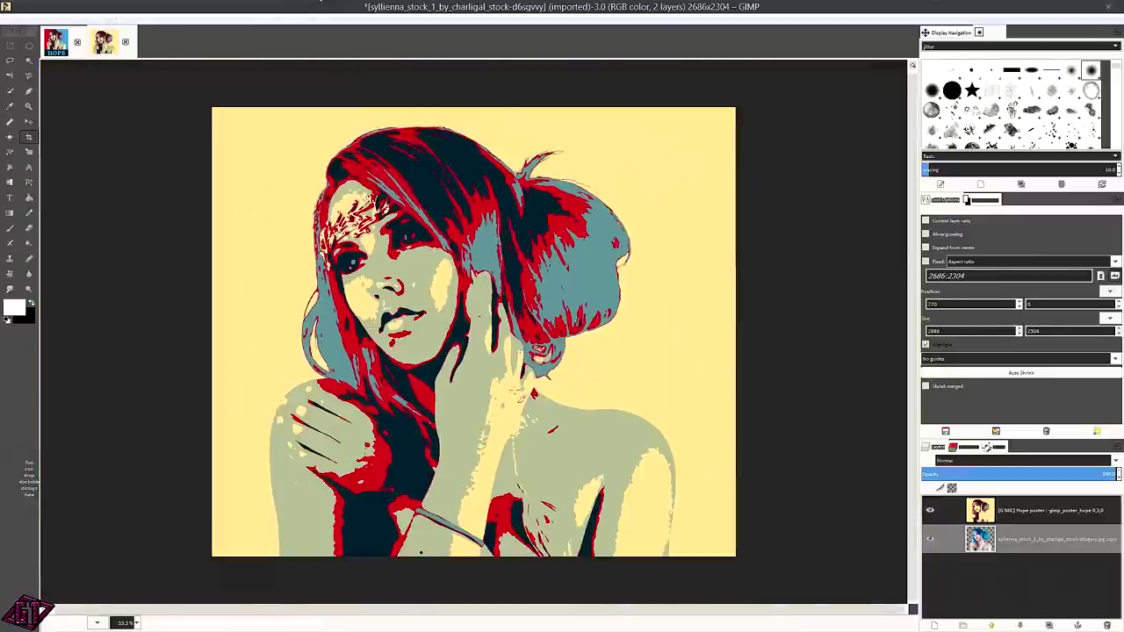
{"action": "key", "text": "plus"}
{"action": "key", "text": "plus"}
{"action": "key", "text": "plus"}
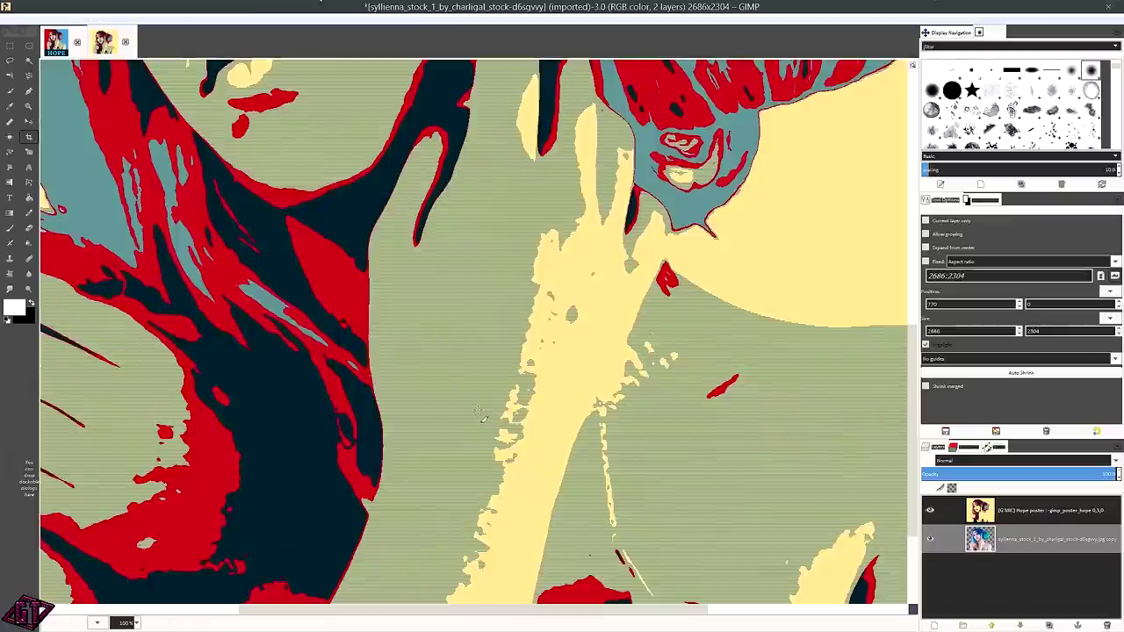
{"action": "key", "text": "plus"}
{"action": "key", "text": "plus"}
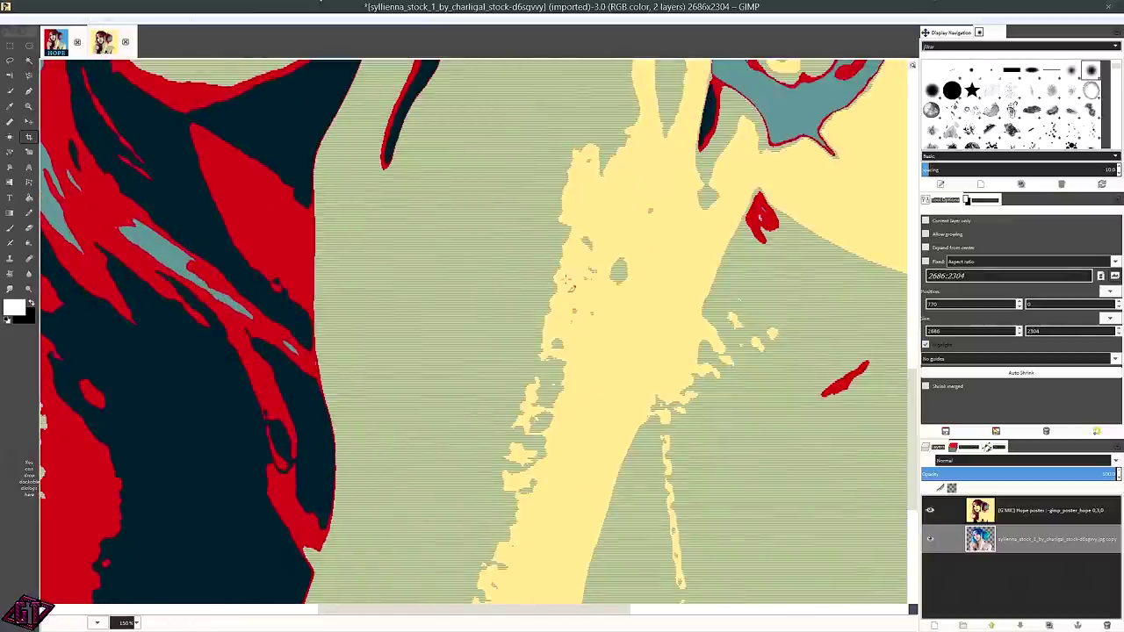
{"action": "key", "text": "minus"}
{"action": "key", "text": "minus"}
{"action": "key", "text": "minus"}
{"action": "key", "text": "minus"}
{"action": "key", "text": "minus"}
{"action": "key", "text": "plus"}
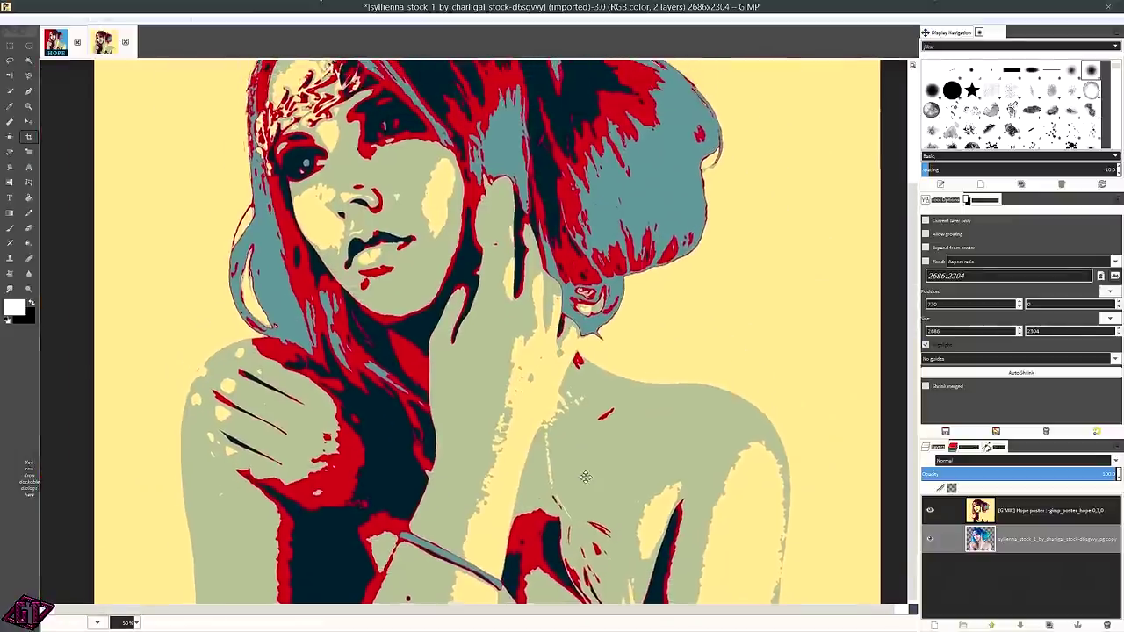
{"action": "key", "text": "minus"}
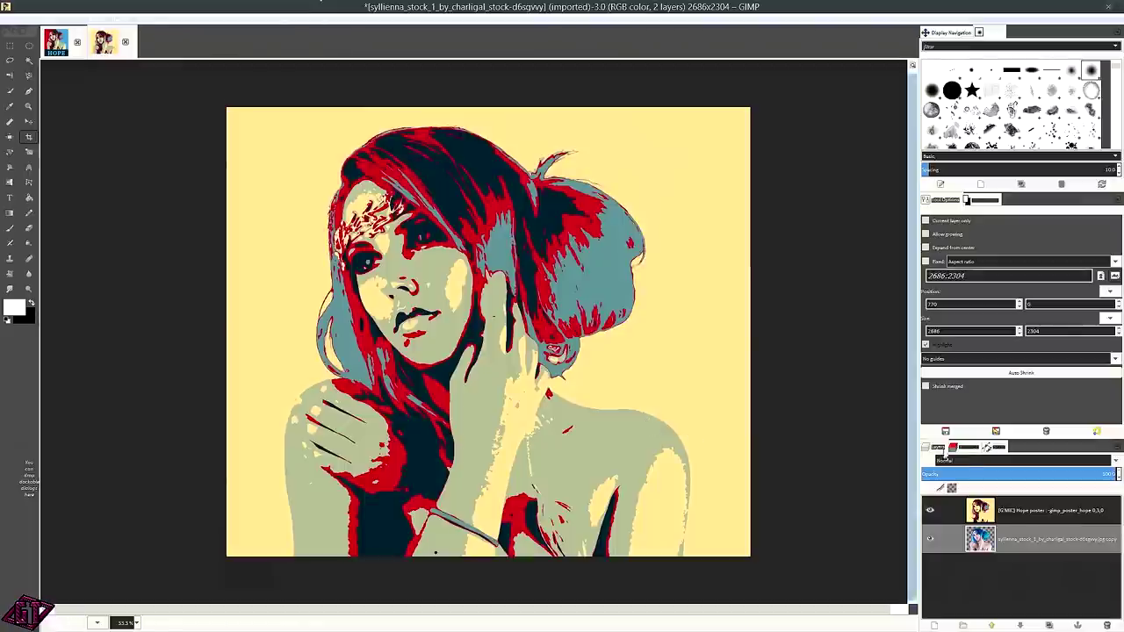
Select the Hope poster layer and open the image's canvas size settings.
{"action": "left_click", "coordinate": [1020, 515]}
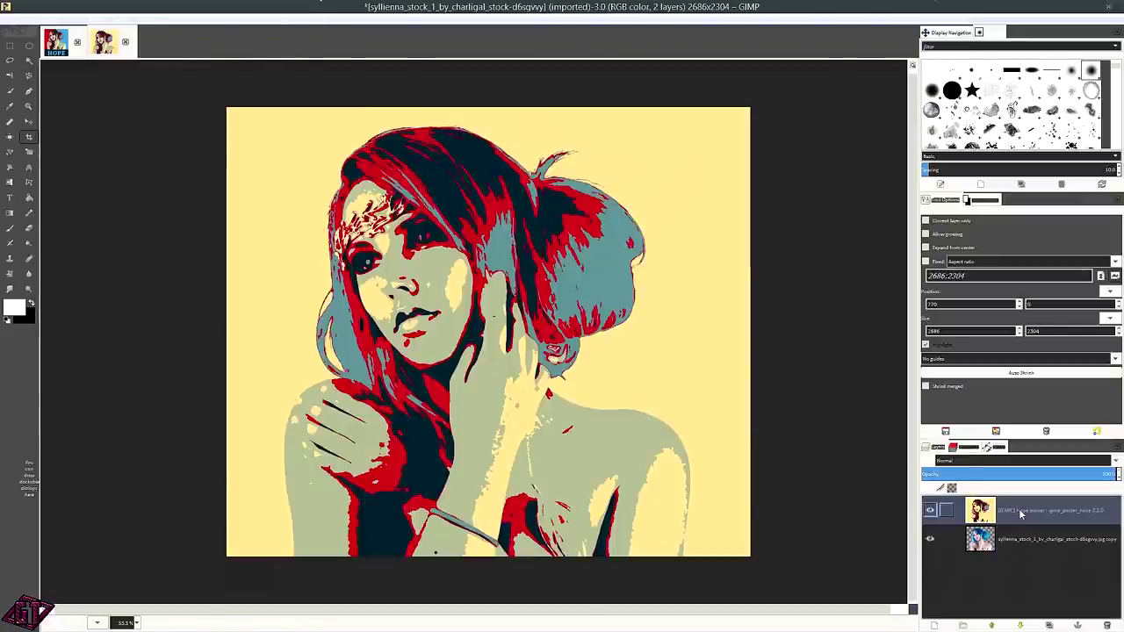
{"action": "right_click", "coordinate": [94, 22]}
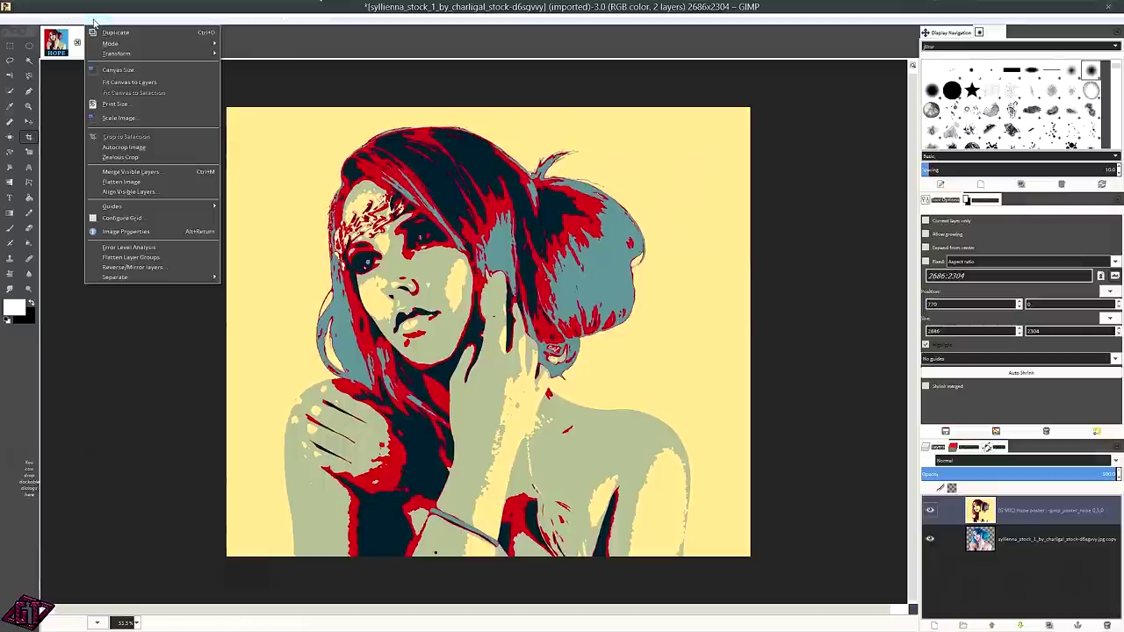
{"action": "left_click", "coordinate": [120, 72]}
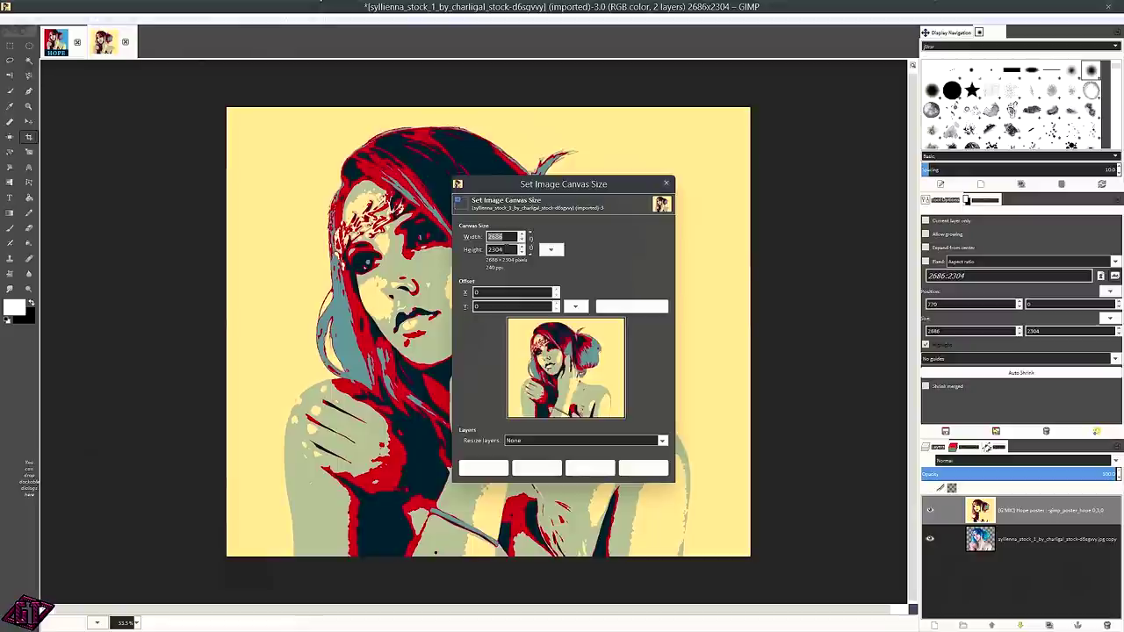
Try a canvas height of 2604 px for the poster image.
{"action": "key", "text": "Tab"}
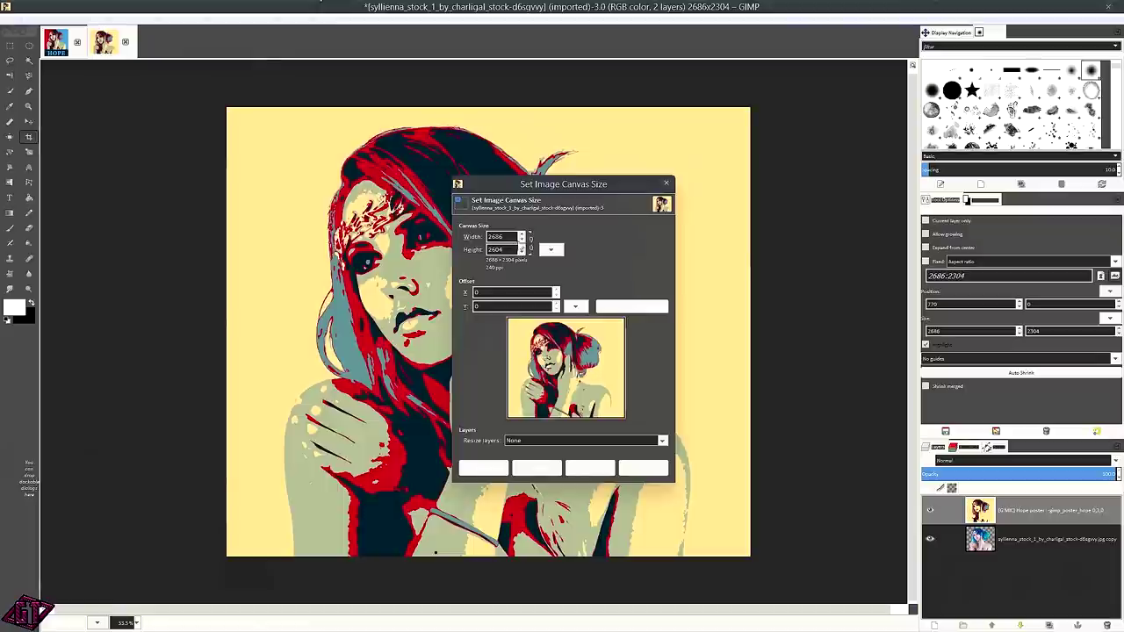
{"action": "key", "text": "Tab"}
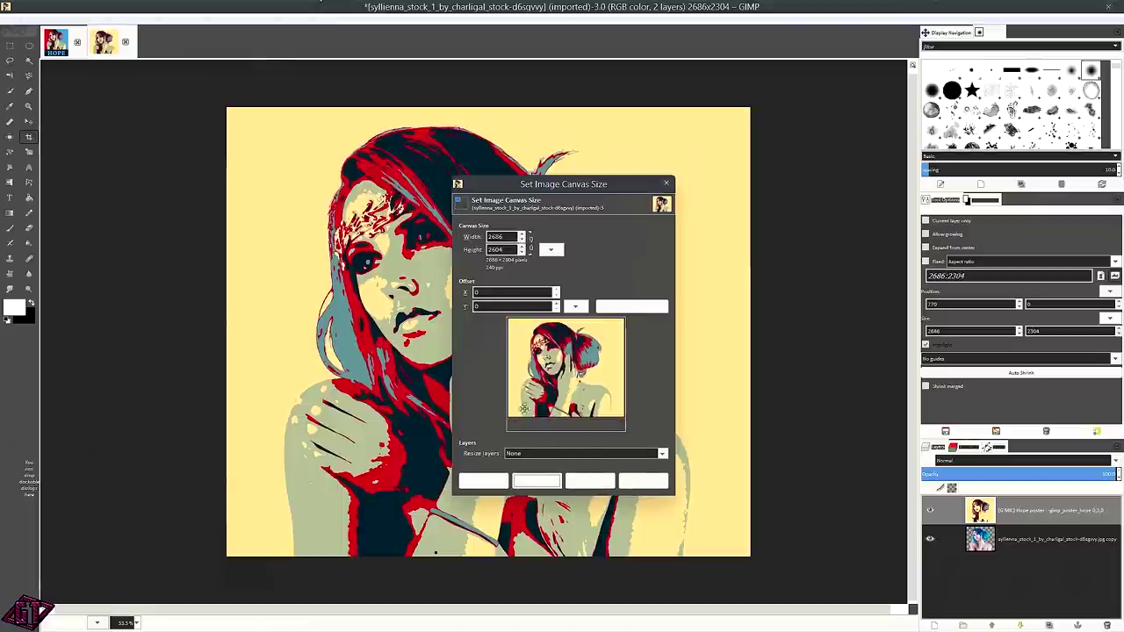
{"action": "left_click", "coordinate": [536, 480]}
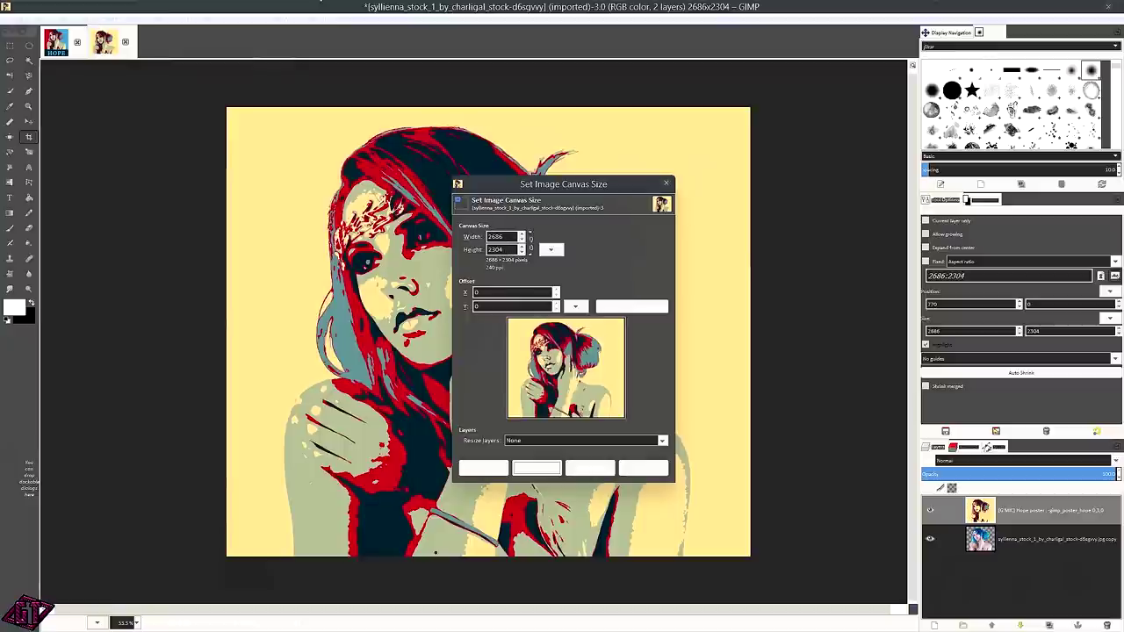
{"action": "double_click", "coordinate": [498, 249]}
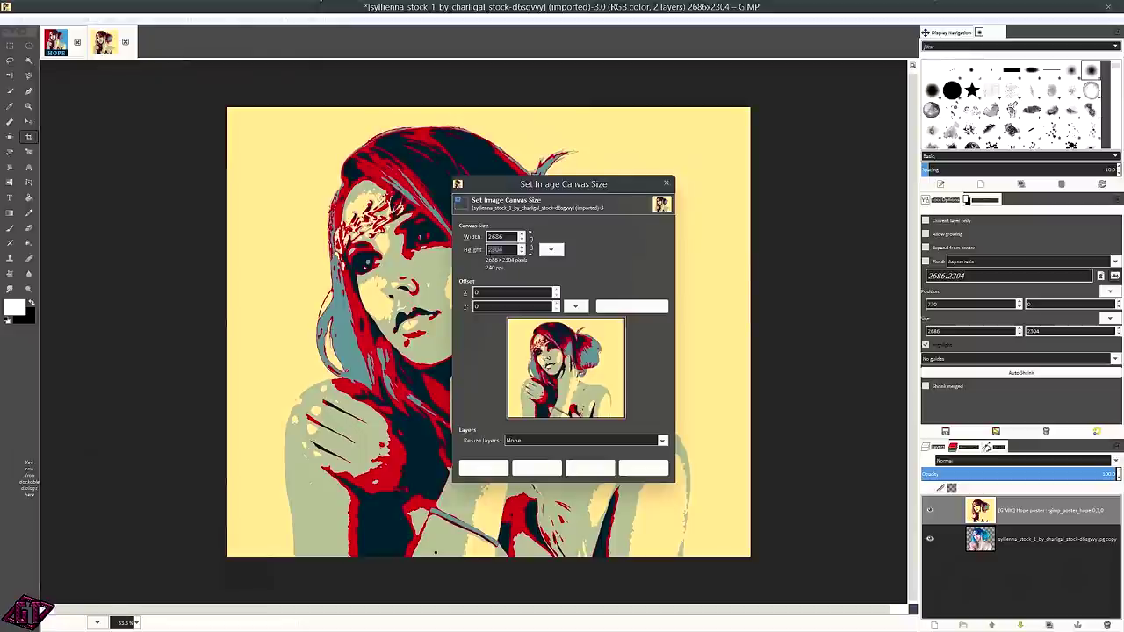
{"action": "type", "text": "260"}
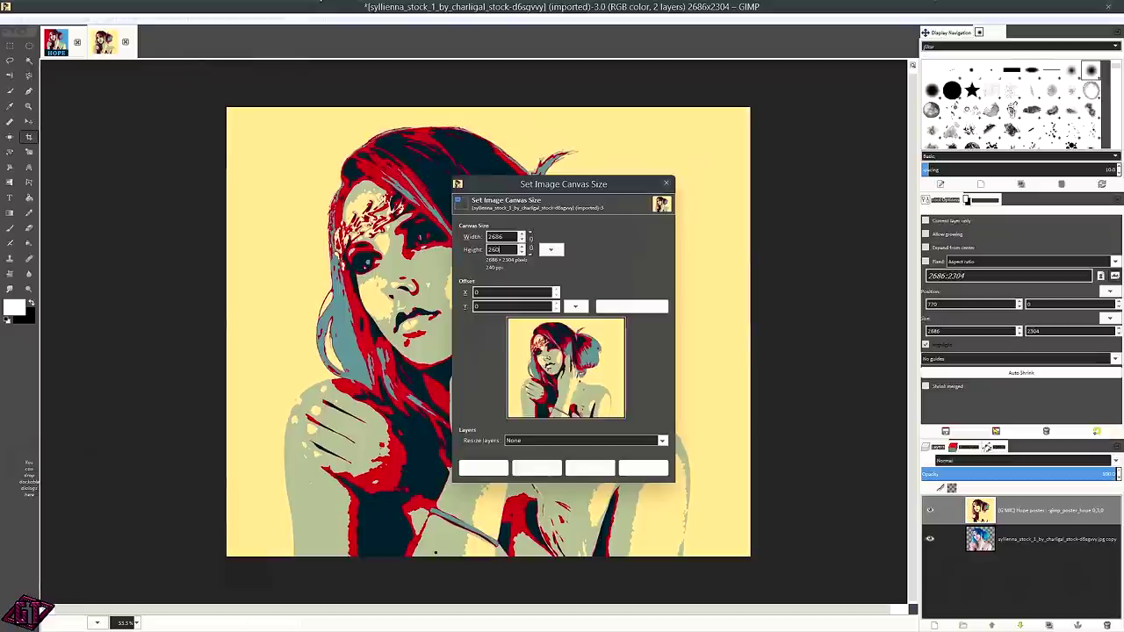
{"action": "type", "text": "4"}
{"action": "key", "text": "shift+Tab"}
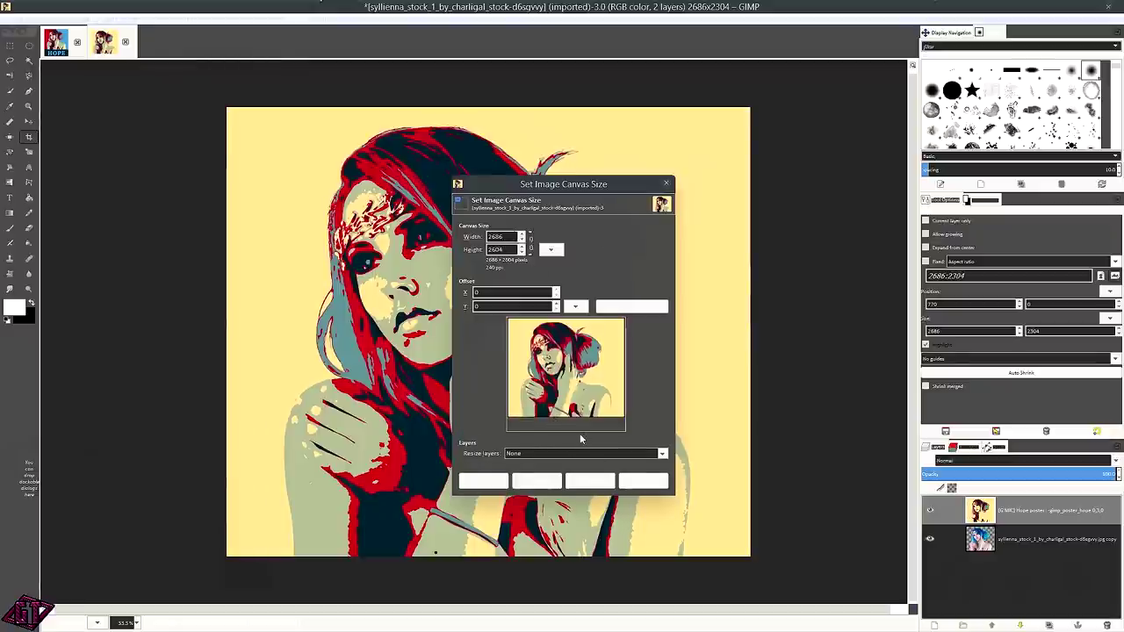
Resize the canvas to a height of 2804 px, adding the extra space below the figure.
{"action": "left_click", "coordinate": [502, 237]}
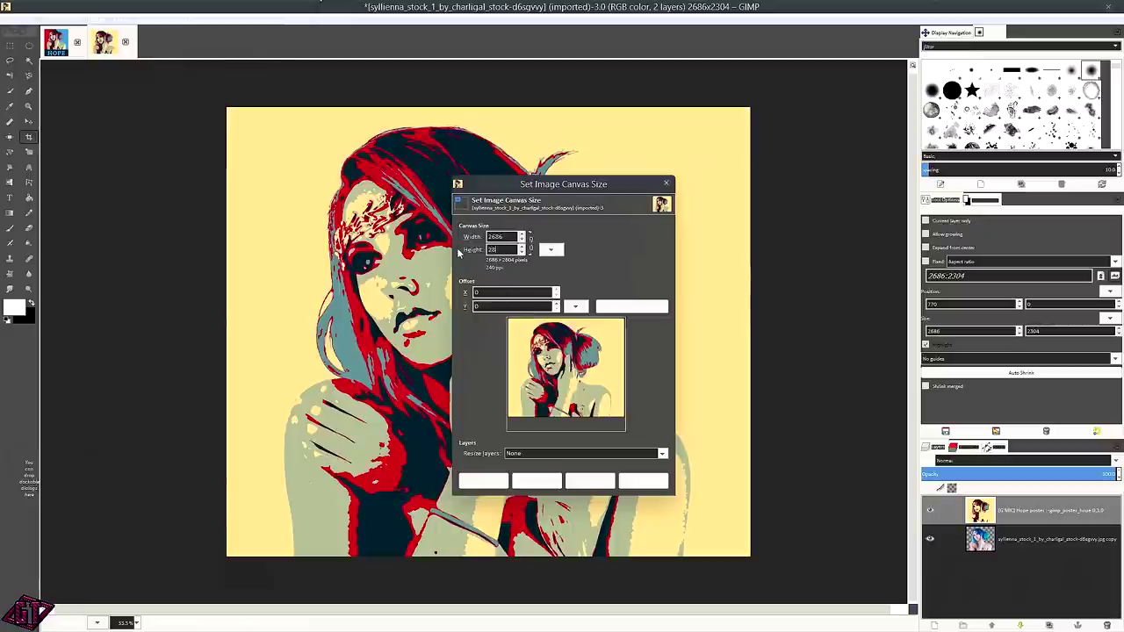
{"action": "left_click", "coordinate": [499, 235]}
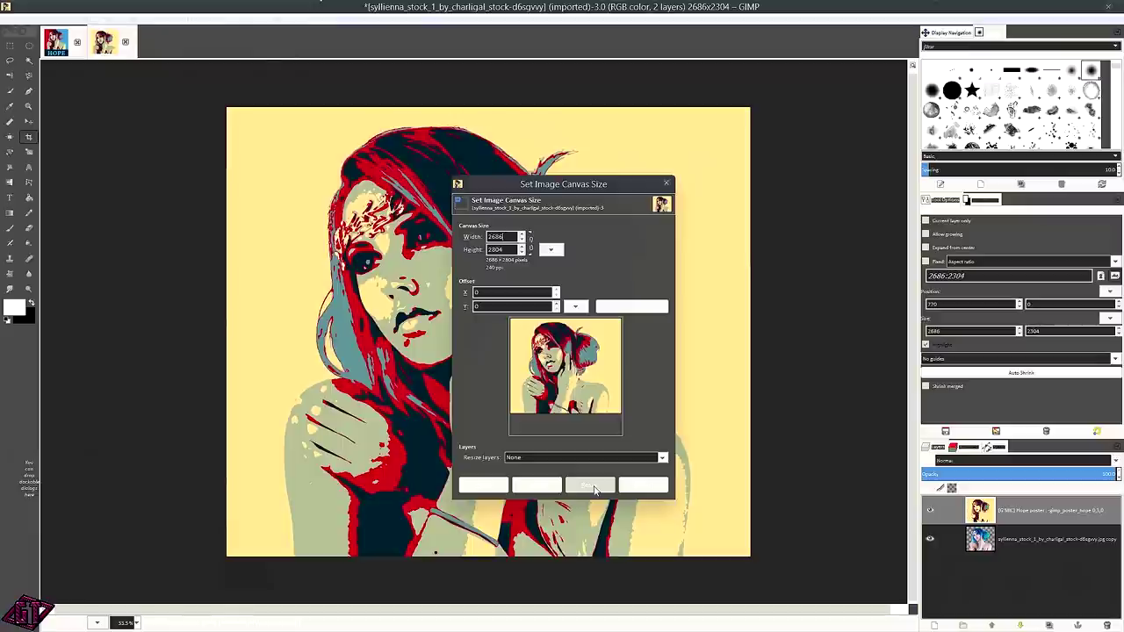
{"action": "left_click", "coordinate": [594, 488]}
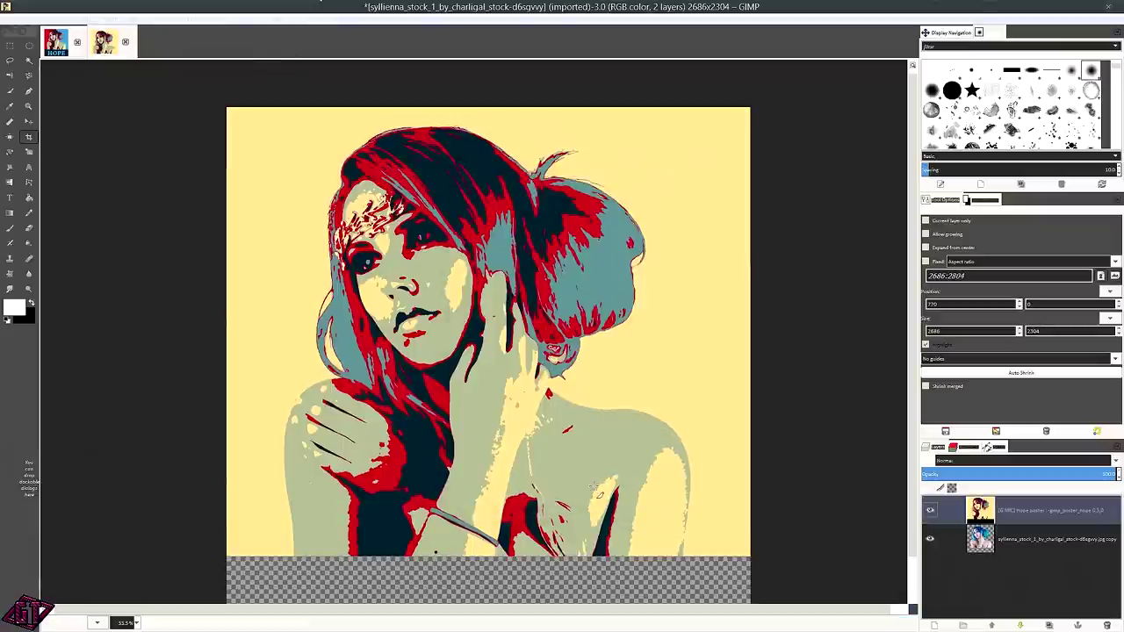
Expand both the Hope poster layer and the original portrait layer to the full image size.
{"action": "key", "text": "shift+ctrl+j"}
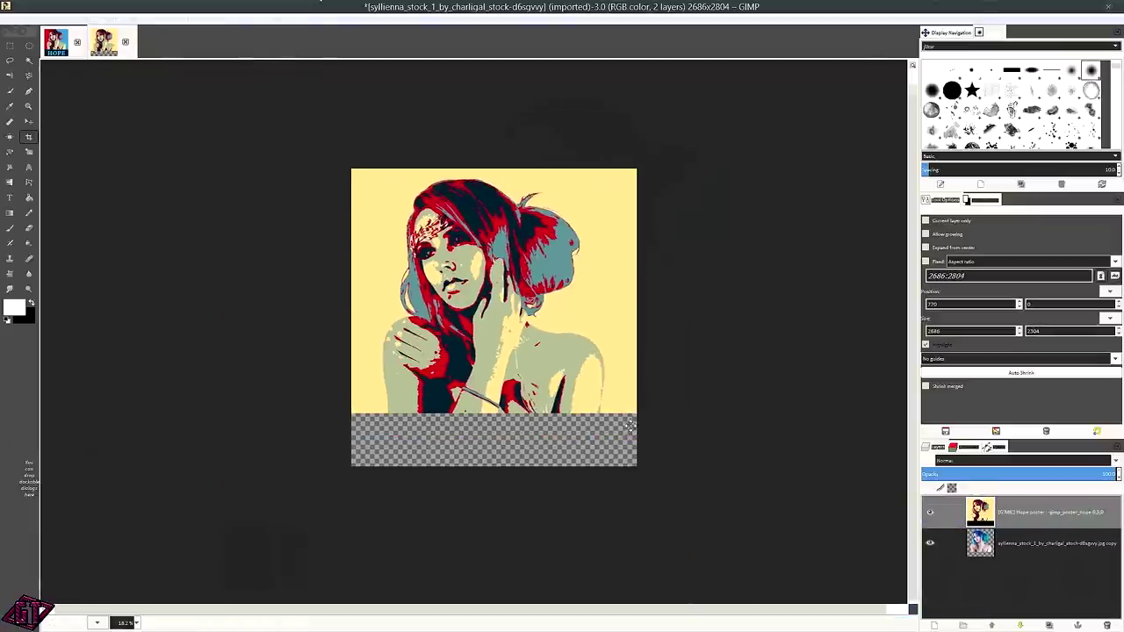
{"action": "key", "text": "plus"}
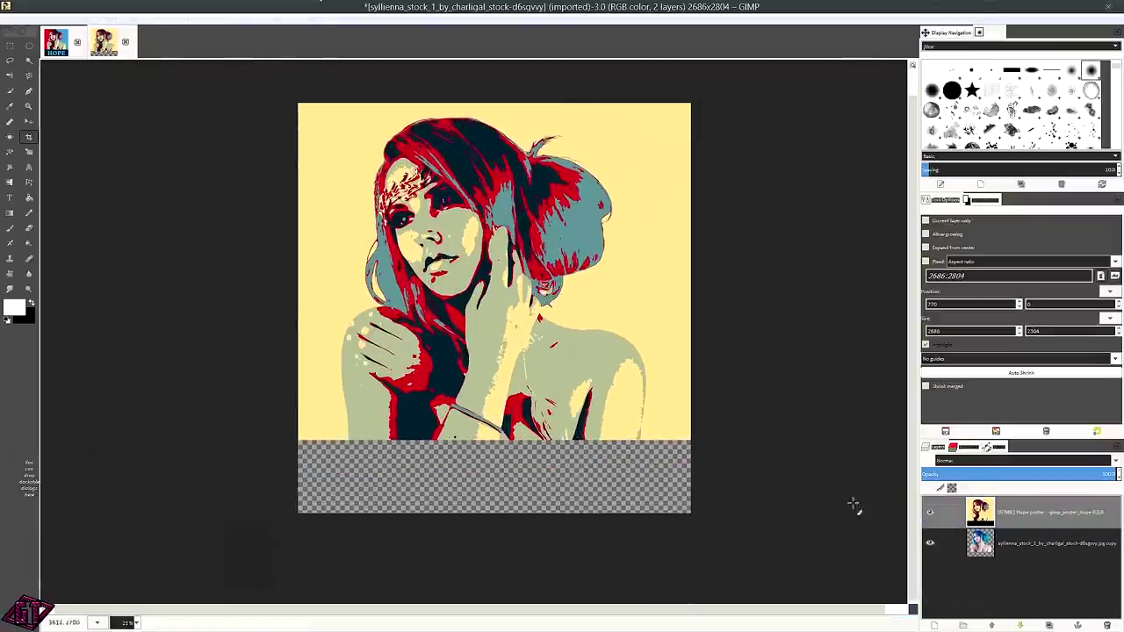
{"action": "right_click", "coordinate": [1022, 513]}
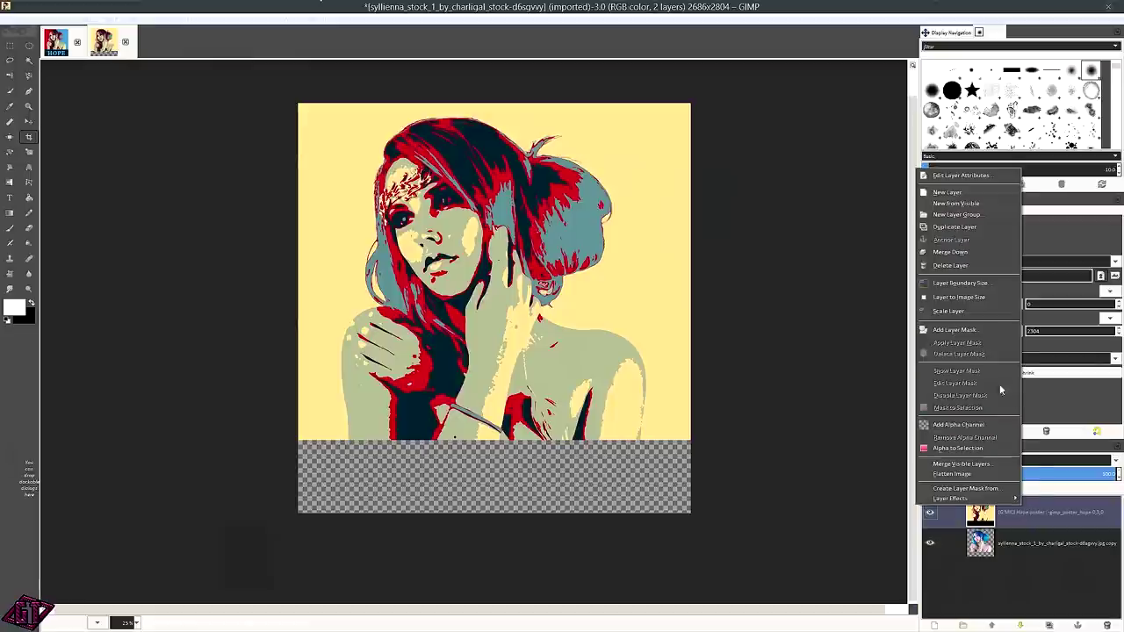
{"action": "left_click", "coordinate": [959, 297]}
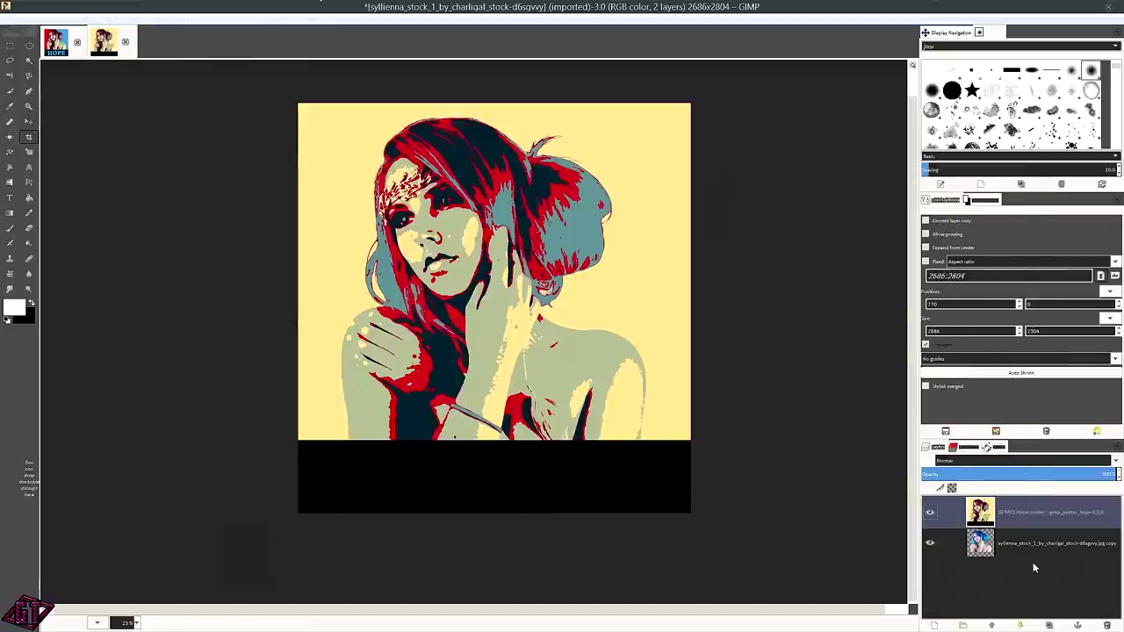
{"action": "right_click", "coordinate": [1015, 546]}
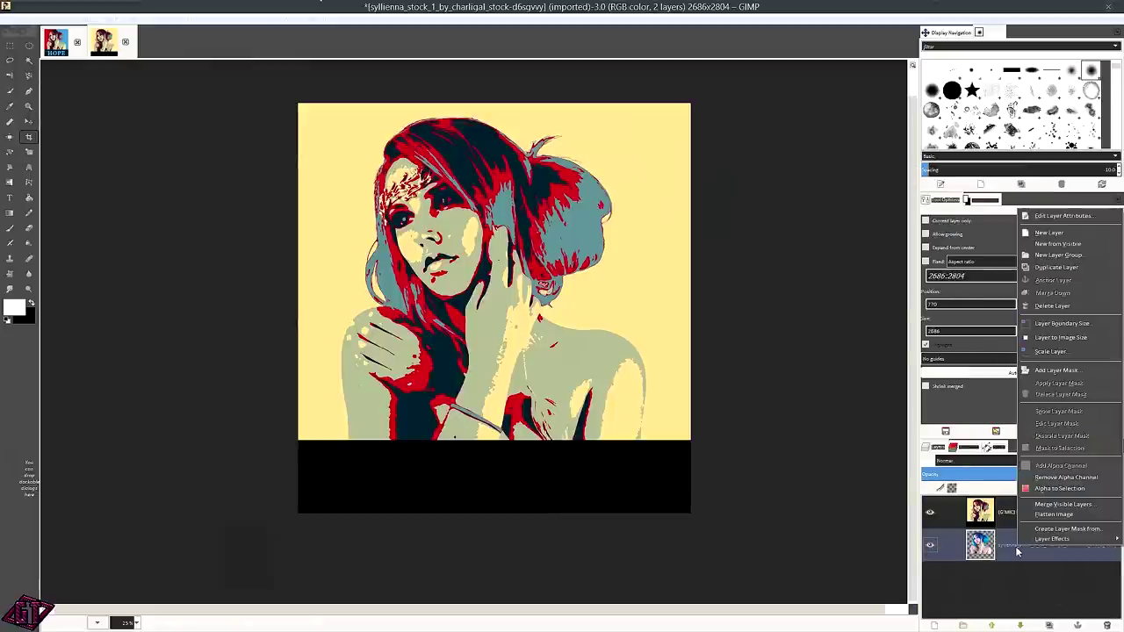
{"action": "left_click", "coordinate": [1054, 338]}
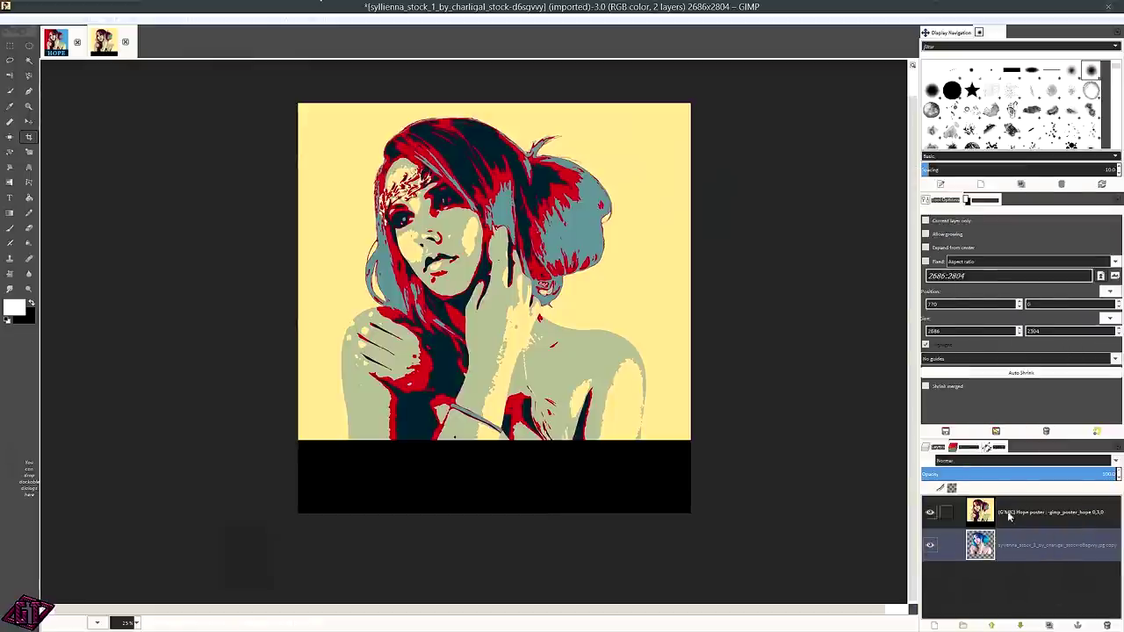
Convert the saved path tracing the figure's outline into a selection.
{"action": "left_click", "coordinate": [999, 447]}
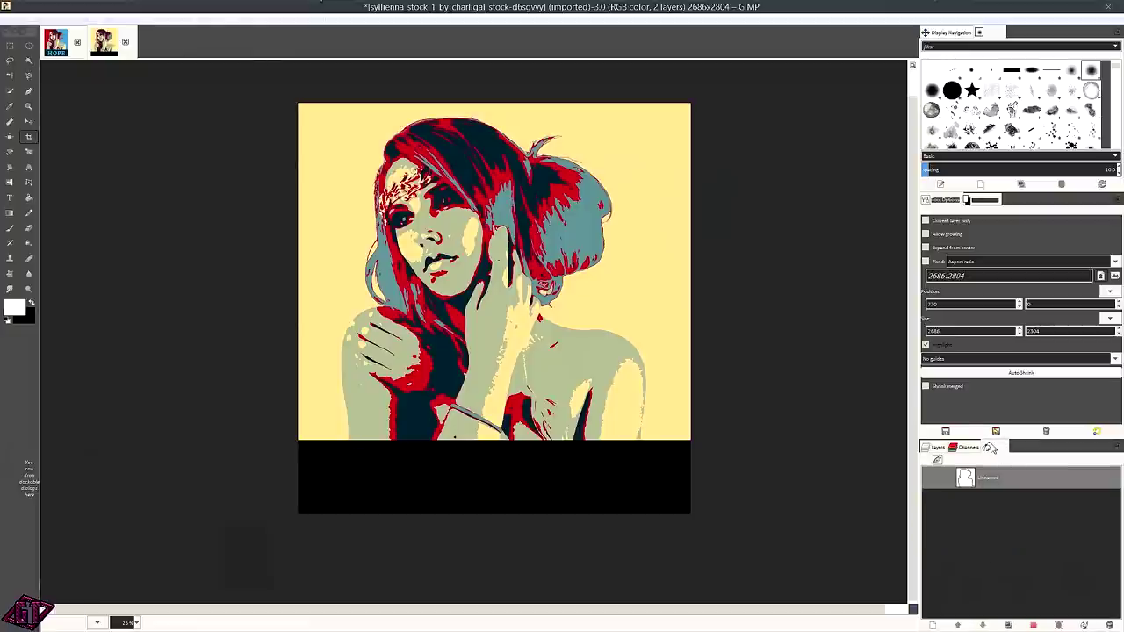
{"action": "left_click", "coordinate": [1118, 448]}
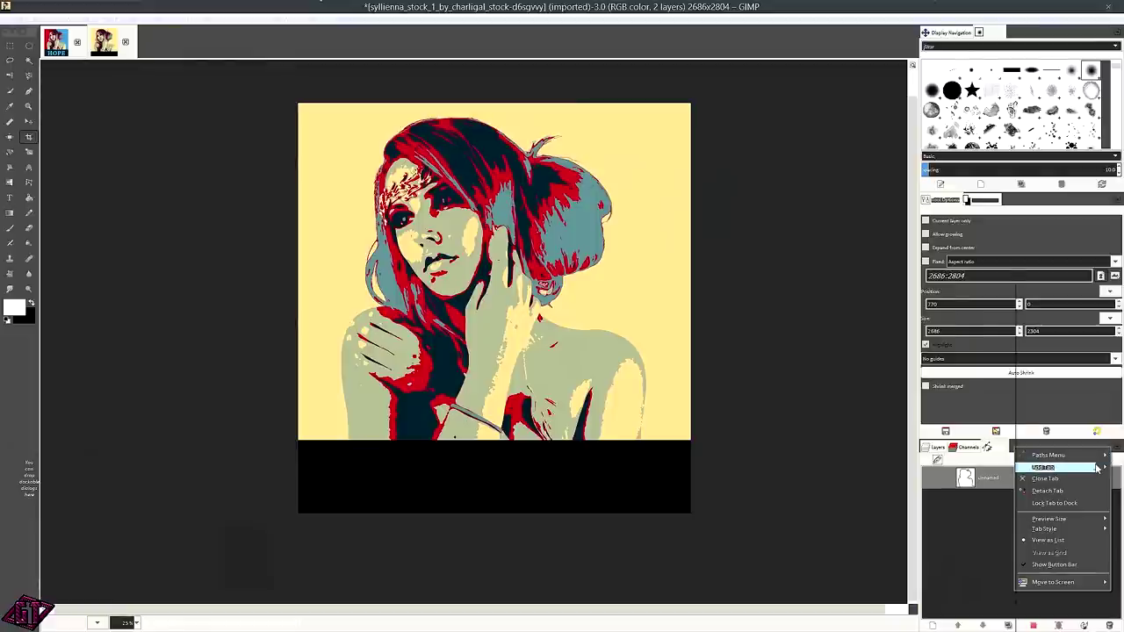
{"action": "mouse_move", "coordinate": [1099, 467]}
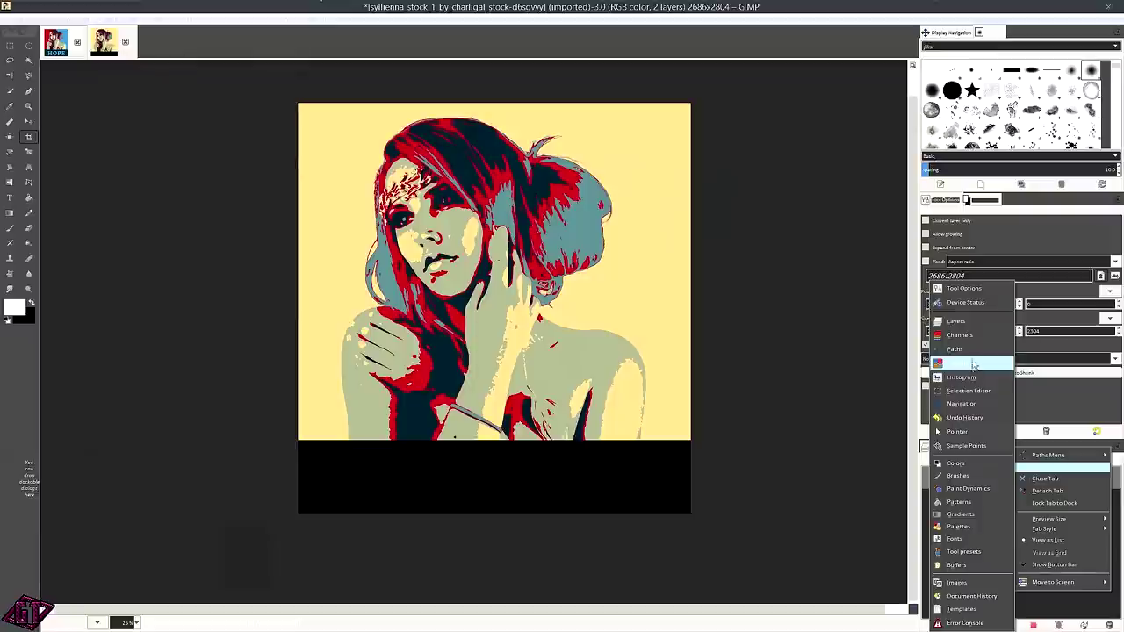
{"action": "left_click", "coordinate": [848, 400]}
{"action": "left_click", "coordinate": [1006, 483]}
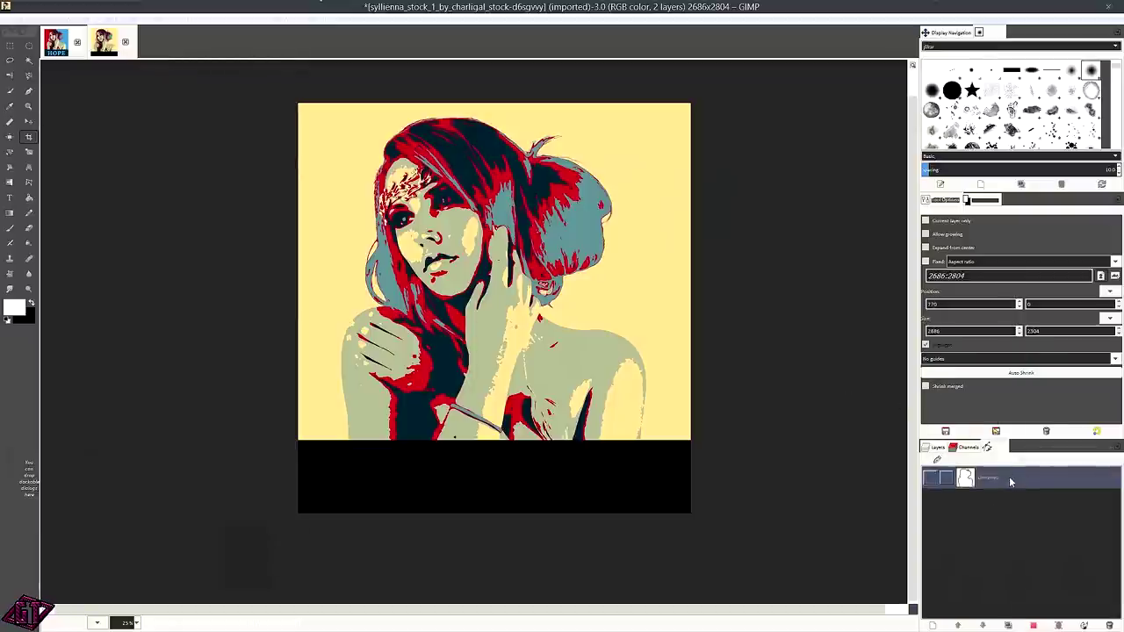
{"action": "right_click", "coordinate": [1009, 476]}
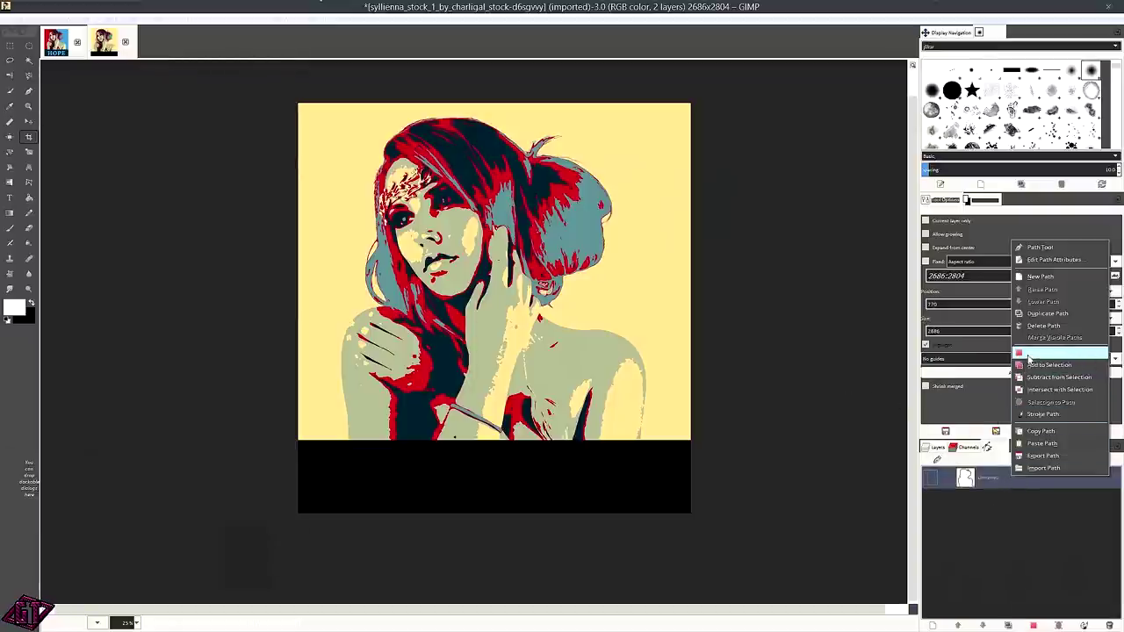
{"action": "left_click", "coordinate": [1029, 358]}
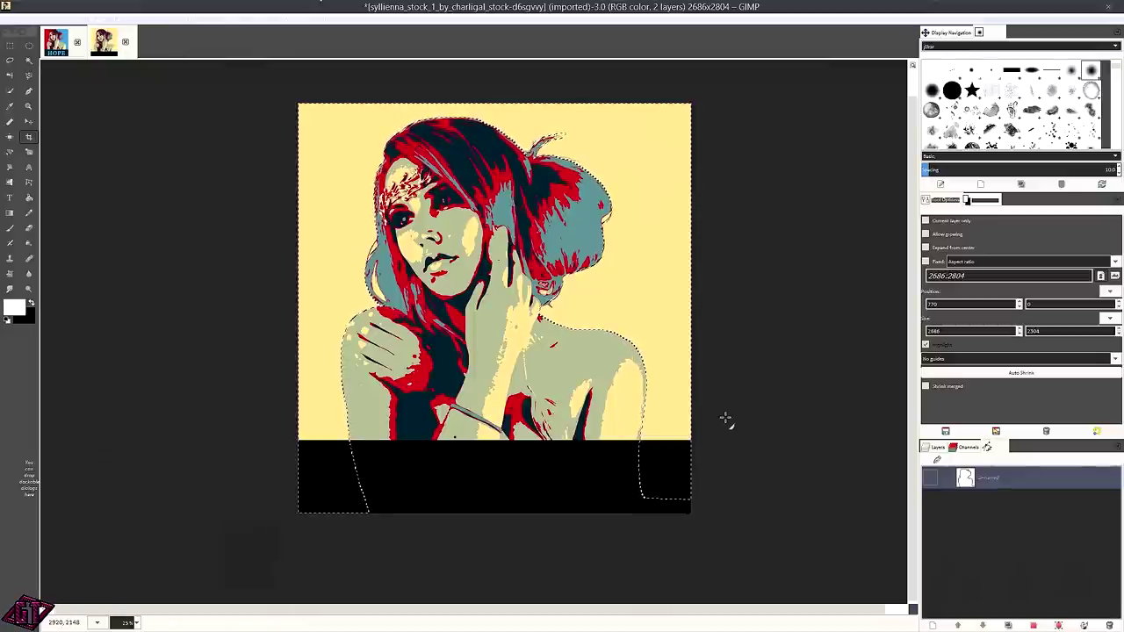
Add an alpha channel to the Hope poster layer, delete the background around the figure and clear the selection.
{"action": "key", "text": "ctrl+l"}
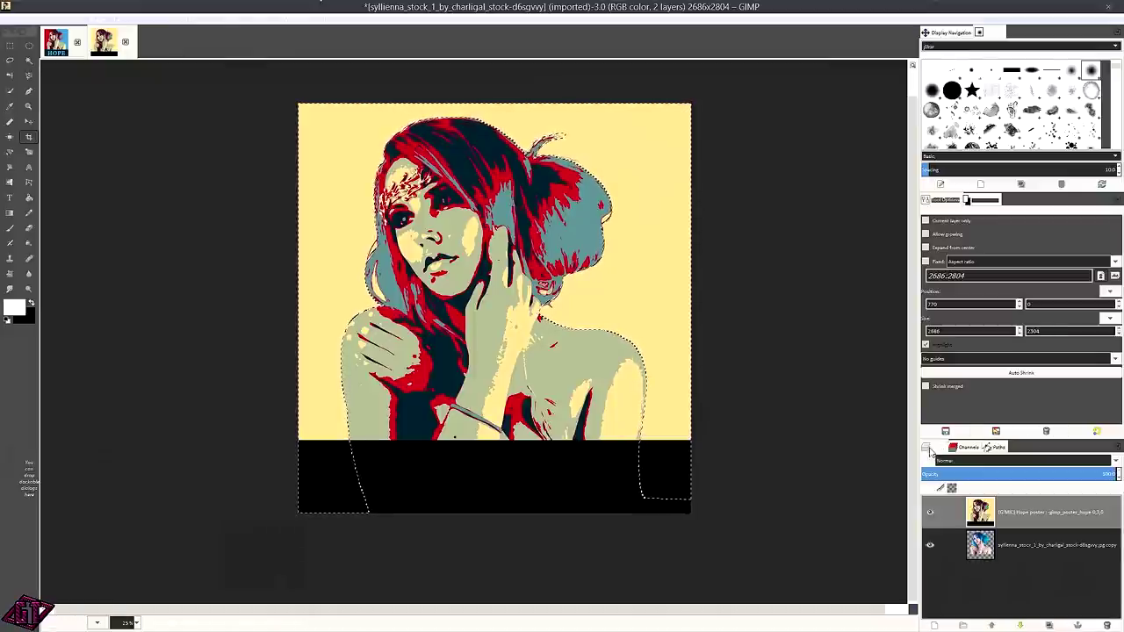
{"action": "right_click", "coordinate": [1030, 513]}
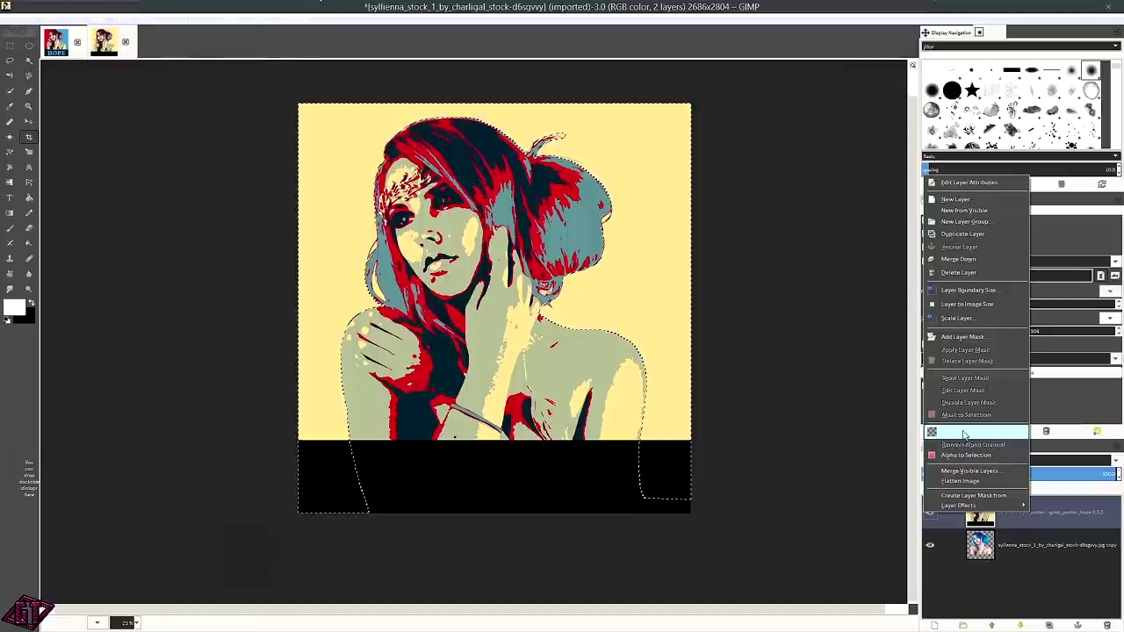
{"action": "left_click", "coordinate": [985, 439]}
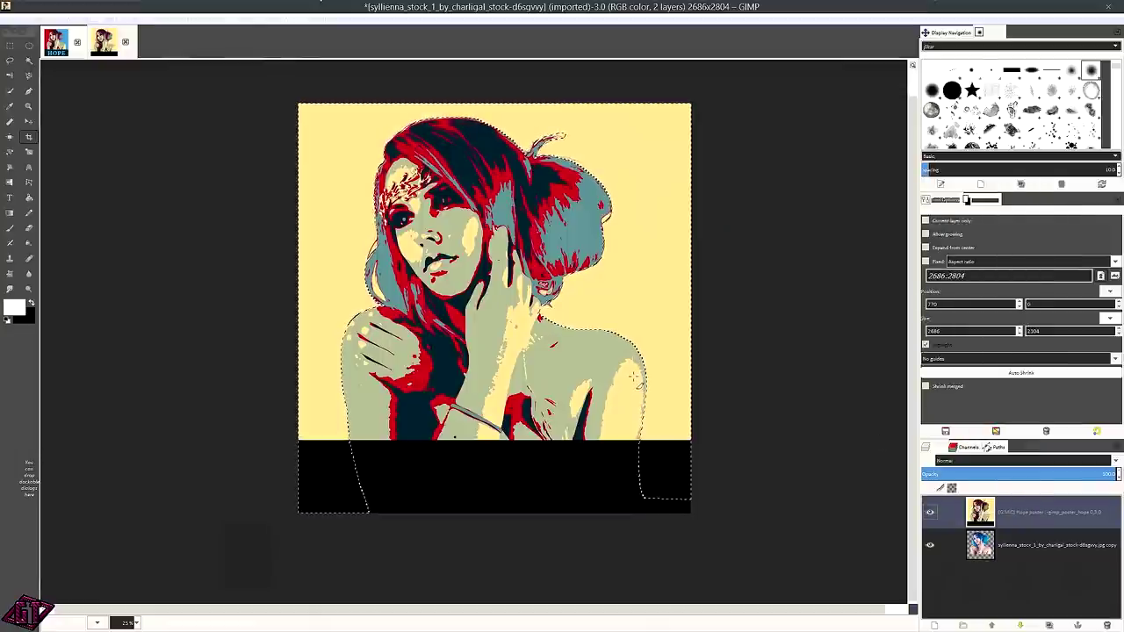
{"action": "key", "text": "ctrl+i"}
{"action": "key", "text": "Delete"}
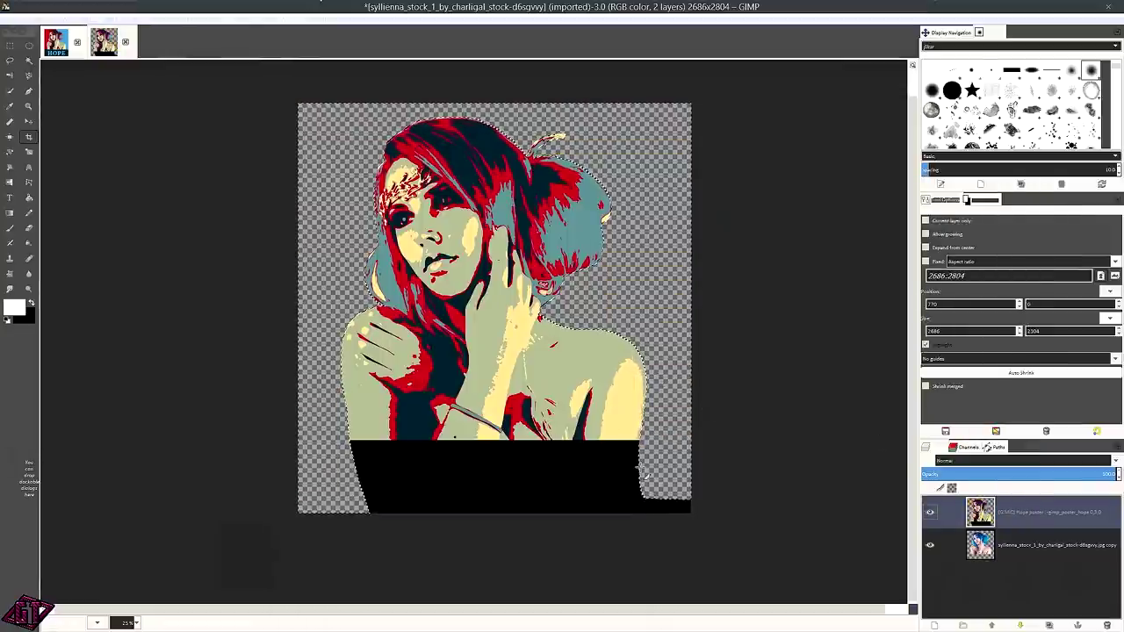
{"action": "key", "text": "ctrl+shift+a"}
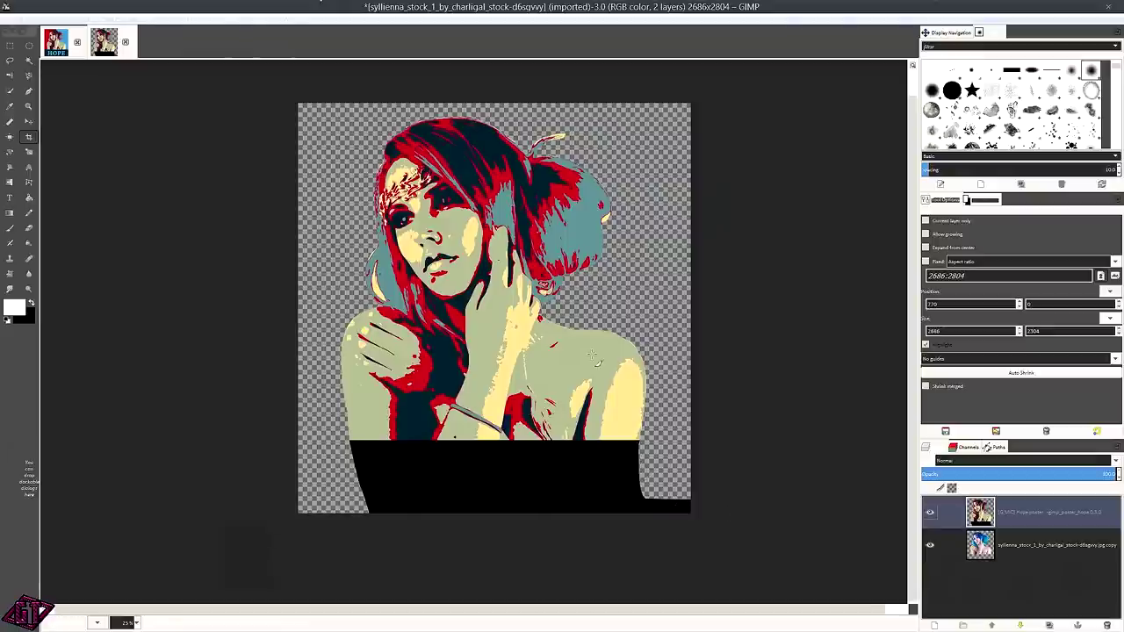
Compare the cut-out figure with the finished Hope_Poster2.xcf poster and examine it at different magnifications.
{"action": "key", "text": "plus"}
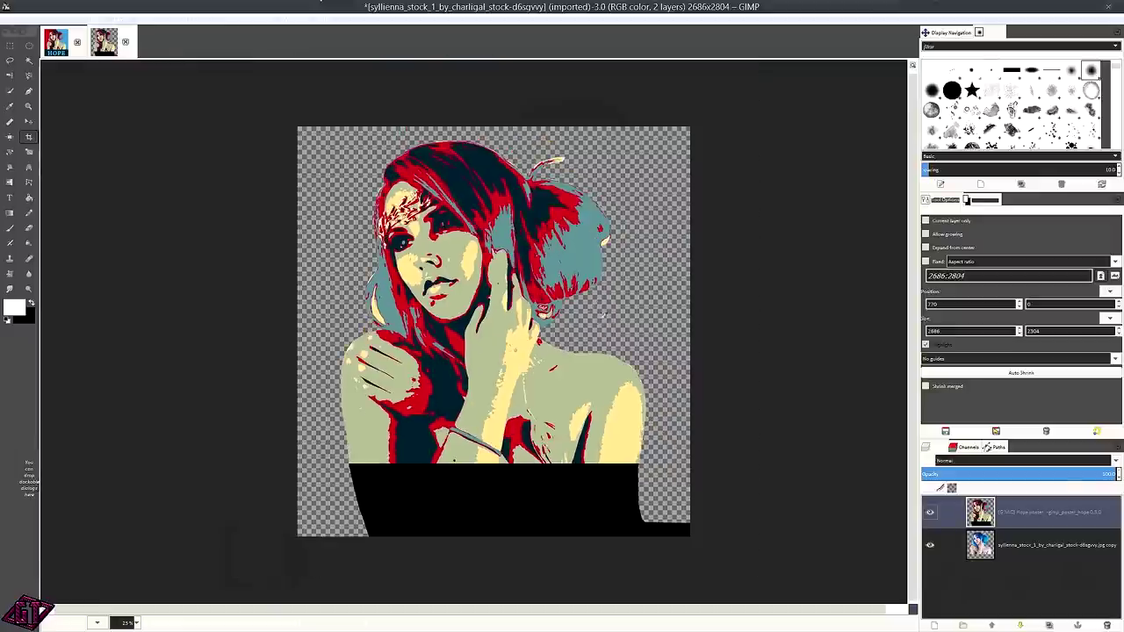
{"action": "key", "text": "minus"}
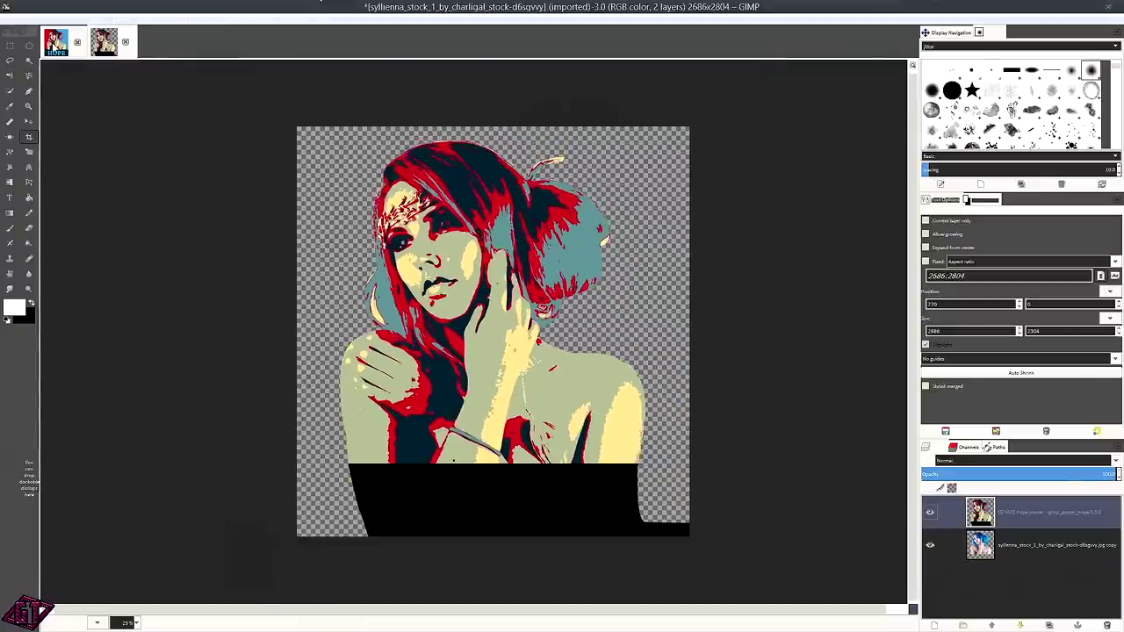
{"action": "left_click", "coordinate": [55, 41]}
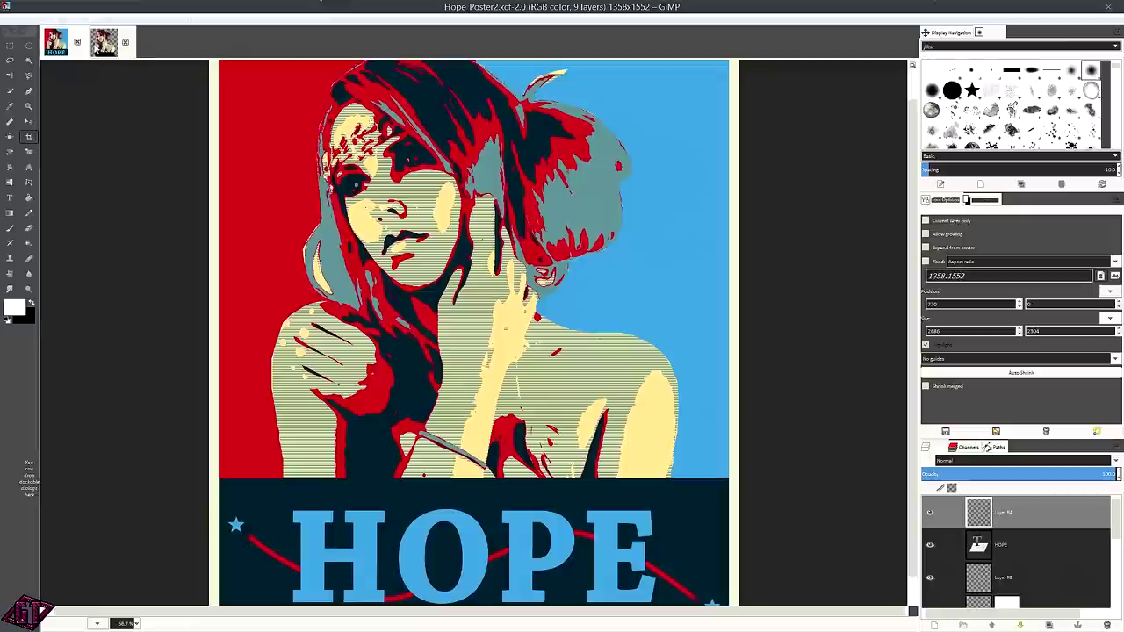
{"action": "left_click", "coordinate": [104, 41]}
{"action": "scroll", "coordinate": [530, 286], "scroll_direction": "up", "scroll_amount": 2}
{"action": "scroll", "coordinate": [531, 286], "scroll_direction": "down", "scroll_amount": 2}
{"action": "scroll", "coordinate": [570, 308], "scroll_direction": "down", "scroll_amount": 1}
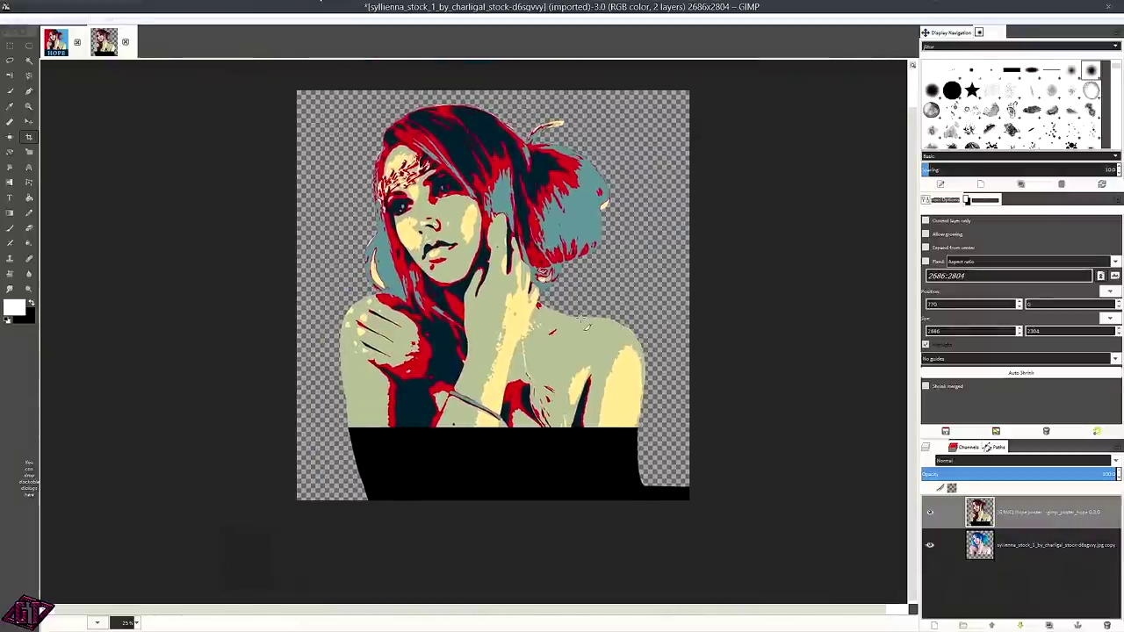
{"action": "scroll", "coordinate": [584, 325], "scroll_direction": "up", "scroll_amount": 2}
{"action": "scroll", "coordinate": [584, 325], "scroll_direction": "down", "scroll_amount": 1}
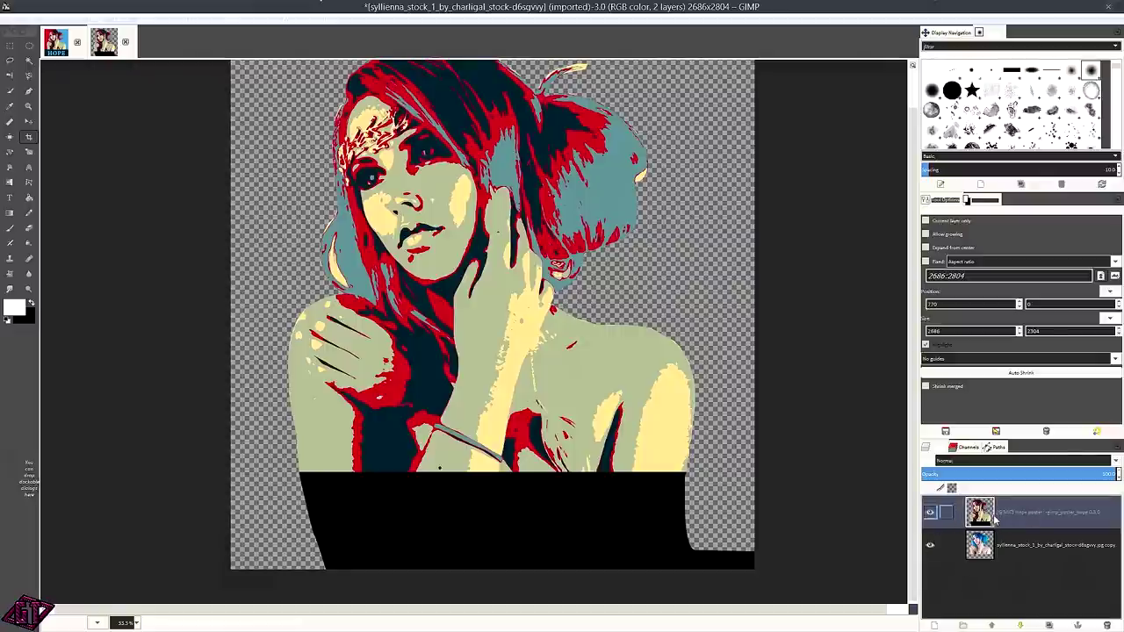
Add a transparent full-size layer named BG and display the rulers around the image.
{"action": "left_click", "coordinate": [936, 625]}
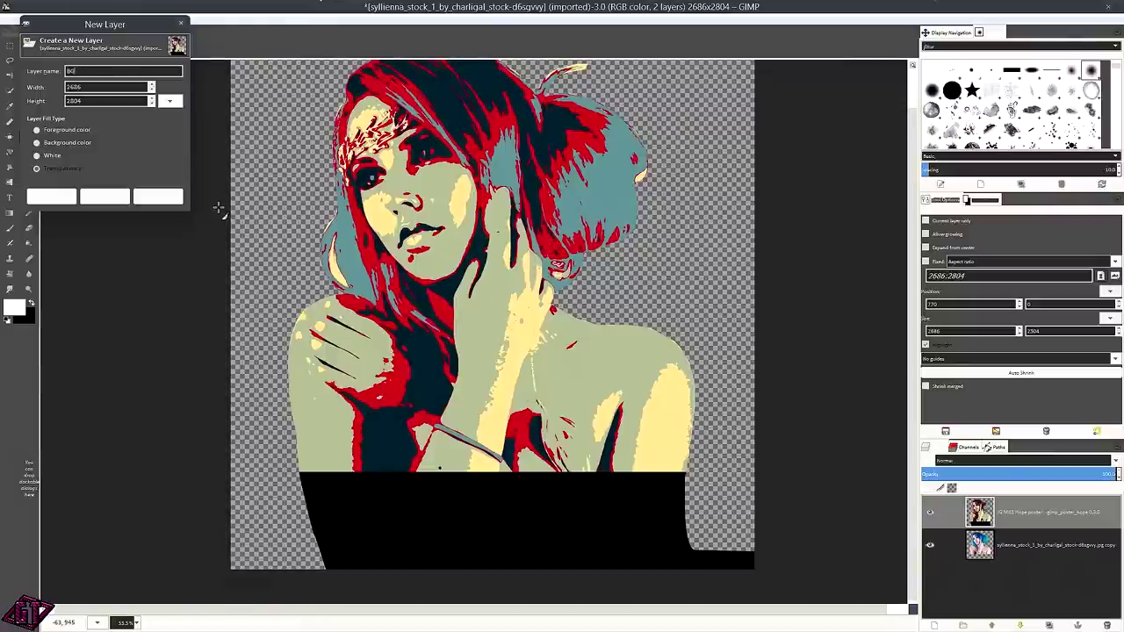
{"action": "key", "text": "Return"}
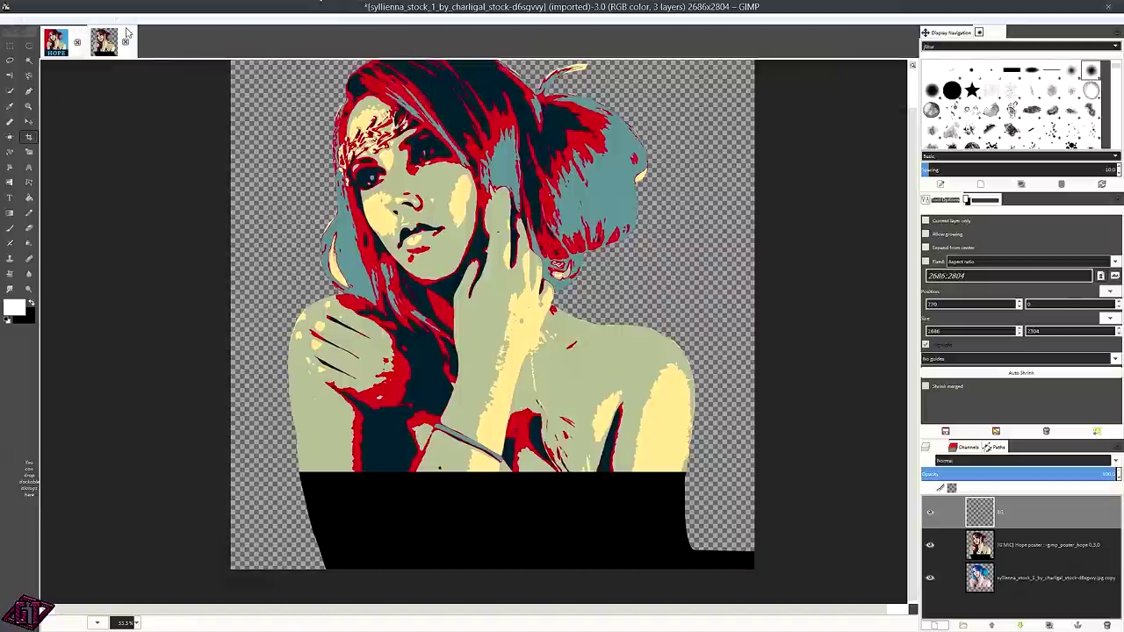
{"action": "left_click", "coordinate": [74, 23]}
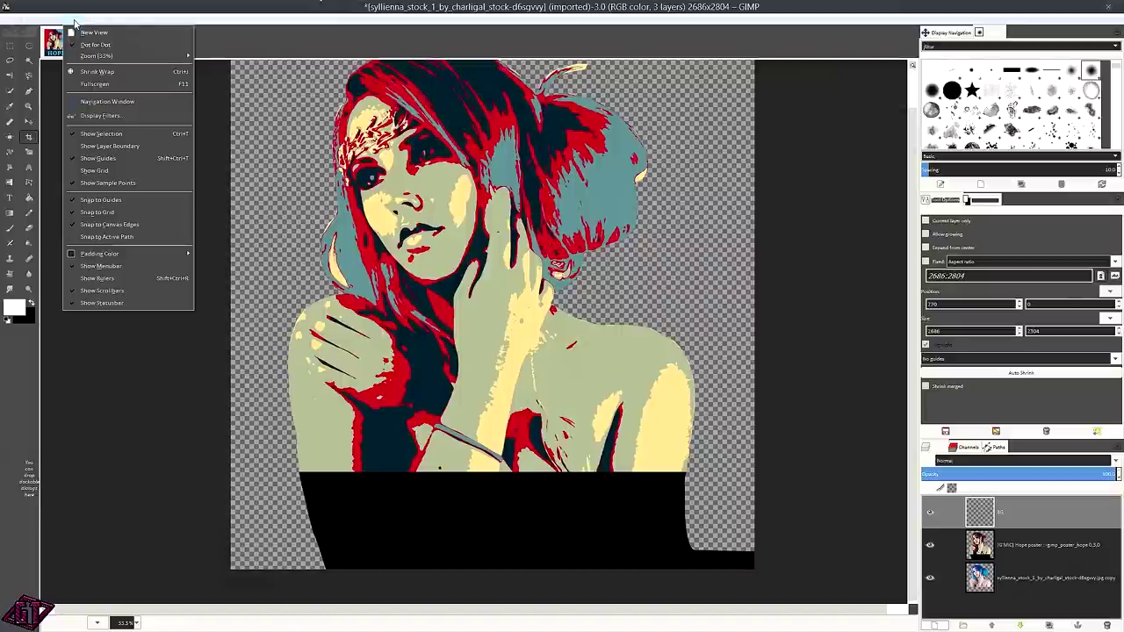
{"action": "left_click", "coordinate": [120, 280]}
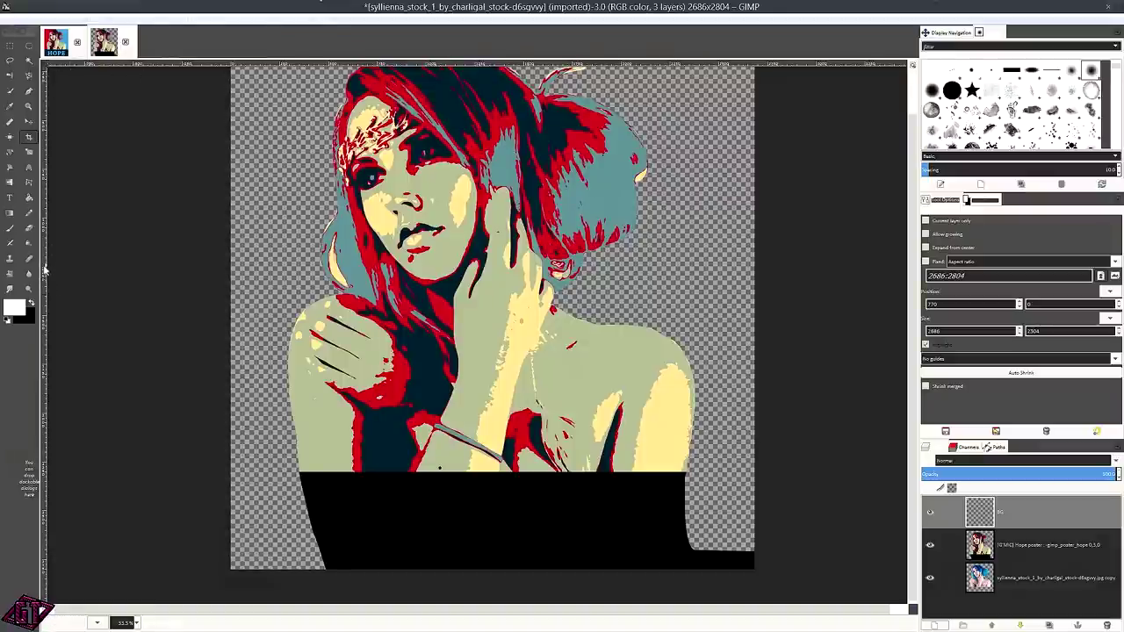
Place a vertical guide down the approximate middle of the canvas.
{"action": "left_click_drag", "start_coordinate": [44, 290], "coordinate": [494, 384]}
{"action": "key", "text": "minus"}
{"action": "key", "text": "minus"}
{"action": "key", "text": "plus"}
{"action": "key", "text": "minus"}
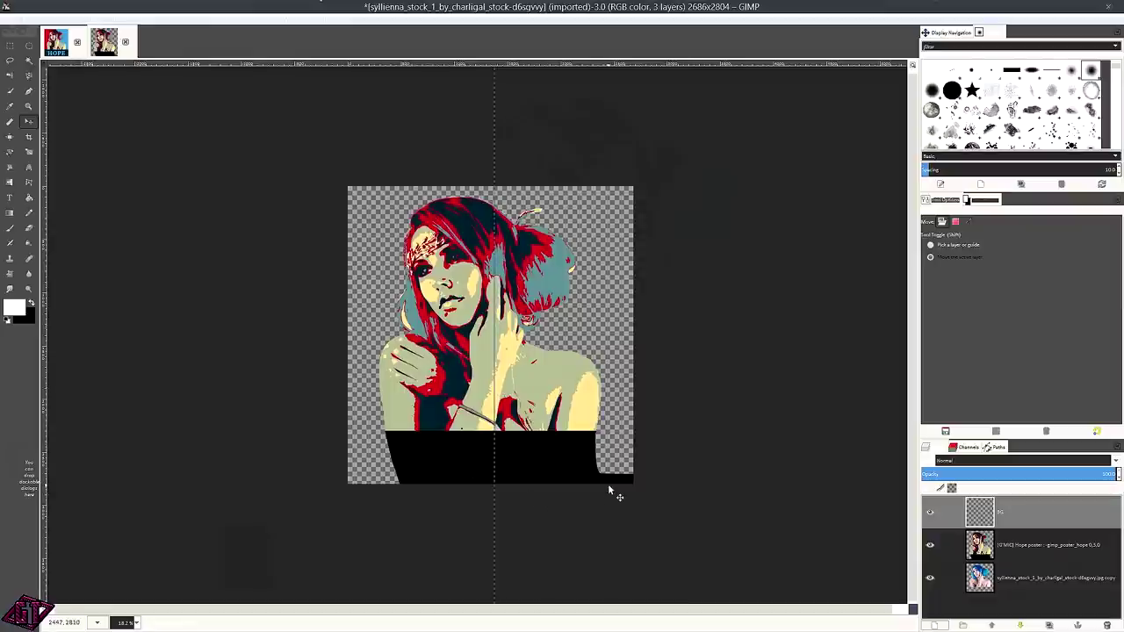
Make a rectangular selection of about 1617 × 3141 px over the canvas's left half, aligning its right edge to the vertical guide.
{"action": "left_click", "coordinate": [11, 46]}
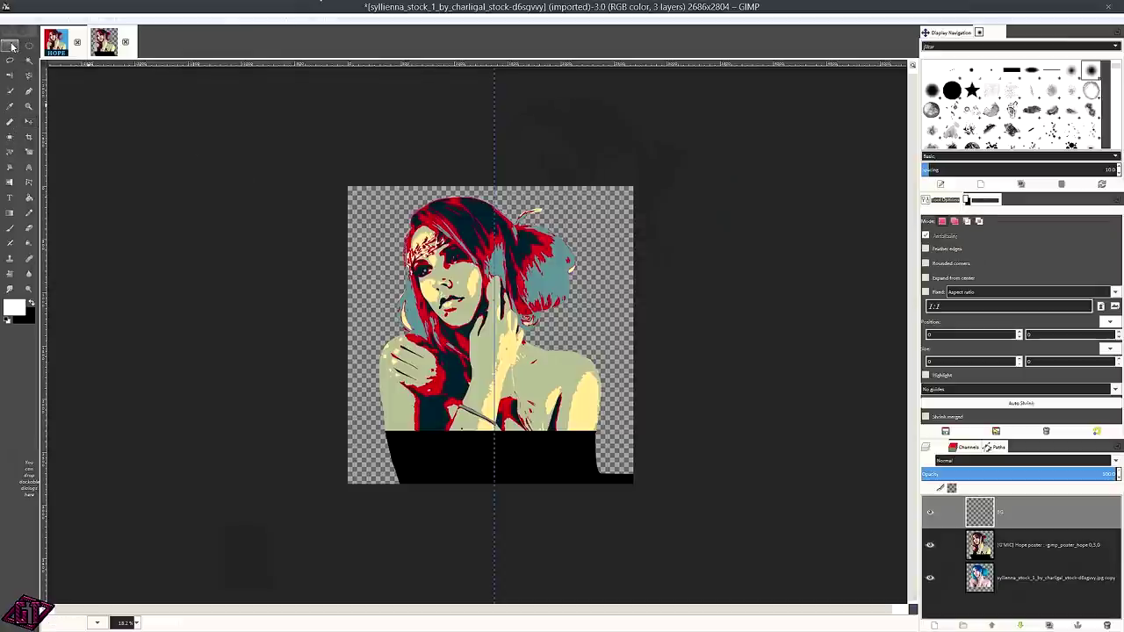
{"action": "left_click", "coordinate": [77, 22]}
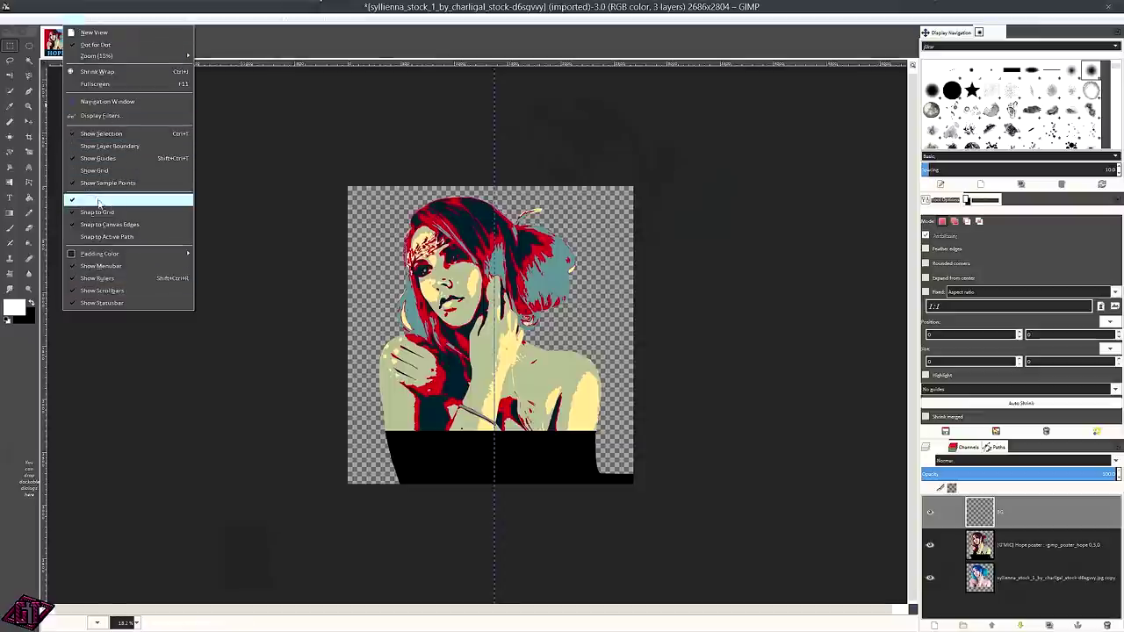
{"action": "left_click", "coordinate": [379, 9]}
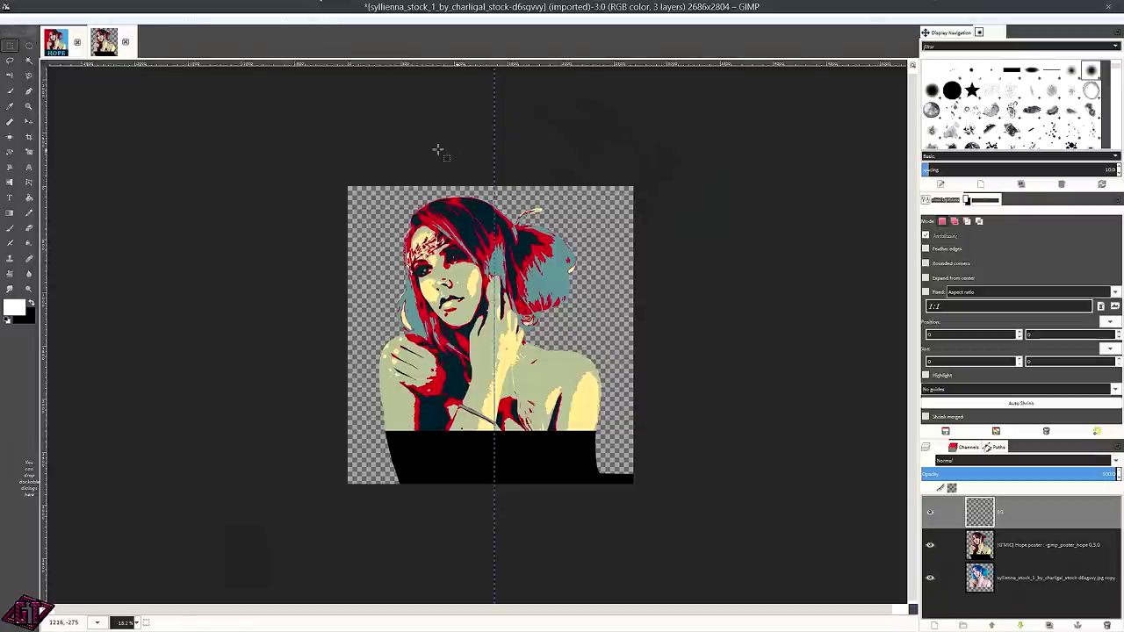
{"action": "left_click_drag", "start_coordinate": [323, 172], "coordinate": [421, 295]}
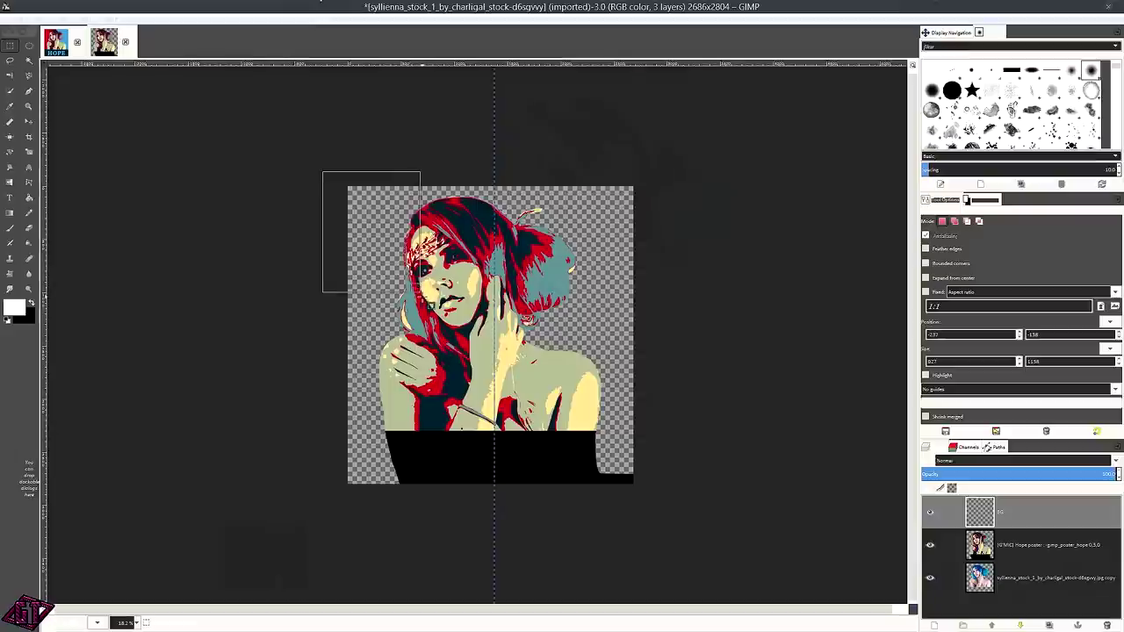
{"action": "left_click_drag", "start_coordinate": [456, 362], "coordinate": [492, 504]}
{"action": "scroll", "coordinate": [492, 504], "scroll_direction": "up", "scroll_amount": 6}
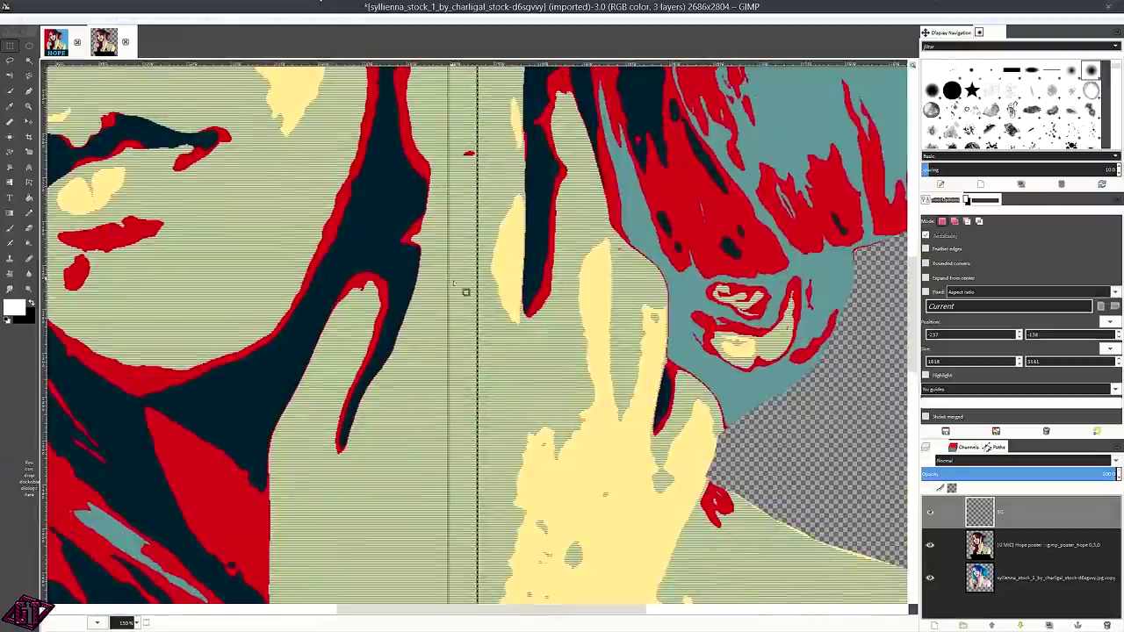
{"action": "mouse_move", "coordinate": [465, 292]}
{"action": "left_mouse_down"}
{"action": "mouse_move", "coordinate": [452, 296]}
{"action": "mouse_move", "coordinate": [463, 302]}
{"action": "left_mouse_up"}
{"action": "scroll", "coordinate": [425, 383], "scroll_direction": "down", "scroll_amount": 5}
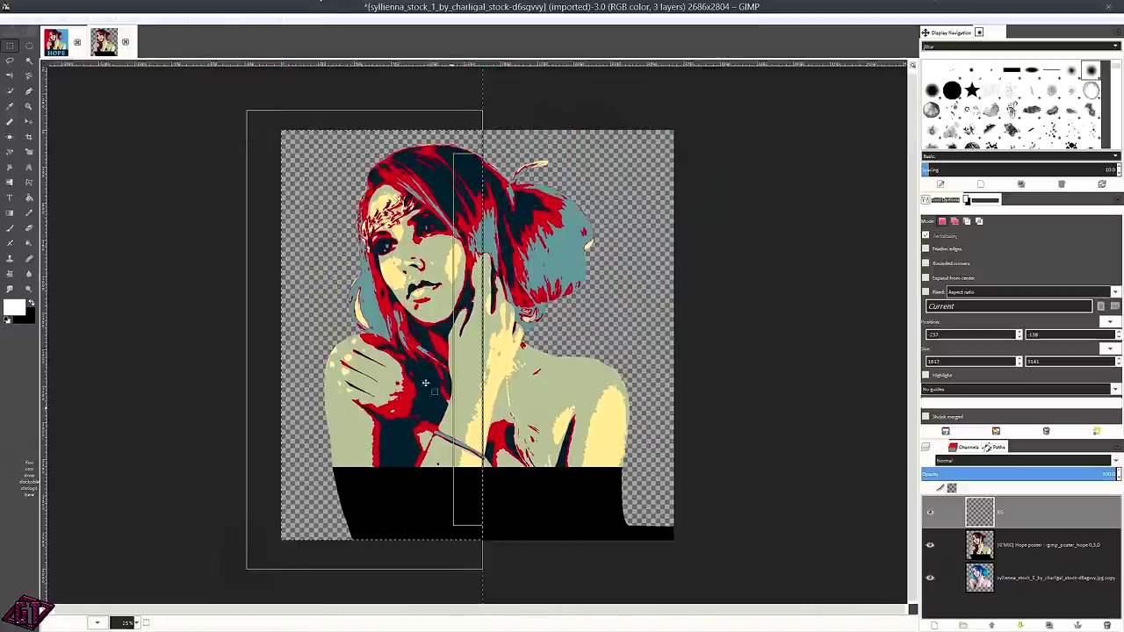
Set the foreground color to the red d00117 from the color history.
{"action": "left_click", "coordinate": [14, 307]}
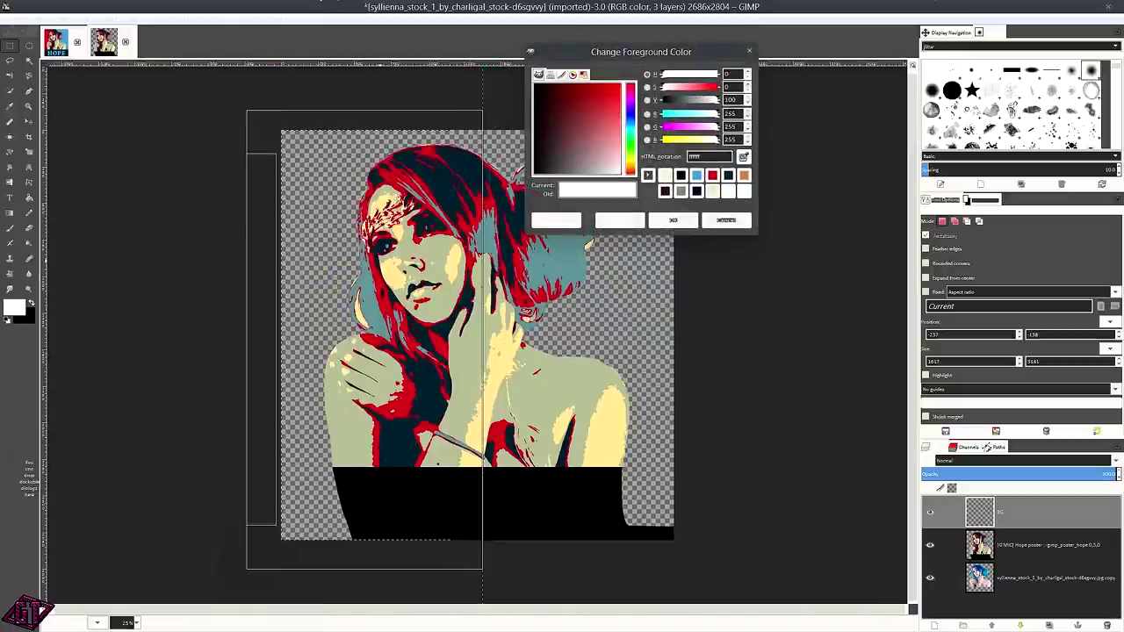
{"action": "left_click", "coordinate": [713, 178]}
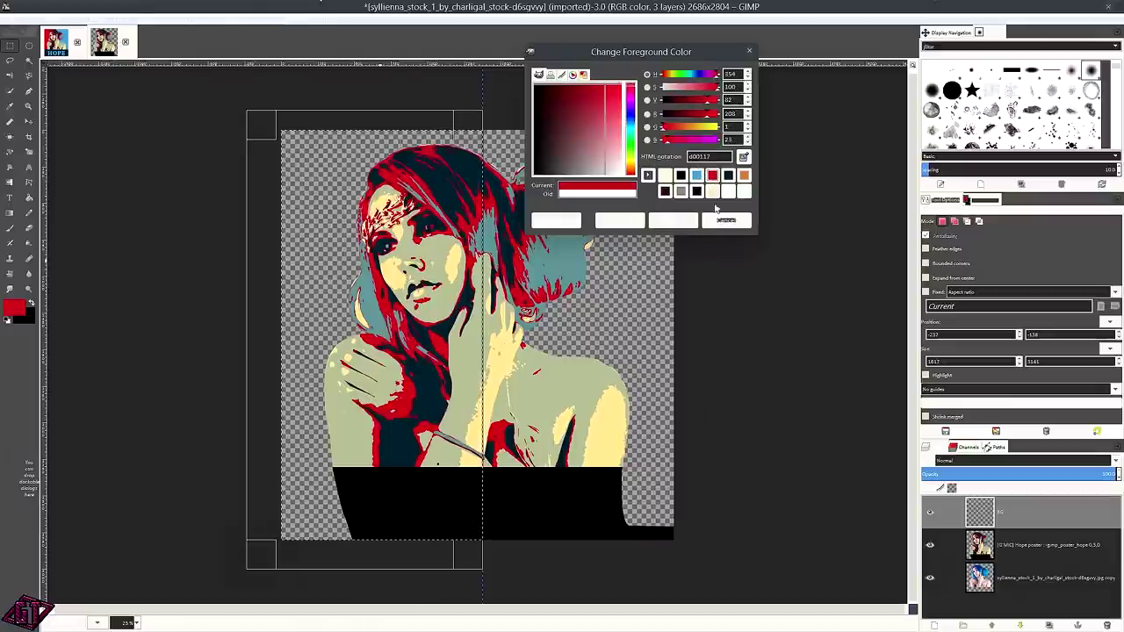
{"action": "left_click", "coordinate": [674, 221]}
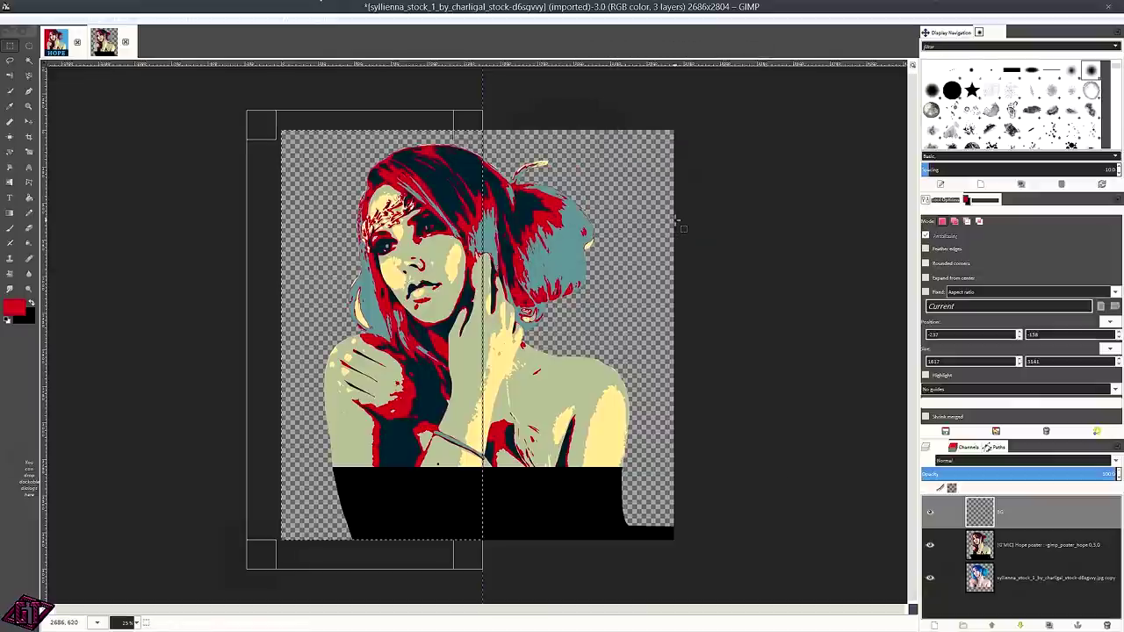
Fill the selected left half of the BG layer with red and move the selection outline right to the vertical guide.
{"action": "left_click_drag", "start_coordinate": [10, 312], "coordinate": [356, 232]}
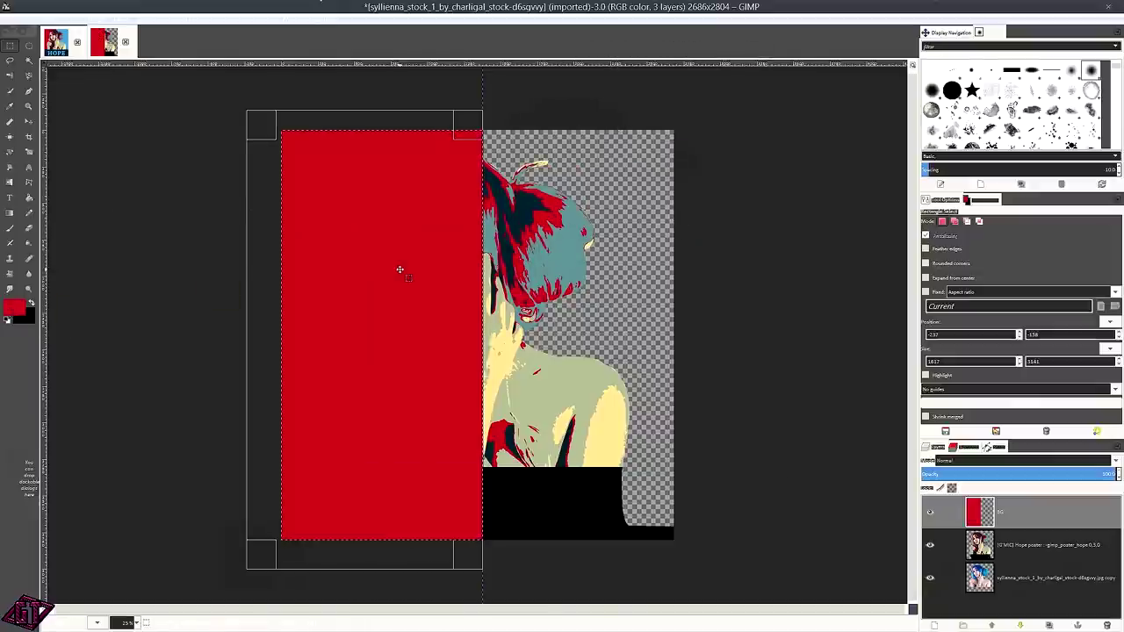
{"action": "left_click", "coordinate": [29, 125]}
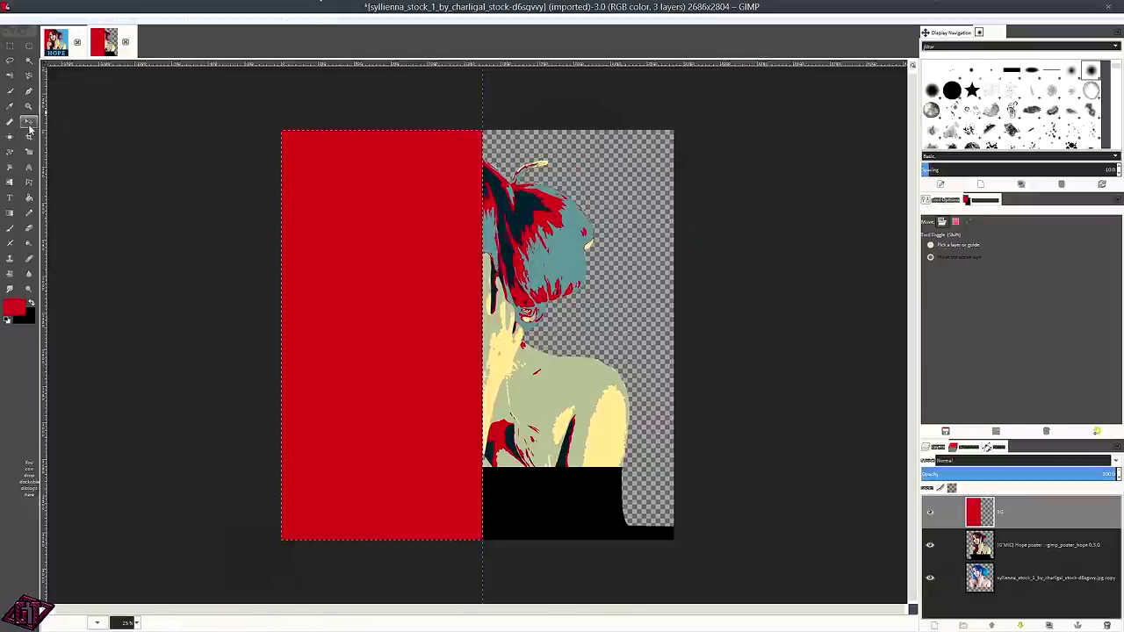
{"action": "left_click", "coordinate": [969, 225]}
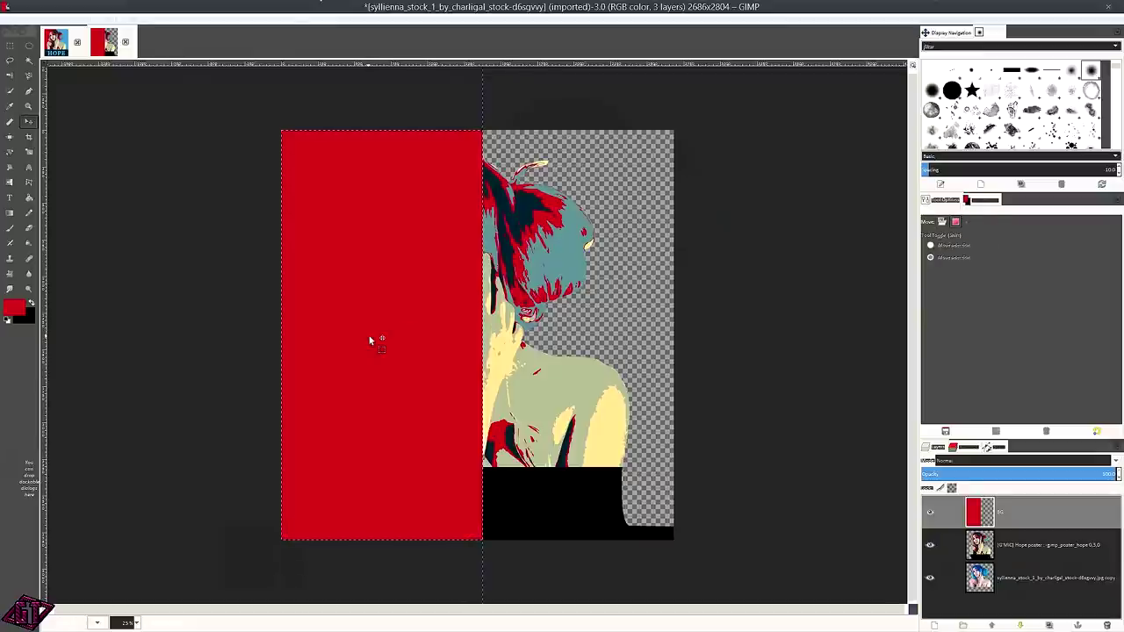
{"action": "key", "text": "shift+Right"}
{"action": "key", "text": "shift+Right"}
{"action": "key", "text": "shift+Right"}
{"action": "key", "text": "shift+Right"}
{"action": "key", "text": "shift+Right"}
{"action": "key", "text": "shift+Right"}
{"action": "key", "text": "shift+Right"}
{"action": "key", "text": "shift+Right"}
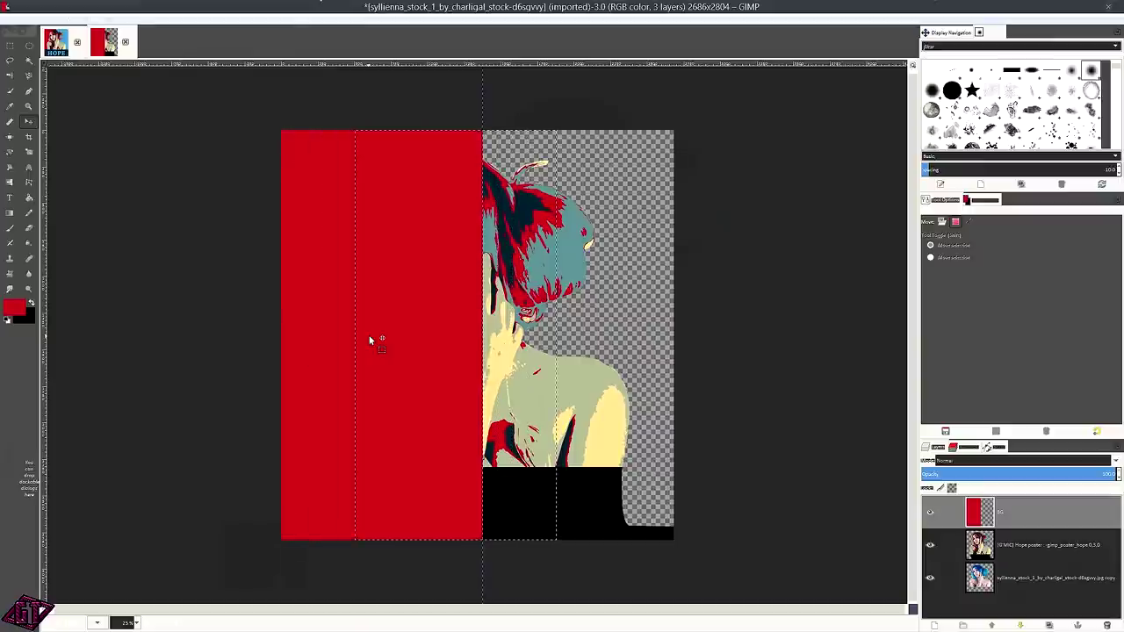
{"action": "key", "text": "shift+Right"}
{"action": "key", "text": "shift+Right"}
{"action": "key", "text": "shift+Right"}
{"action": "key", "text": "shift+Right"}
{"action": "key", "text": "shift+Right"}
{"action": "key", "text": "shift+Right"}
{"action": "key", "text": "shift+Right"}
{"action": "key", "text": "shift+Right"}
{"action": "key", "text": "shift+Right"}
{"action": "key", "text": "shift+Right"}
{"action": "key", "text": "shift+Right"}
{"action": "key", "text": "shift+Right"}
{"action": "key", "text": "shift+Right"}
{"action": "key", "text": "shift+Right"}
{"action": "key", "text": "shift+Right"}
{"action": "key", "text": "shift+Right"}
{"action": "key", "text": "shift+Right"}
{"action": "key", "text": "shift+Right"}
{"action": "key", "text": "shift+Right"}
{"action": "key", "text": "shift+Right"}
{"action": "key", "text": "shift+Right"}
{"action": "key", "text": "shift+Right"}
{"action": "key", "text": "shift+Right"}
{"action": "key", "text": "shift+Right"}
{"action": "key", "text": "shift+Right"}
{"action": "key", "text": "shift+Right"}
{"action": "key", "text": "shift+Right"}
{"action": "key", "text": "shift+Right"}
{"action": "key", "text": "shift+Right"}
{"action": "key", "text": "shift+Right"}
{"action": "key", "text": "shift+Right"}
{"action": "key", "text": "shift+Right"}
{"action": "key", "text": "shift+Right"}
{"action": "key", "text": "shift+Right"}
{"action": "key", "text": "shift+Right"}
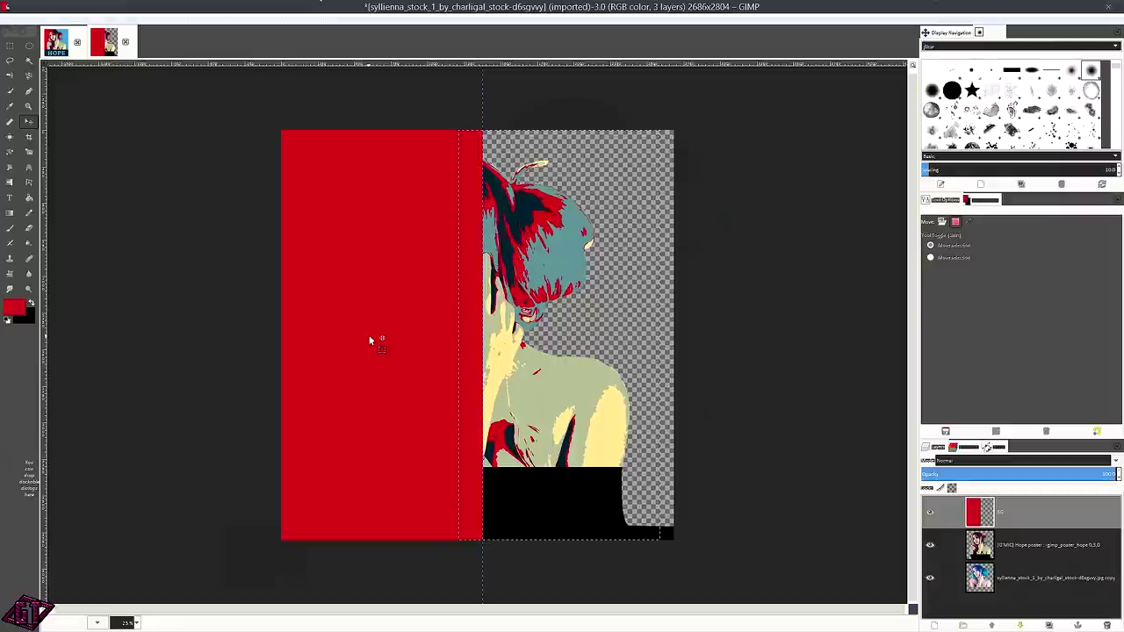
{"action": "key", "text": "shift+Right"}
{"action": "key", "text": "shift"}
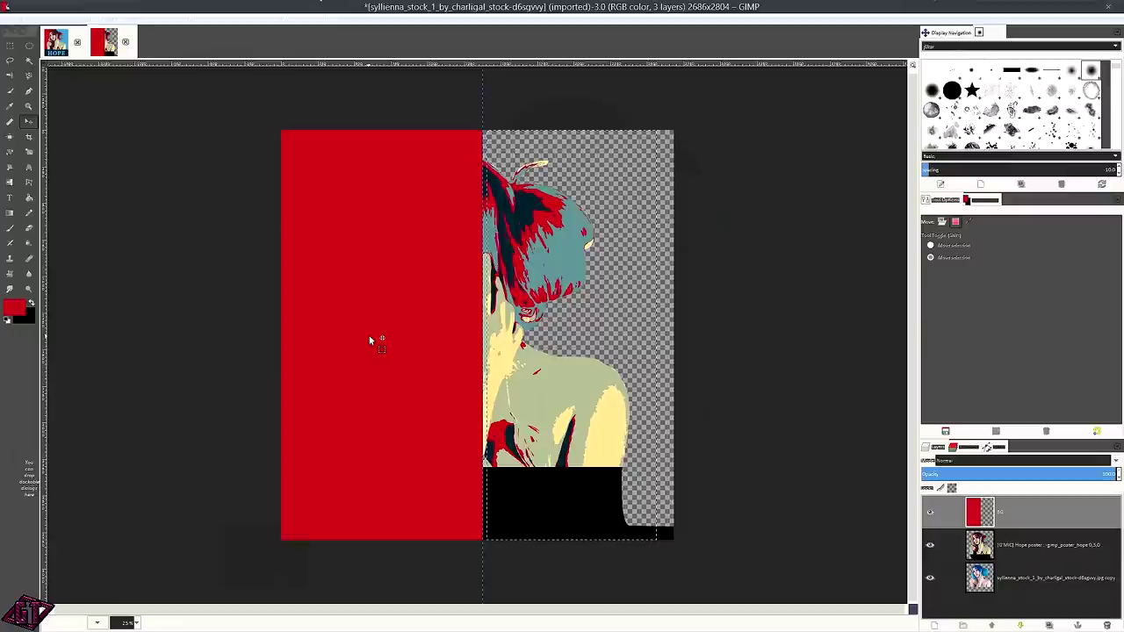
{"action": "key", "text": "ctrl+shift+a"}
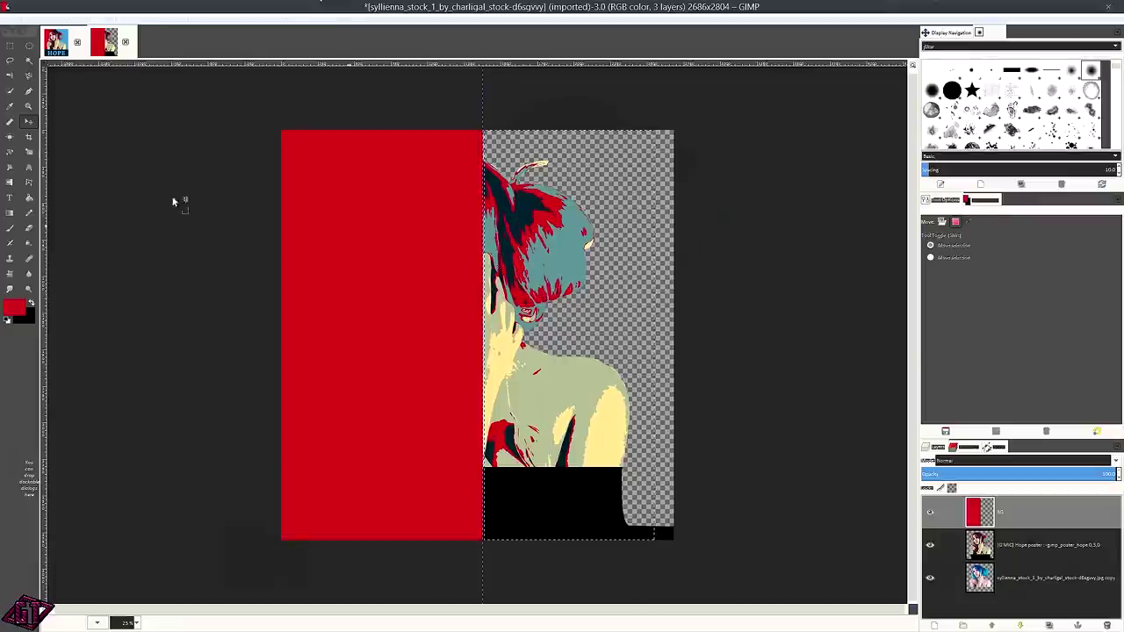
Scale the selection outline to about 1374 px wide so it spans from the guide to the canvas's right edge.
{"action": "left_click", "coordinate": [28, 152]}
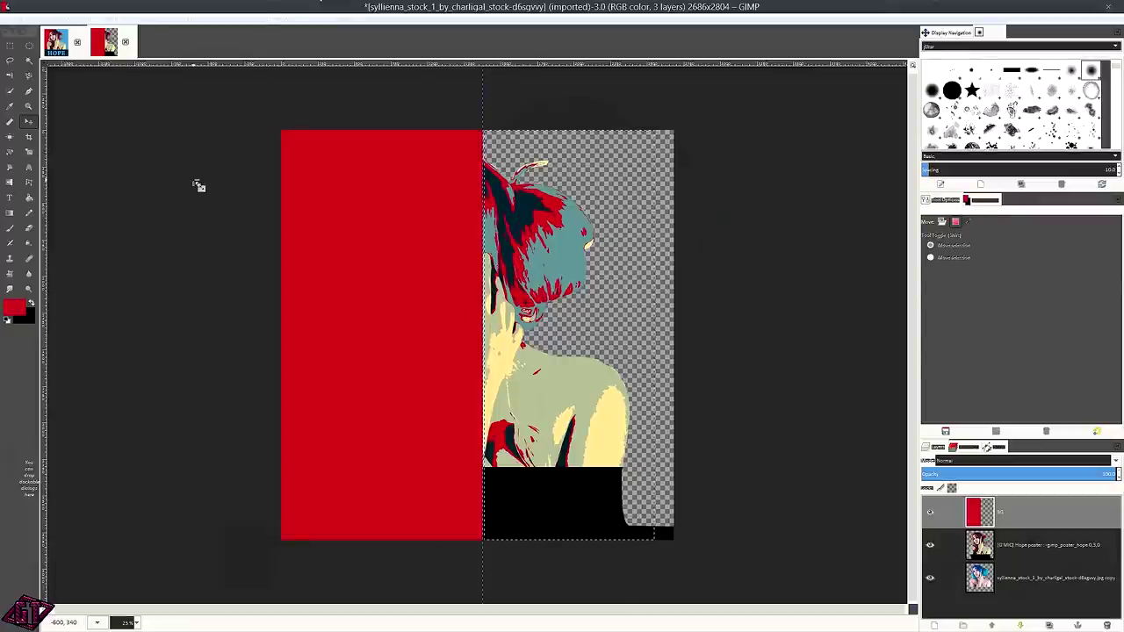
{"action": "left_click", "coordinate": [198, 183]}
{"action": "left_click", "coordinate": [965, 222]}
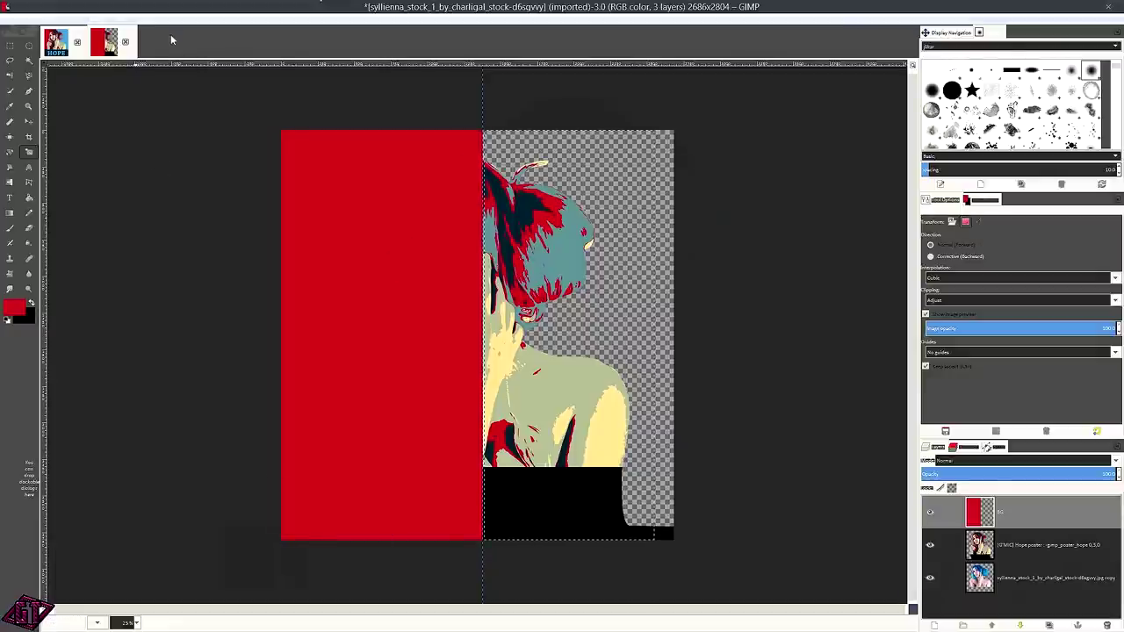
{"action": "left_click", "coordinate": [418, 184]}
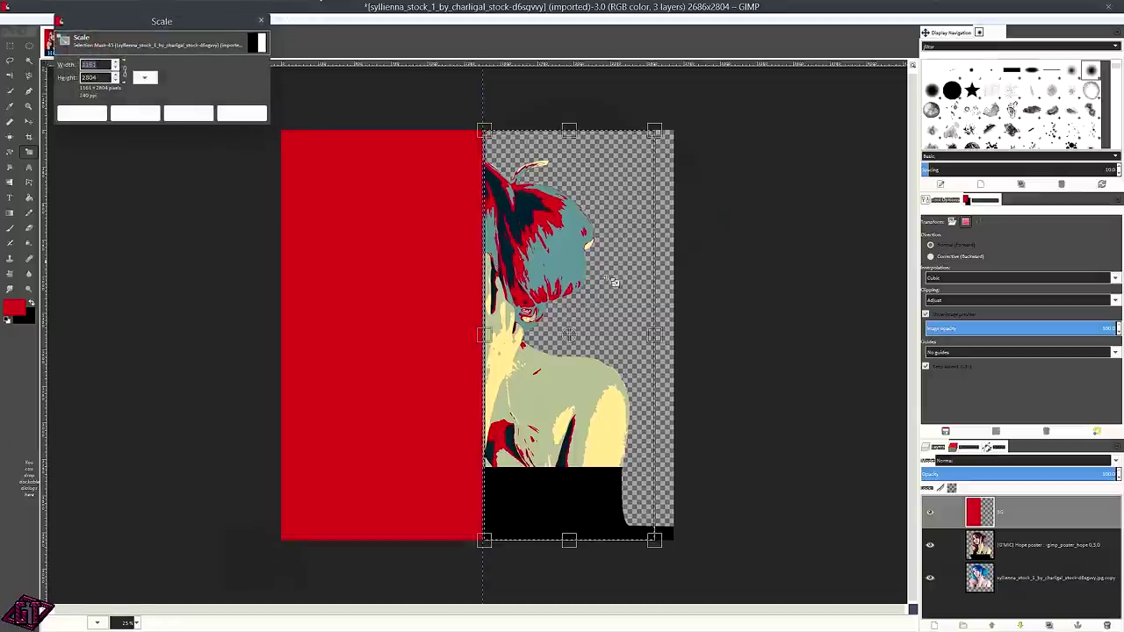
{"action": "left_click_drag", "start_coordinate": [663, 336], "coordinate": [695, 346]}
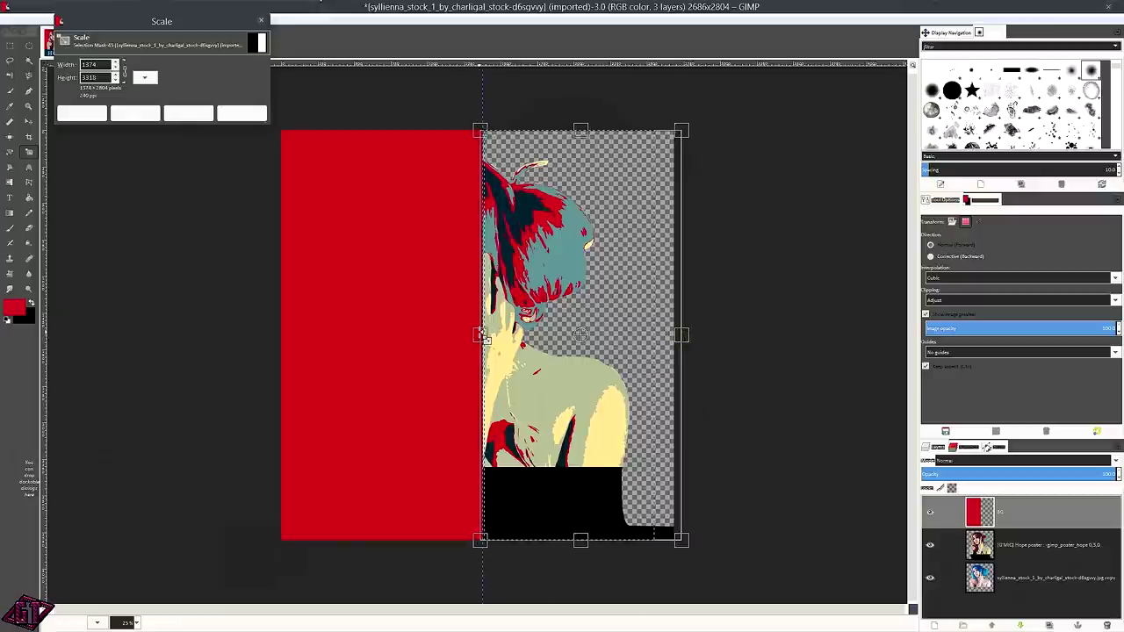
{"action": "left_click", "coordinate": [189, 113]}
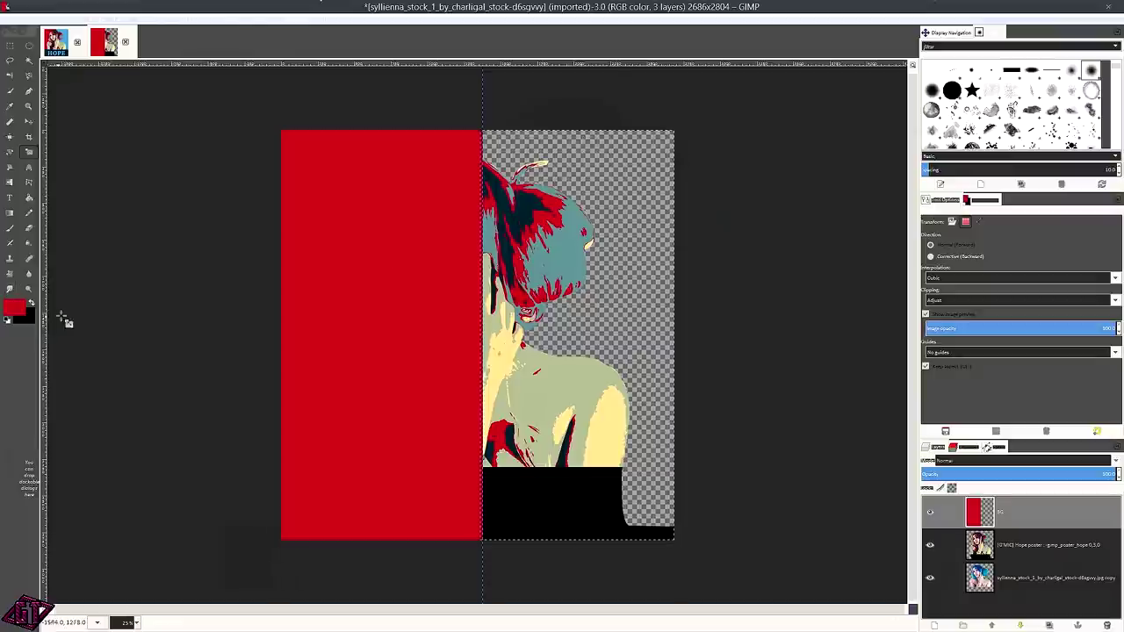
Sample the teal from the hair on the Hope poster layer and fill the BG layer's right half with it.
{"action": "left_click", "coordinate": [14, 107]}
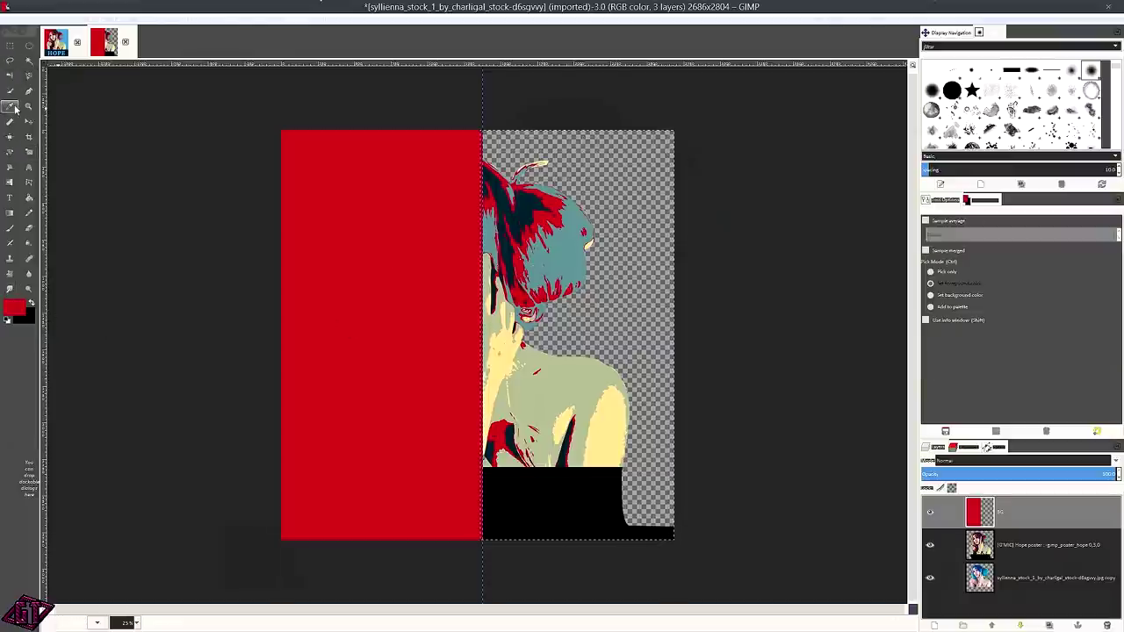
{"action": "left_click", "coordinate": [1008, 553]}
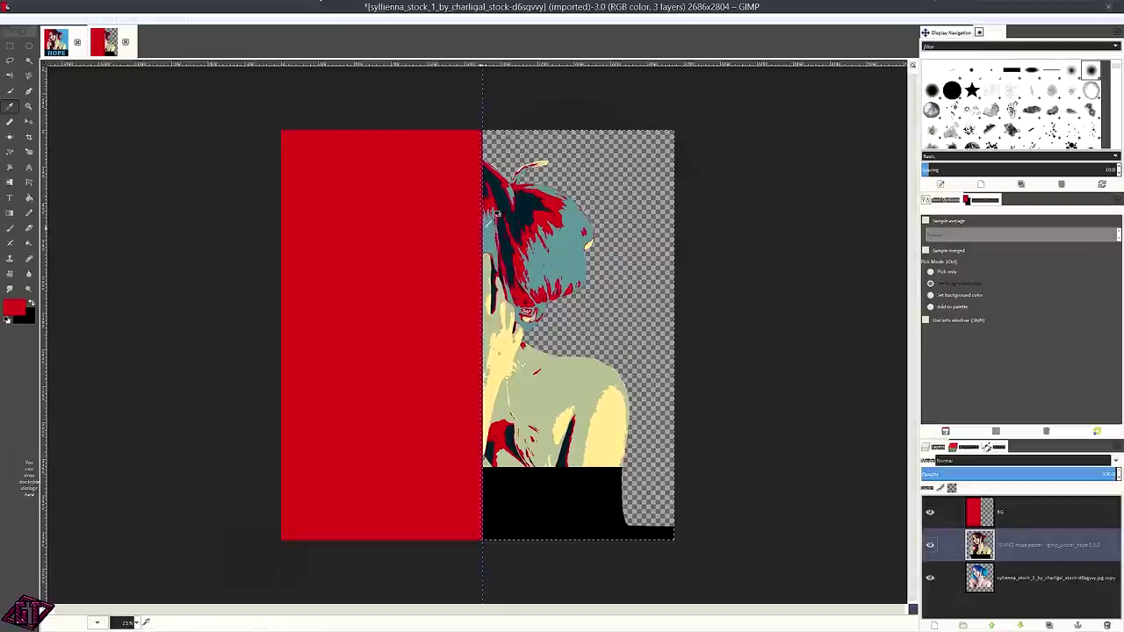
{"action": "left_click", "coordinate": [582, 216]}
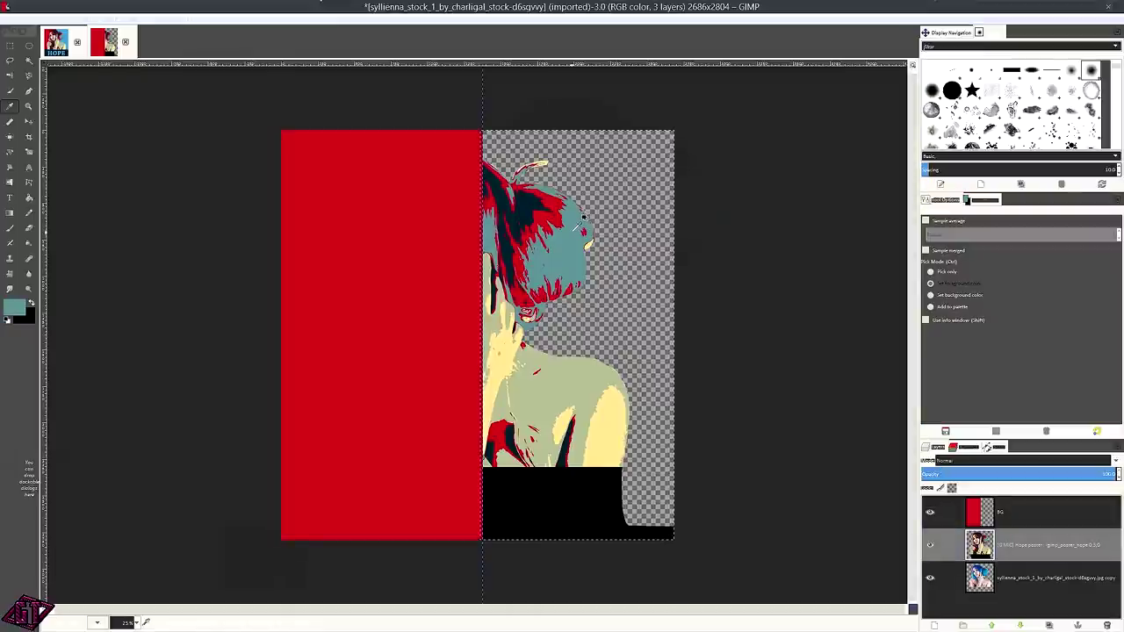
{"action": "left_click", "coordinate": [1020, 520]}
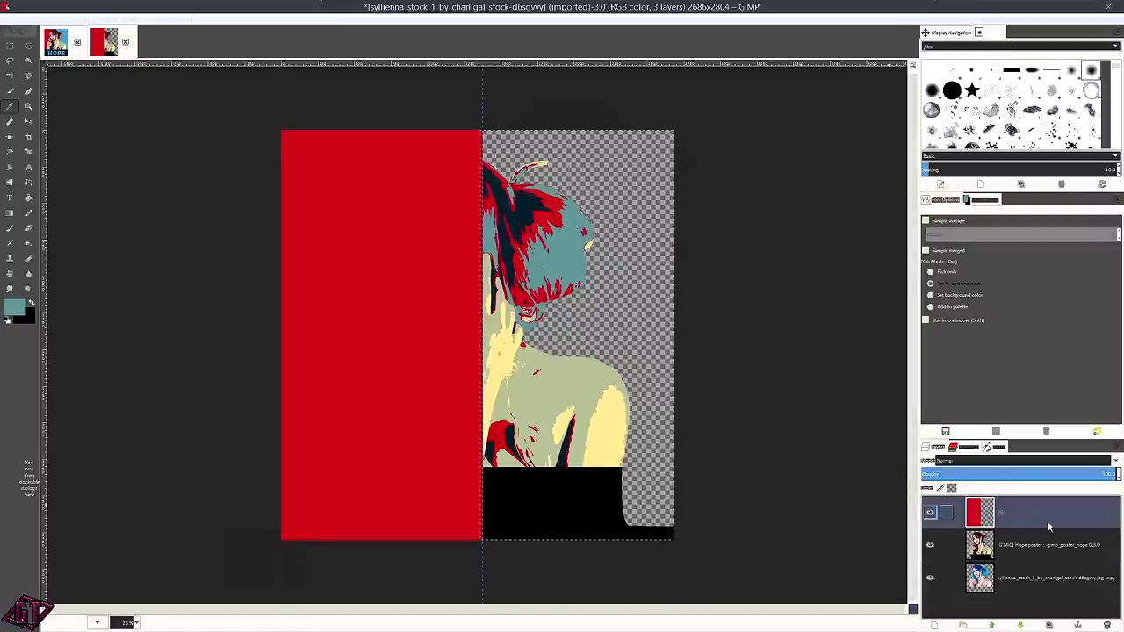
{"action": "left_click", "coordinate": [18, 307]}
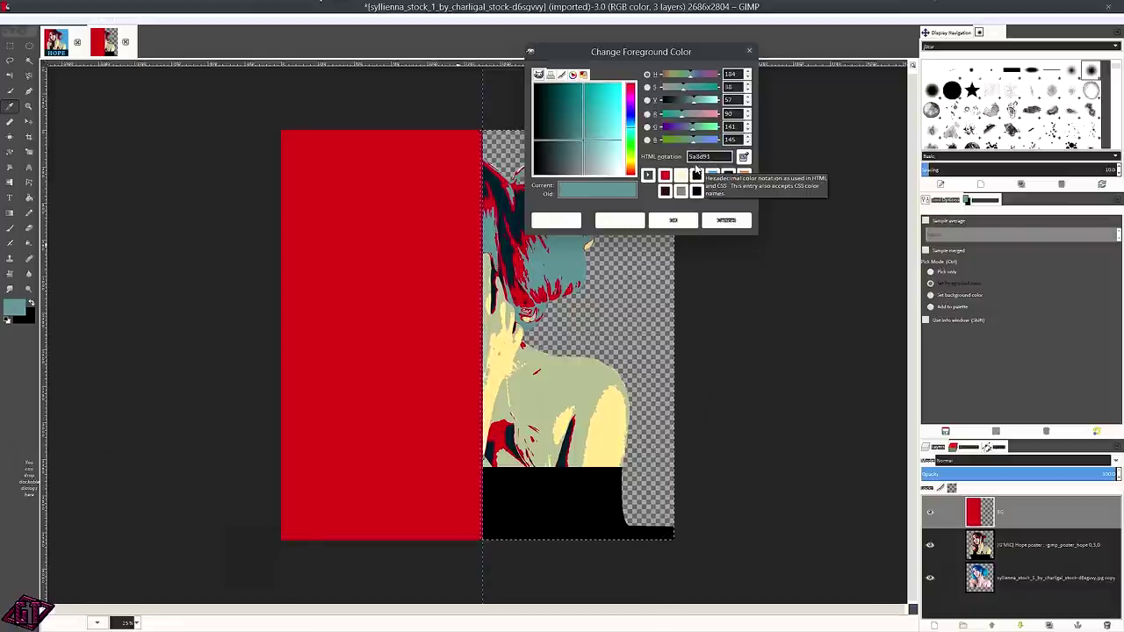
{"action": "left_click", "coordinate": [674, 220]}
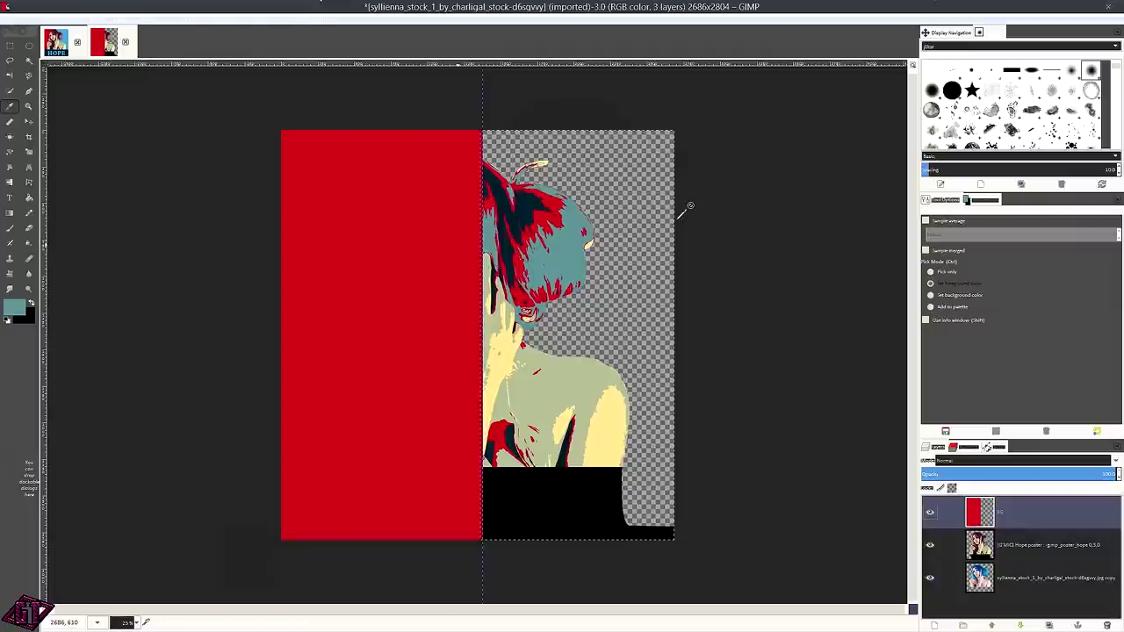
{"action": "left_click_drag", "start_coordinate": [13, 307], "coordinate": [592, 258]}
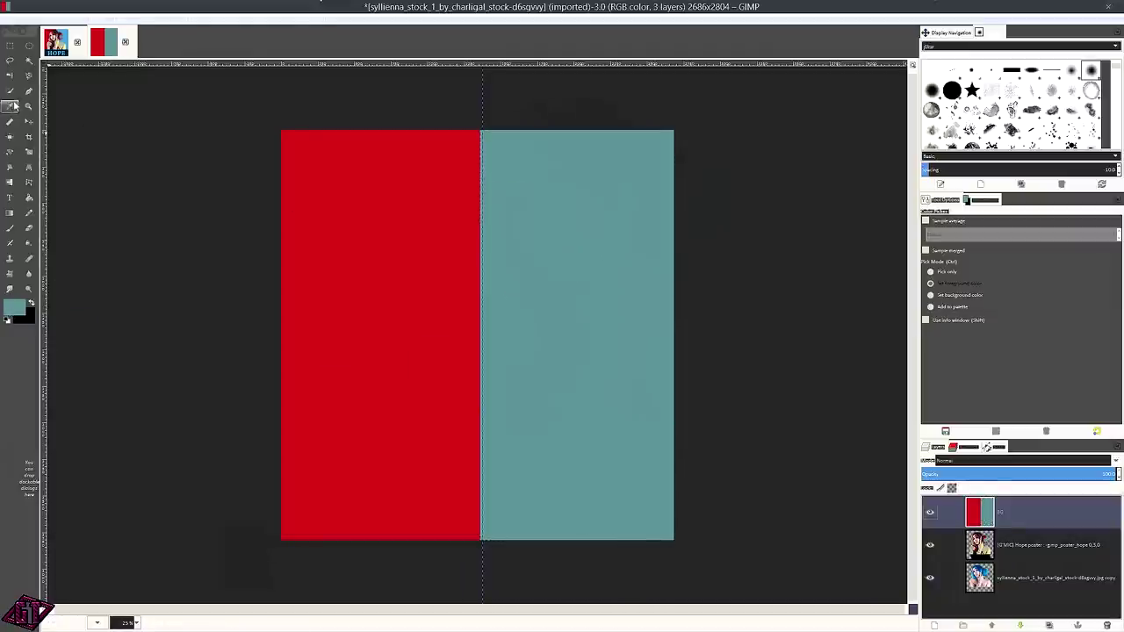
Remove the vertical guide and move the BG layer beneath the Hope poster layer.
{"action": "left_click", "coordinate": [29, 122]}
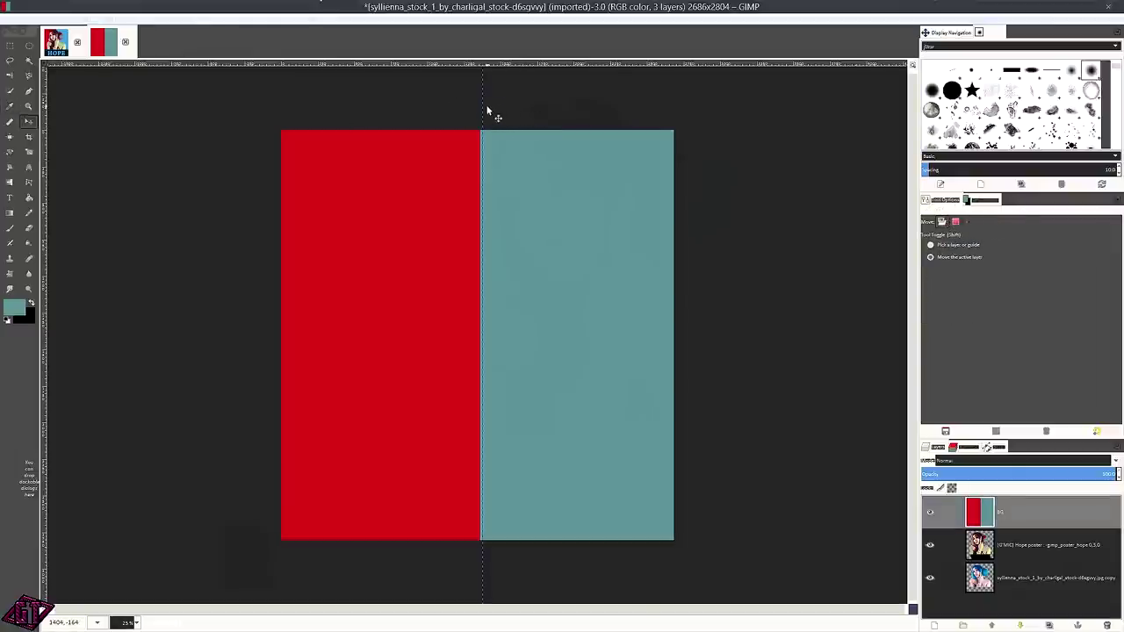
{"action": "left_click_drag", "start_coordinate": [483, 114], "coordinate": [9, 77]}
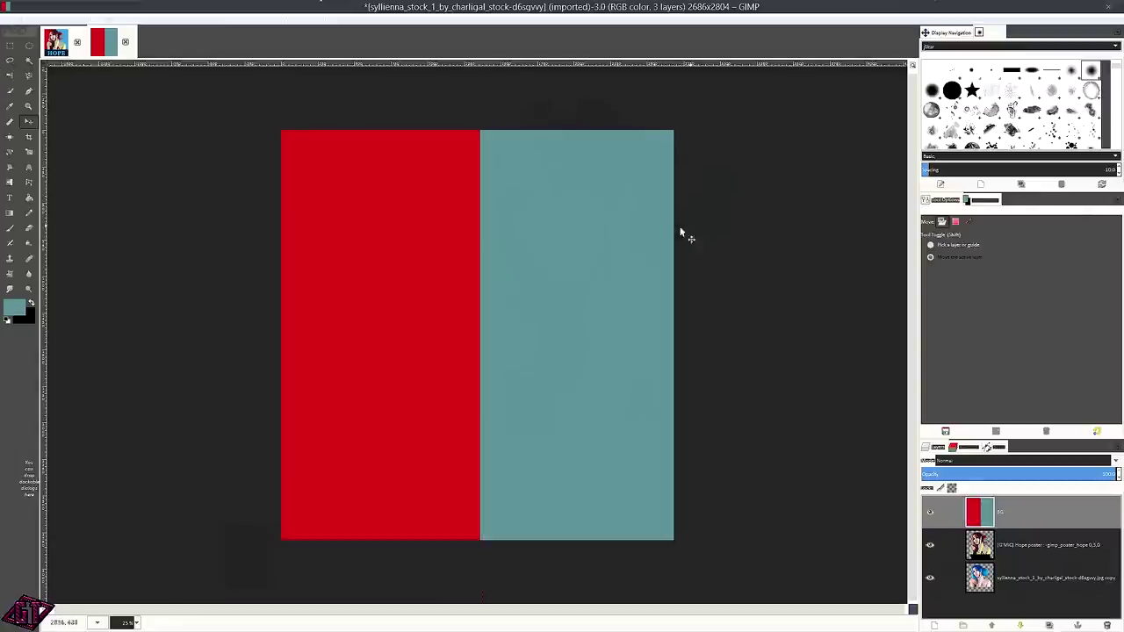
{"action": "left_click_drag", "start_coordinate": [1025, 513], "coordinate": [1021, 555]}
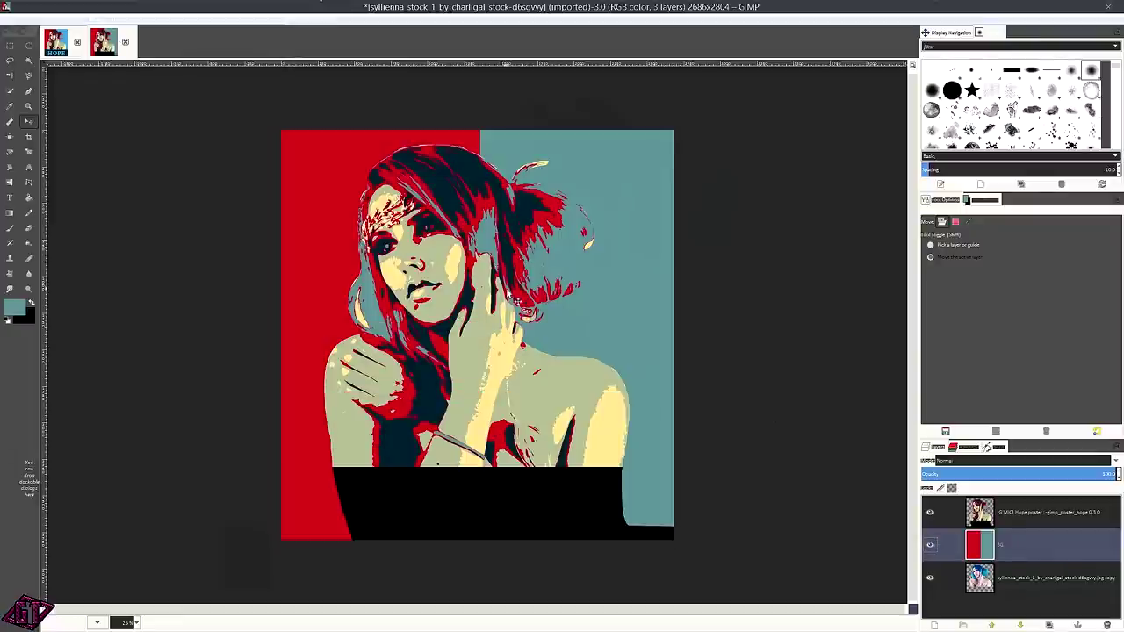
{"action": "scroll", "coordinate": [544, 389], "scroll_direction": "down", "scroll_amount": 2}
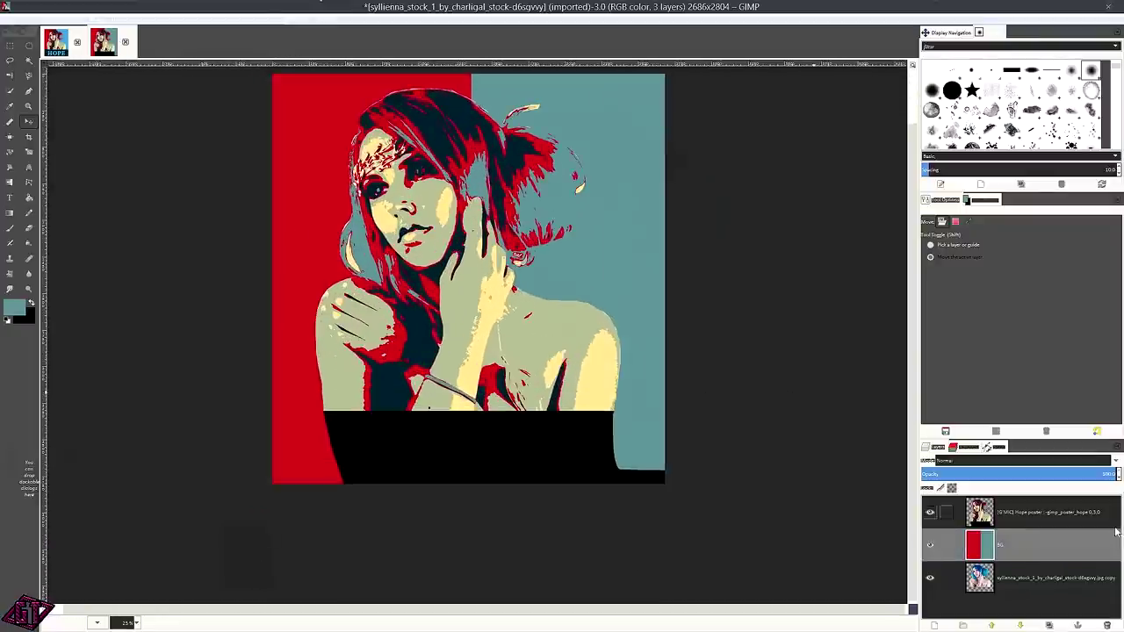
Create a transparent layer named "Dark Blue Border" above the Hope poster layer.
{"action": "left_click", "coordinate": [1052, 513]}
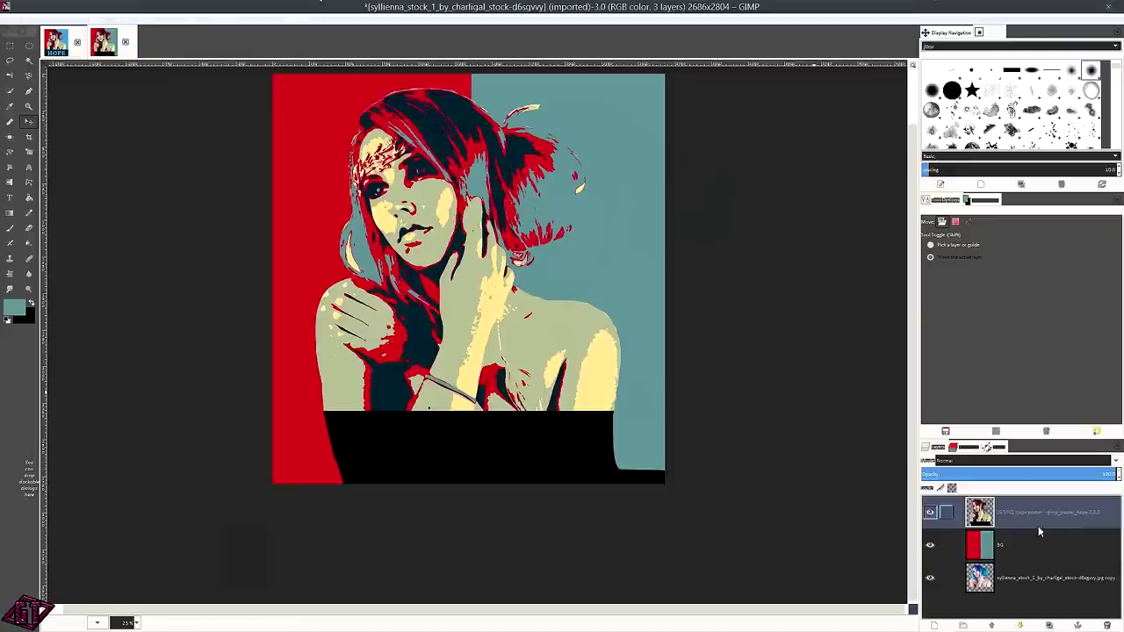
{"action": "left_click", "coordinate": [934, 625]}
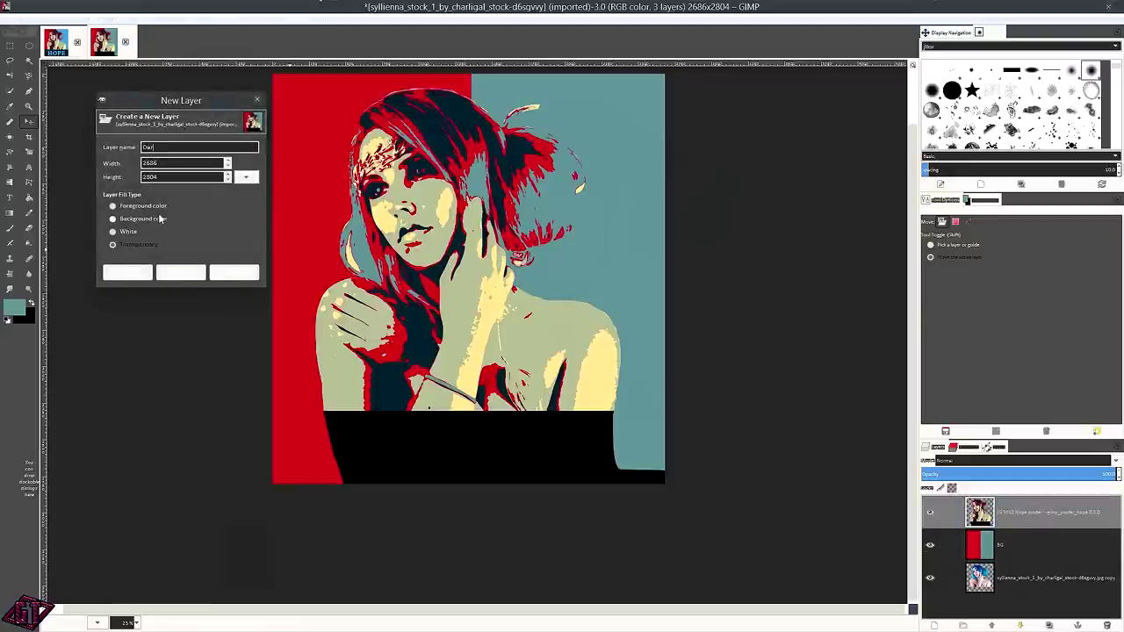
{"action": "type", "text": "Dark Blue Bo"}
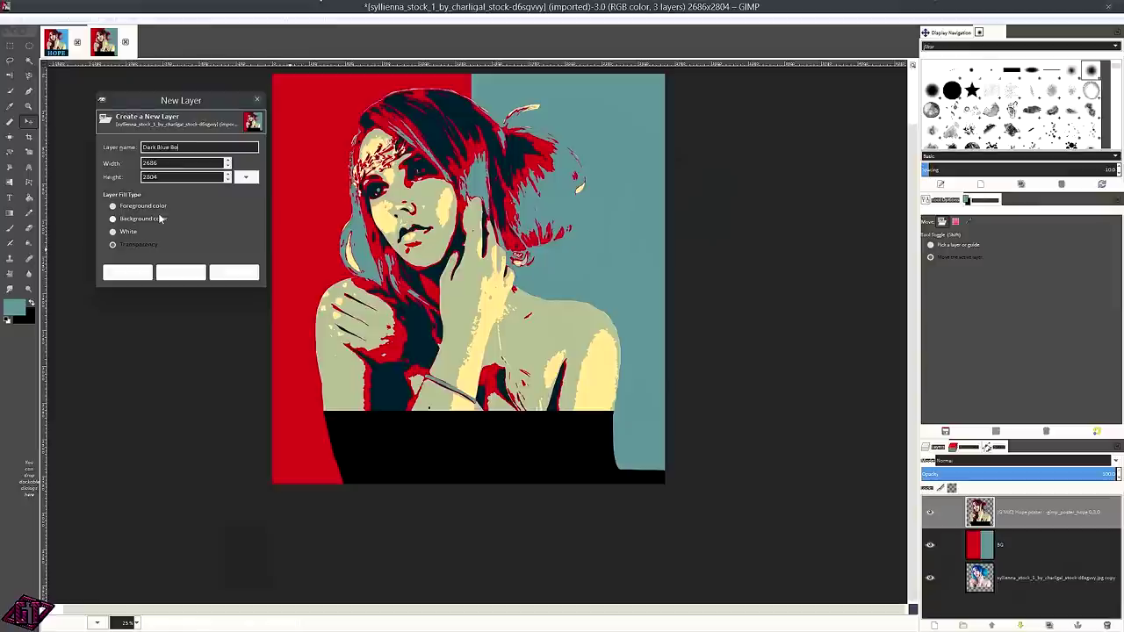
{"action": "type", "text": "rder"}
{"action": "key", "text": "Return"}
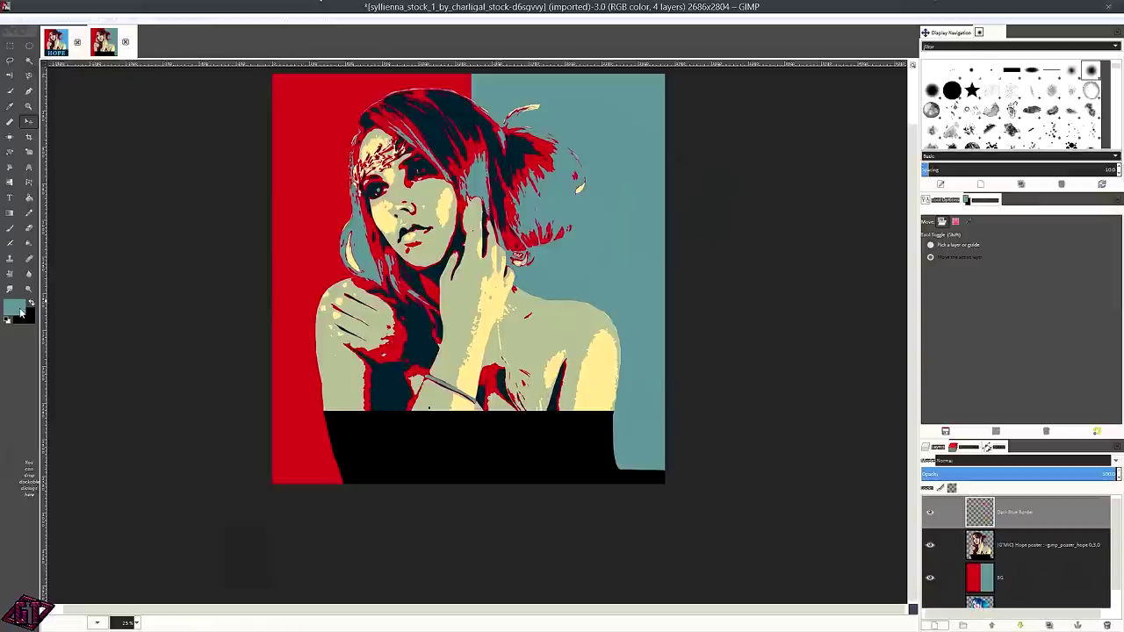
Set the foreground color to the dark blue 00202f from the color history.
{"action": "left_click", "coordinate": [19, 311]}
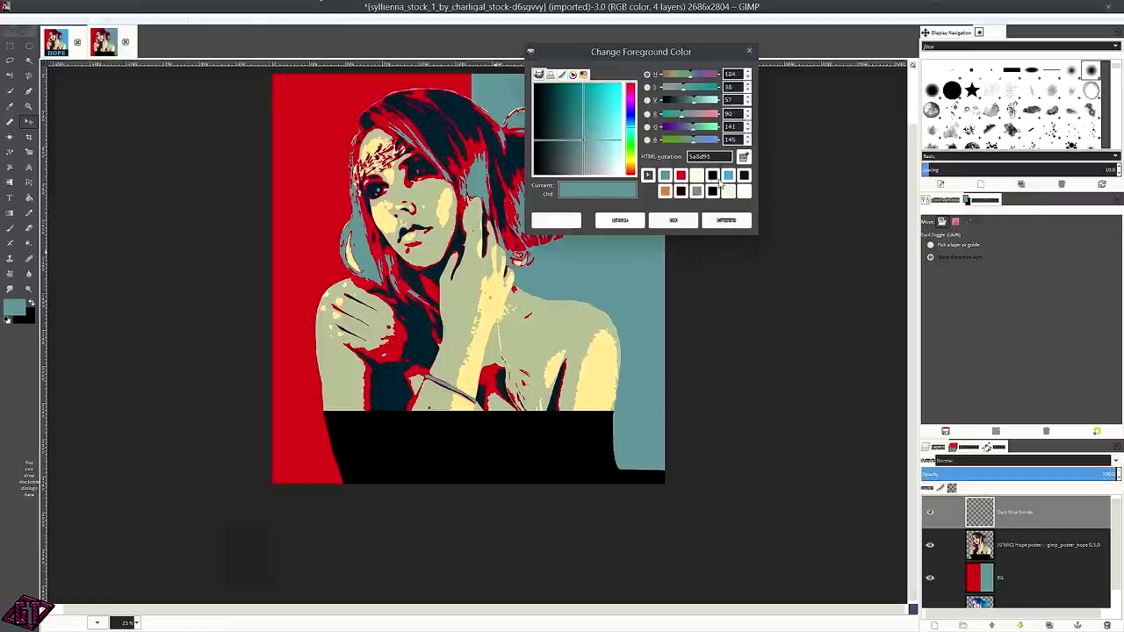
{"action": "left_click", "coordinate": [745, 176]}
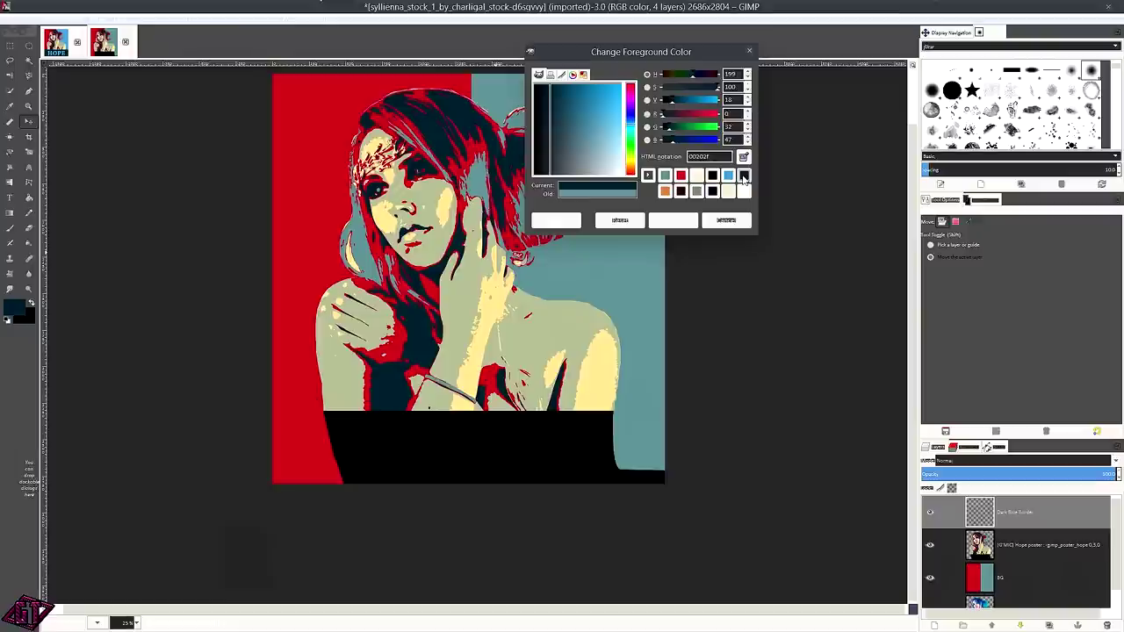
{"action": "left_click", "coordinate": [663, 226]}
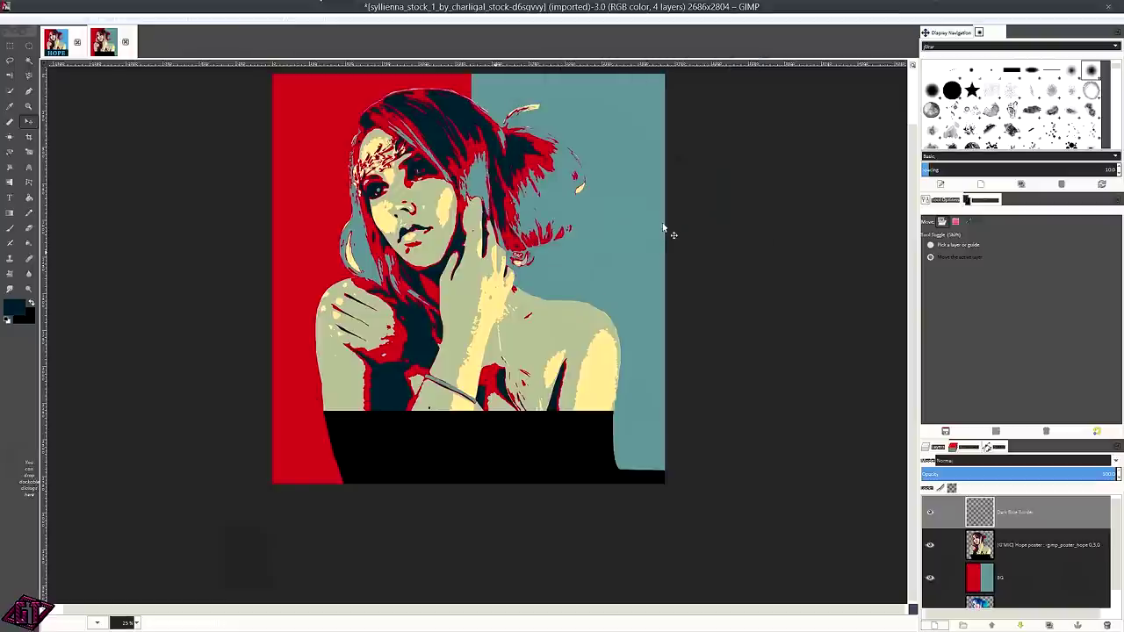
Draw a rectangular selection across the full width of the image's bottom, its upper edge at about 2300 px along the black area's top.
{"action": "left_click", "coordinate": [12, 48]}
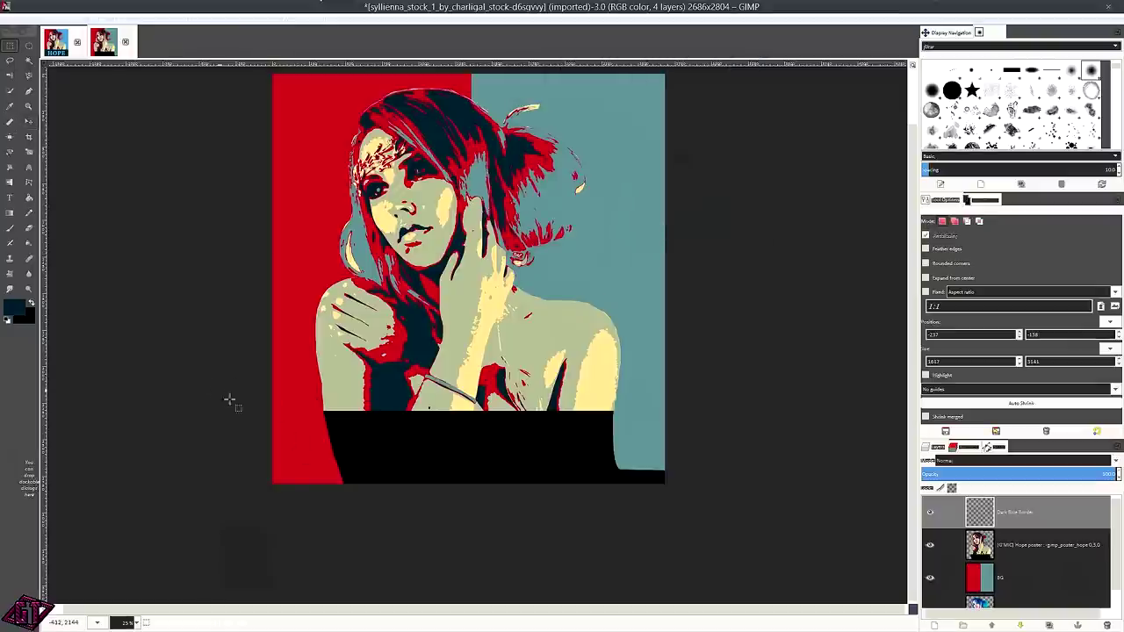
{"action": "left_click_drag", "start_coordinate": [211, 389], "coordinate": [691, 533]}
{"action": "left_click_drag", "start_coordinate": [430, 405], "coordinate": [451, 420]}
{"action": "scroll", "coordinate": [453, 423], "scroll_direction": "up", "scroll_amount": 6}
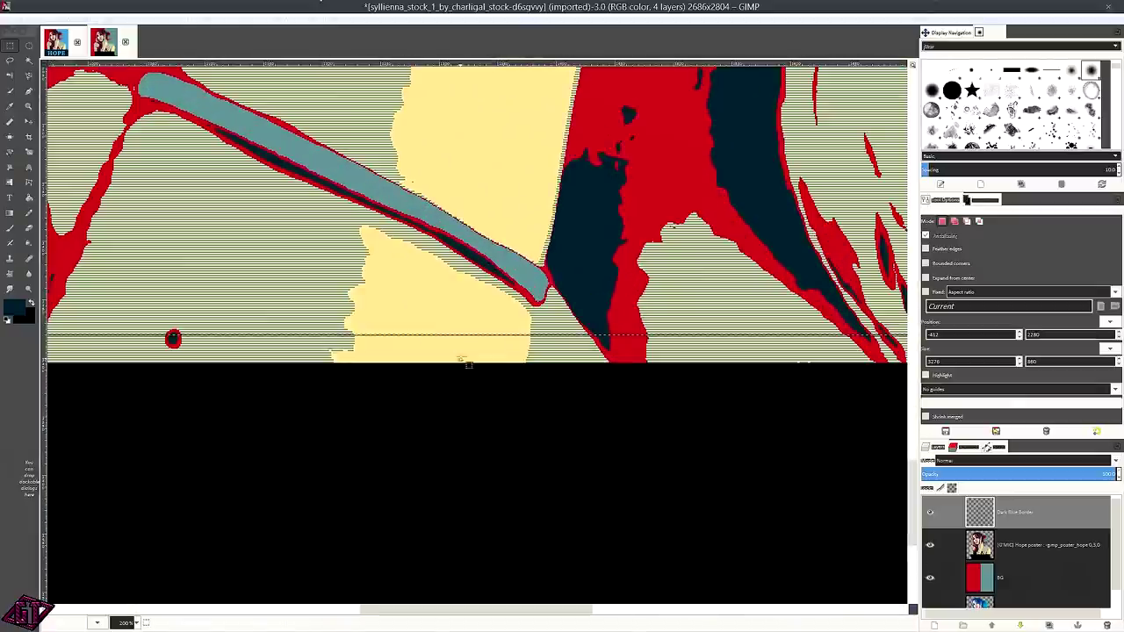
{"action": "left_click_drag", "start_coordinate": [459, 345], "coordinate": [460, 385]}
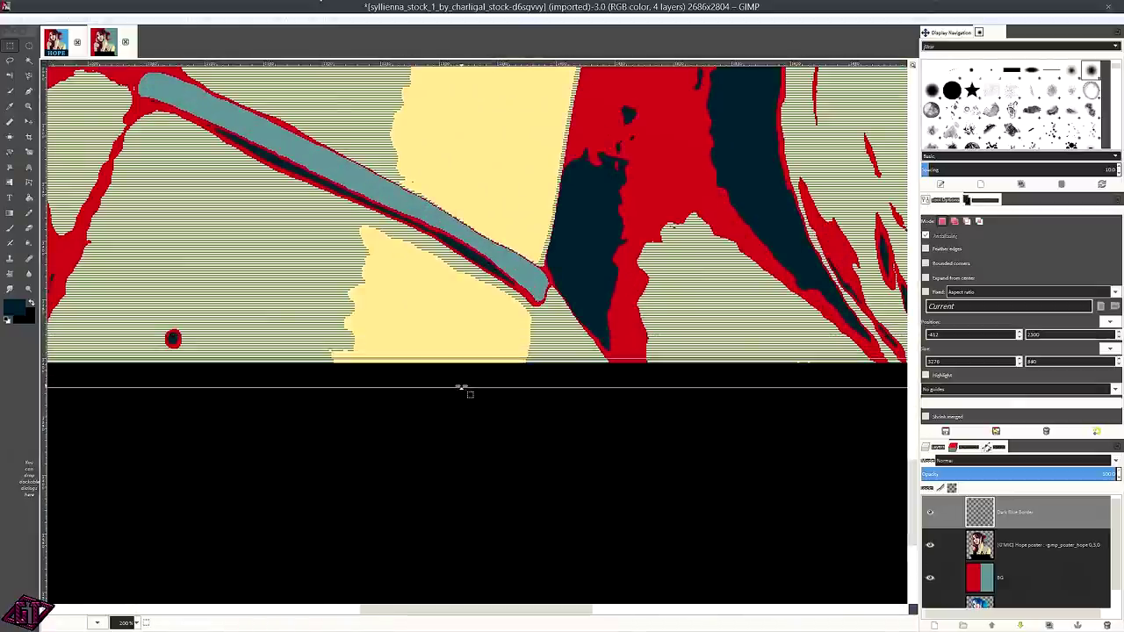
{"action": "scroll", "coordinate": [421, 396], "scroll_direction": "down", "scroll_amount": 4}
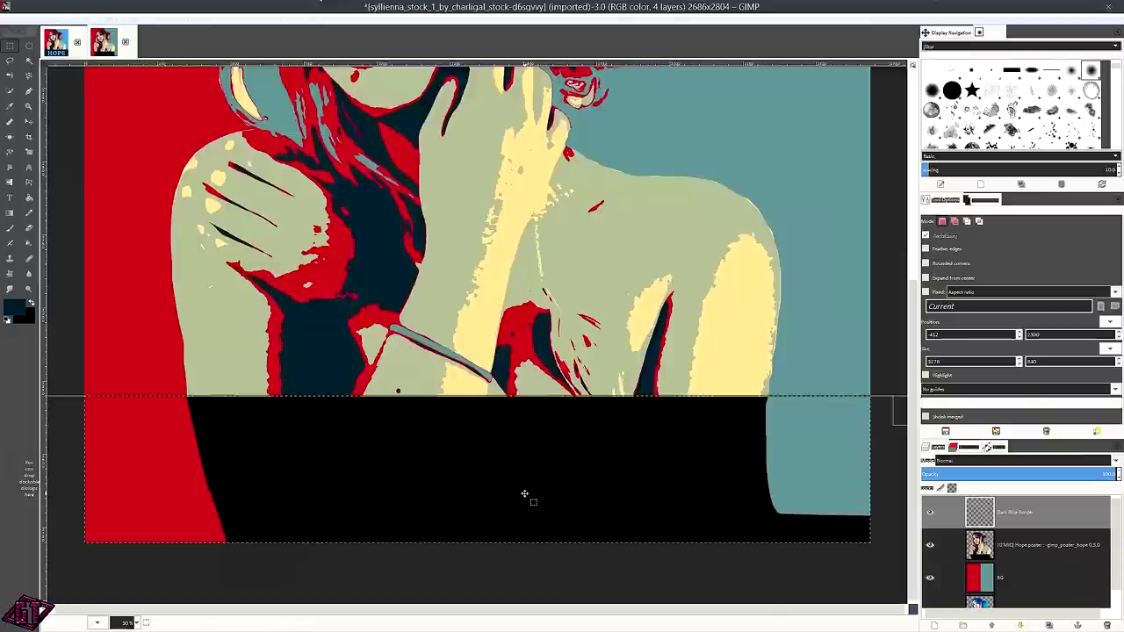
{"action": "scroll", "coordinate": [524, 495], "scroll_direction": "down", "scroll_amount": 2}
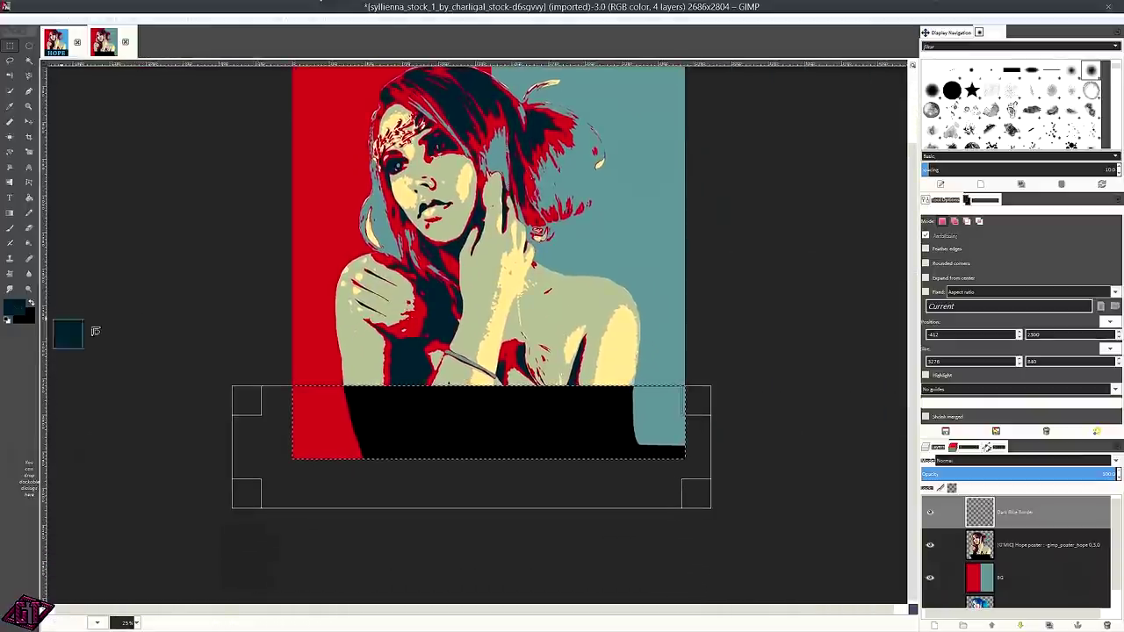
Fill the selected bottom strip on the Dark Blue Border layer with the dark blue foreground color and clear the selection.
{"action": "left_click_drag", "start_coordinate": [475, 424], "coordinate": [492, 431]}
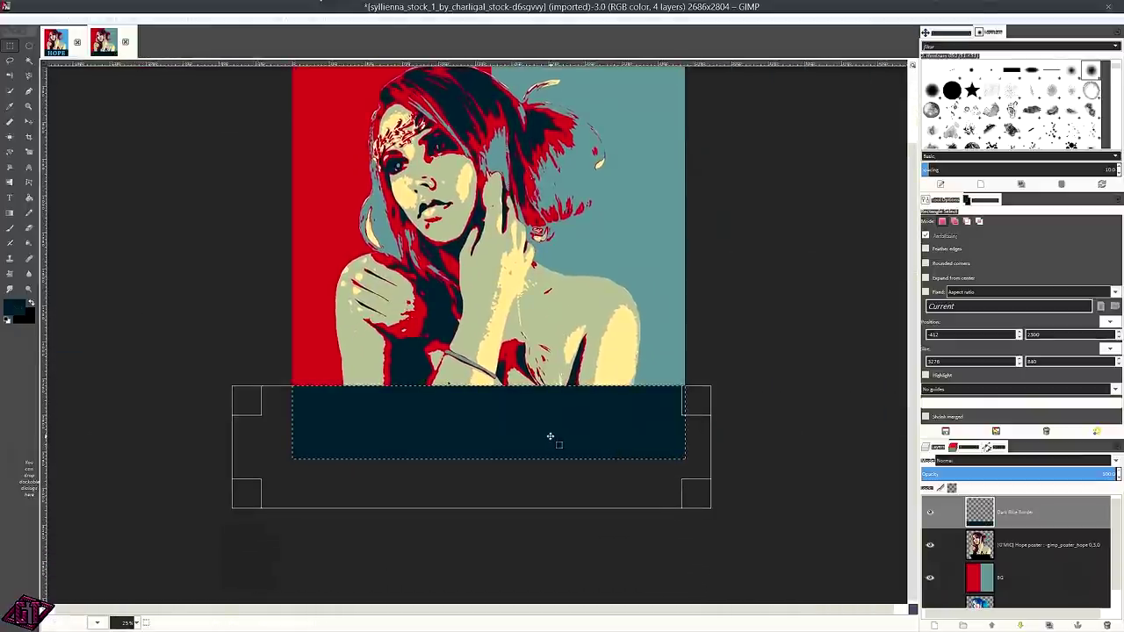
{"action": "left_click", "coordinate": [11, 107]}
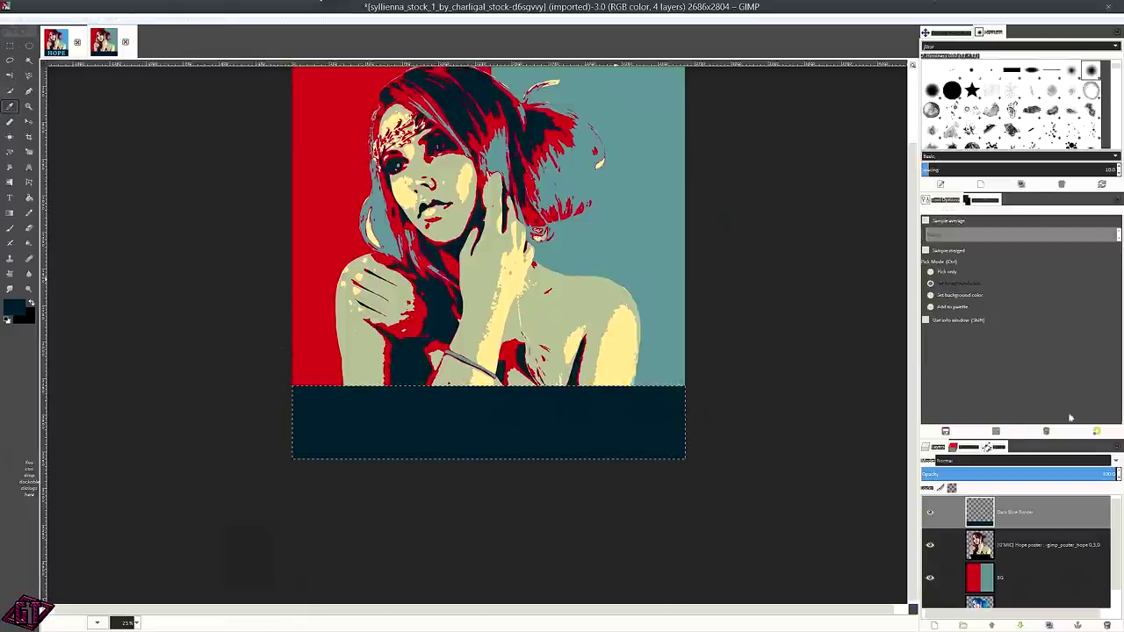
{"action": "left_click", "coordinate": [1019, 546]}
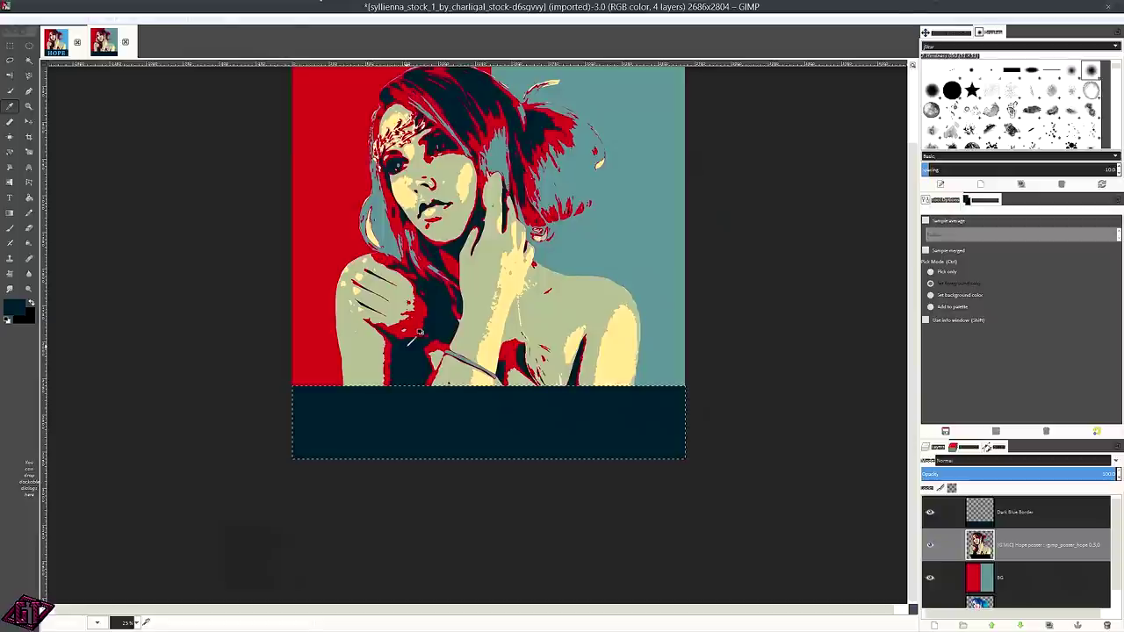
{"action": "left_click", "coordinate": [1006, 510]}
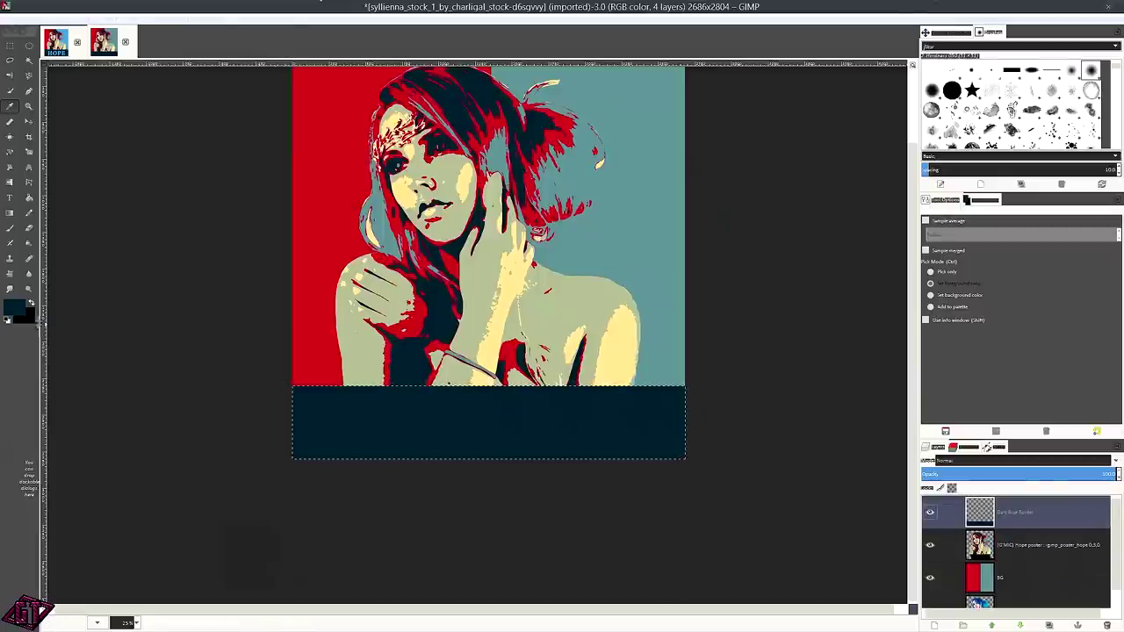
{"action": "left_click", "coordinate": [16, 315]}
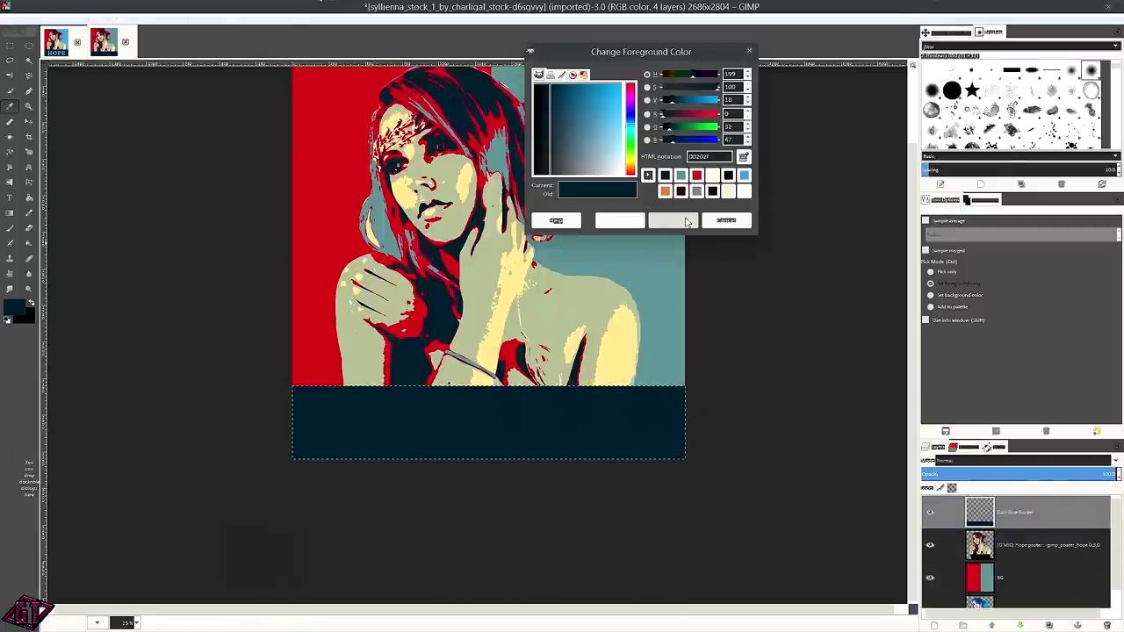
{"action": "left_click", "coordinate": [673, 220]}
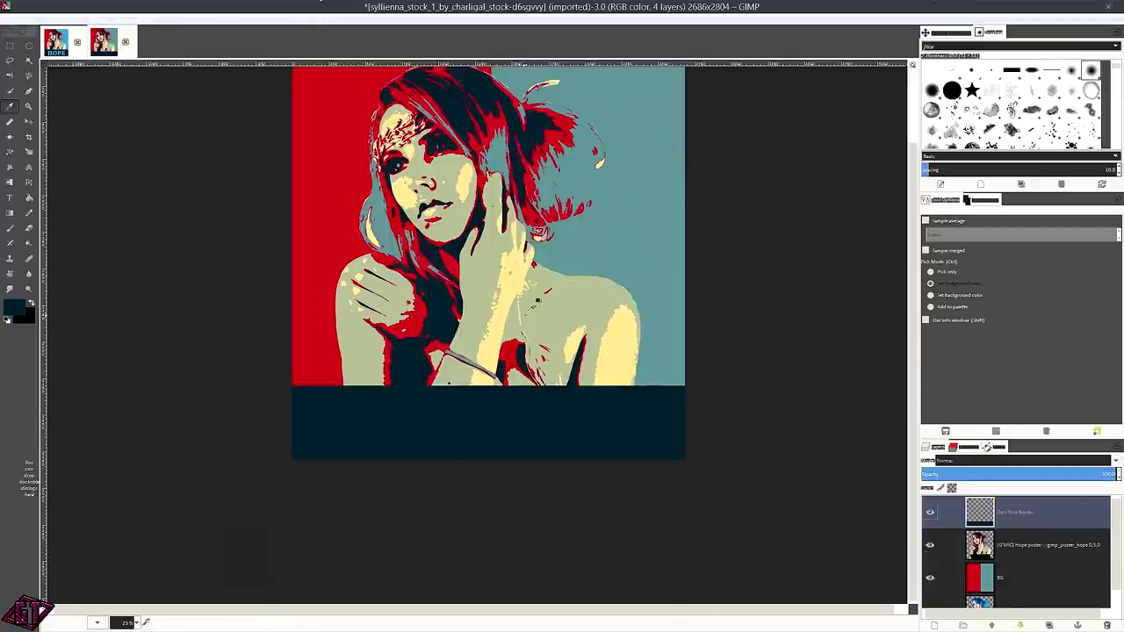
Examine the poster and its dark blue bottom border at different magnifications.
{"action": "key", "text": "minus"}
{"action": "scroll", "coordinate": [536, 394], "scroll_direction": "down", "scroll_amount": 2}
{"action": "key", "text": "plus"}
{"action": "key", "text": "plus"}
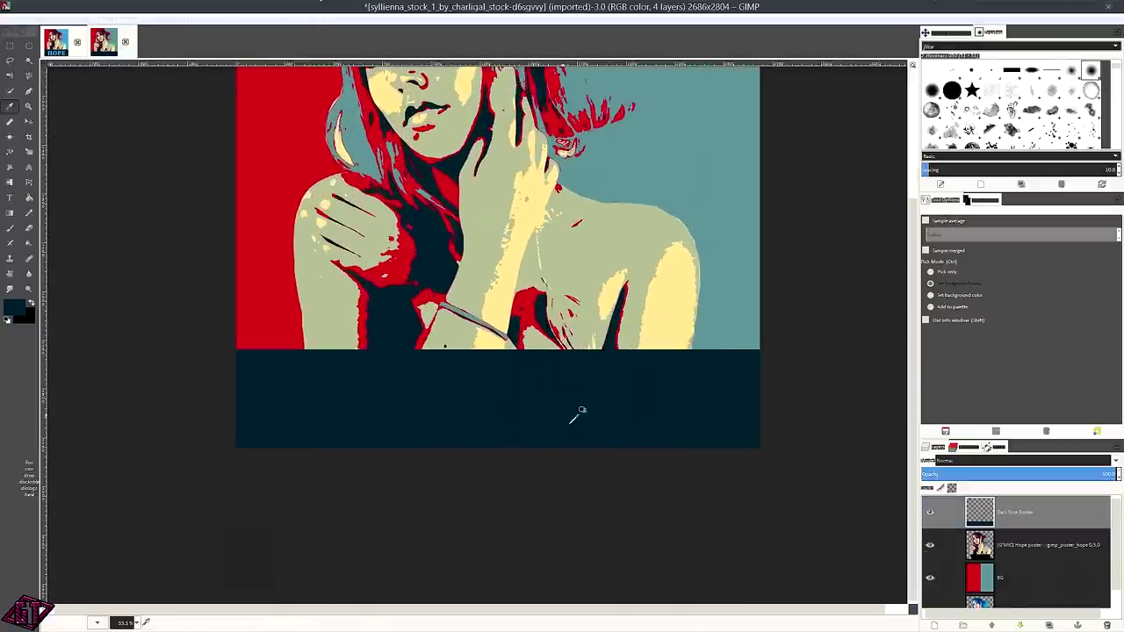
{"action": "key", "text": "minus"}
{"action": "key", "text": "minus"}
{"action": "left_click_drag", "start_coordinate": [514, 466], "coordinate": [527, 395]}
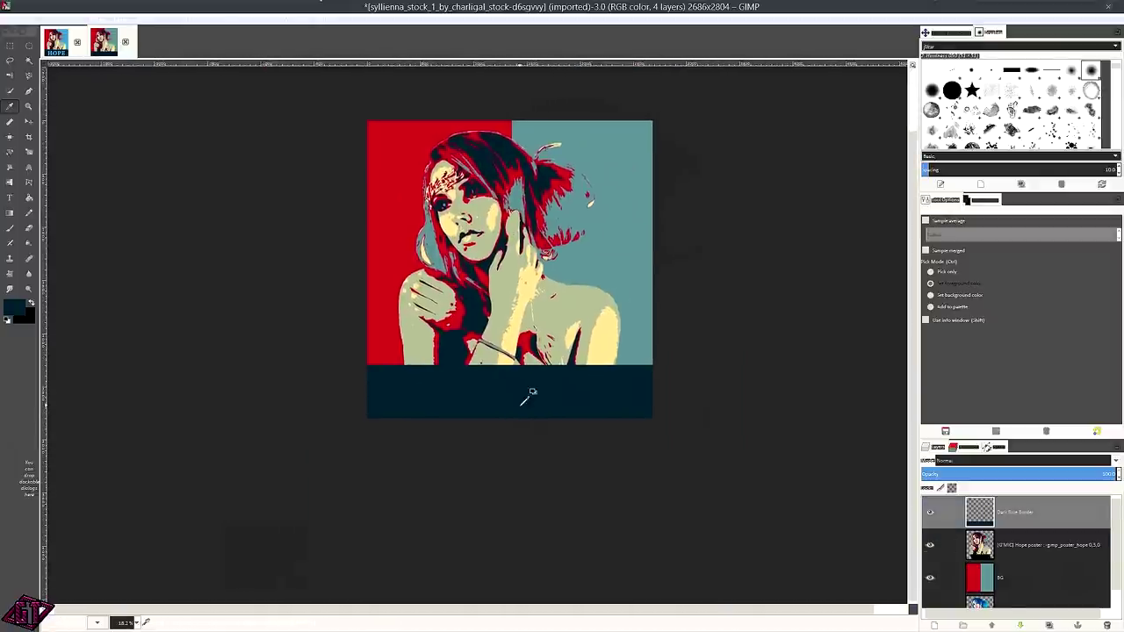
{"action": "key", "text": "plus"}
{"action": "key", "text": "minus"}
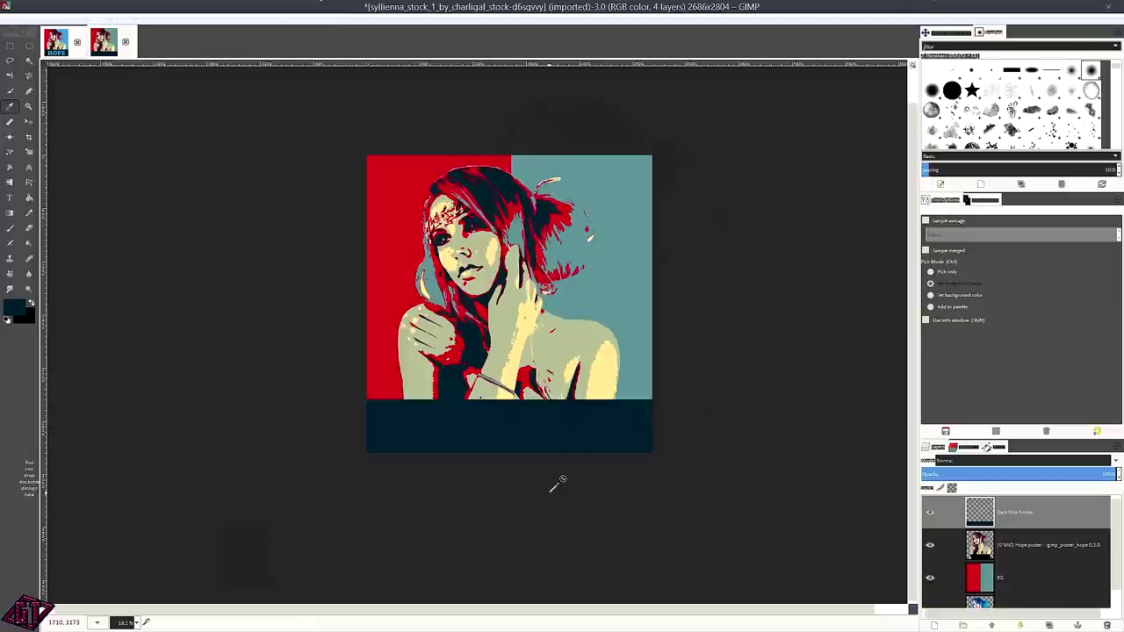
{"action": "key", "text": "plus"}
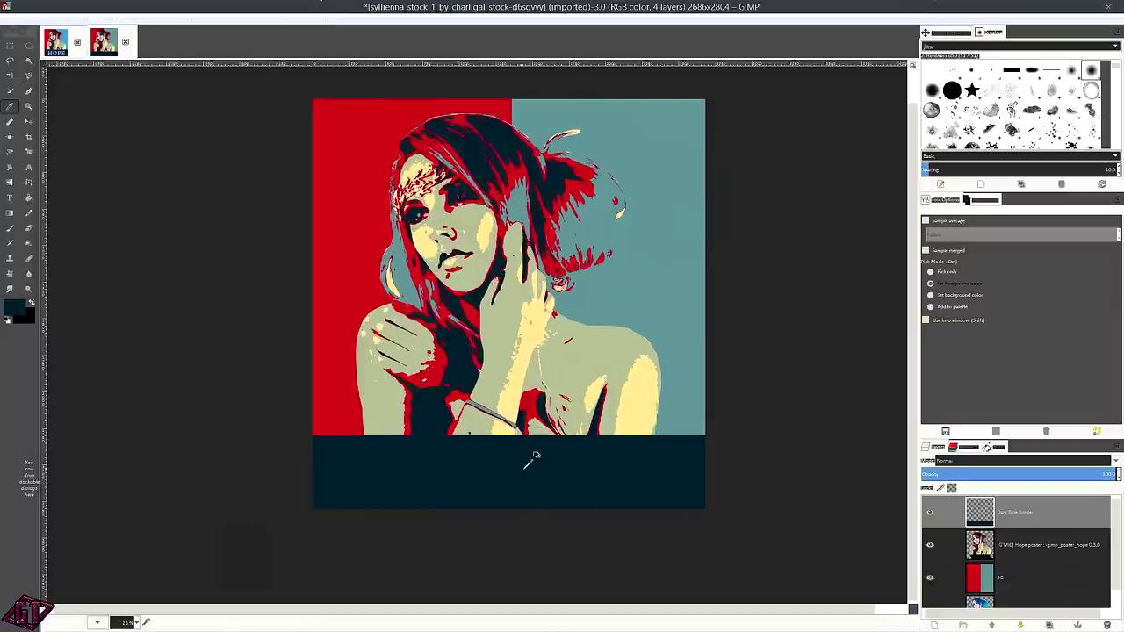
Set the image canvas height to 3000 px, keeping the width at 2686 px and both offsets at 0.
{"action": "left_click", "coordinate": [88, 20]}
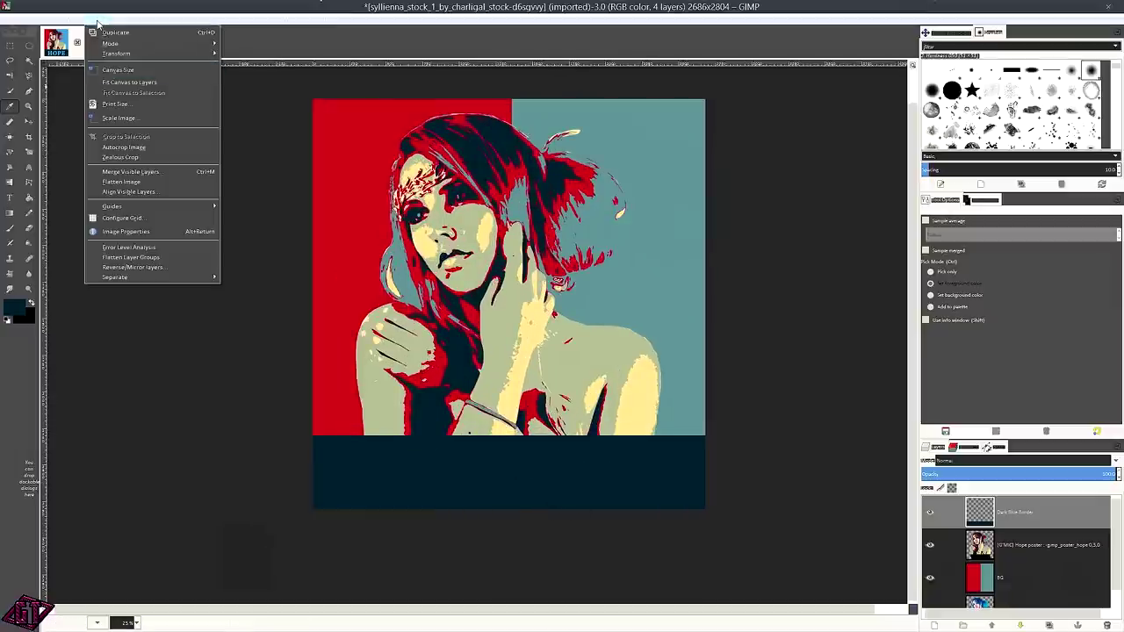
{"action": "left_click", "coordinate": [113, 72]}
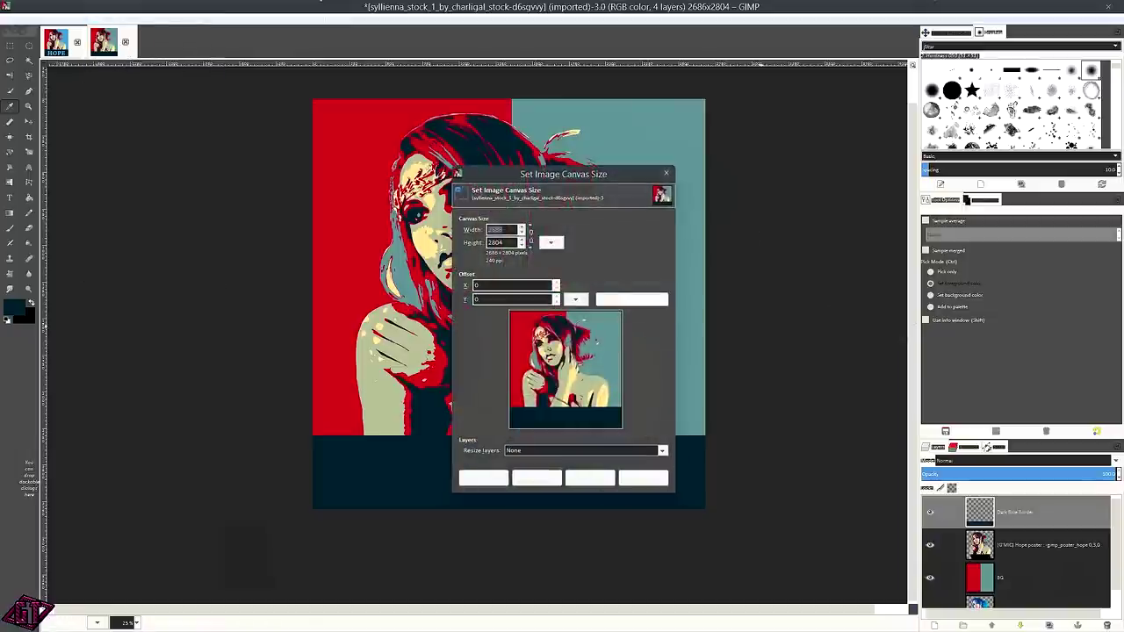
{"action": "key", "text": "Tab"}
{"action": "type", "text": "3000"}
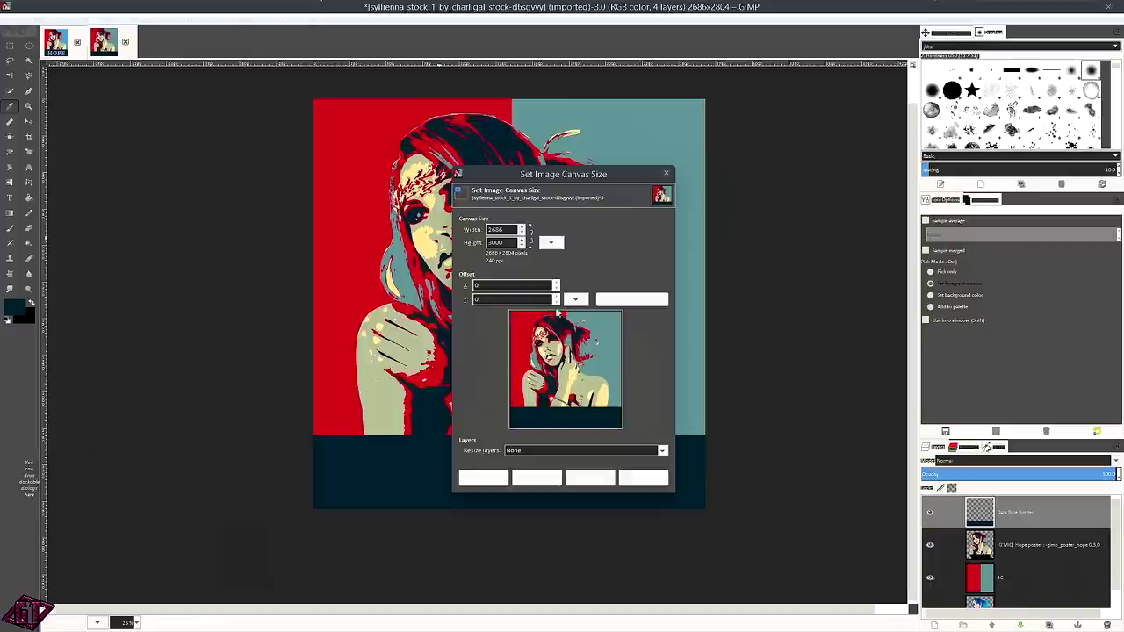
{"action": "key", "text": "shift+Tab"}
{"action": "left_click", "coordinate": [595, 474]}
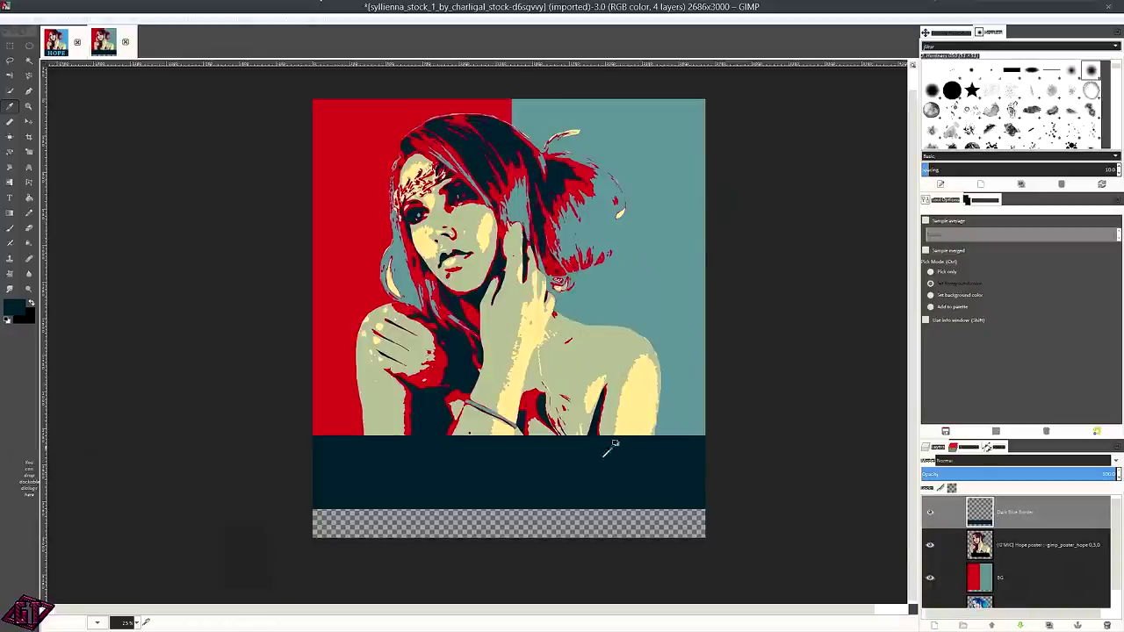
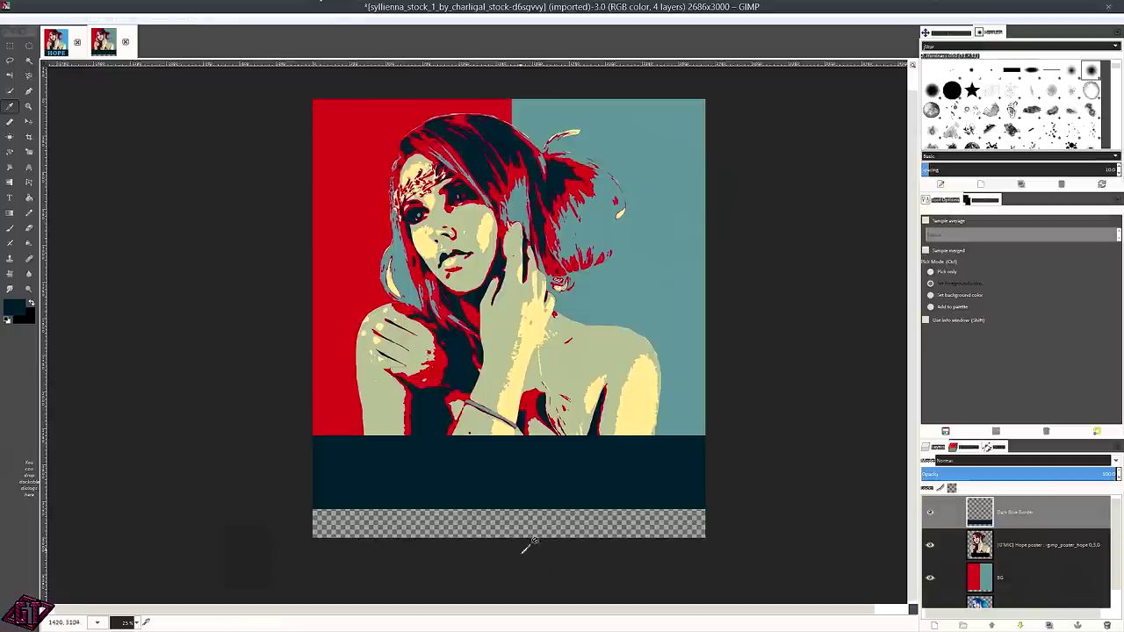
Resize the Hope poster layer and the BG layer to the image size.
{"action": "left_click", "coordinate": [1036, 518]}
{"action": "scroll", "coordinate": [1036, 536], "scroll_direction": "down", "scroll_amount": 1}
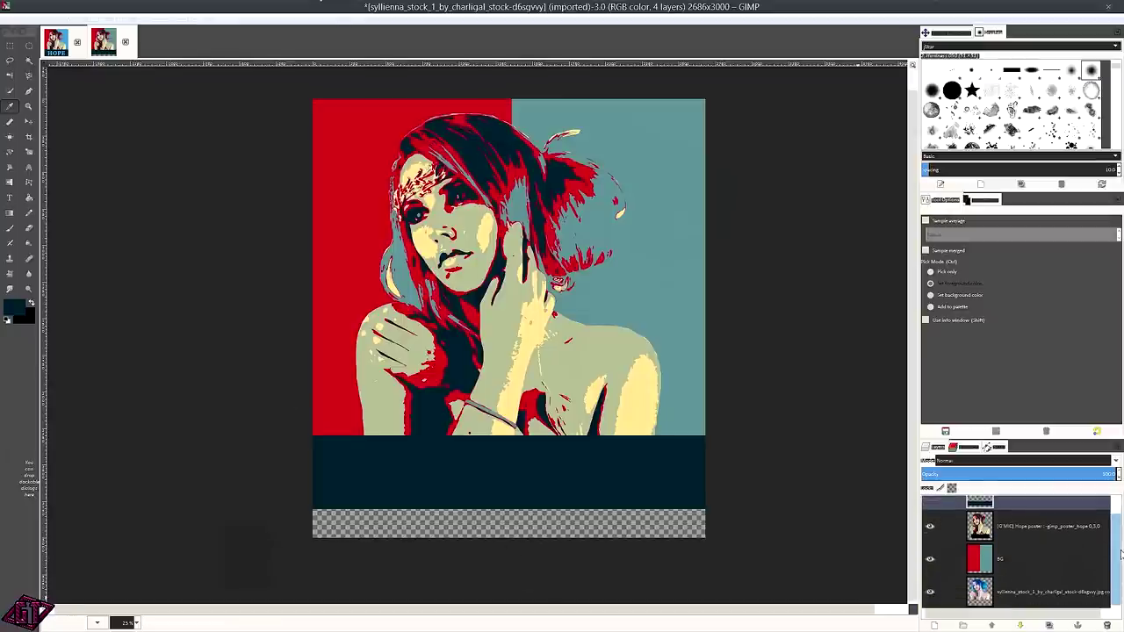
{"action": "right_click", "coordinate": [1007, 532]}
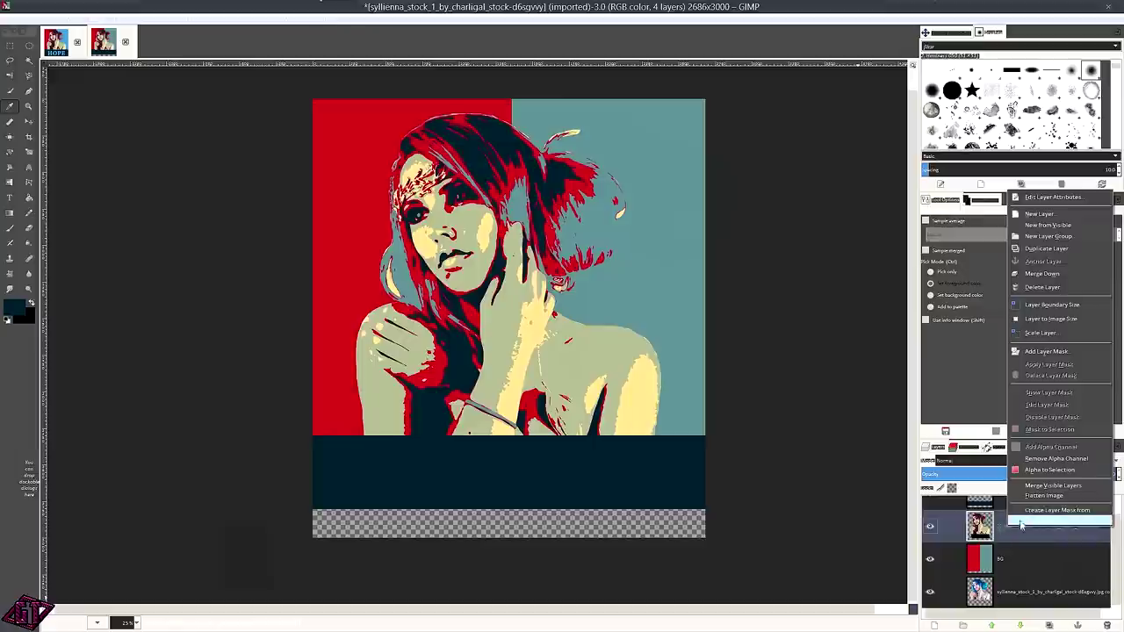
{"action": "left_click", "coordinate": [1047, 321]}
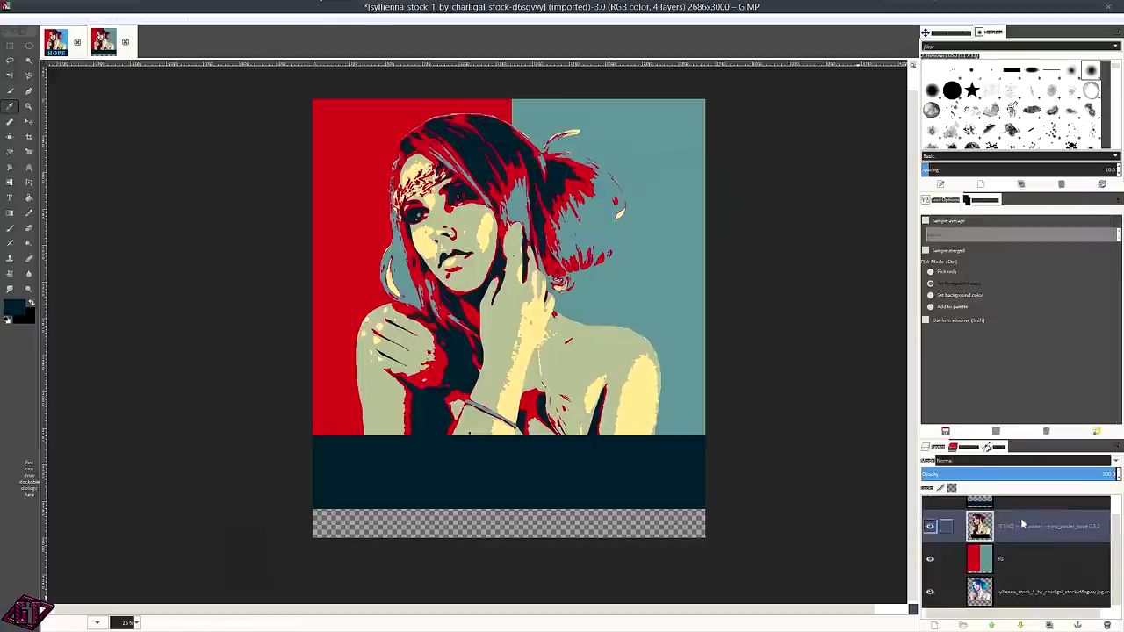
{"action": "left_click", "coordinate": [1008, 562]}
{"action": "right_click", "coordinate": [1009, 560]}
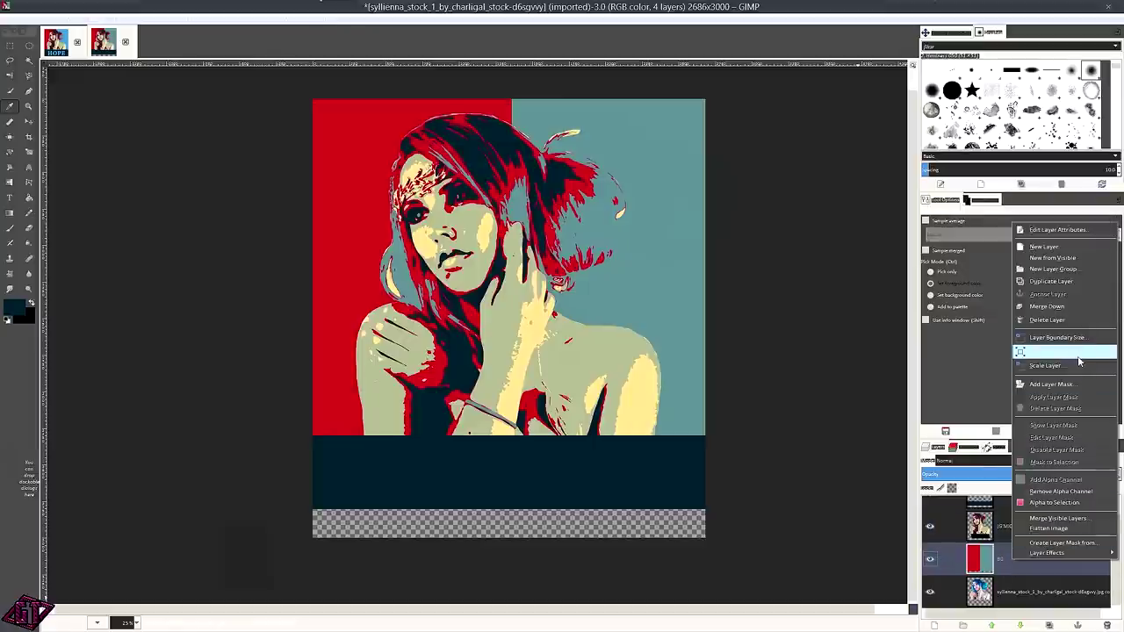
{"action": "key", "text": "Escape"}
Resize the original photo layer and the Dark Blue Border layer to the image size.
{"action": "scroll", "coordinate": [1121, 543], "scroll_direction": "up", "scroll_amount": 1}
{"action": "scroll", "coordinate": [1121, 542], "scroll_direction": "down", "scroll_amount": 2}
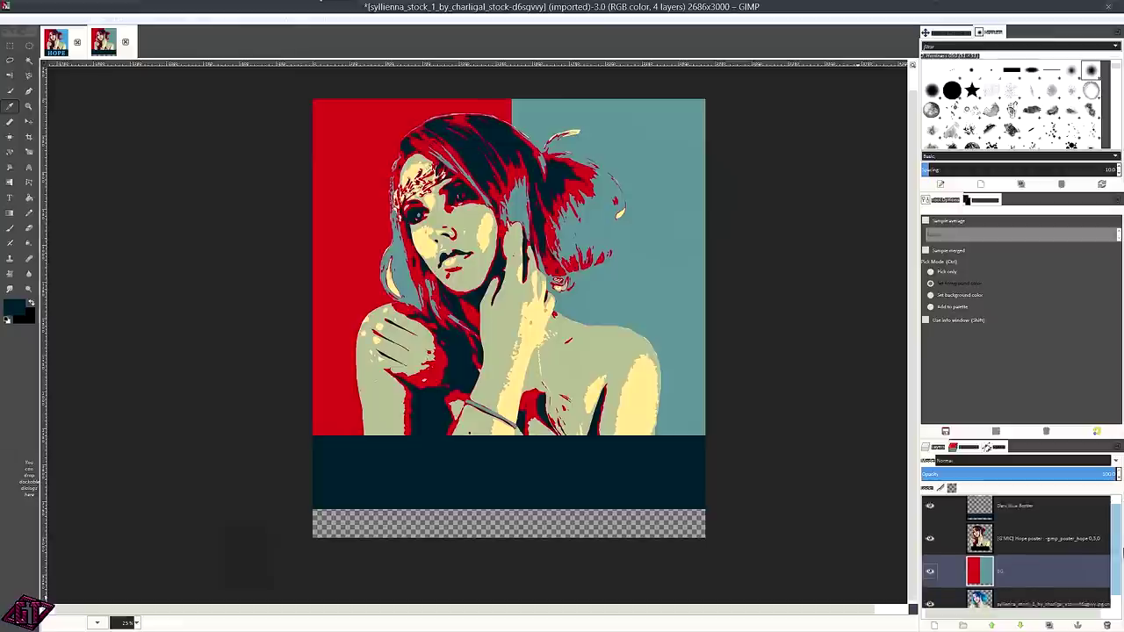
{"action": "right_click", "coordinate": [982, 590]}
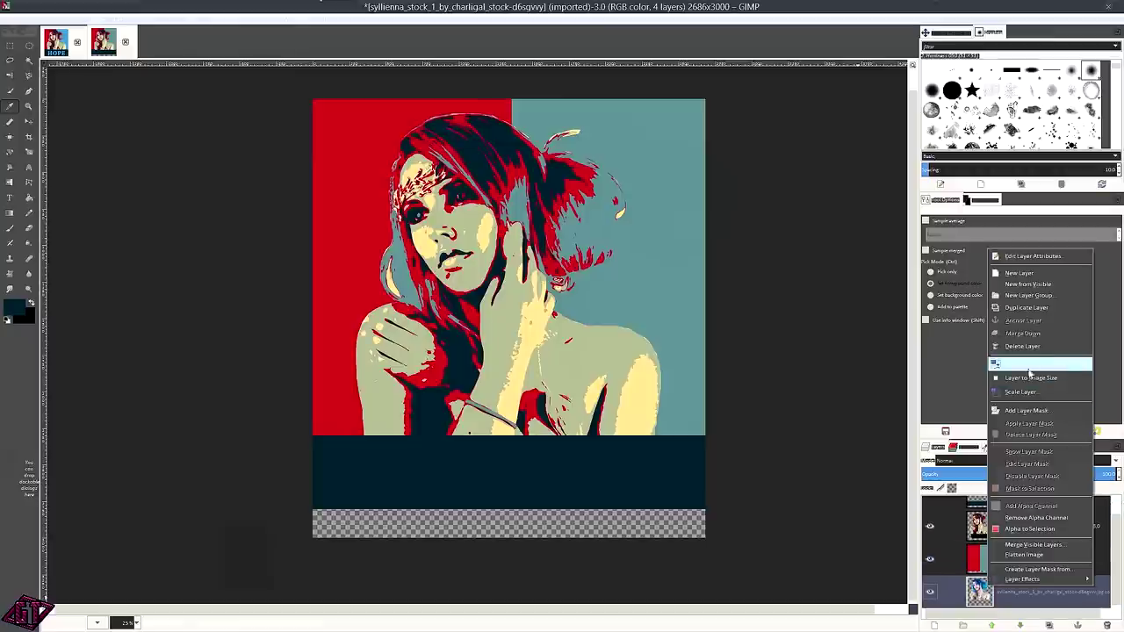
{"action": "left_click", "coordinate": [1030, 377]}
{"action": "scroll", "coordinate": [1116, 542], "scroll_direction": "up", "scroll_amount": 2}
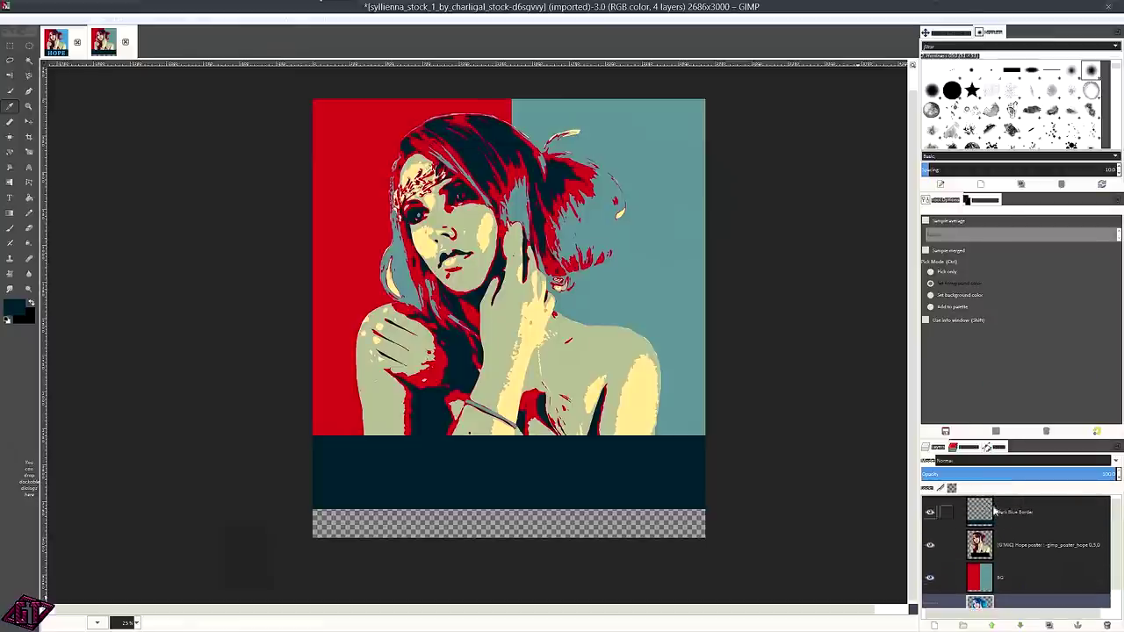
{"action": "right_click", "coordinate": [1001, 511]}
{"action": "left_click", "coordinate": [1037, 304]}
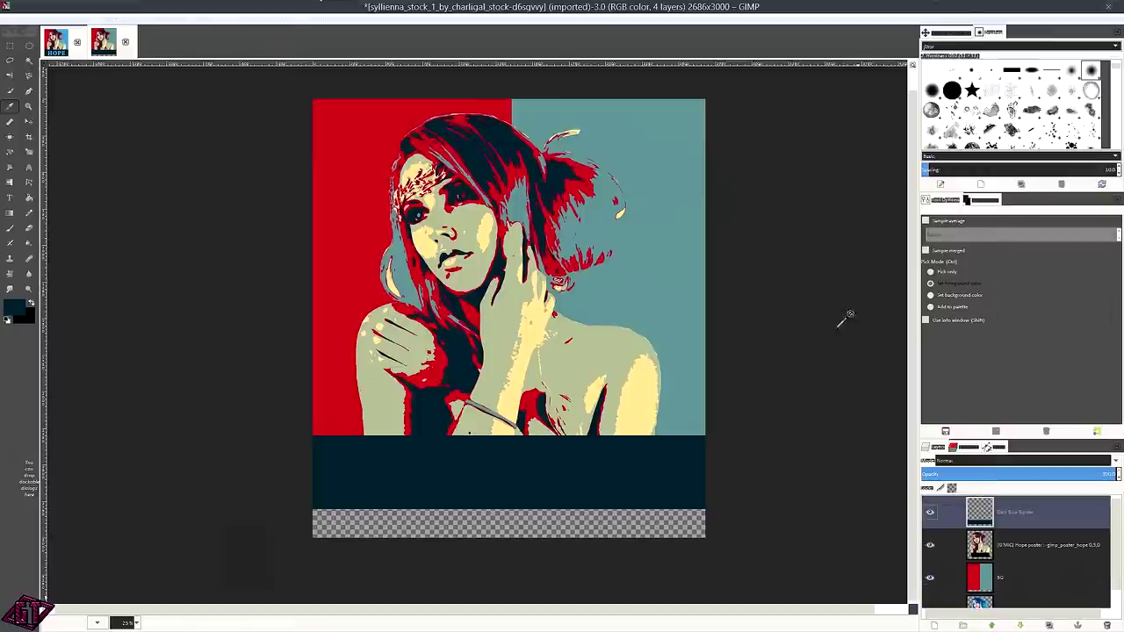
Draw a rectangular selection across the image's full width, from the border's upper edge at 2300 px to below the canvas.
{"action": "left_click", "coordinate": [10, 48]}
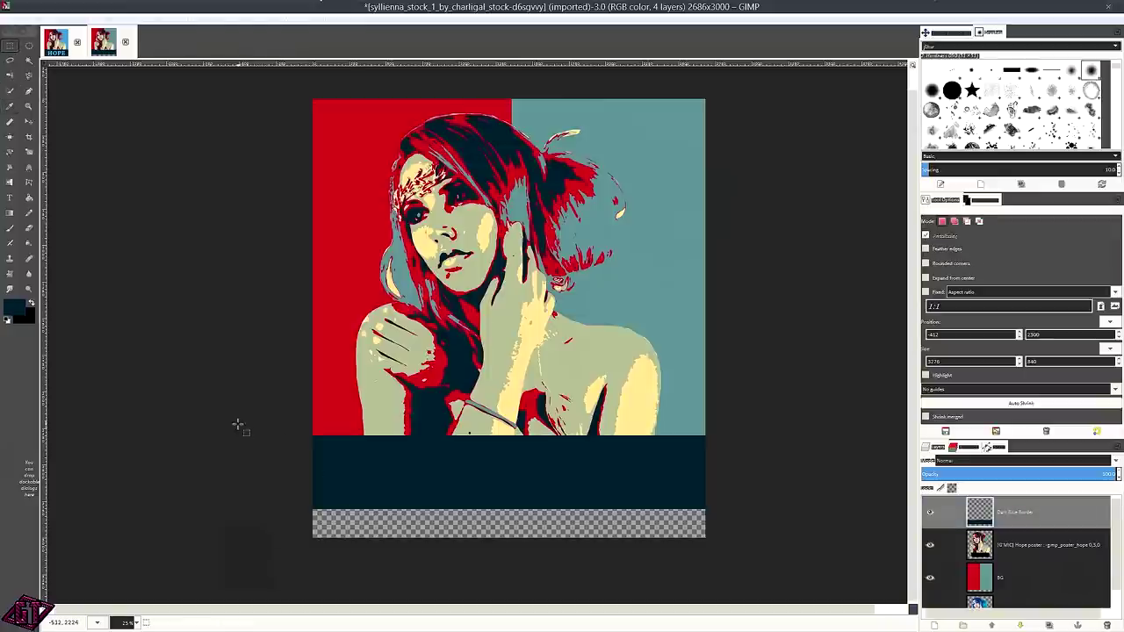
{"action": "left_click_drag", "start_coordinate": [248, 419], "coordinate": [518, 516]}
{"action": "left_click_drag", "start_coordinate": [710, 586], "coordinate": [727, 590]}
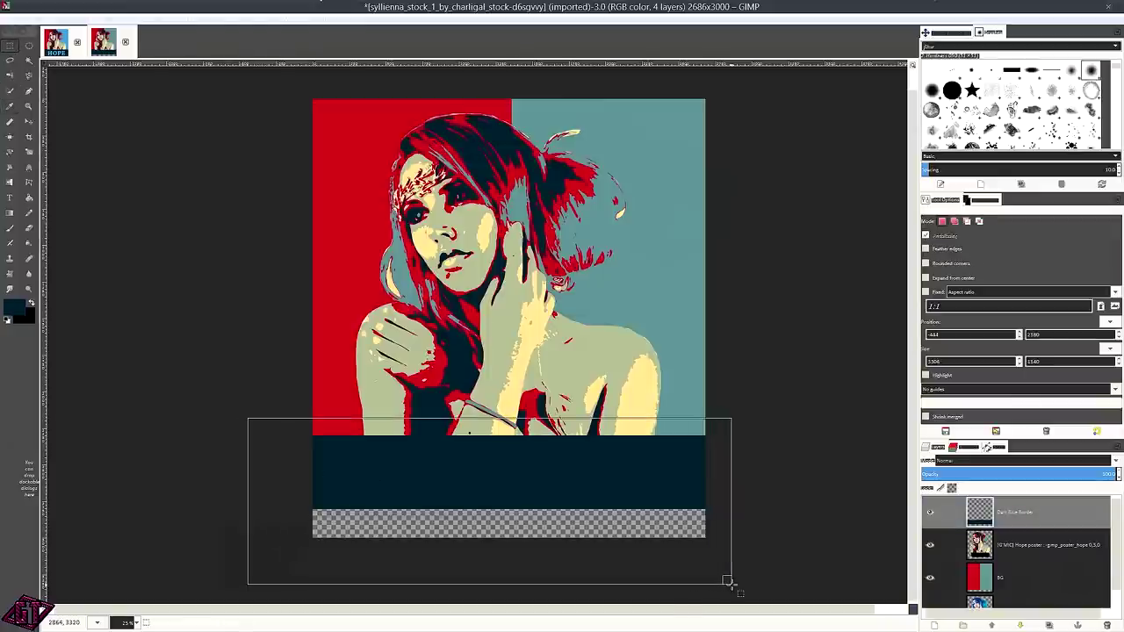
{"action": "scroll", "coordinate": [525, 445], "scroll_direction": "up", "scroll_amount": 2}
{"action": "scroll", "coordinate": [525, 445], "scroll_direction": "up", "scroll_amount": 2}
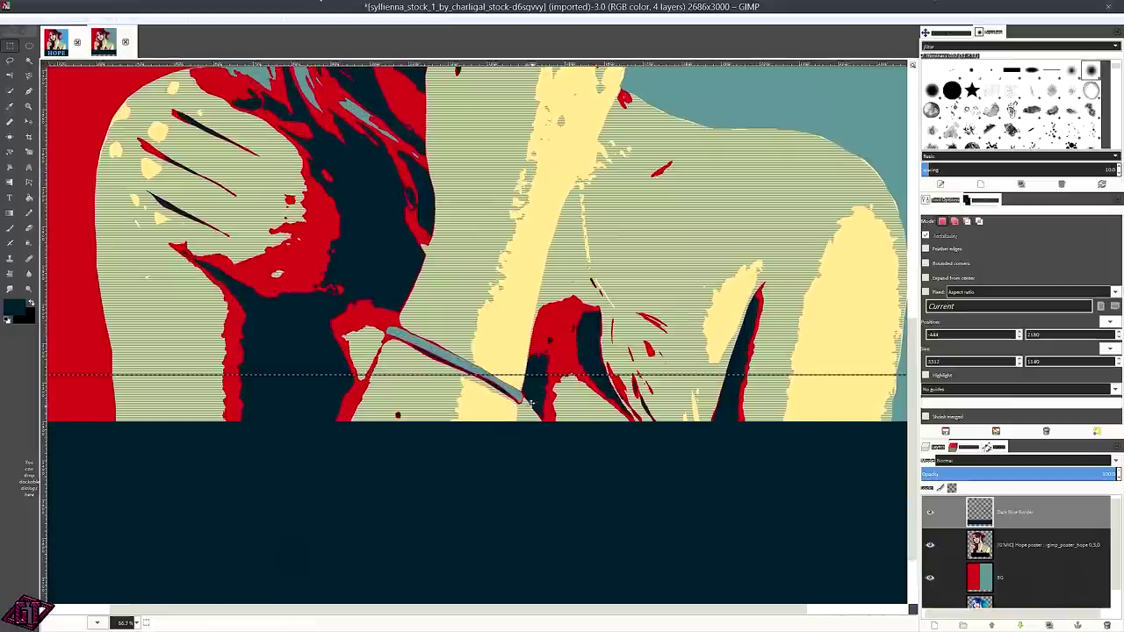
{"action": "scroll", "coordinate": [527, 443], "scroll_direction": "up", "scroll_amount": 2}
{"action": "left_click_drag", "start_coordinate": [533, 437], "coordinate": [531, 467]}
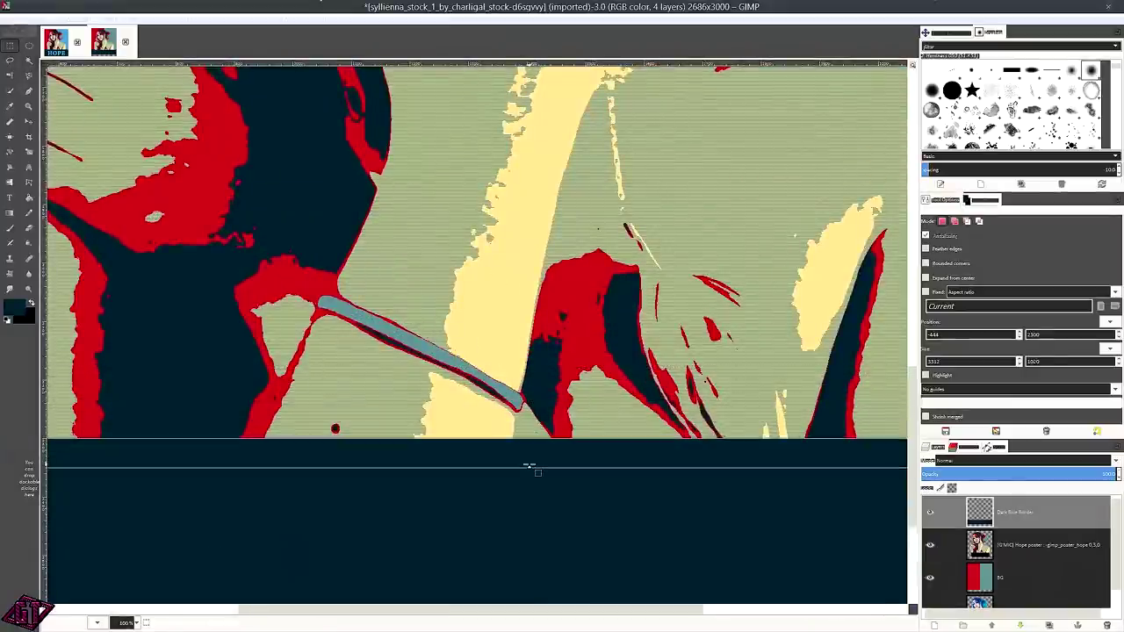
Fill the selection on the Dark Blue Border layer with the dark blue foreground color and clear the selection.
{"action": "scroll", "coordinate": [529, 466], "scroll_direction": "down", "scroll_amount": 4}
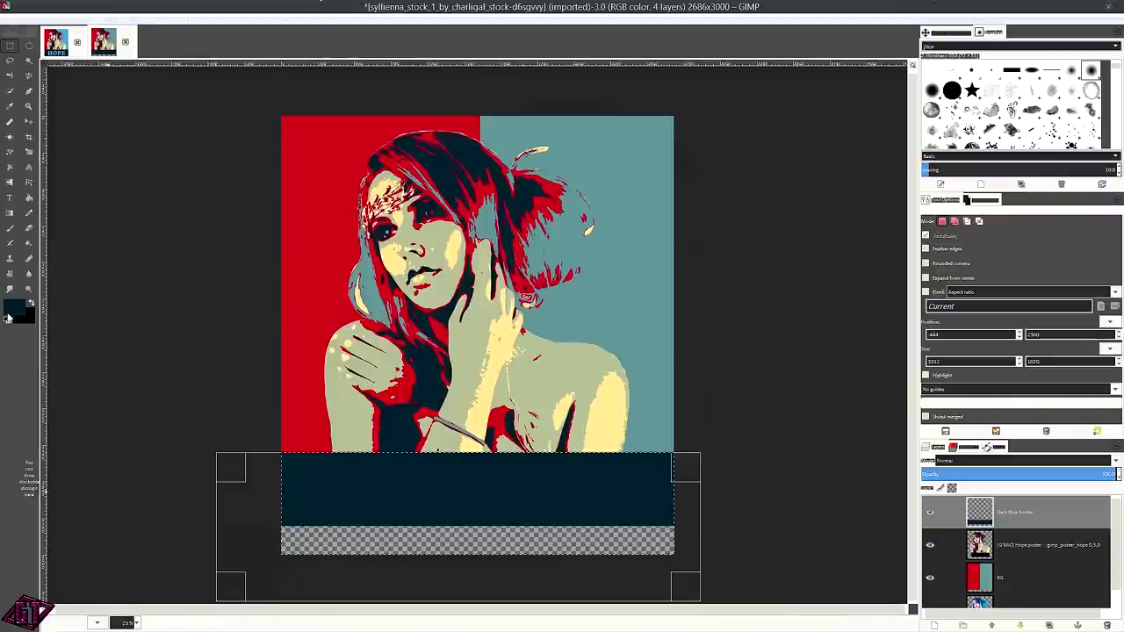
{"action": "left_click_drag", "start_coordinate": [11, 314], "coordinate": [652, 532]}
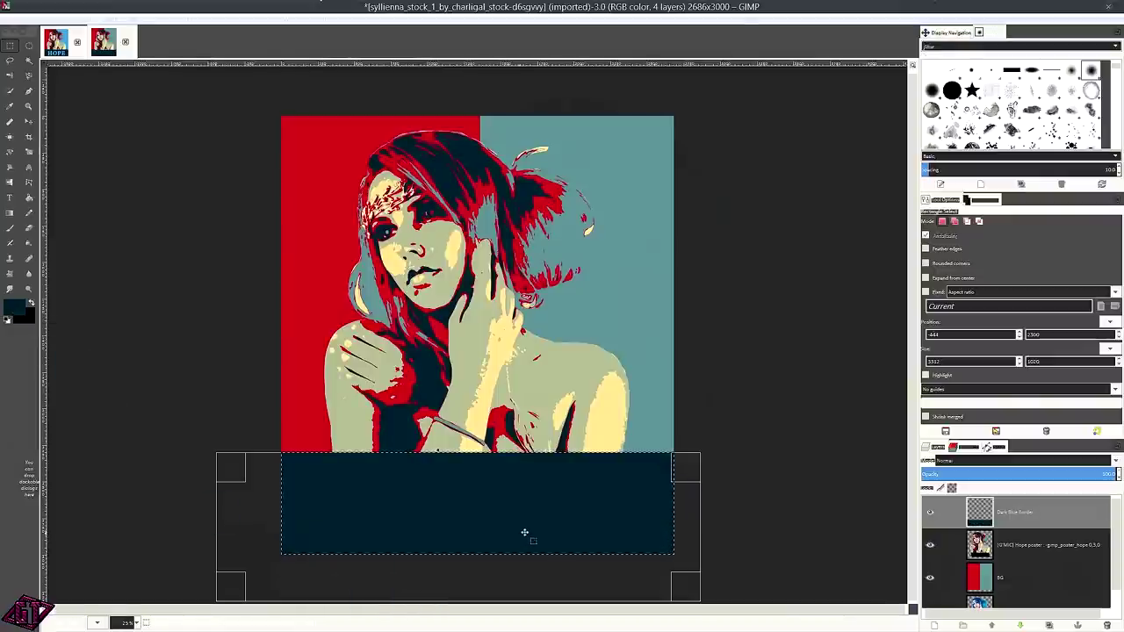
{"action": "key", "text": "ctrl+shift+a"}
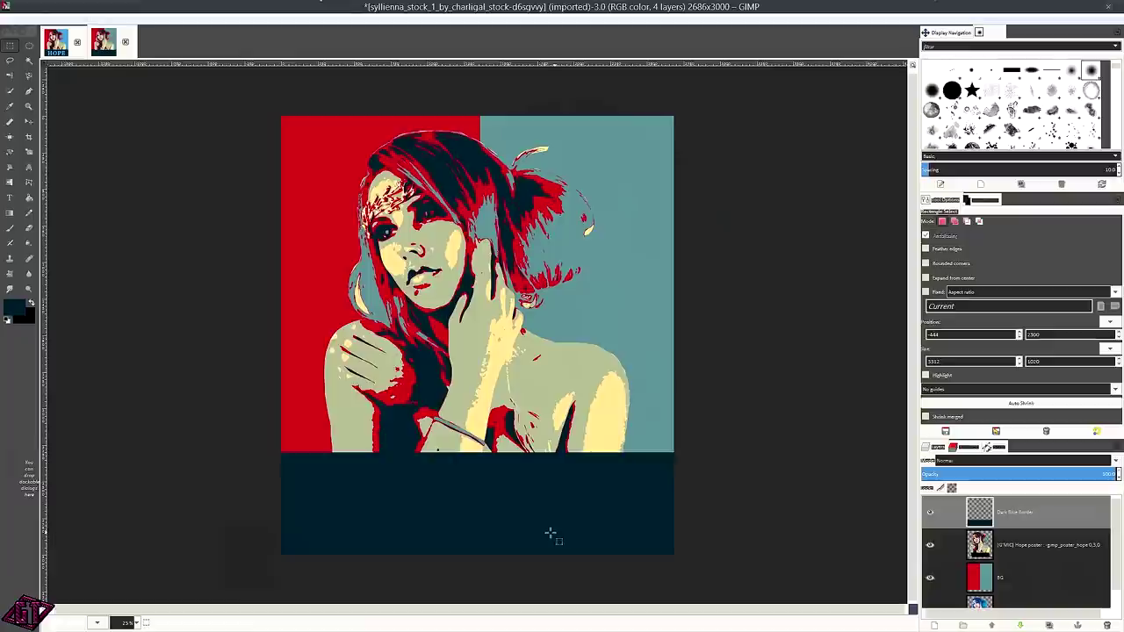
{"action": "scroll", "coordinate": [562, 533], "scroll_direction": "down", "scroll_amount": 3}
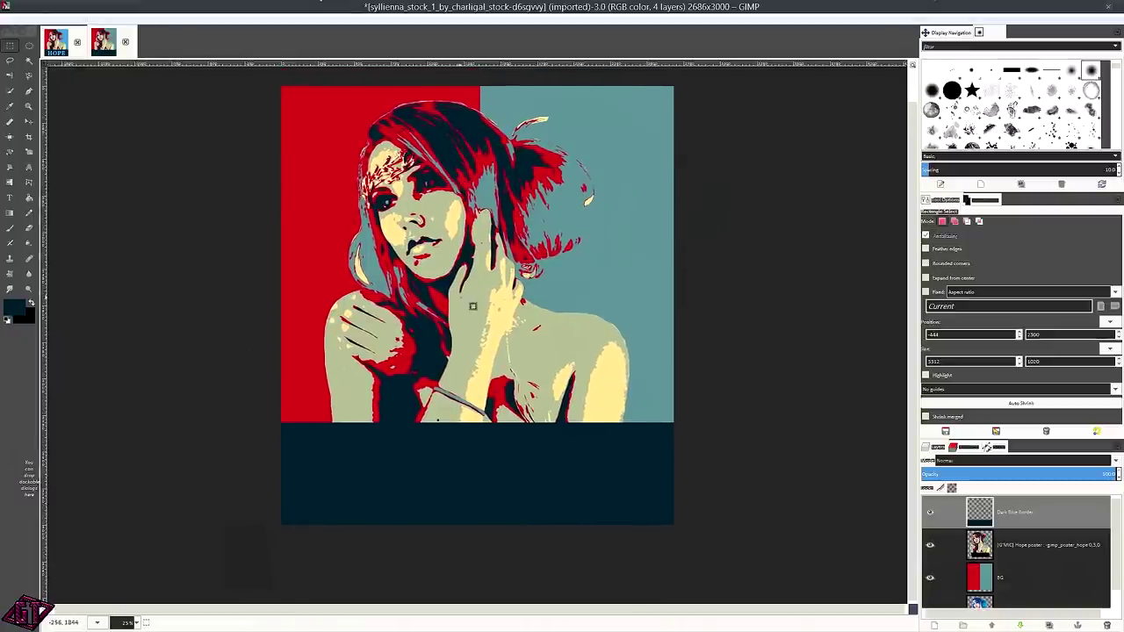
{"action": "scroll", "coordinate": [483, 323], "scroll_direction": "down", "scroll_amount": 1}
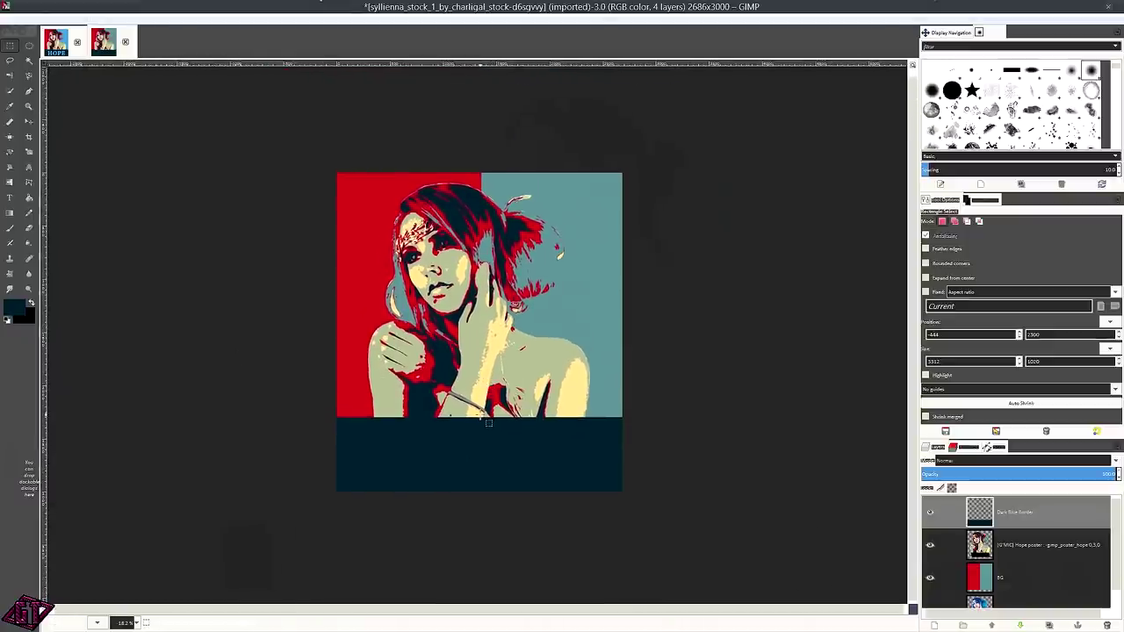
{"action": "scroll", "coordinate": [482, 387], "scroll_direction": "up", "scroll_amount": 1}
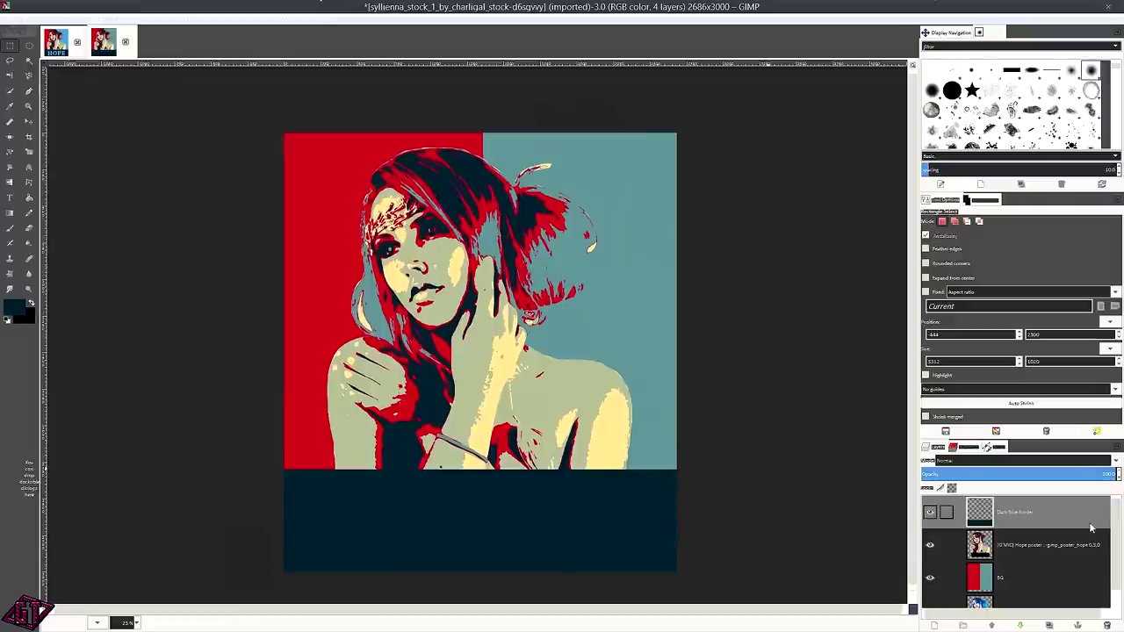
{"action": "scroll", "coordinate": [478, 375], "scroll_direction": "up", "scroll_amount": 1}
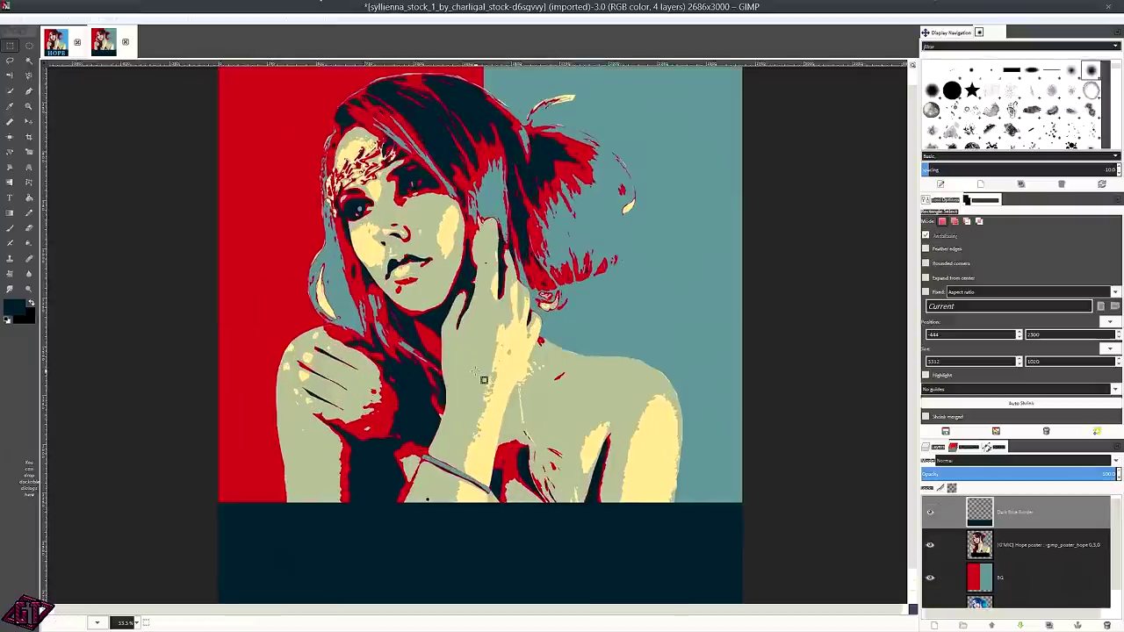
{"action": "scroll", "coordinate": [490, 379], "scroll_direction": "down", "scroll_amount": 2}
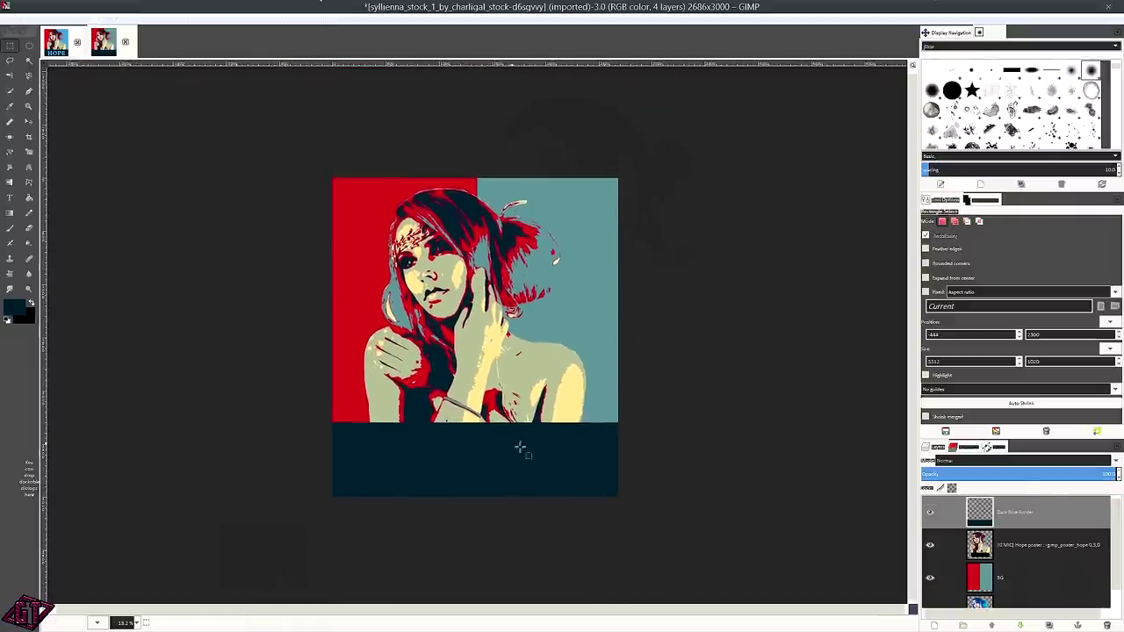
Set the foreground color to the saved teal 5a8d91.
{"action": "scroll", "coordinate": [520, 450], "scroll_direction": "up", "scroll_amount": 1}
{"action": "left_click", "coordinate": [11, 309]}
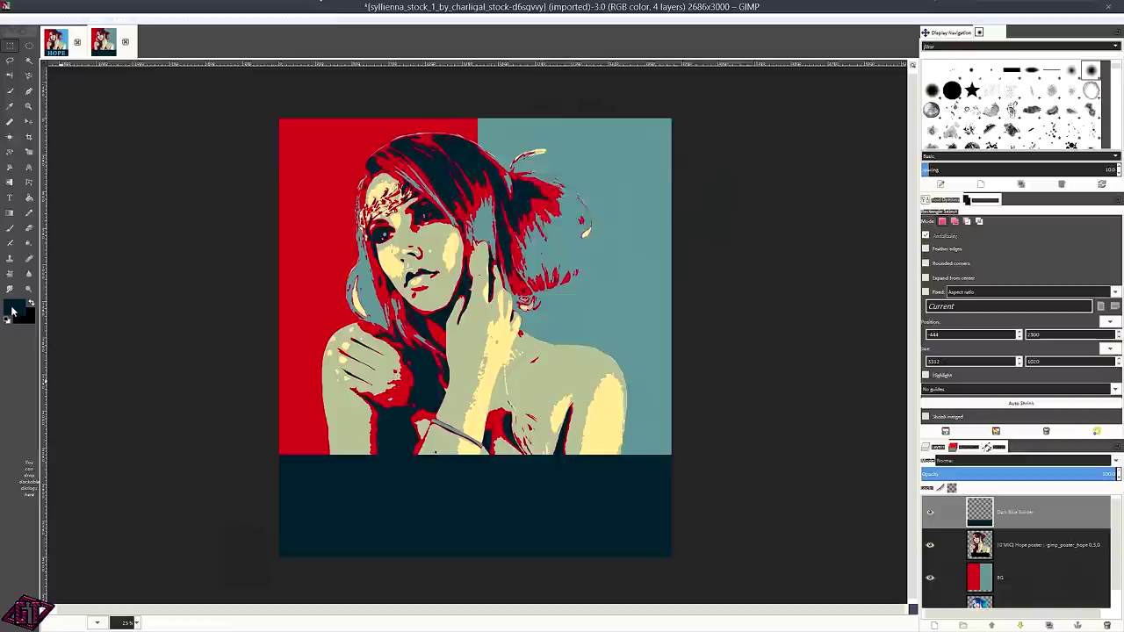
{"action": "left_click", "coordinate": [682, 175]}
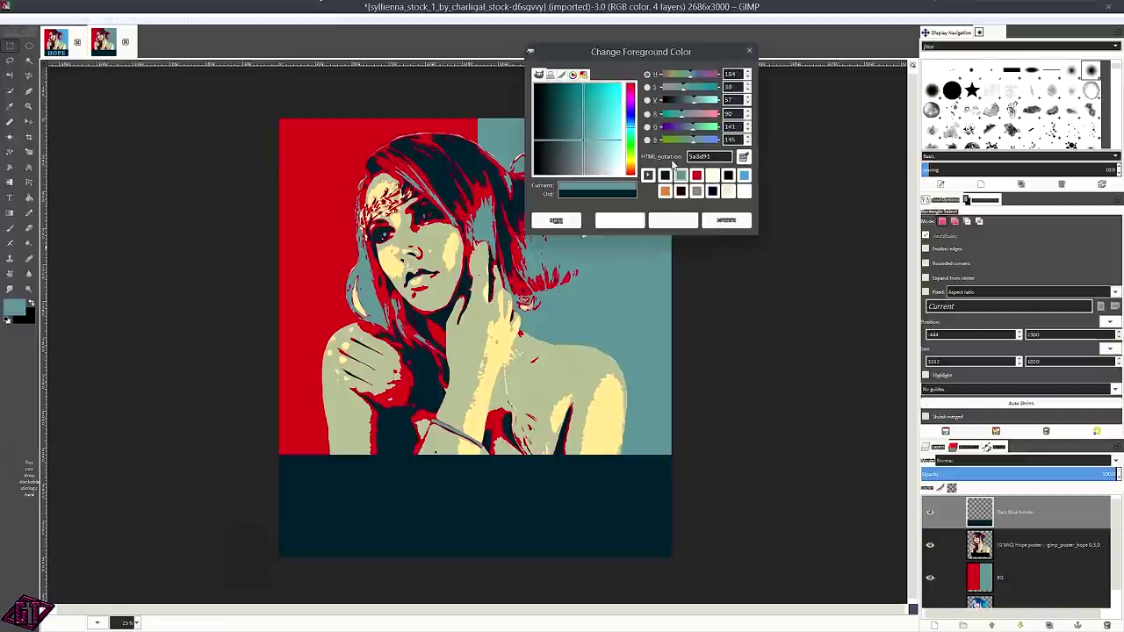
{"action": "left_click", "coordinate": [674, 222]}
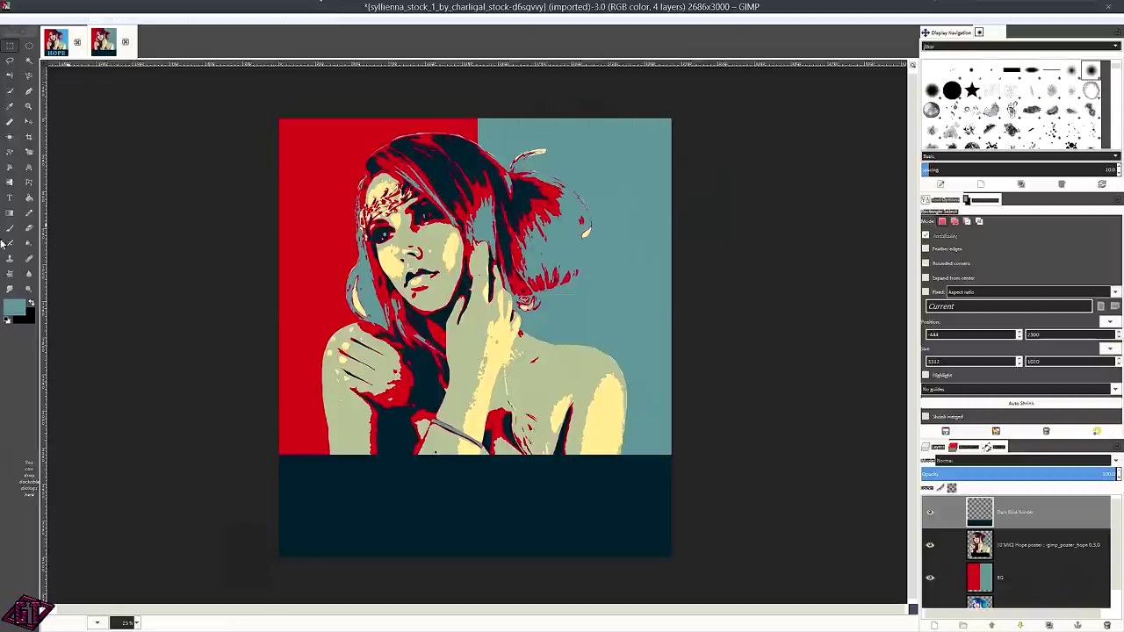
Set the Text tool's font to Chaparral Pro Bold.
{"action": "left_click", "coordinate": [10, 197]}
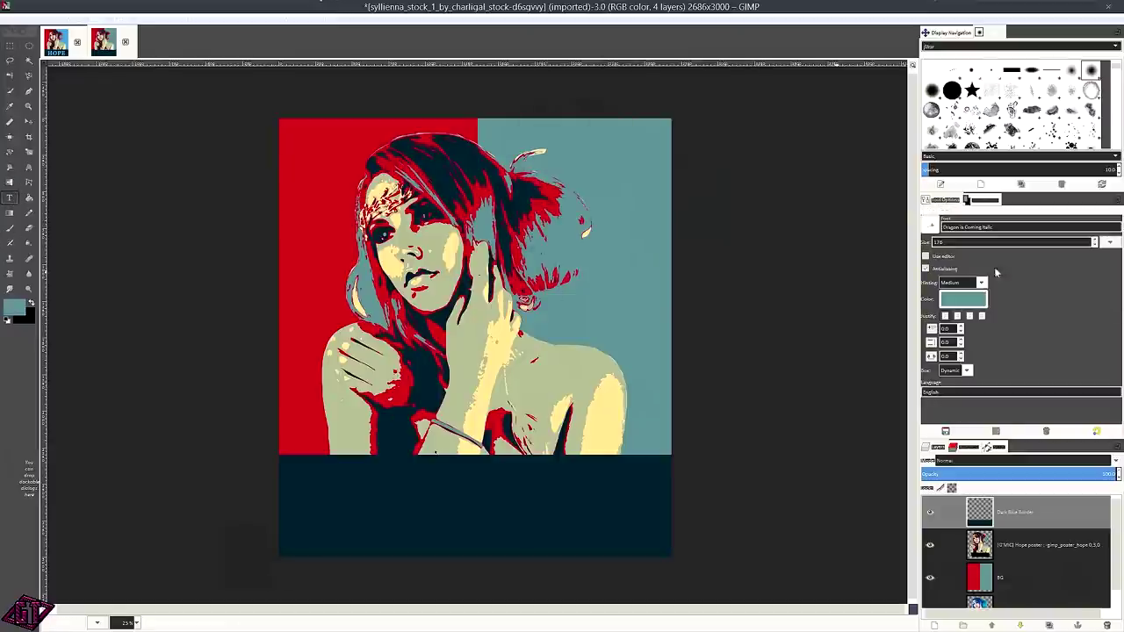
{"action": "left_click", "coordinate": [932, 228]}
{"action": "scroll", "coordinate": [993, 292], "scroll_direction": "up", "scroll_amount": 3}
{"action": "scroll", "coordinate": [975, 256], "scroll_direction": "up", "scroll_amount": 5}
{"action": "scroll", "coordinate": [975, 256], "scroll_direction": "up", "scroll_amount": 5}
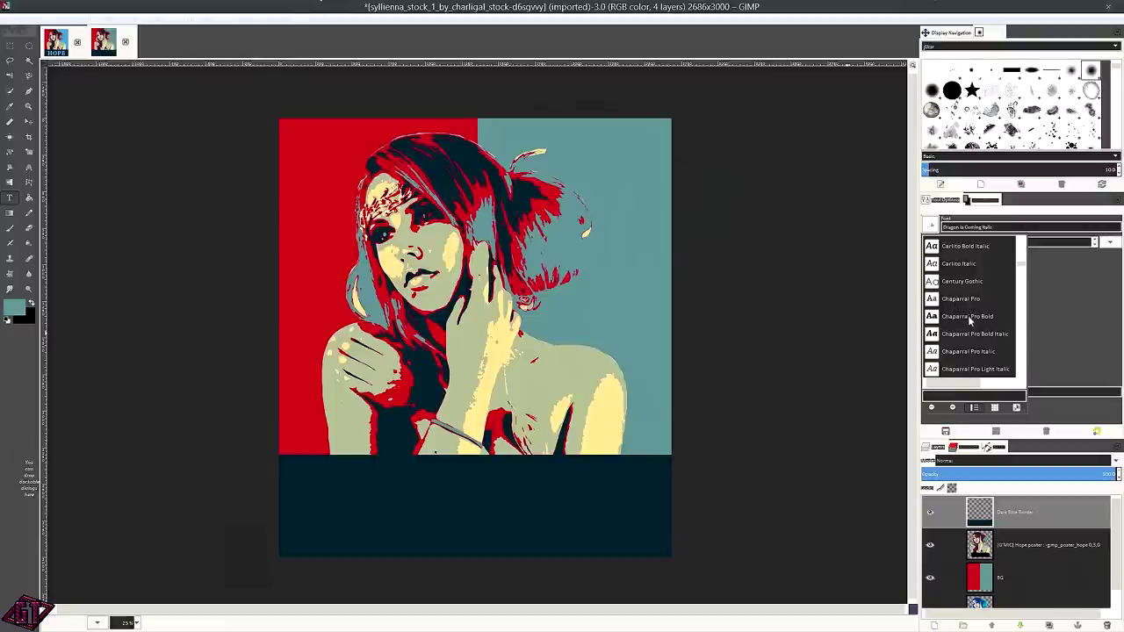
{"action": "left_click", "coordinate": [969, 317]}
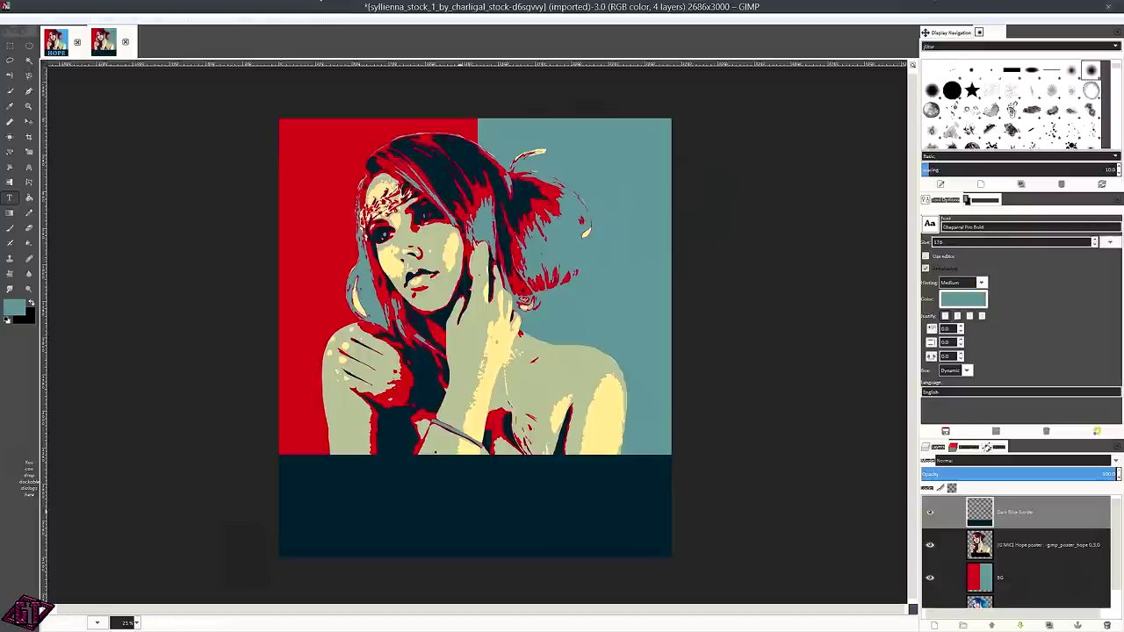
Add the text HOPE in teal on the dark blue border.
{"action": "left_click", "coordinate": [351, 485]}
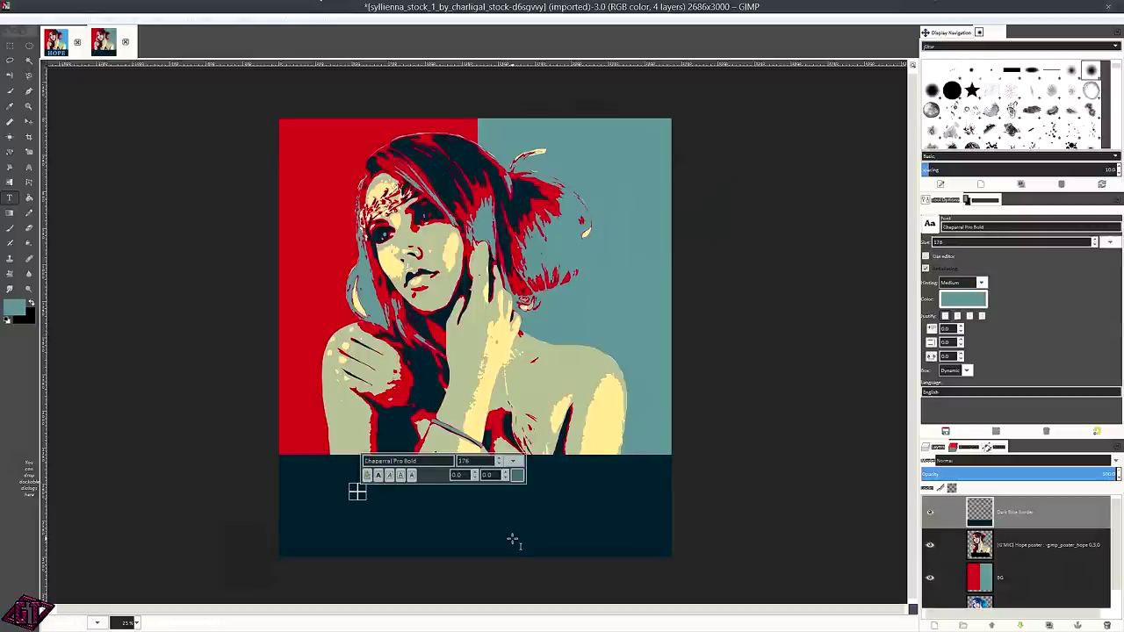
{"action": "type", "text": "HO"}
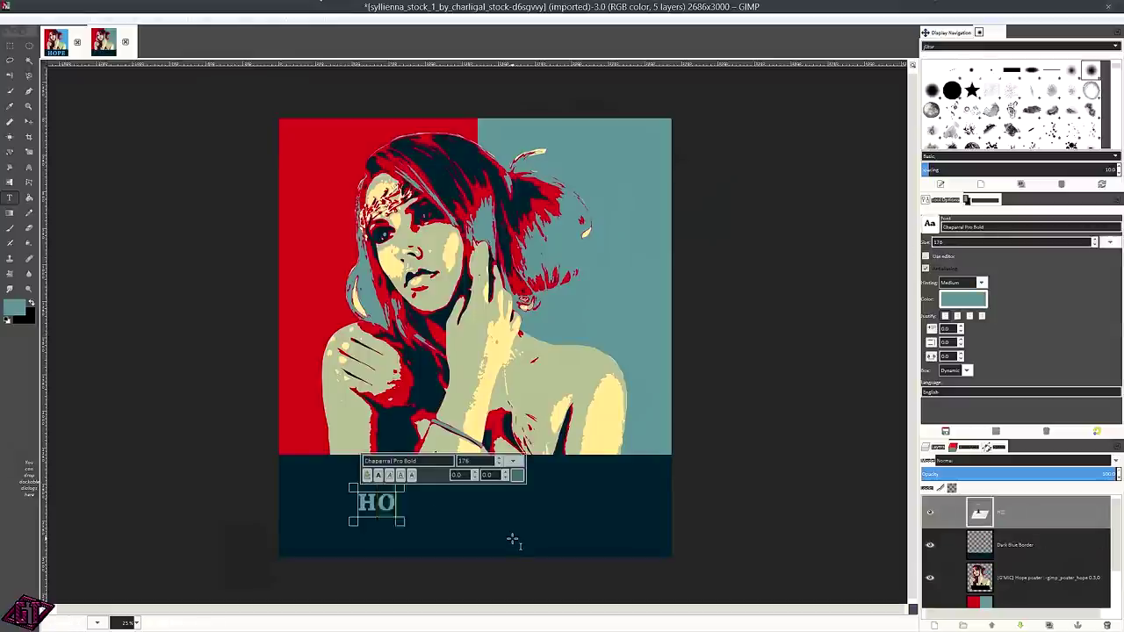
{"action": "type", "text": "PE"}
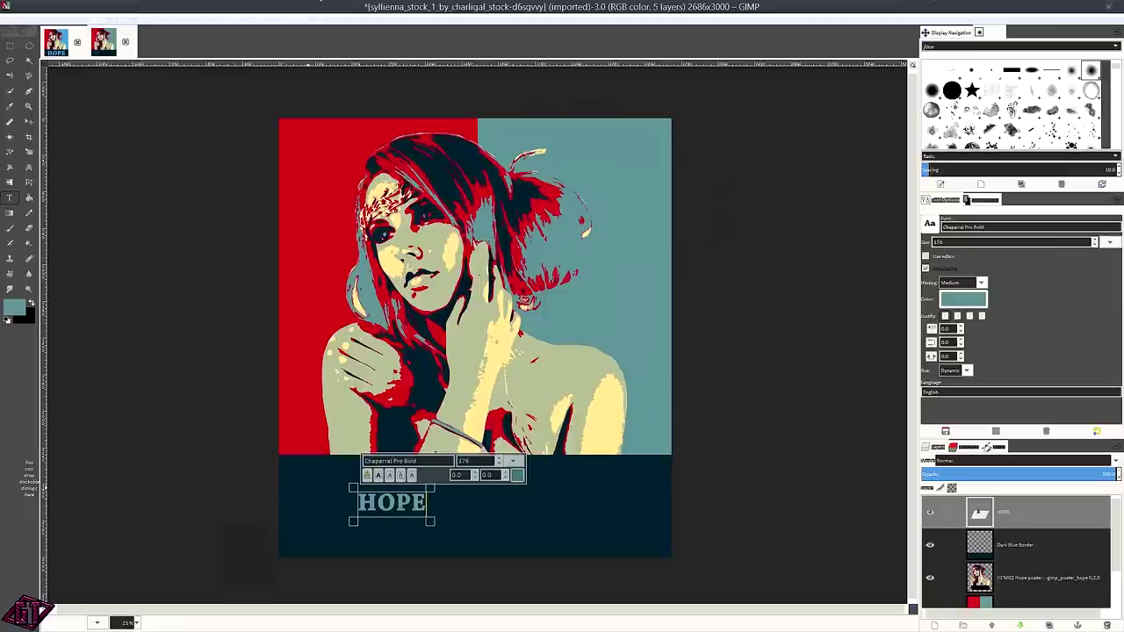
Enlarge all of the HOPE text to a size of 707.
{"action": "key", "text": "ctrl+a"}
{"action": "left_click", "coordinate": [499, 463]}
{"action": "left_click_drag", "start_coordinate": [500, 462], "coordinate": [501, 463]}
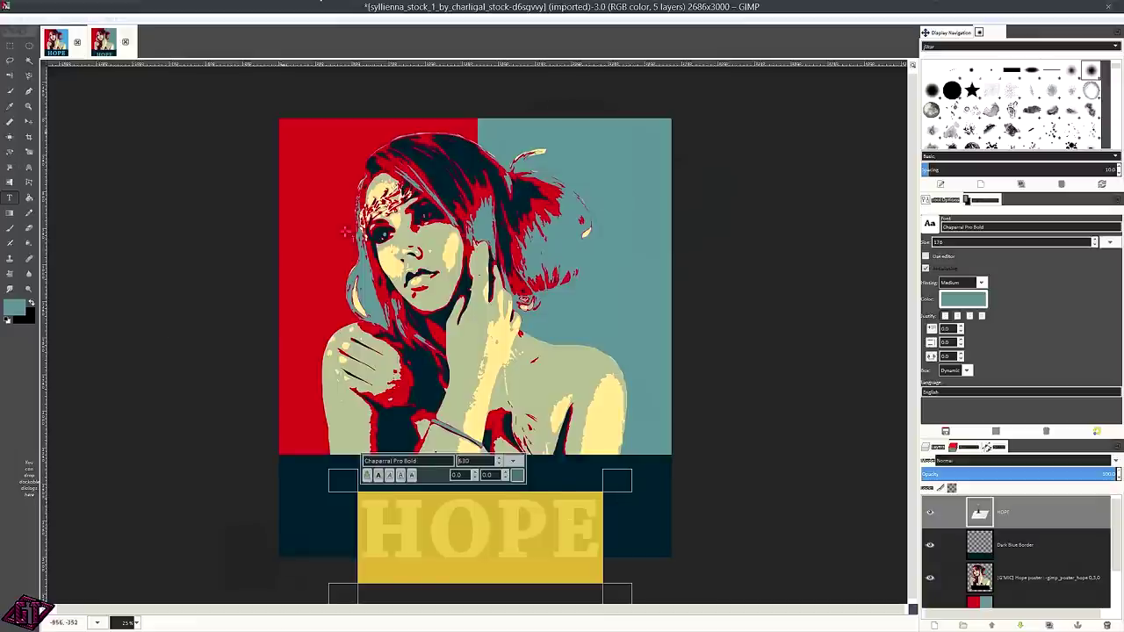
{"action": "left_click", "coordinate": [498, 459]}
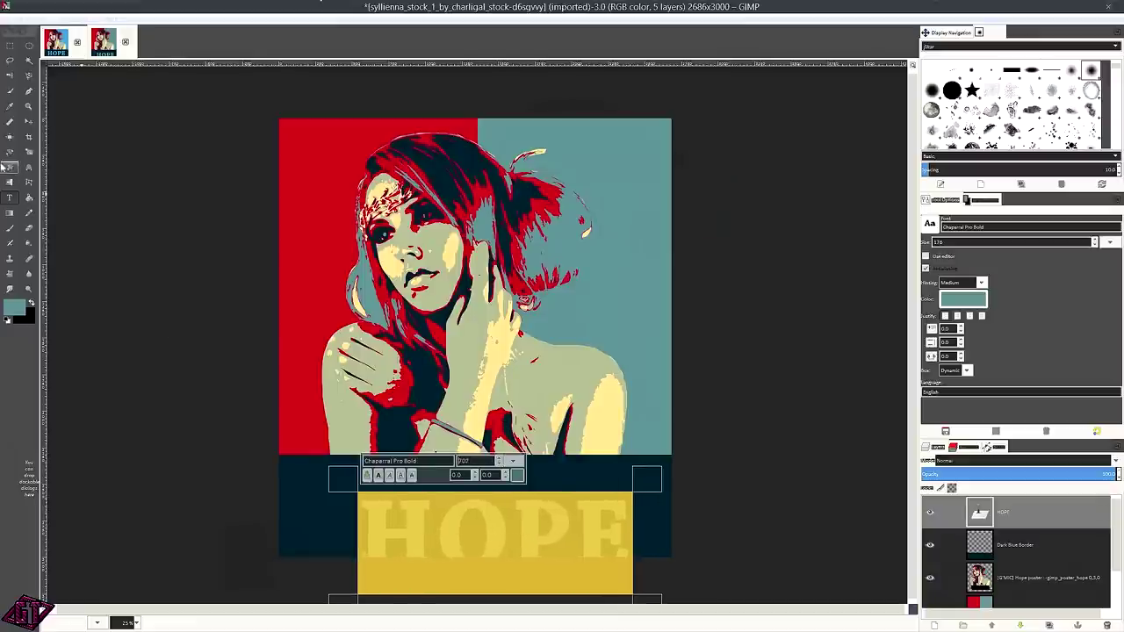
Move the HOPE text up and over so it is roughly centered across the dark blue border, and check its placement.
{"action": "left_click", "coordinate": [29, 121]}
{"action": "left_click_drag", "start_coordinate": [518, 545], "coordinate": [493, 503]}
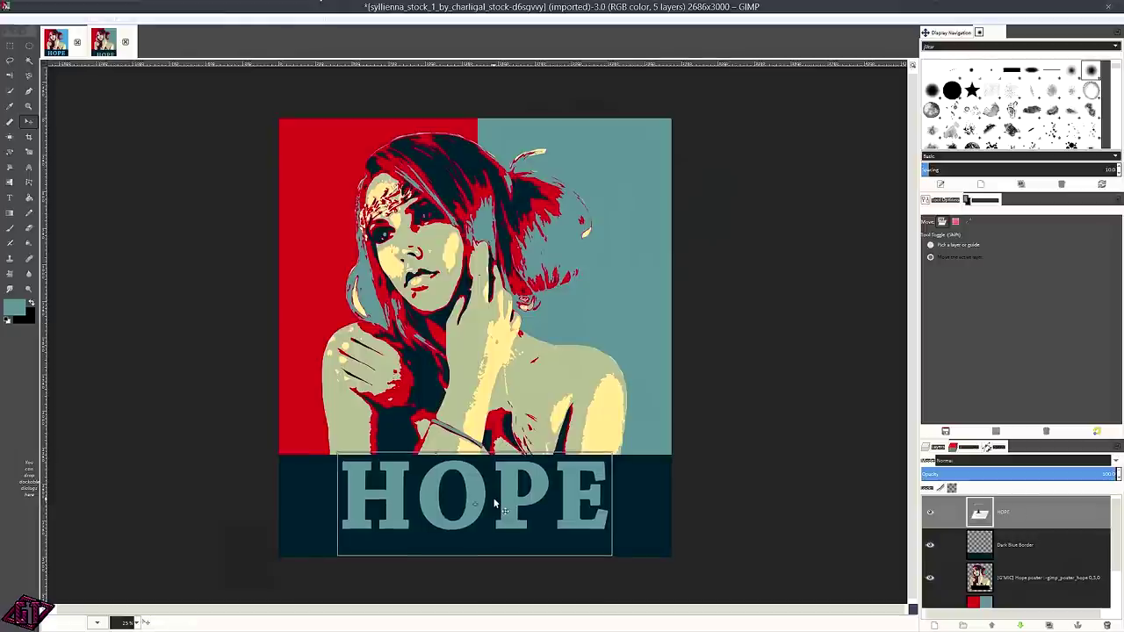
{"action": "scroll", "coordinate": [516, 575], "scroll_direction": "down", "scroll_amount": 2}
{"action": "scroll", "coordinate": [533, 504], "scroll_direction": "up", "scroll_amount": 2}
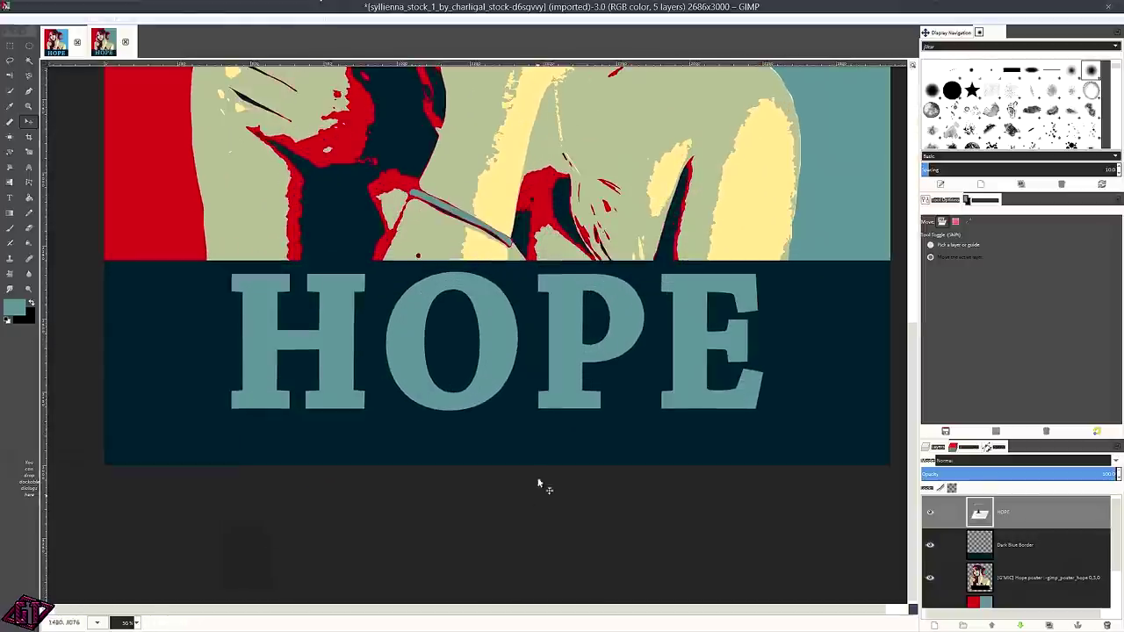
{"action": "scroll", "coordinate": [532, 478], "scroll_direction": "up", "scroll_amount": 1}
{"action": "scroll", "coordinate": [518, 504], "scroll_direction": "down", "scroll_amount": 1}
{"action": "scroll", "coordinate": [527, 486], "scroll_direction": "down", "scroll_amount": 1}
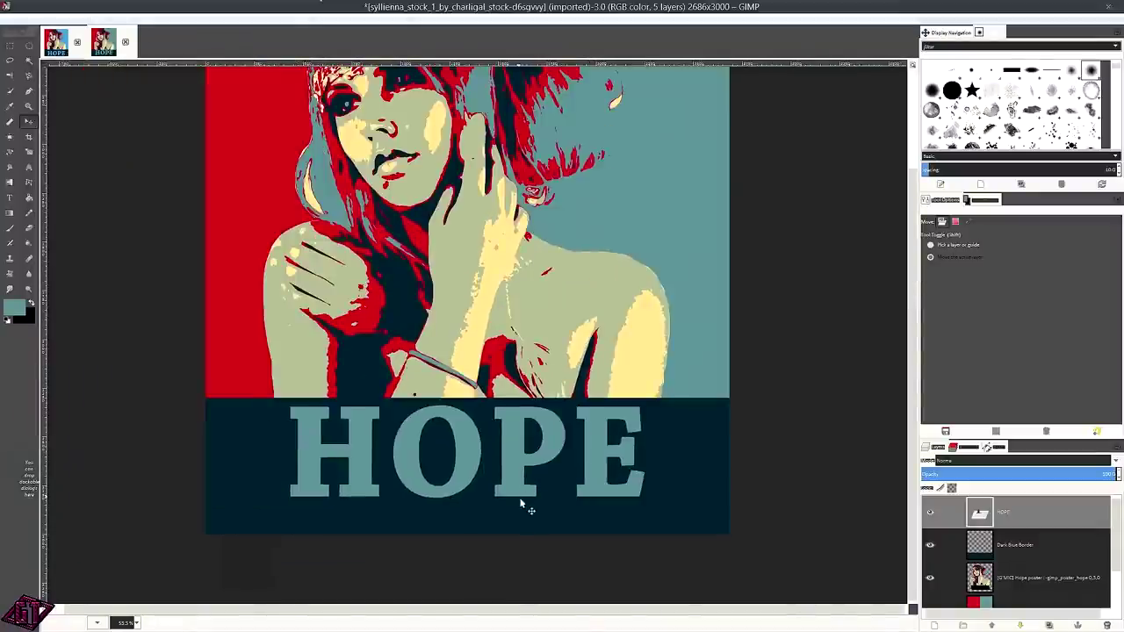
Create a transparent 2686 x 3000 px layer named Red Path above the HOPE text layer.
{"action": "left_click", "coordinate": [935, 625]}
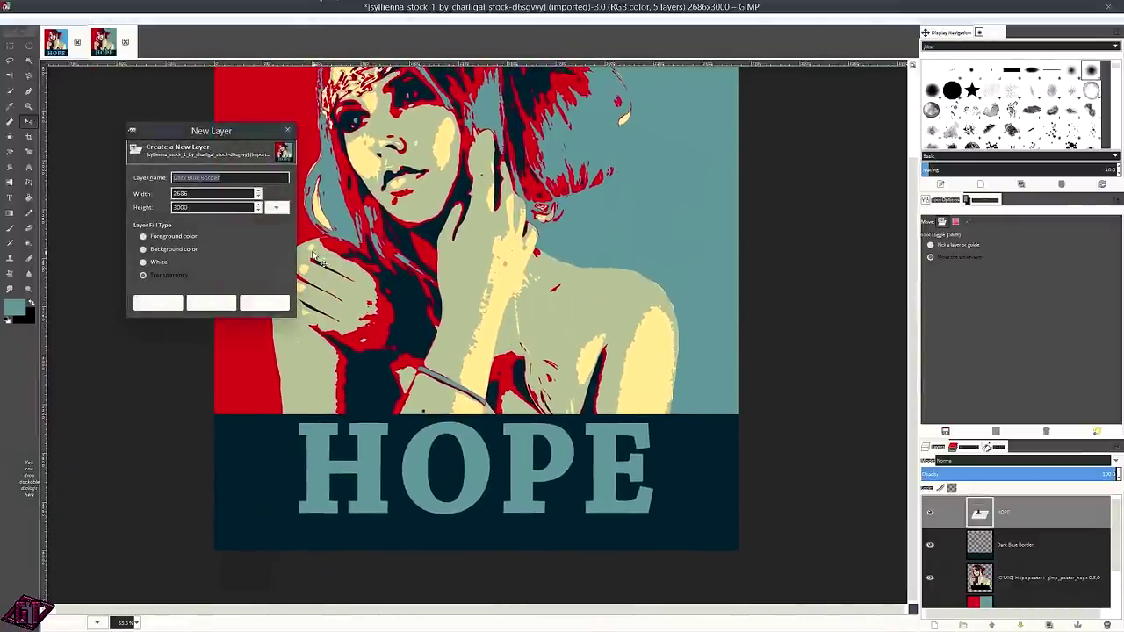
{"action": "type", "text": "Path"}
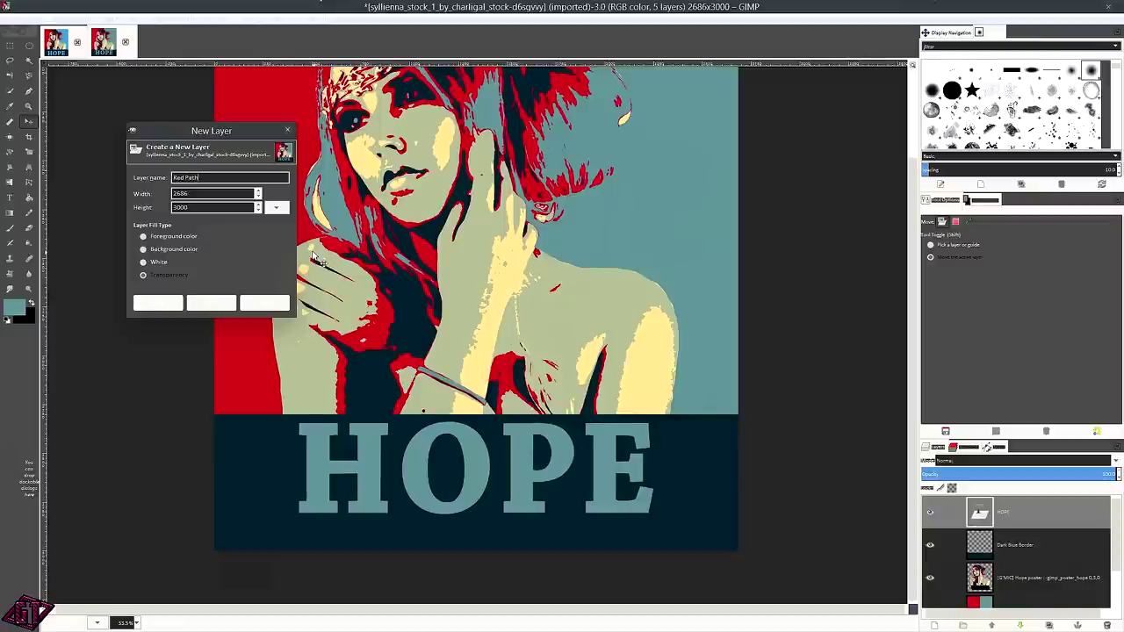
{"action": "key", "text": "Return"}
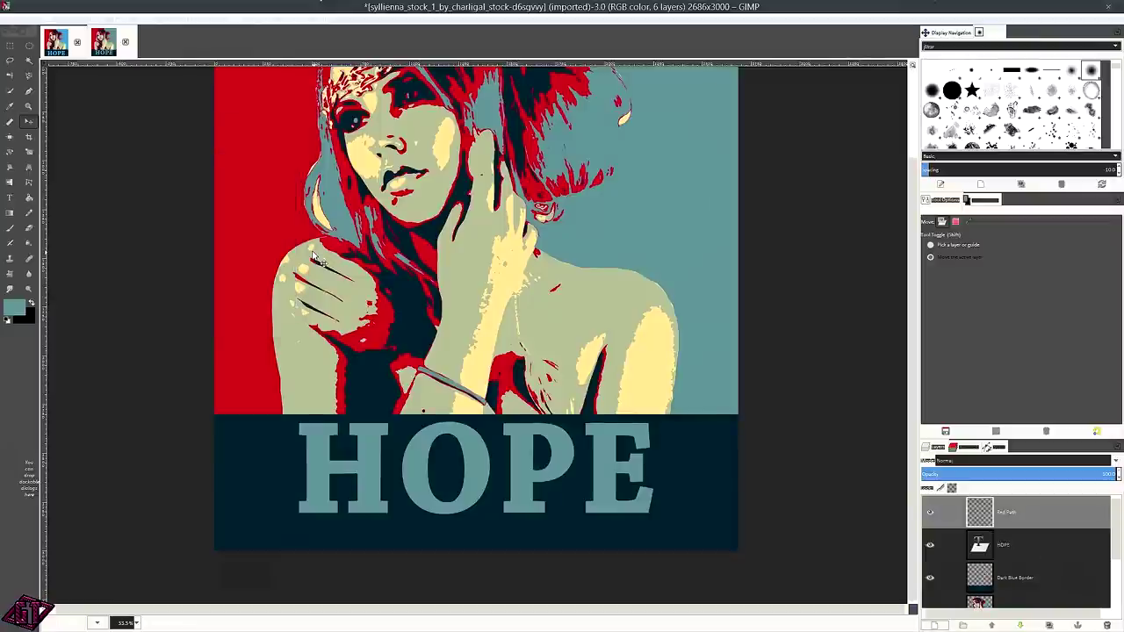
Set the foreground color to the saved poster red and slightly increase the Paintbrush's size.
{"action": "left_click", "coordinate": [11, 311]}
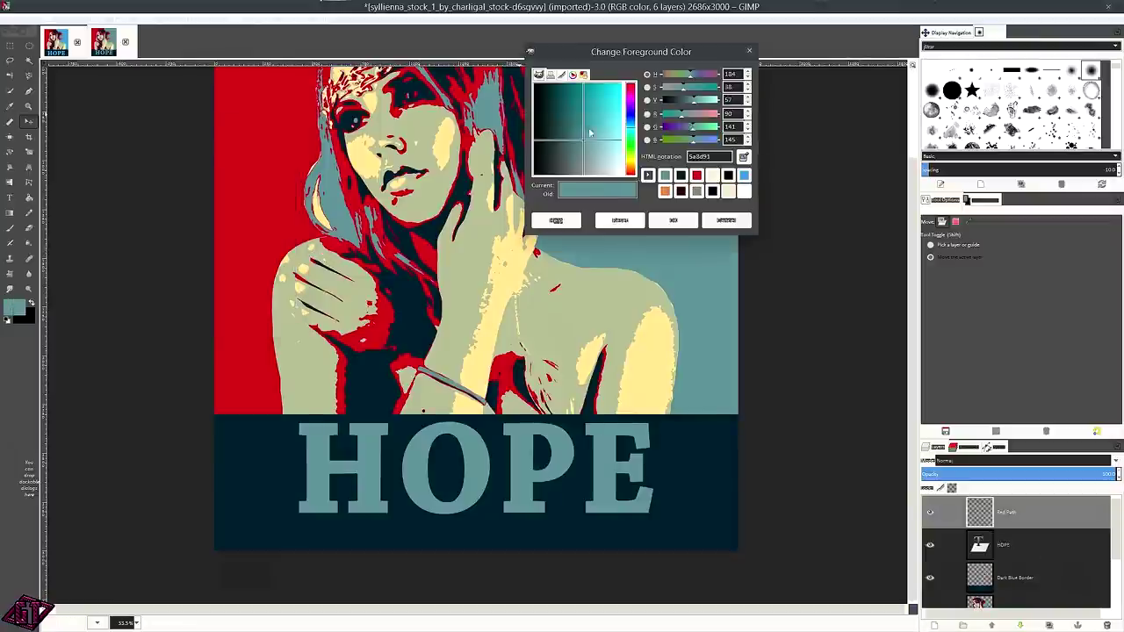
{"action": "left_click", "coordinate": [697, 175]}
{"action": "left_click", "coordinate": [673, 220]}
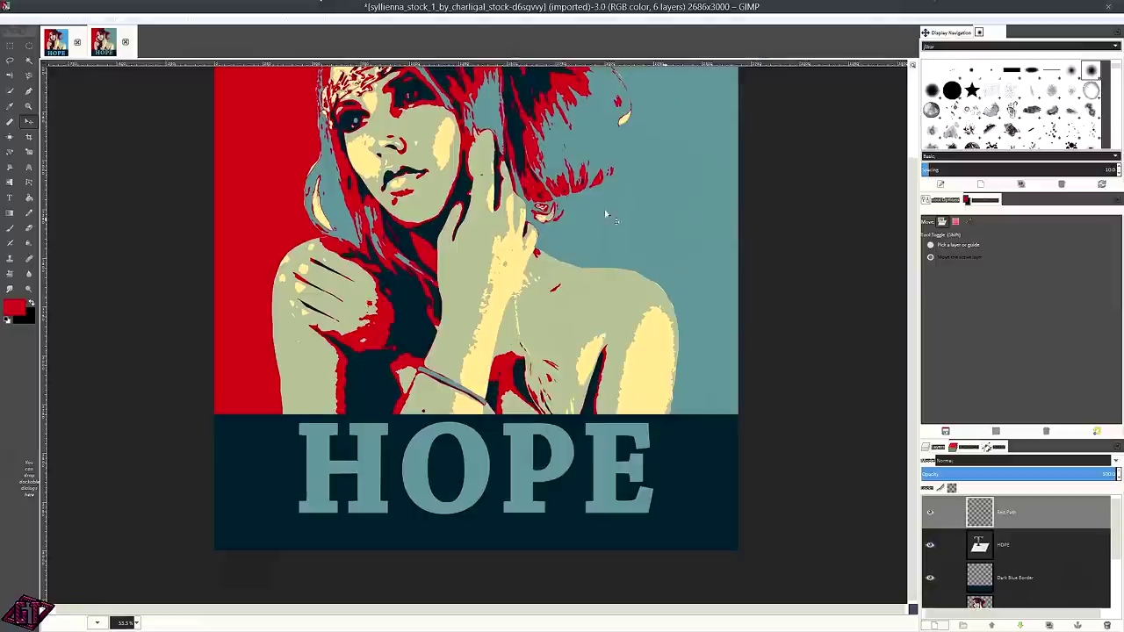
{"action": "left_click", "coordinate": [9, 227]}
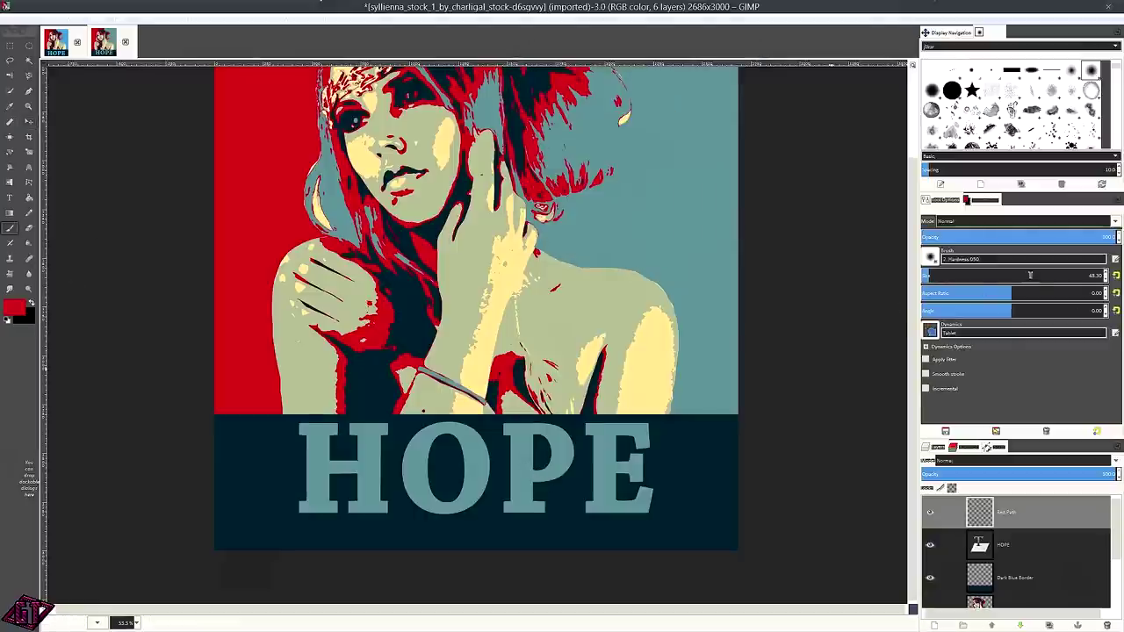
{"action": "scroll", "coordinate": [1107, 279], "scroll_direction": "up", "scroll_amount": 4}
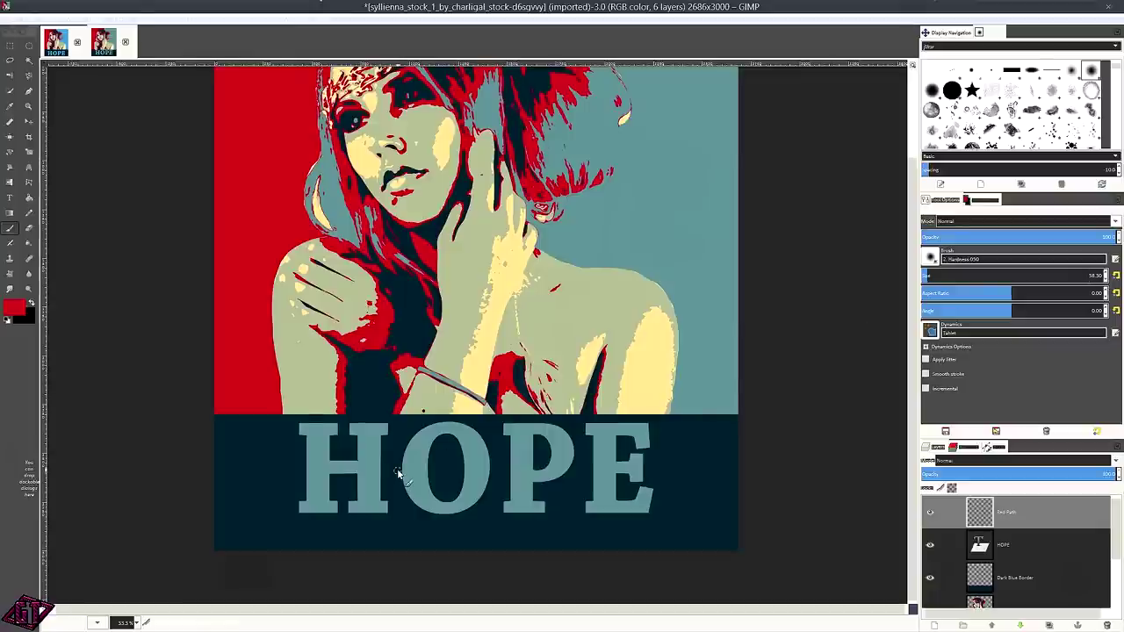
Draw a wavy four-anchor path with the Paths tool across the HOPE text, from below the E to the upper side of the H.
{"action": "left_click", "coordinate": [28, 91]}
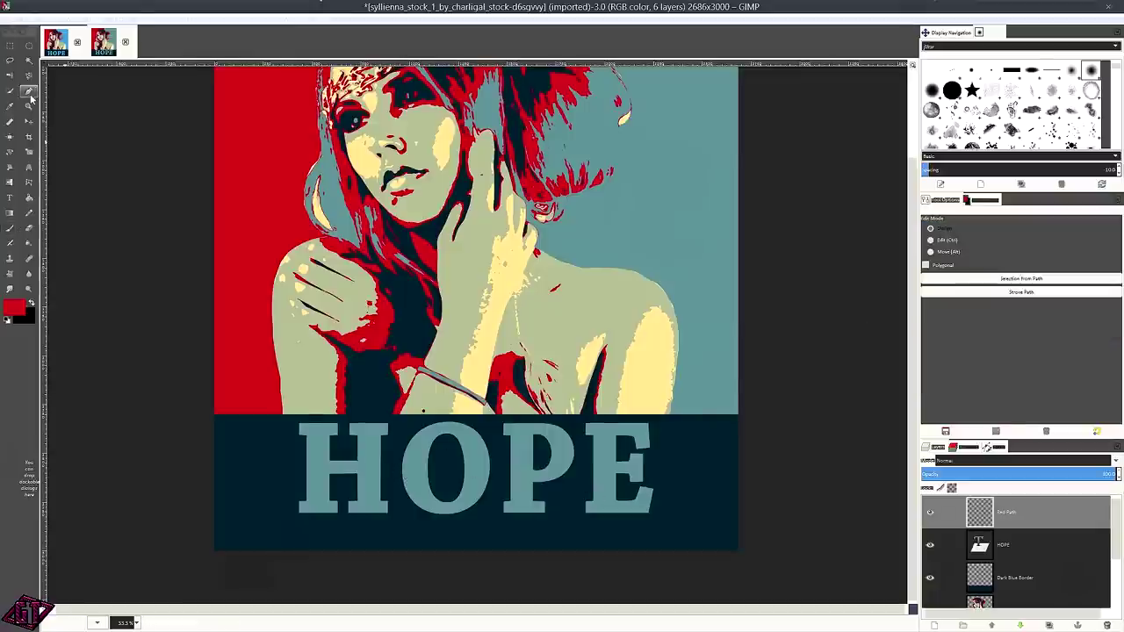
{"action": "left_click", "coordinate": [687, 522]}
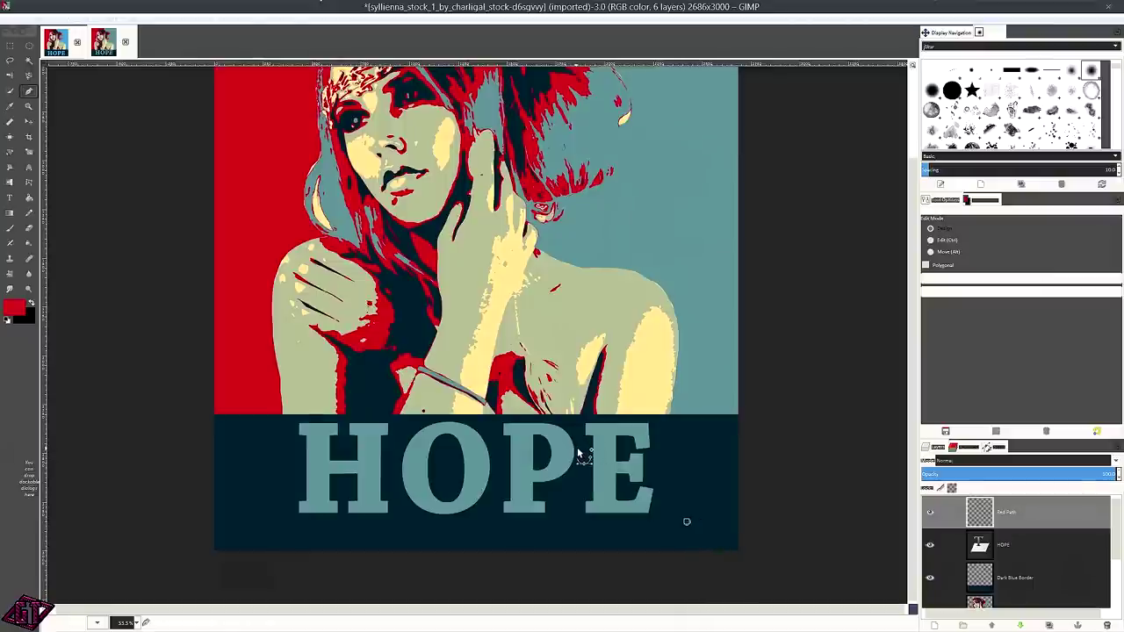
{"action": "left_click_drag", "start_coordinate": [576, 449], "coordinate": [553, 456]}
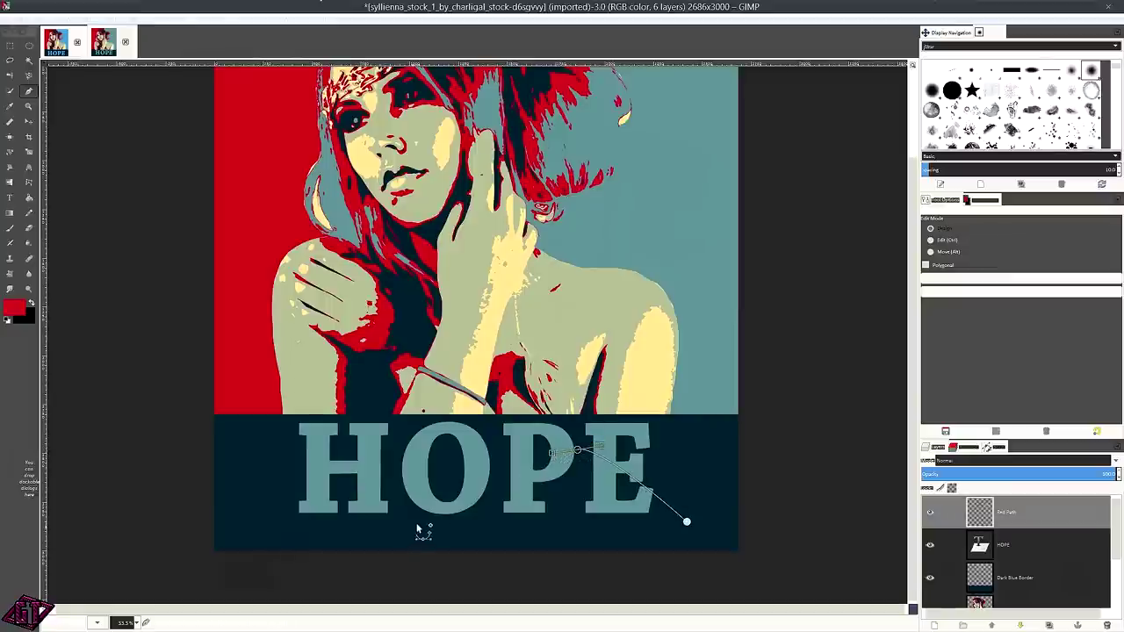
{"action": "left_click_drag", "start_coordinate": [421, 513], "coordinate": [386, 509]}
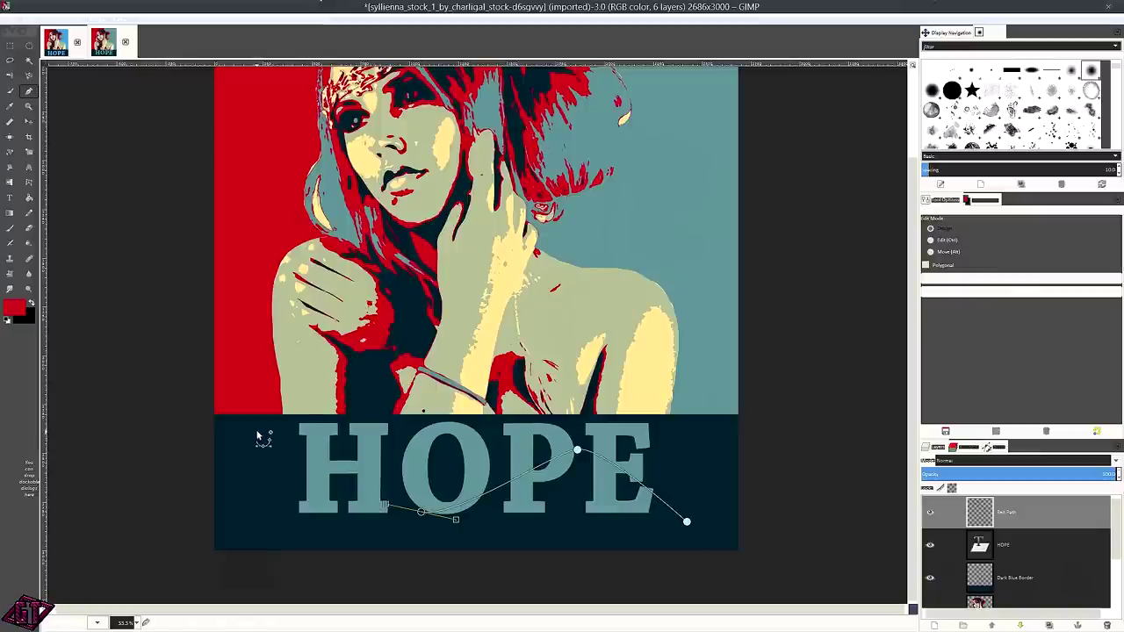
{"action": "left_click_drag", "start_coordinate": [265, 433], "coordinate": [238, 444]}
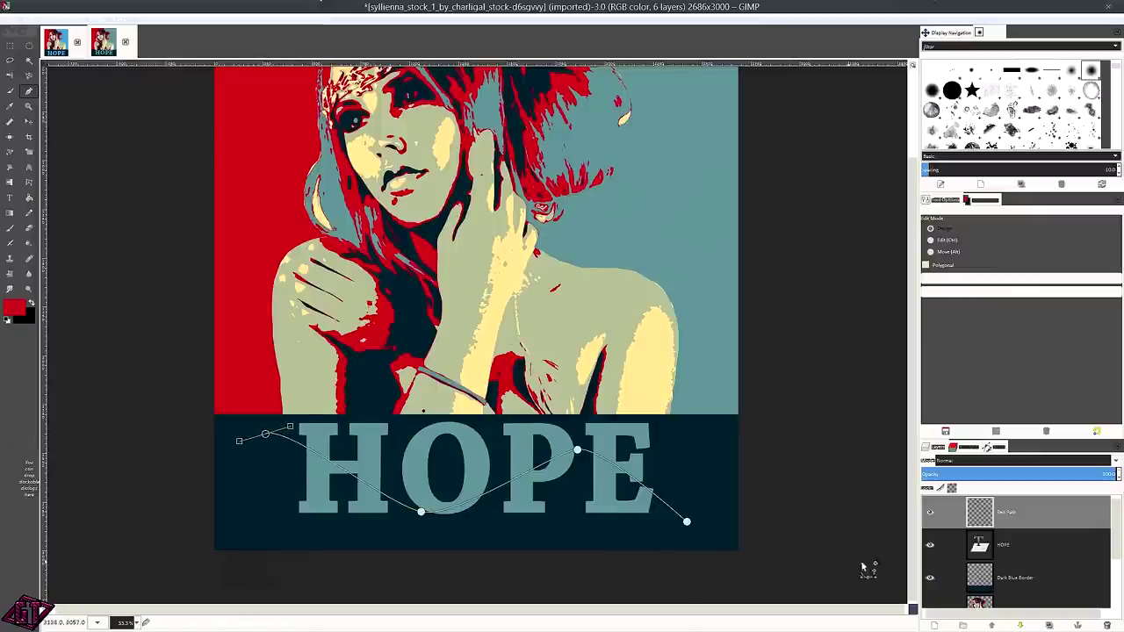
Stroke the wavy path in red with the Paintbrush on the Red Path layer and switch to the Move tool.
{"action": "left_click", "coordinate": [28, 20]}
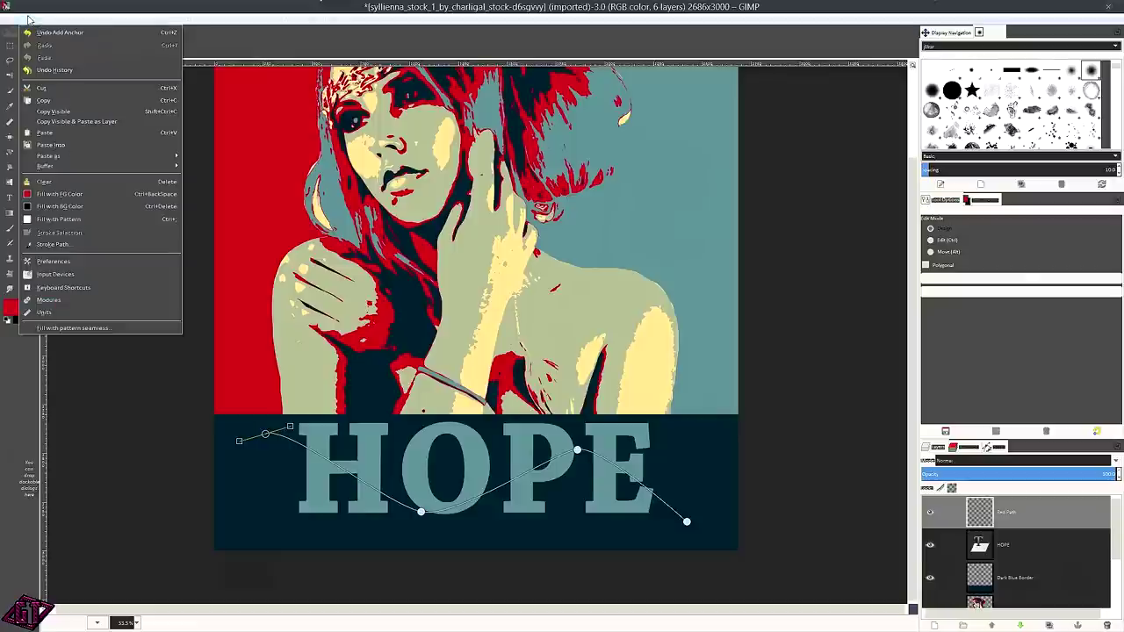
{"action": "left_click", "coordinate": [61, 244]}
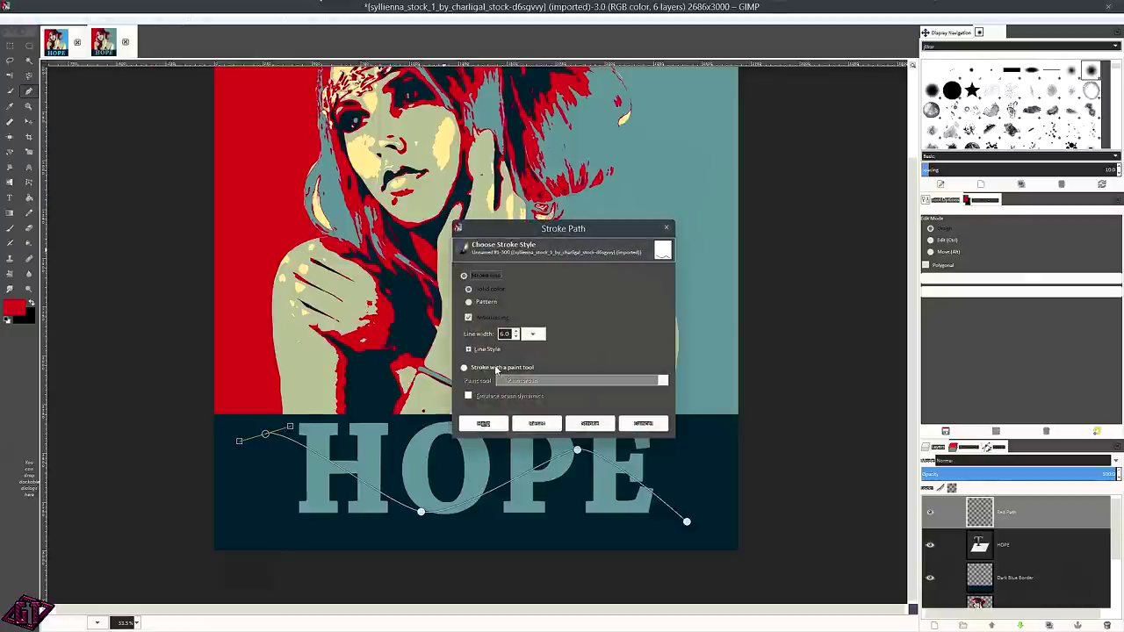
{"action": "left_click", "coordinate": [496, 369]}
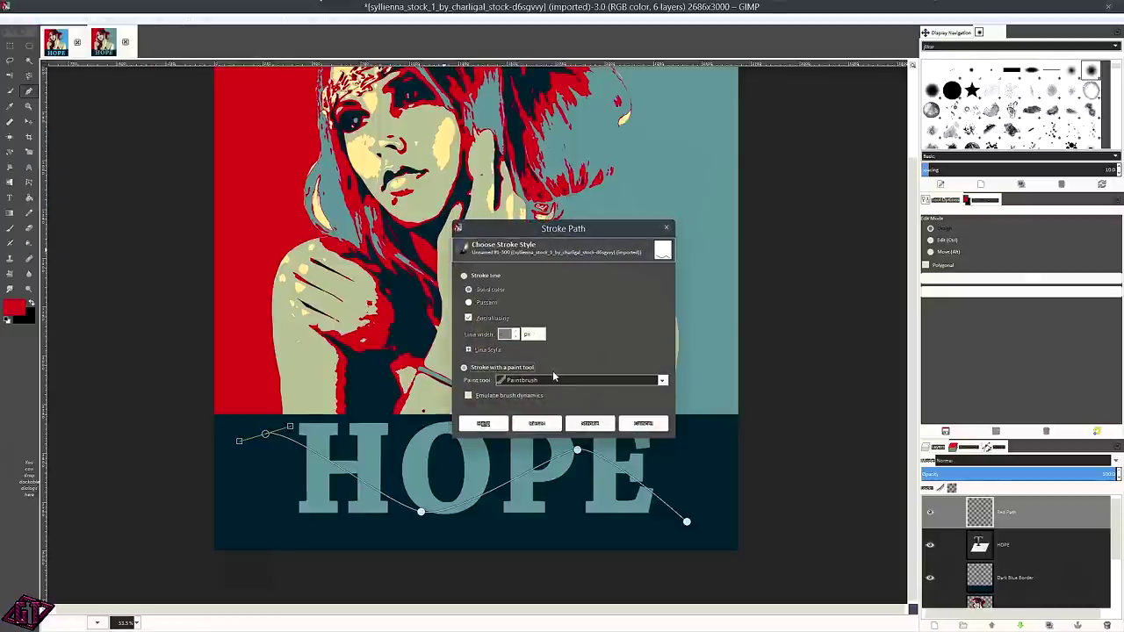
{"action": "left_click", "coordinate": [590, 424]}
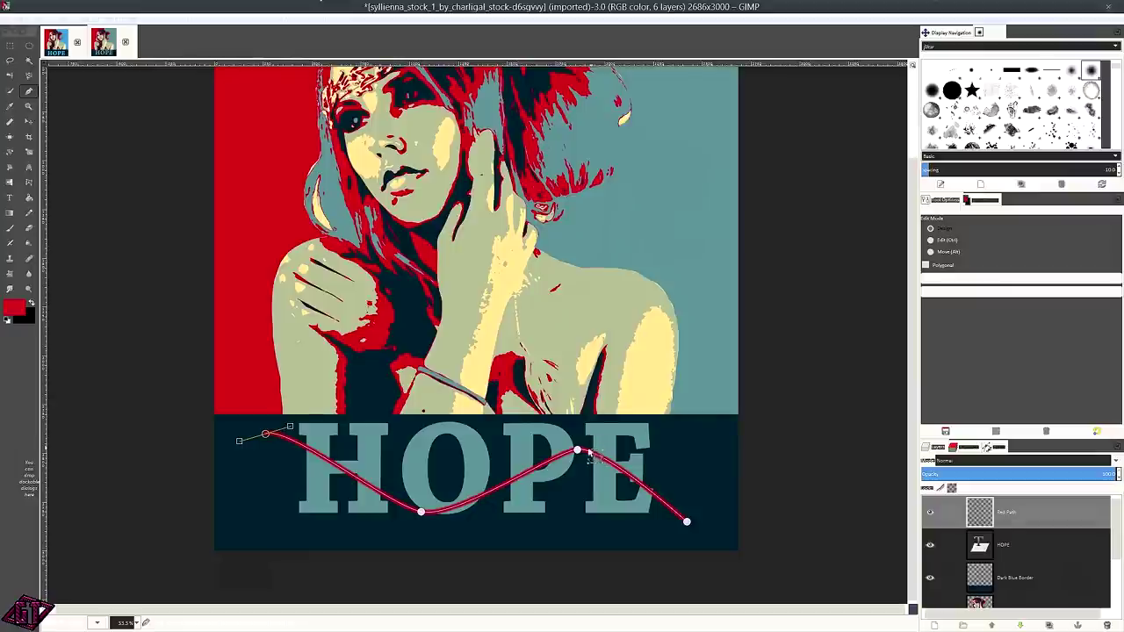
{"action": "key", "text": "m"}
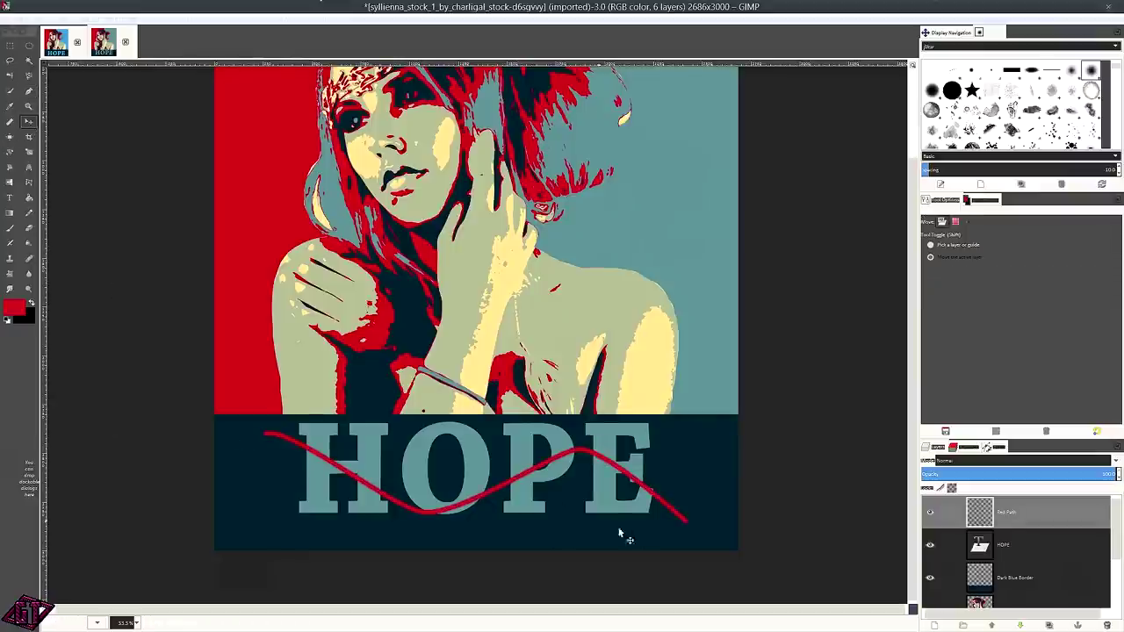
Move the Red Path layer below the HOPE text layer and turn the HOPE layer's alpha into a selection.
{"action": "left_click_drag", "start_coordinate": [1034, 511], "coordinate": [1008, 559]}
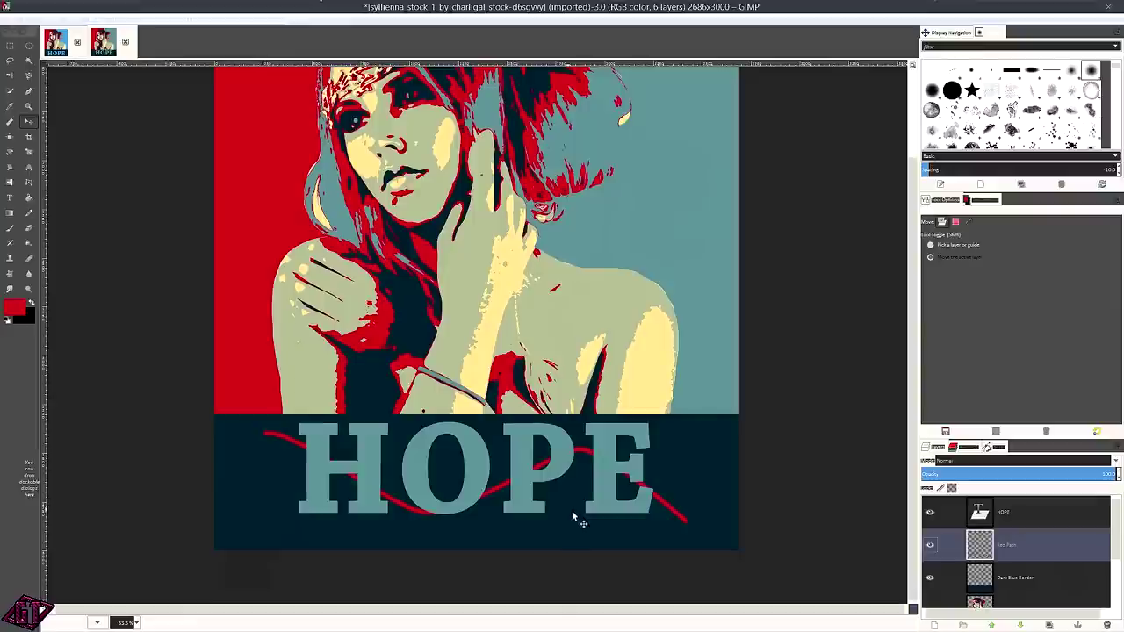
{"action": "left_click", "coordinate": [1018, 518]}
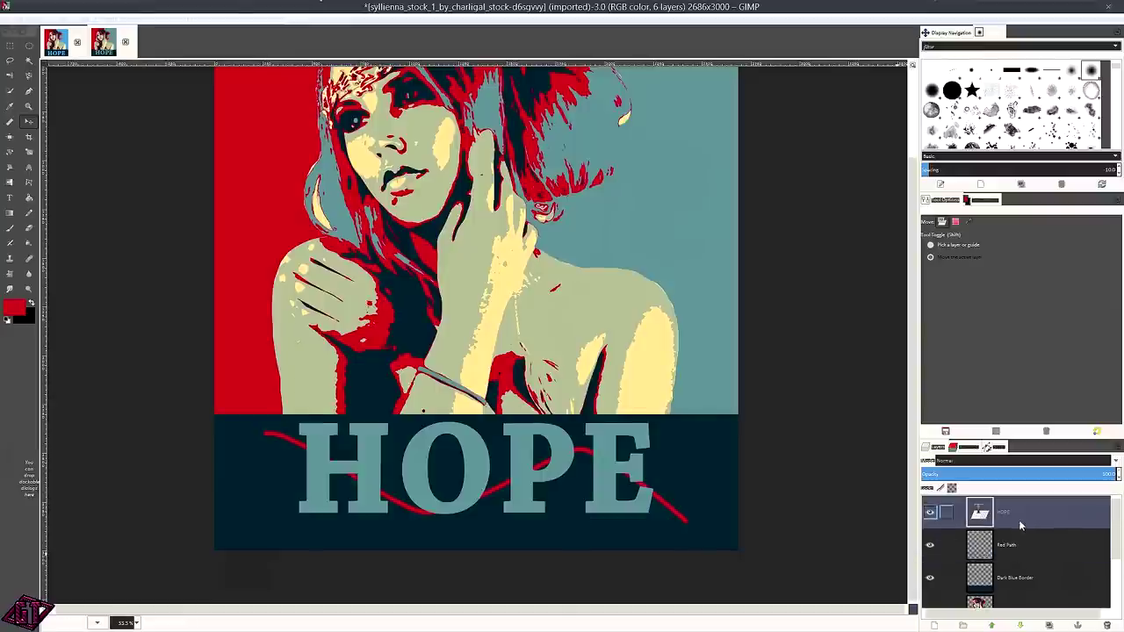
{"action": "right_click", "coordinate": [1014, 518]}
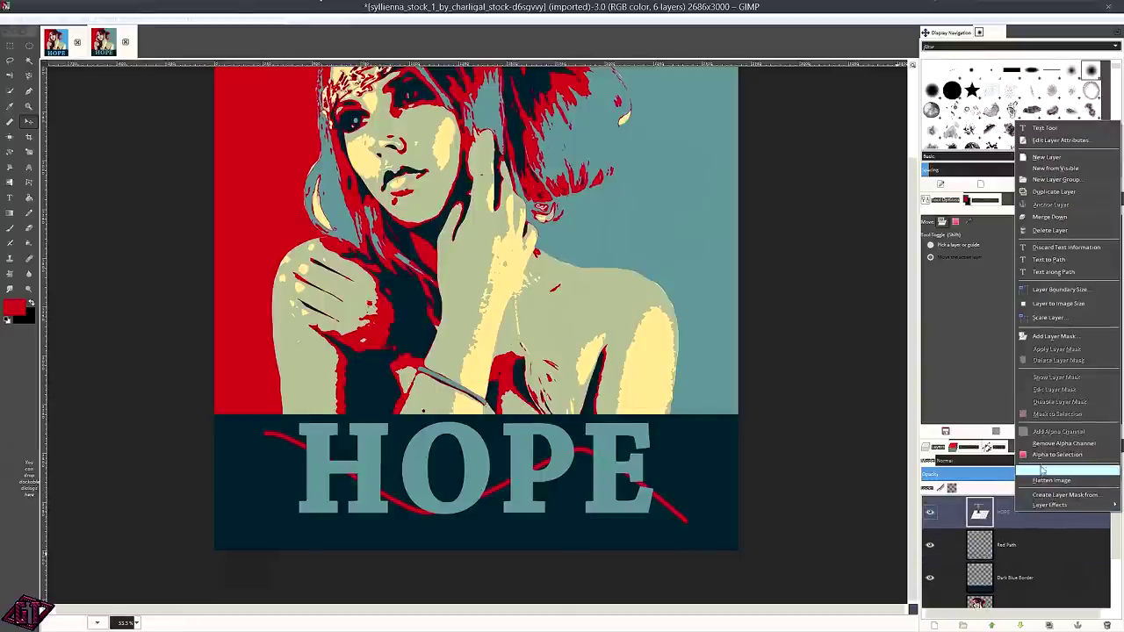
{"action": "left_click", "coordinate": [1043, 456]}
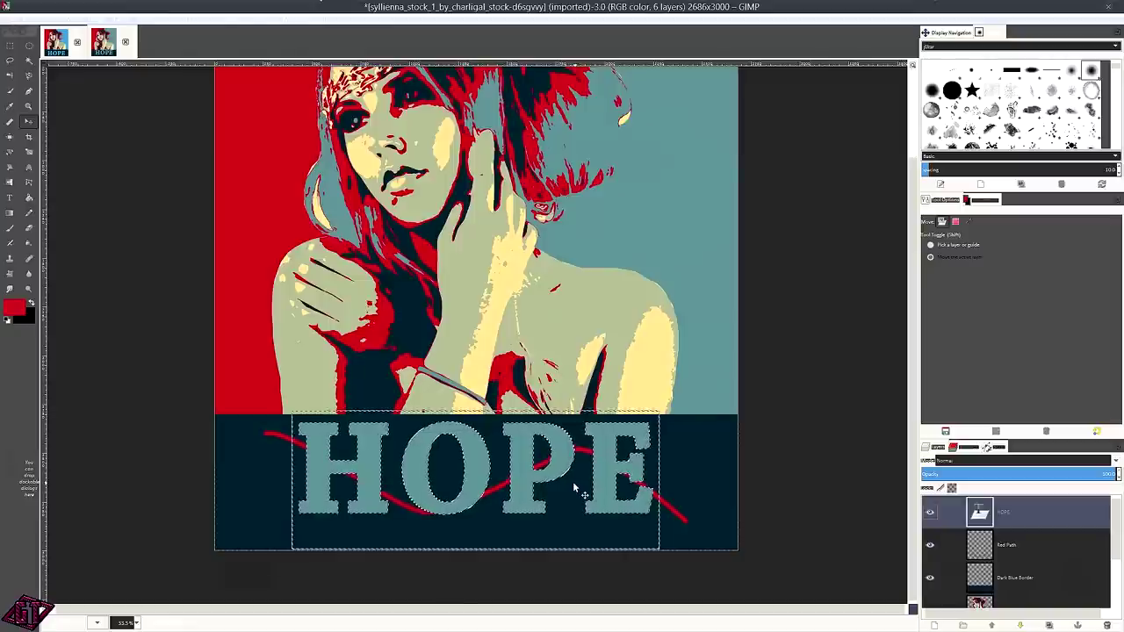
Make the Red Path layer active and ready the Paintbrush with black (000000) as the foreground color.
{"action": "left_click", "coordinate": [1021, 545]}
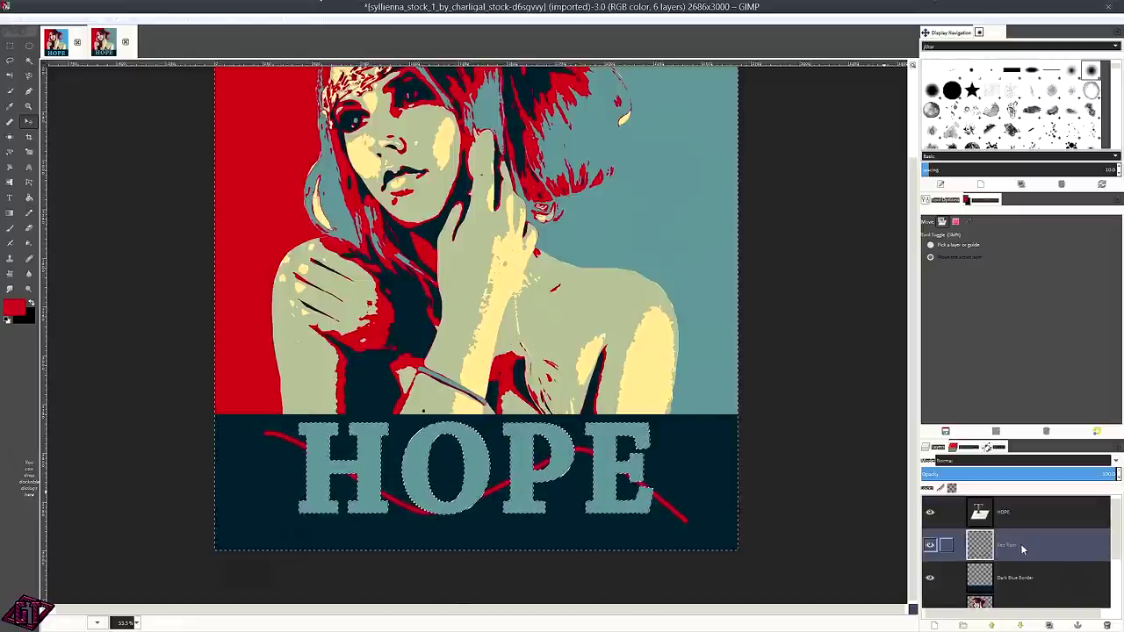
{"action": "left_click", "coordinate": [10, 231]}
{"action": "left_click", "coordinate": [31, 303]}
{"action": "left_click", "coordinate": [14, 308]}
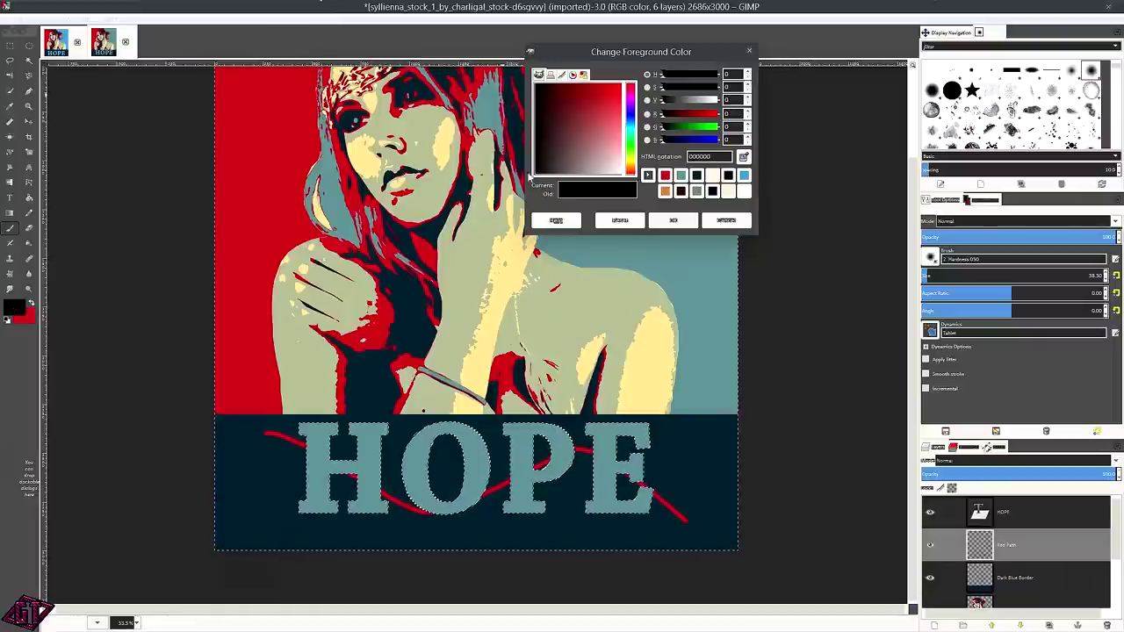
{"action": "left_click", "coordinate": [672, 219]}
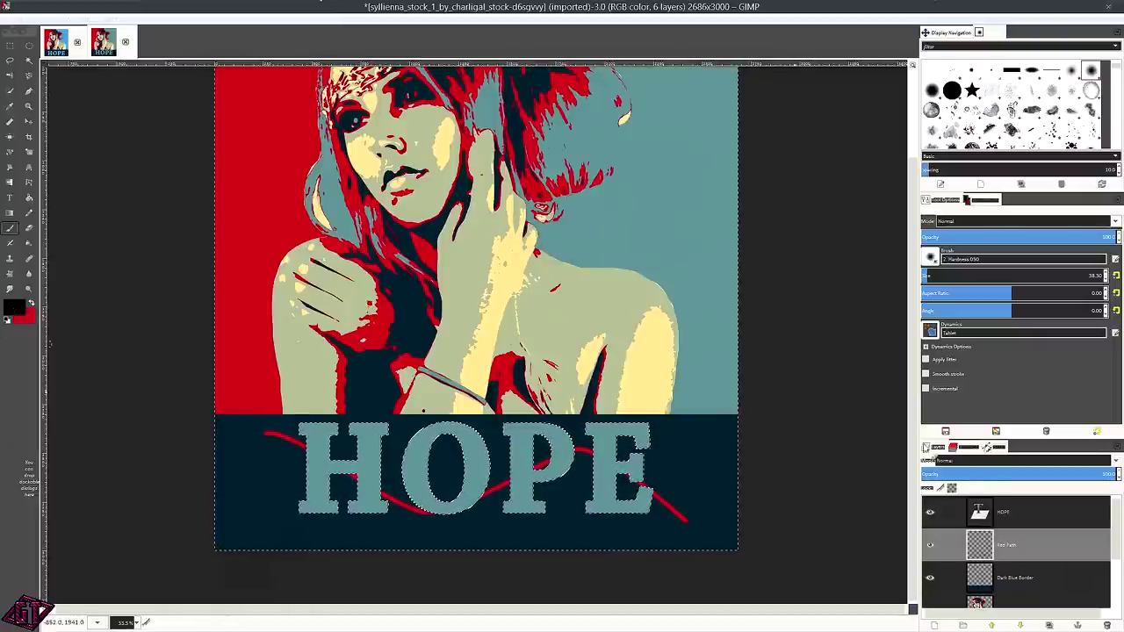
Add a white (full opacity) layer mask to the Red Path layer.
{"action": "right_click", "coordinate": [1009, 548]}
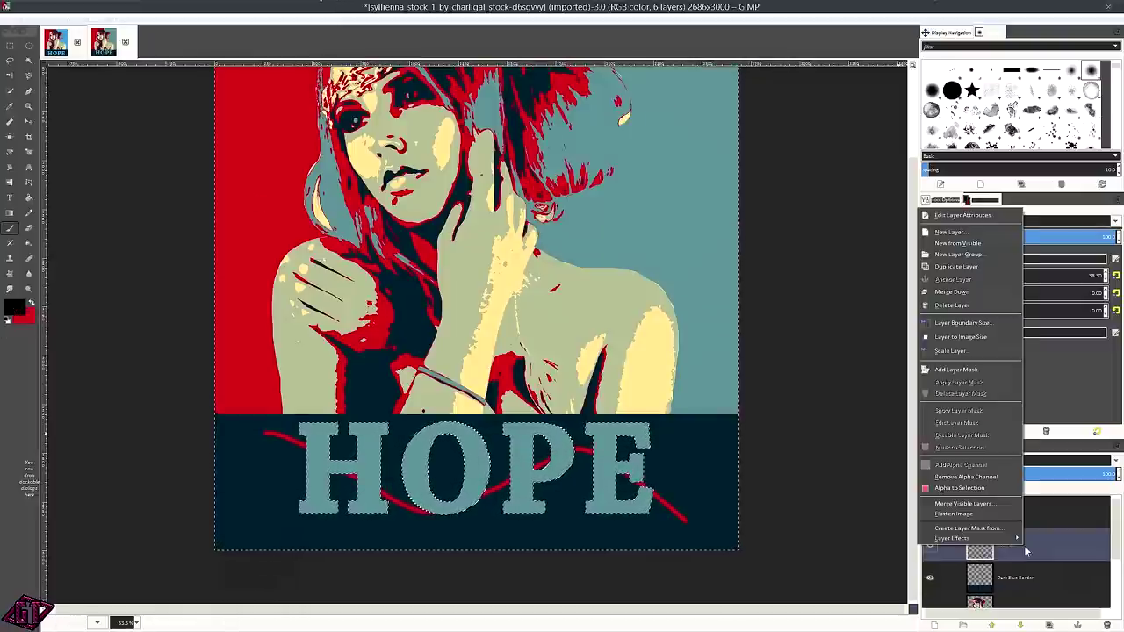
{"action": "left_click", "coordinate": [971, 373]}
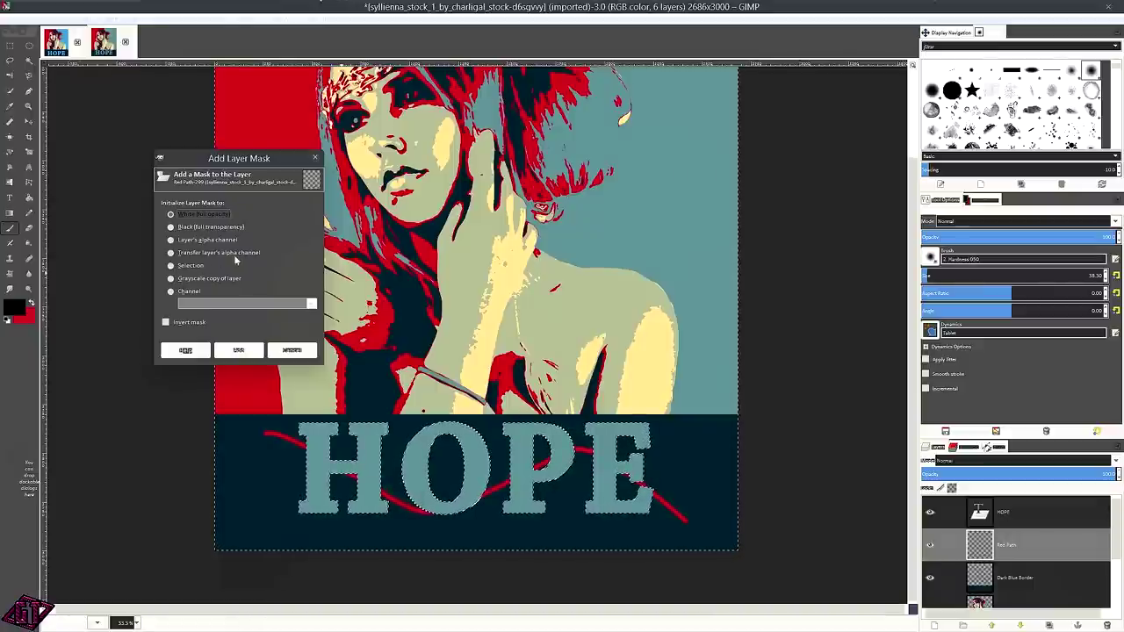
{"action": "left_click", "coordinate": [232, 350]}
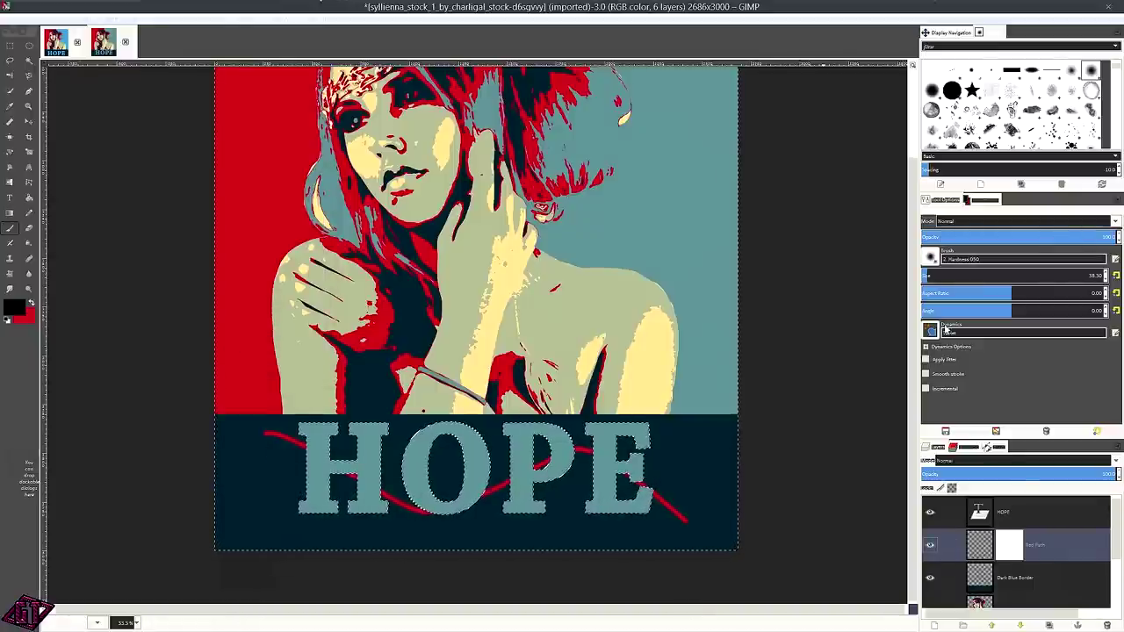
Enlarge the Paintbrush to about 218 and paint black on the mask to hide the red line around the H's crossbar.
{"action": "left_click_drag", "start_coordinate": [948, 272], "coordinate": [961, 274]}
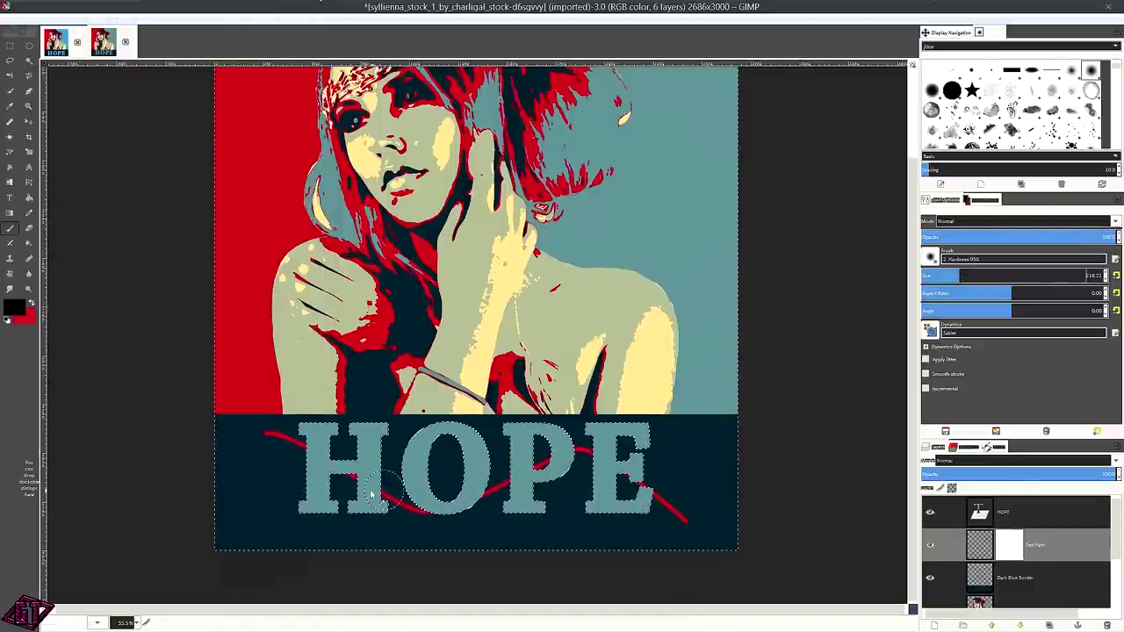
{"action": "scroll", "coordinate": [359, 495], "scroll_direction": "up", "scroll_amount": 5}
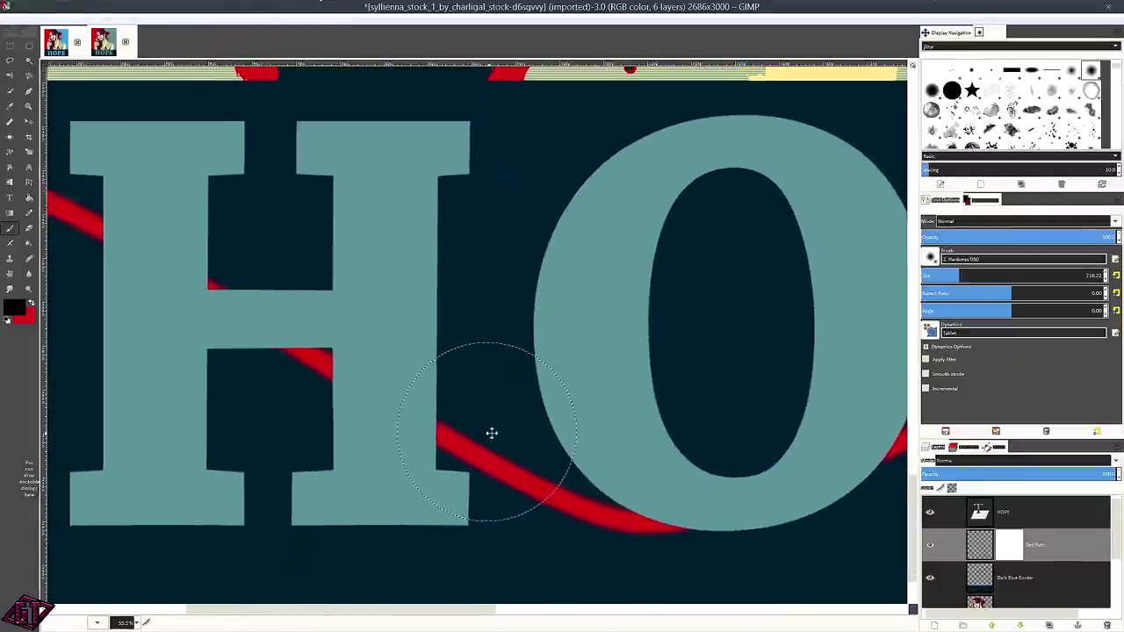
{"action": "mouse_move", "coordinate": [351, 290]}
{"action": "left_mouse_down"}
{"action": "mouse_move", "coordinate": [367, 336]}
{"action": "mouse_move", "coordinate": [364, 367]}
{"action": "mouse_move", "coordinate": [324, 301]}
{"action": "mouse_move", "coordinate": [337, 337]}
{"action": "left_mouse_up"}
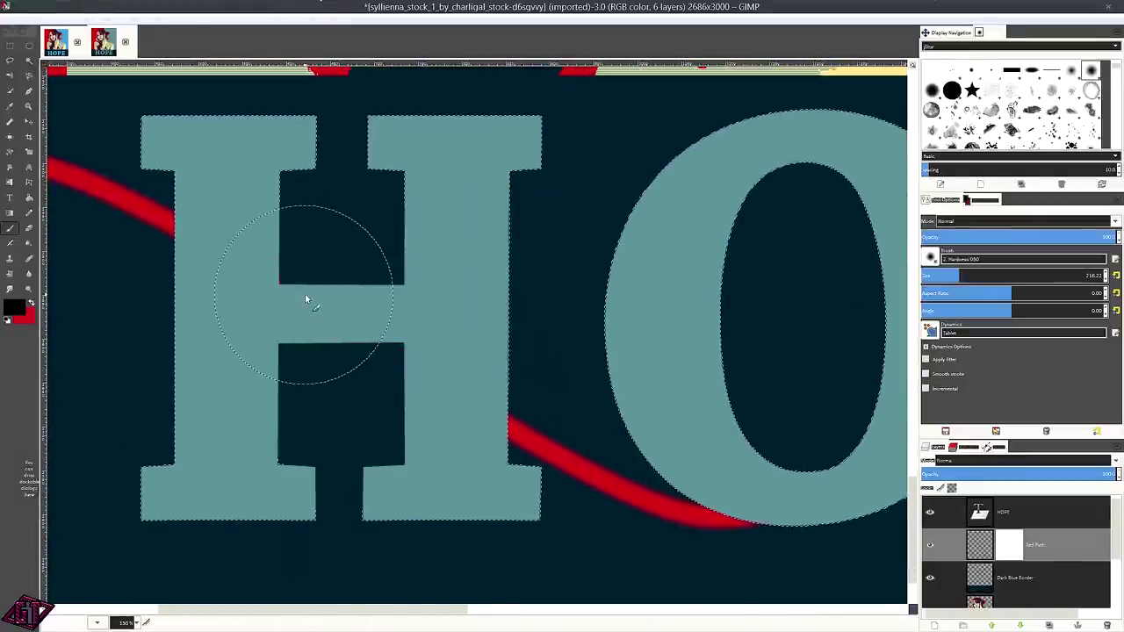
{"action": "scroll", "coordinate": [368, 397], "scroll_direction": "down", "scroll_amount": 1}
{"action": "scroll", "coordinate": [369, 400], "scroll_direction": "down", "scroll_amount": 3}
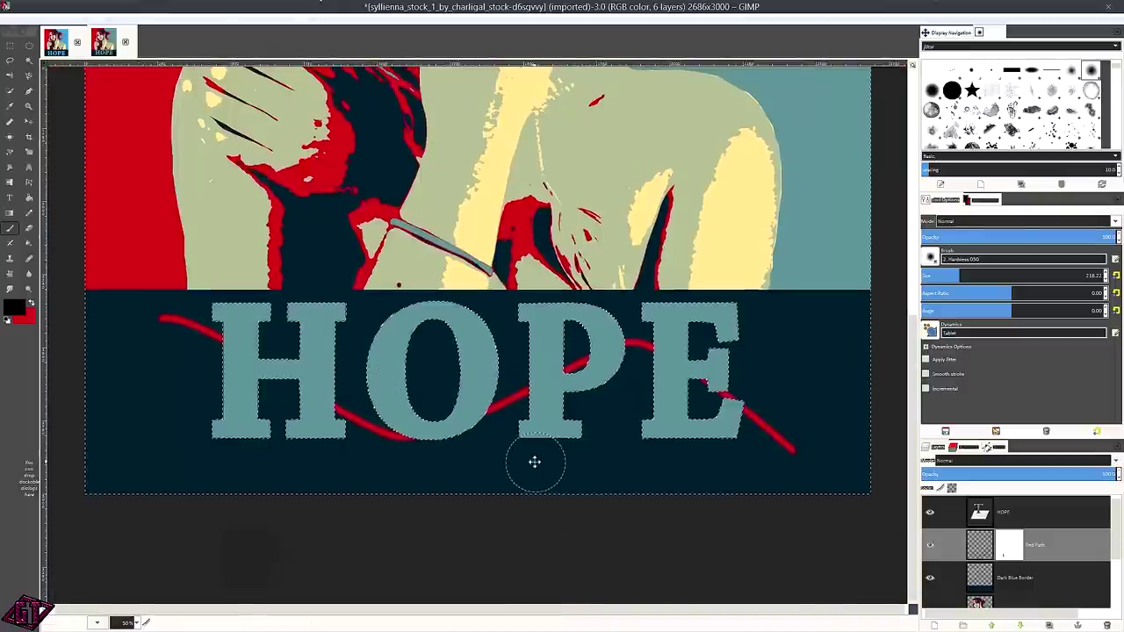
Paint black on the Red Path mask to hide the red line inside the P and the E, and clear the selection.
{"action": "scroll", "coordinate": [531, 466], "scroll_direction": "up", "scroll_amount": 1}
{"action": "mouse_move", "coordinate": [503, 376]}
{"action": "left_mouse_down"}
{"action": "mouse_move", "coordinate": [509, 402]}
{"action": "mouse_move", "coordinate": [532, 380]}
{"action": "mouse_move", "coordinate": [517, 366]}
{"action": "left_mouse_up"}
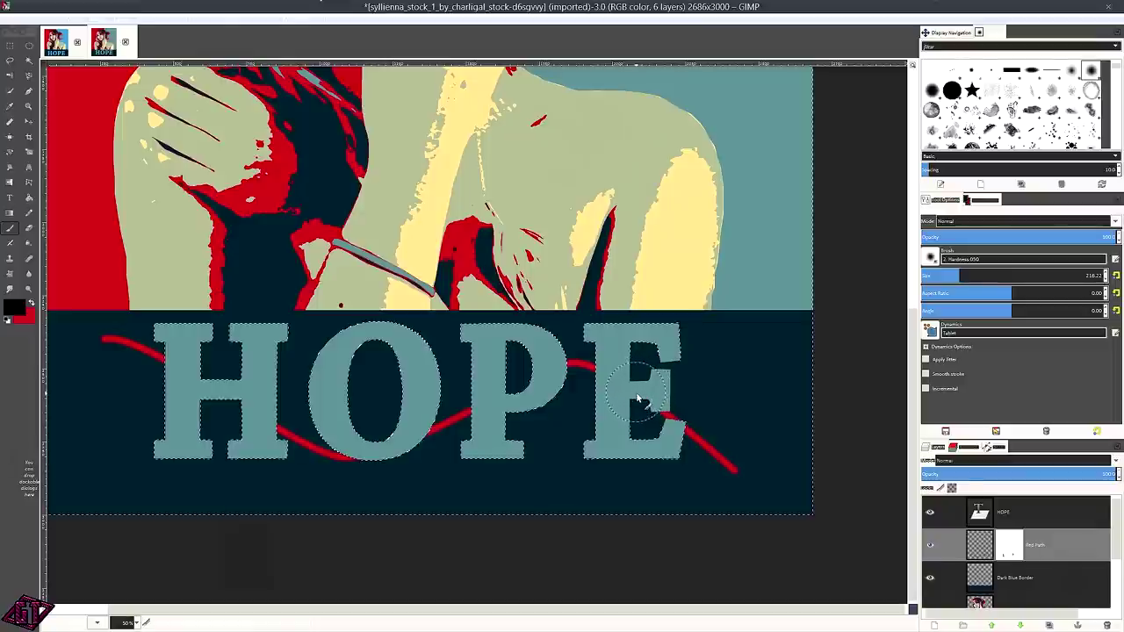
{"action": "left_click_drag", "start_coordinate": [647, 401], "coordinate": [659, 413]}
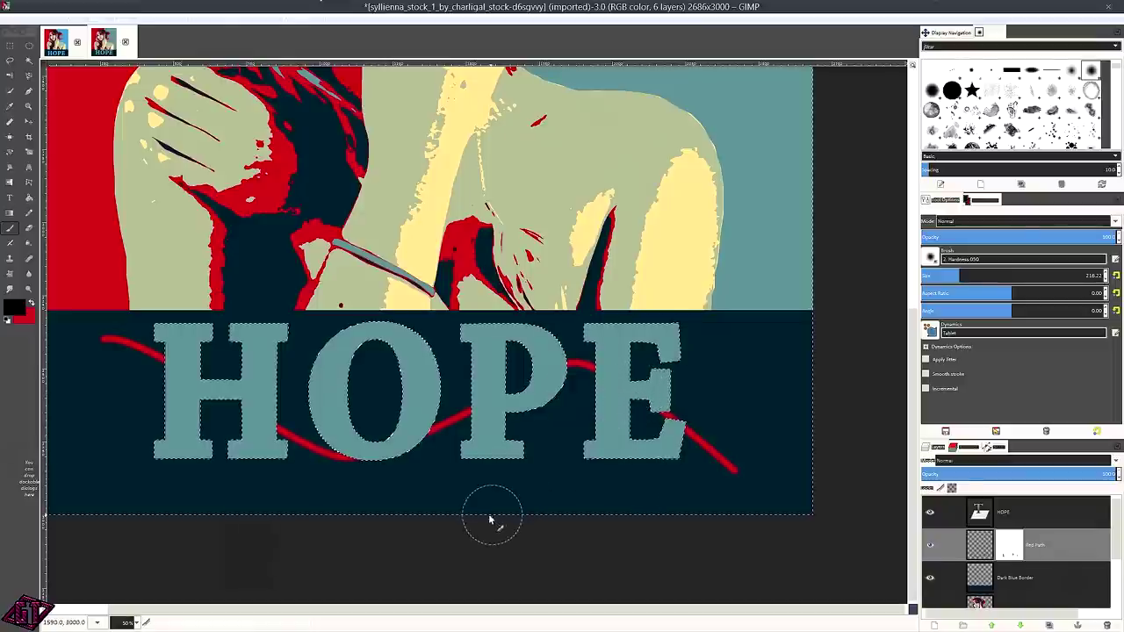
{"action": "left_click_drag", "start_coordinate": [451, 509], "coordinate": [507, 464]}
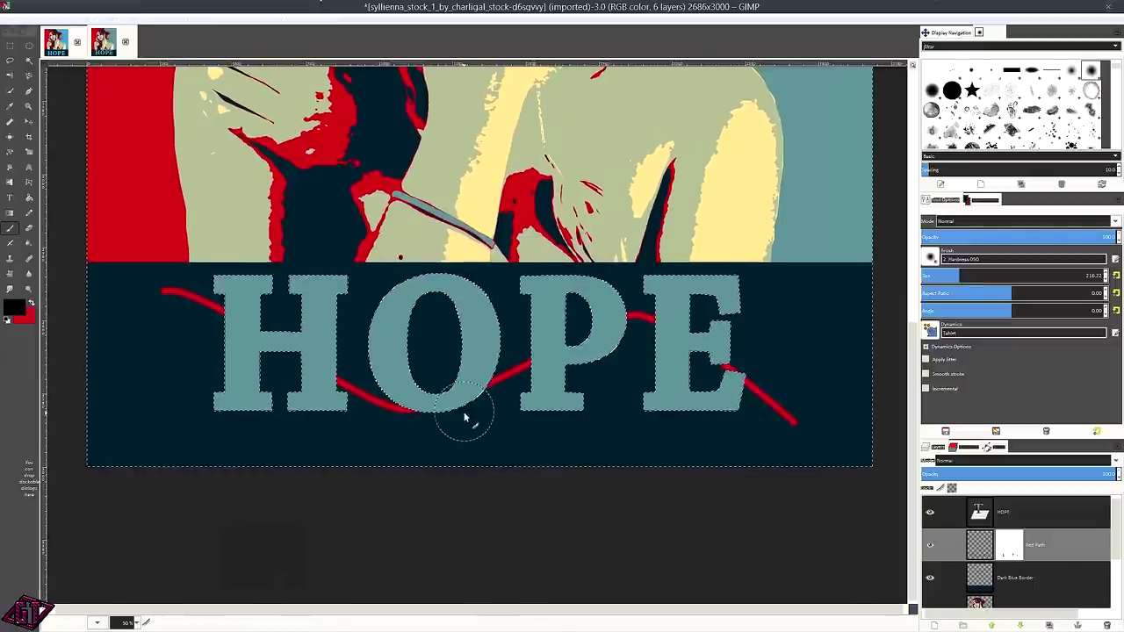
{"action": "scroll", "coordinate": [478, 430], "scroll_direction": "down", "scroll_amount": 1}
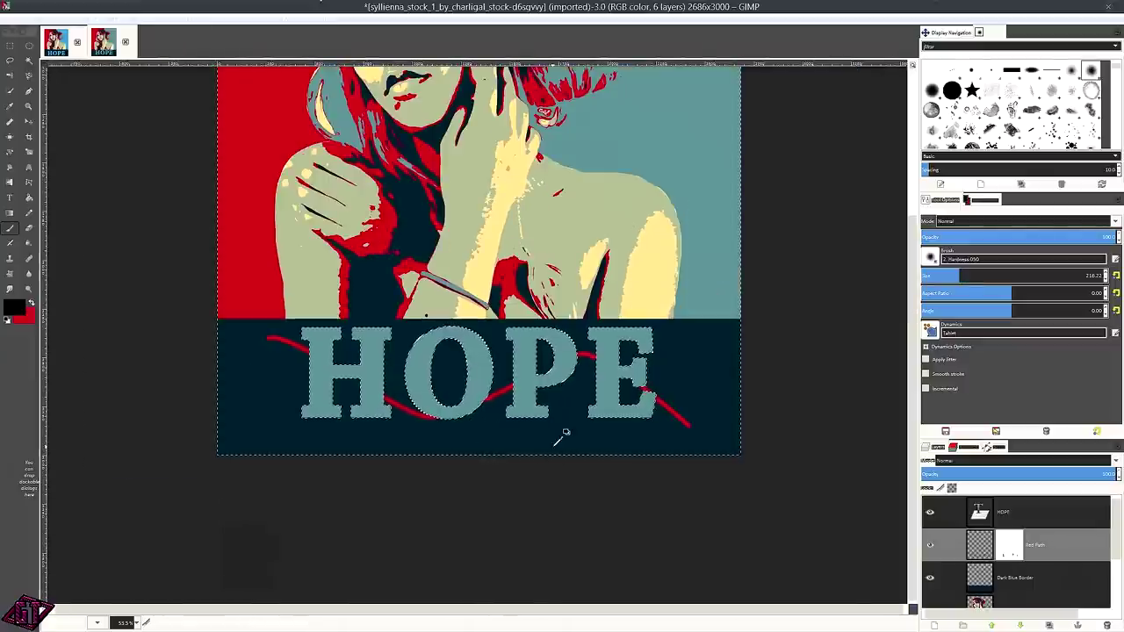
{"action": "key", "text": "ctrl+shift+a"}
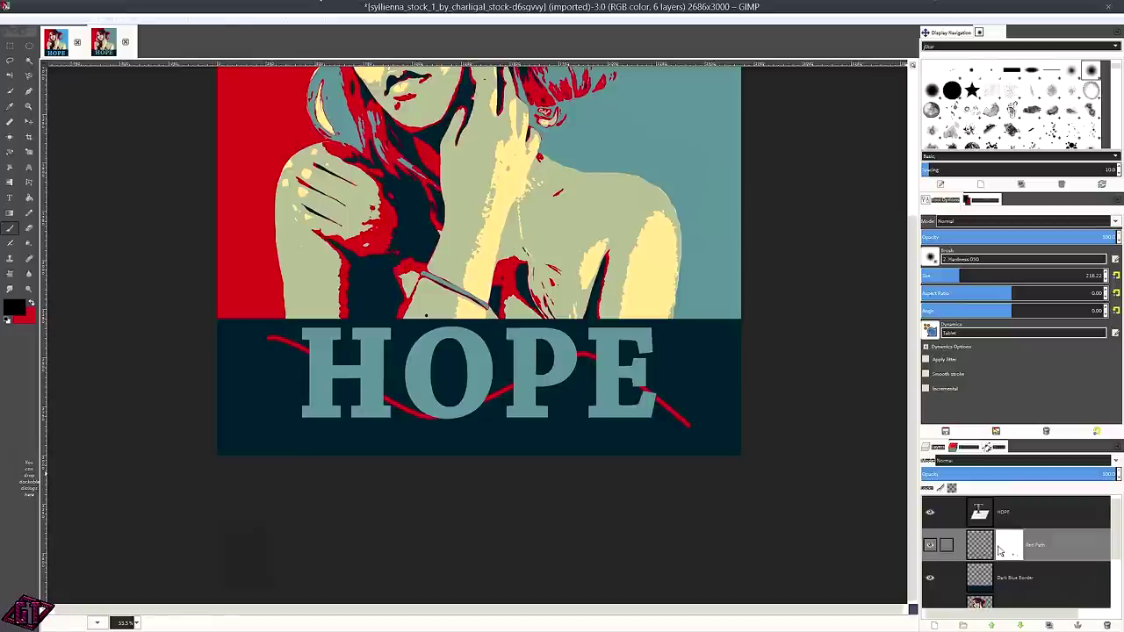
Square off the red line's end beside the E by filling a rectangular selection around its tip with black on the Red Path mask.
{"action": "left_click", "coordinate": [1036, 545]}
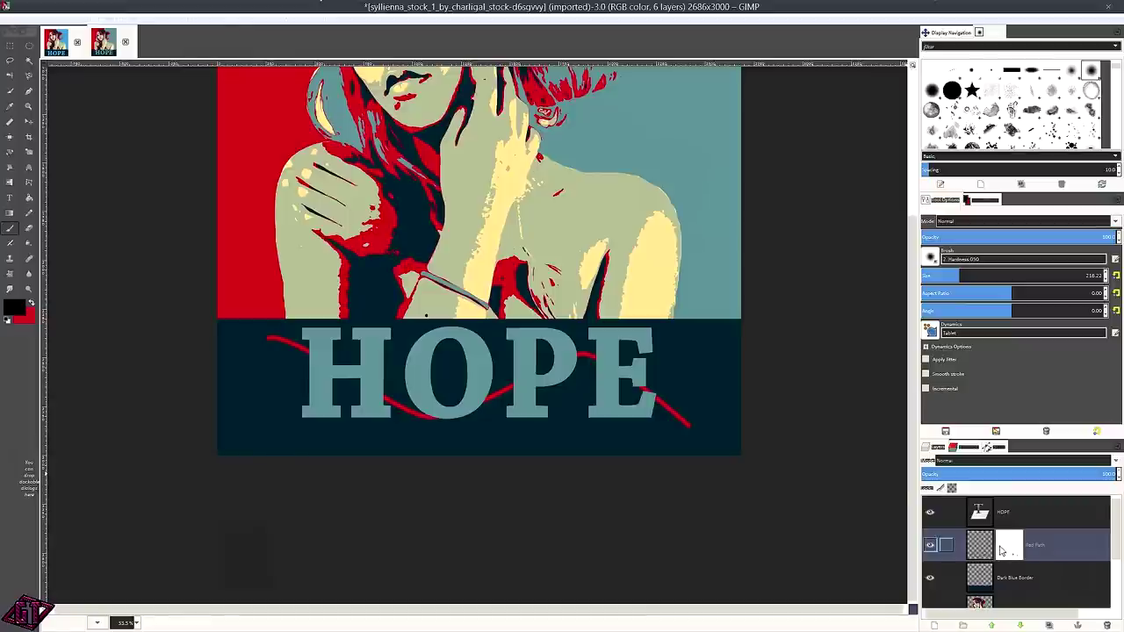
{"action": "left_click", "coordinate": [11, 46]}
{"action": "scroll", "coordinate": [727, 512], "scroll_direction": "up", "scroll_amount": 2}
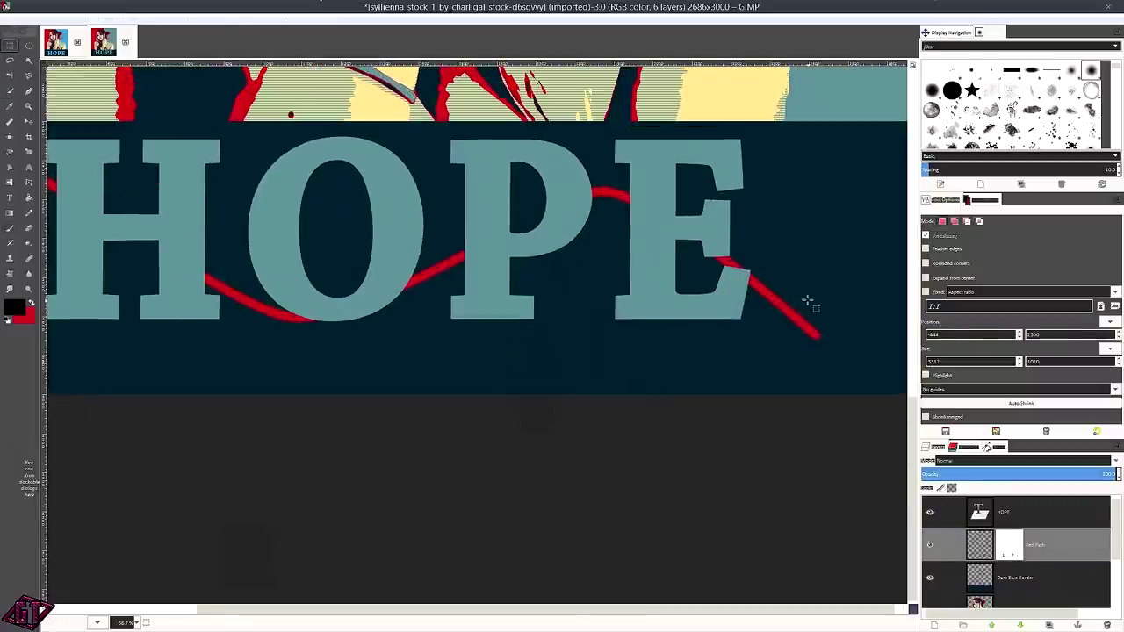
{"action": "left_click_drag", "start_coordinate": [801, 286], "coordinate": [849, 417]}
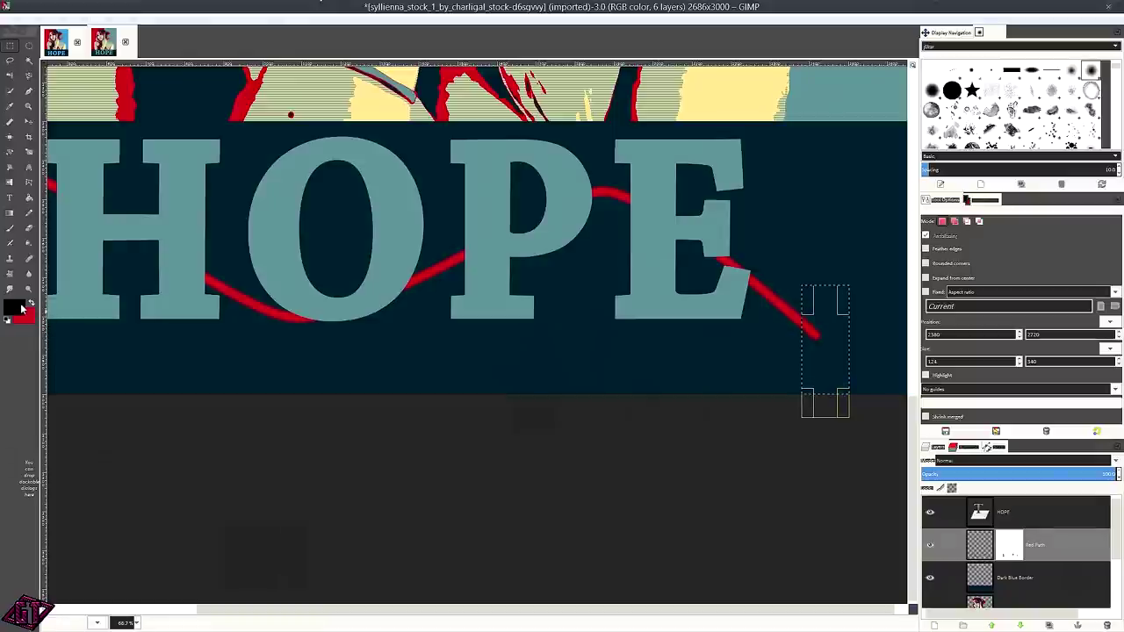
Square off the red line's end beside the H with a black-filled rectangular selection on the mask, and clear the selection.
{"action": "left_click_drag", "start_coordinate": [532, 401], "coordinate": [752, 446]}
{"action": "left_click_drag", "start_coordinate": [276, 166], "coordinate": [327, 262]}
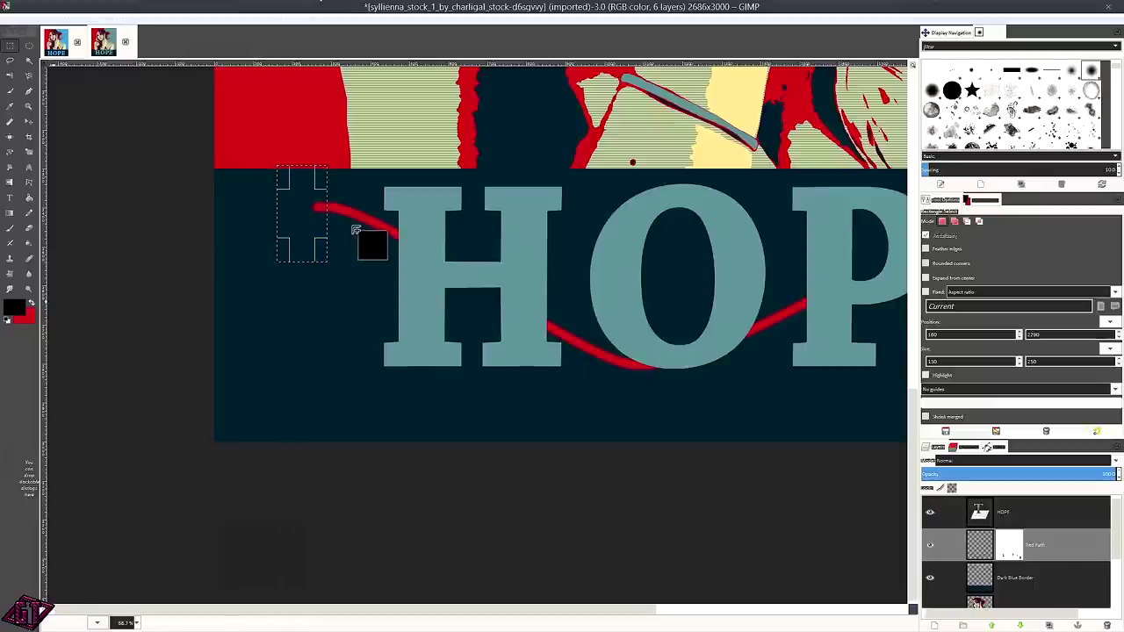
{"action": "key", "text": "minus"}
{"action": "key", "text": "minus"}
{"action": "key", "text": "minus"}
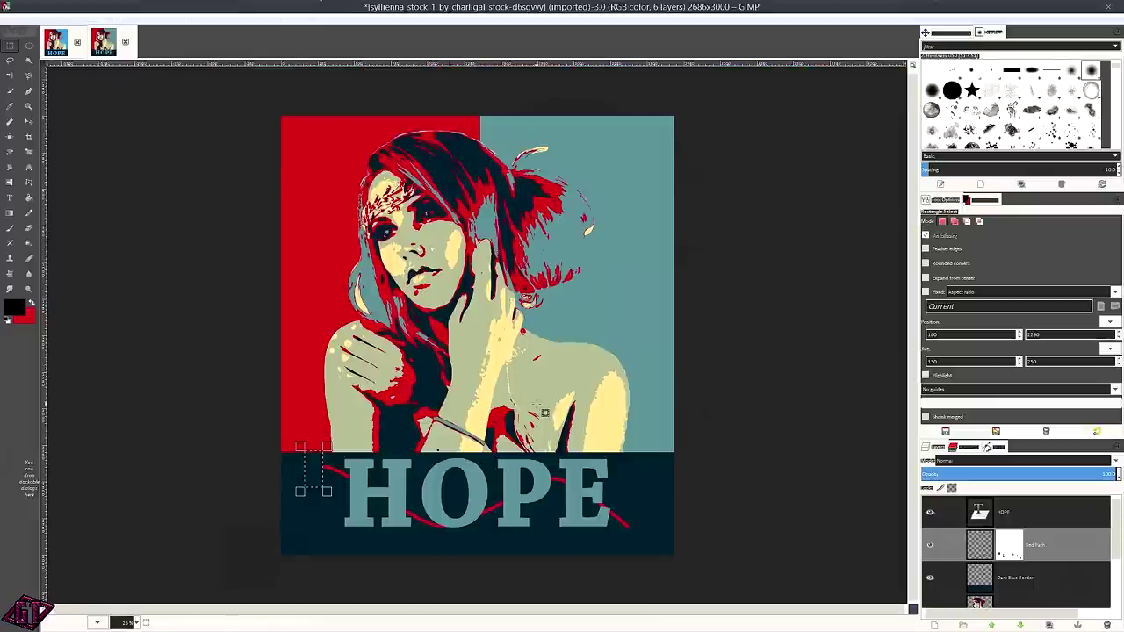
{"action": "scroll", "coordinate": [484, 501], "scroll_direction": "down", "scroll_amount": 2}
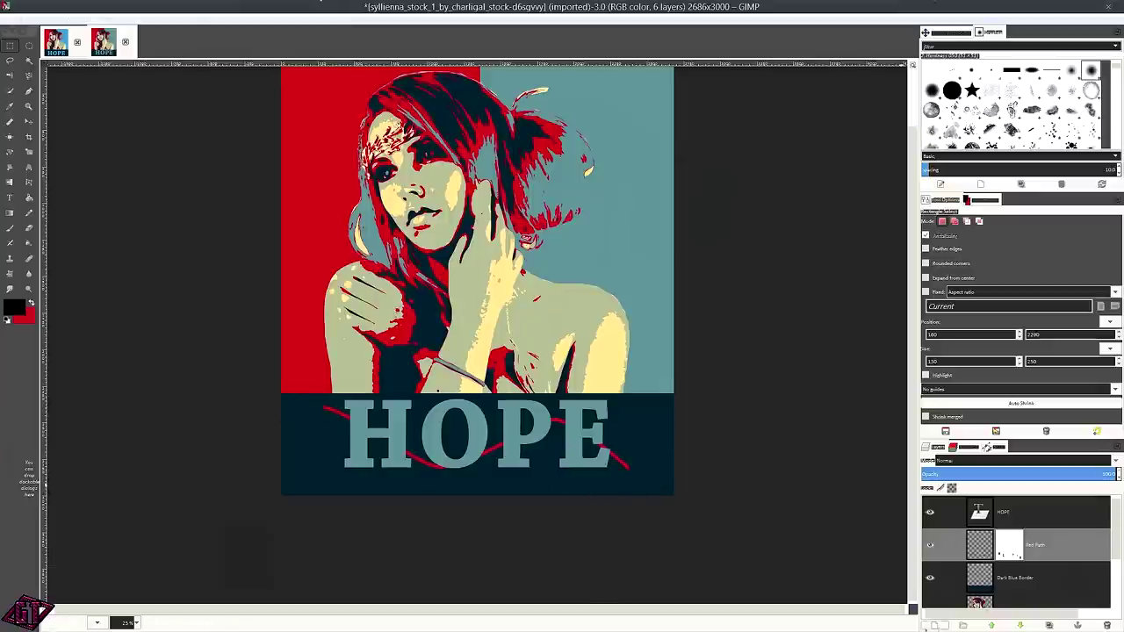
Create a transparent layer named Stars and set the foreground color to the saved poster teal.
{"action": "left_click", "coordinate": [933, 625]}
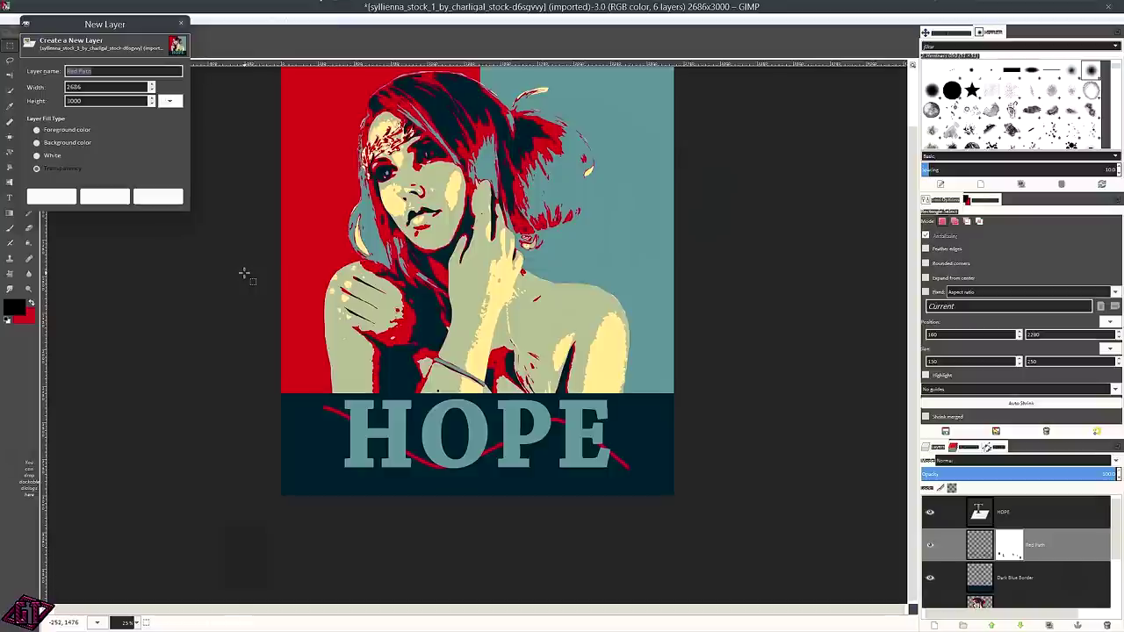
{"action": "type", "text": "s"}
{"action": "key", "text": "Return"}
{"action": "left_click", "coordinate": [16, 306]}
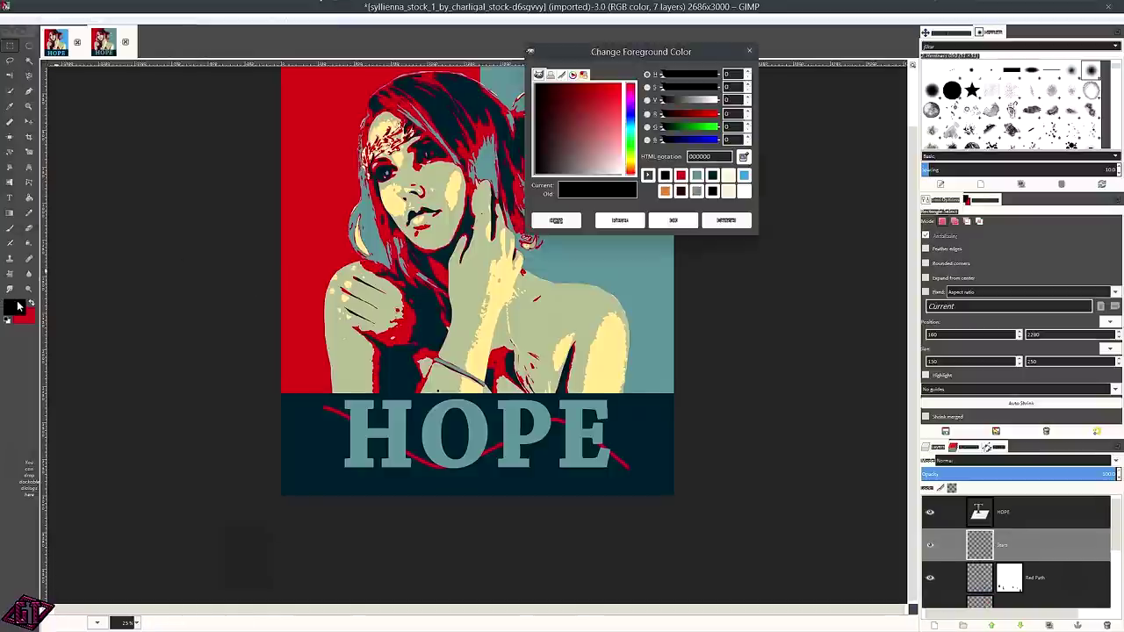
{"action": "left_click", "coordinate": [681, 176]}
{"action": "left_click", "coordinate": [672, 220]}
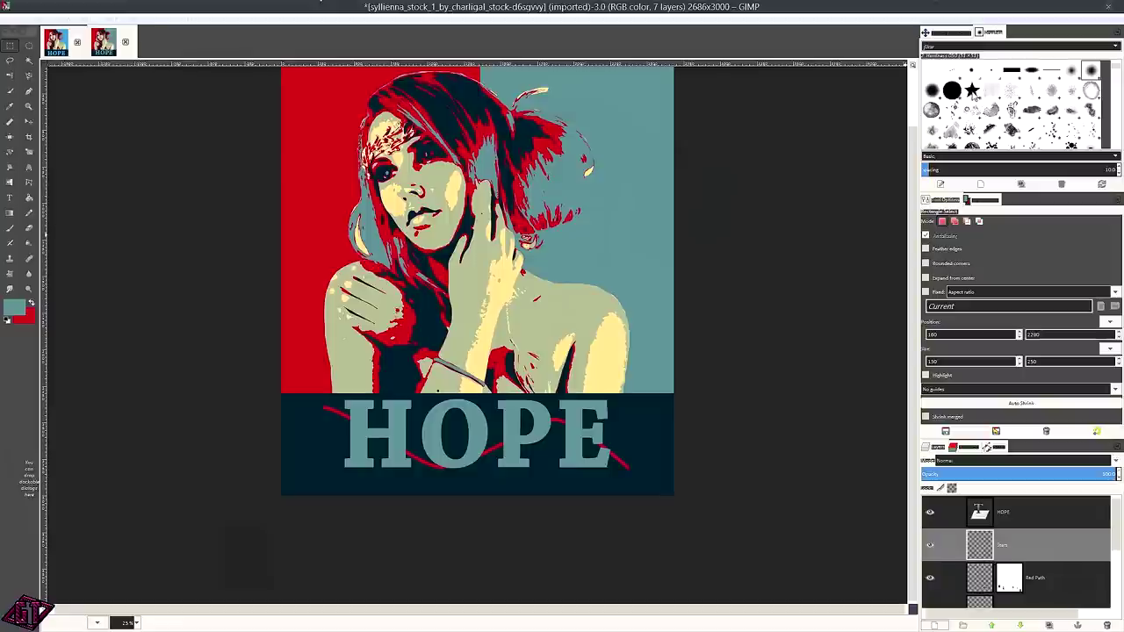
Stamp a teal star beyond each end of the red line with the Paintbrush, using the Star brush at size 84.52.
{"action": "left_click", "coordinate": [971, 90]}
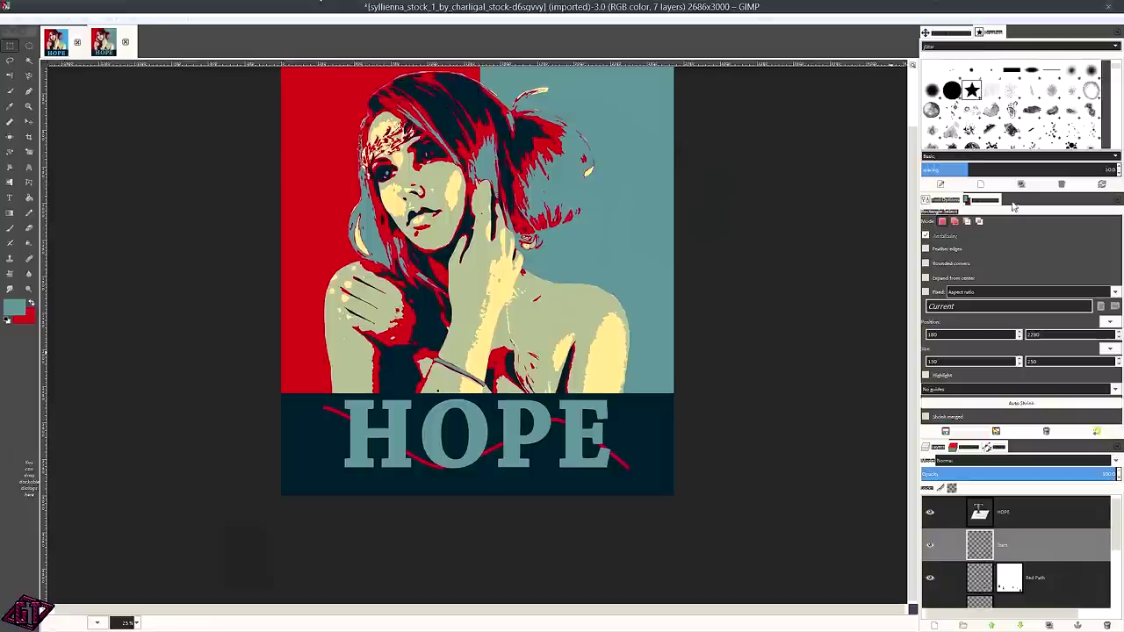
{"action": "left_click", "coordinate": [9, 227]}
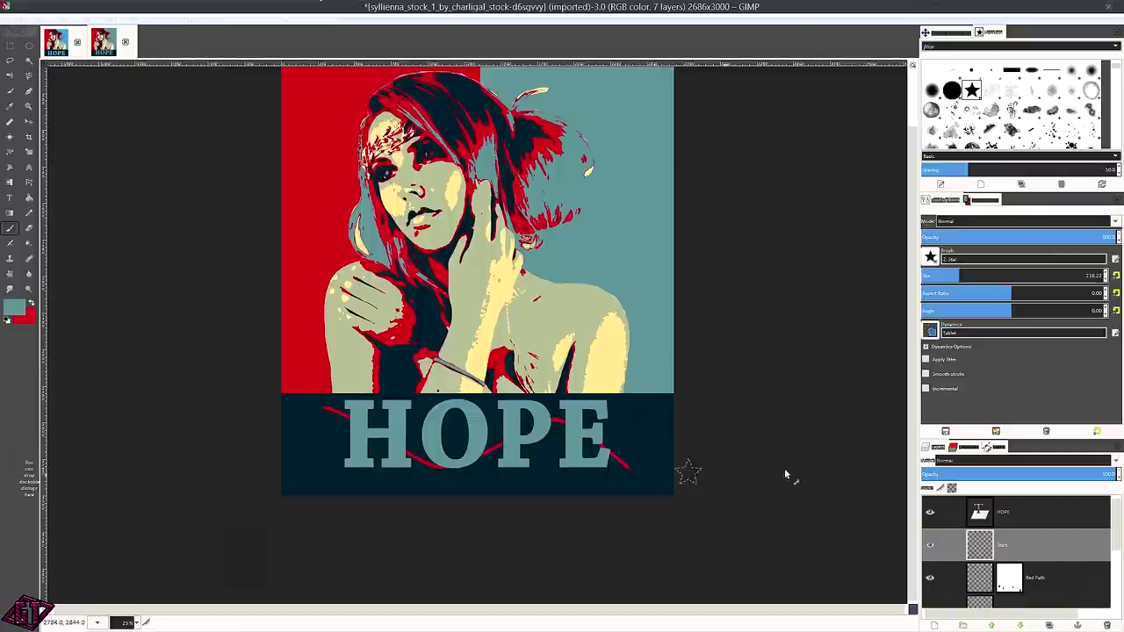
{"action": "left_click", "coordinate": [932, 278]}
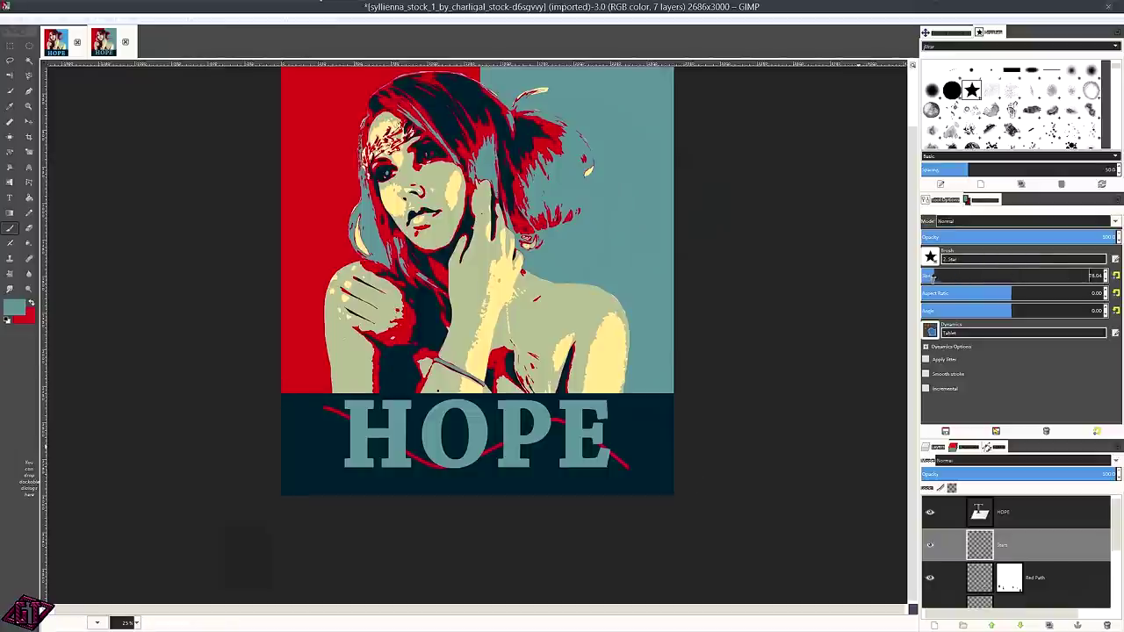
{"action": "left_click", "coordinate": [931, 278]}
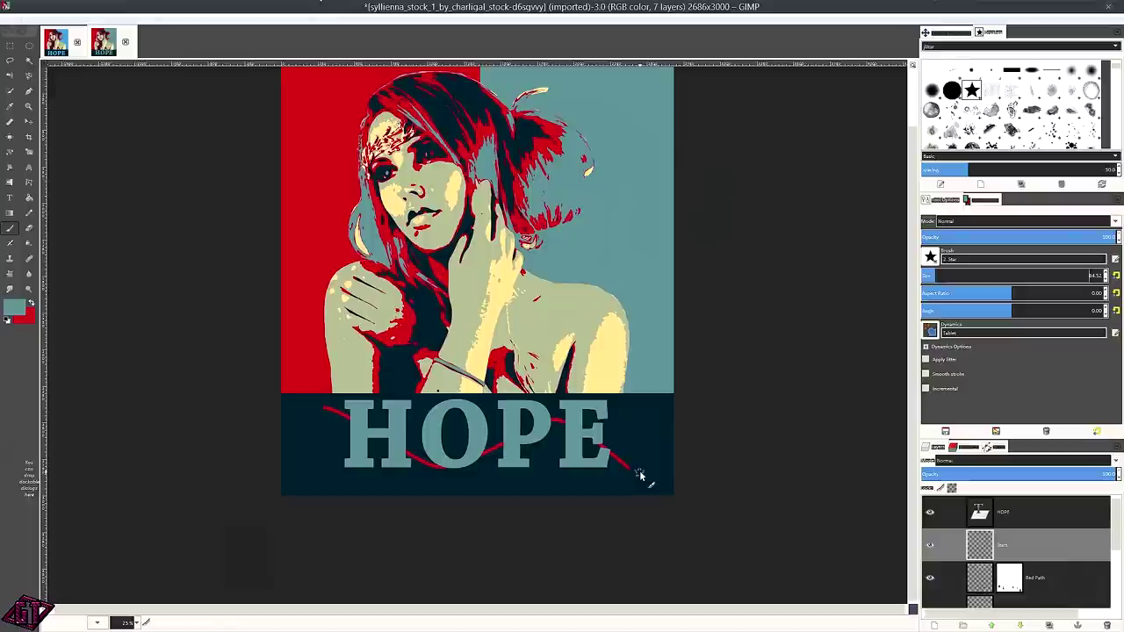
{"action": "left_click", "coordinate": [312, 406]}
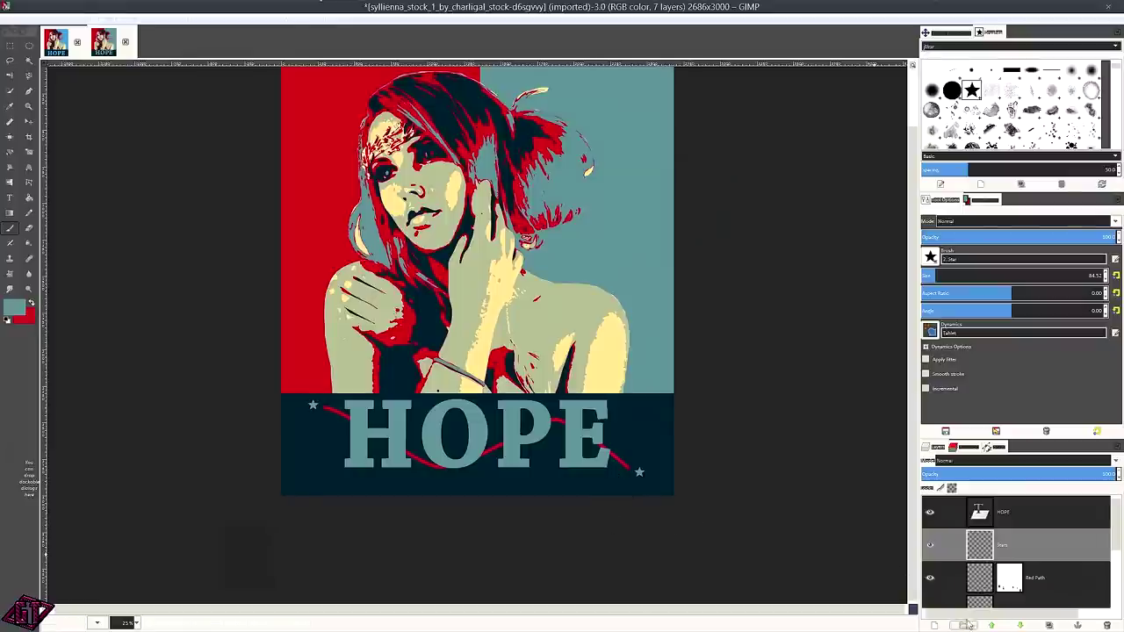
Create a transparent 2686 × 3000 layer named Line.
{"action": "left_click", "coordinate": [933, 626]}
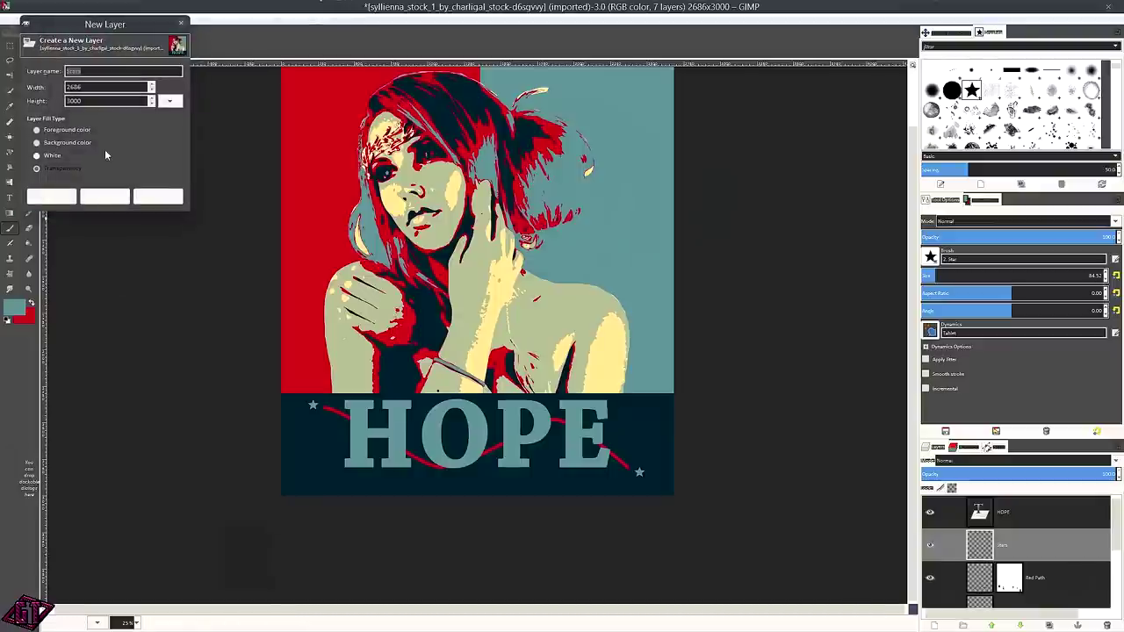
{"action": "type", "text": "Line"}
{"action": "key", "text": "Return"}
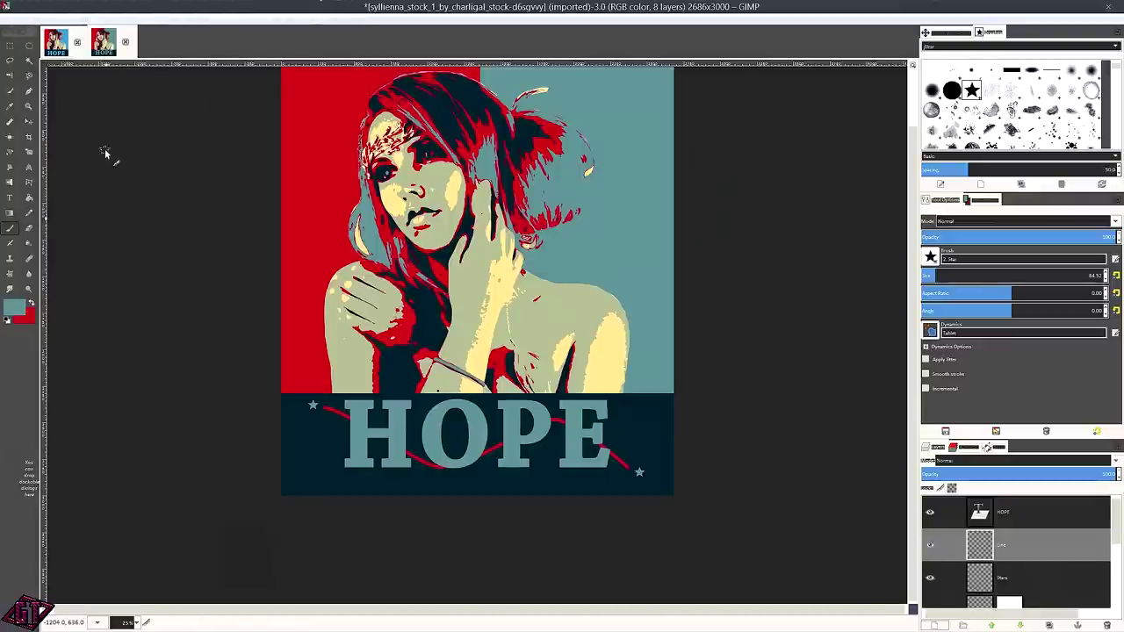
Make a thin rectangular selection about 2080 × 20 px just below the HOPE text, spanning between the two stars.
{"action": "left_click", "coordinate": [10, 44]}
{"action": "scroll", "coordinate": [568, 532], "scroll_direction": "up", "scroll_amount": 2}
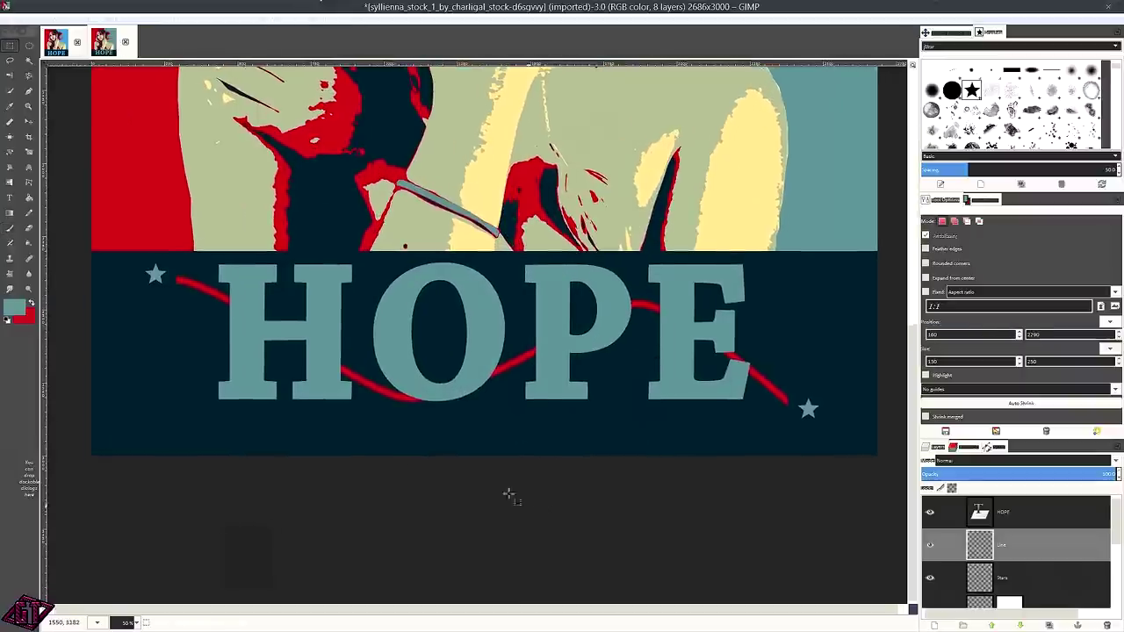
{"action": "left_click_drag", "start_coordinate": [172, 412], "coordinate": [783, 416]}
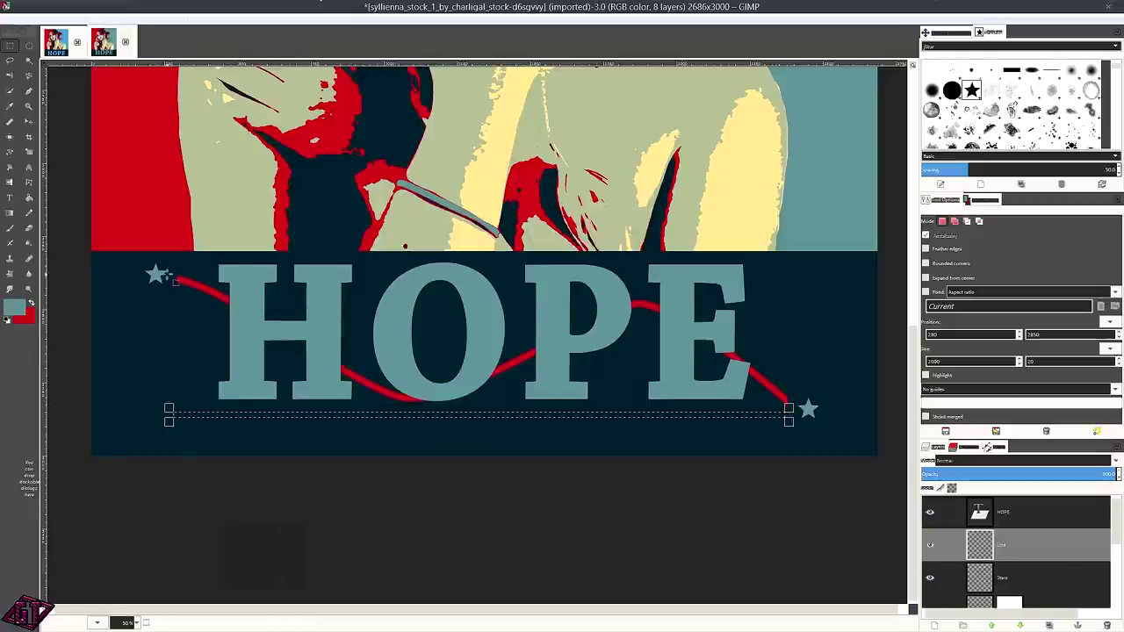
{"action": "key", "text": "1"}
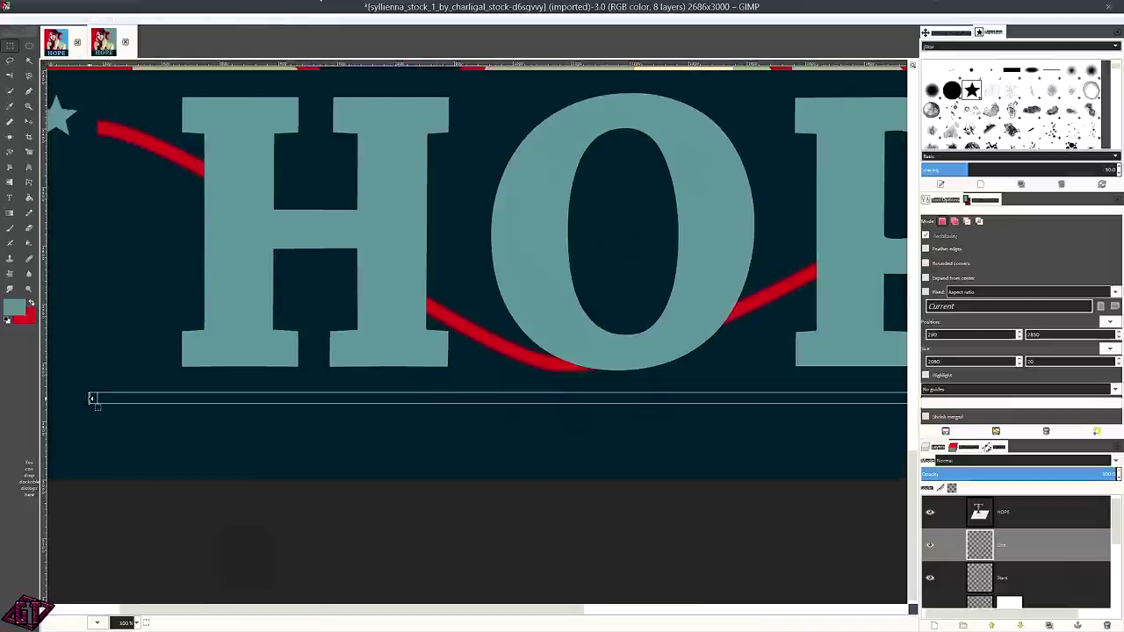
{"action": "key", "text": "shift+2"}
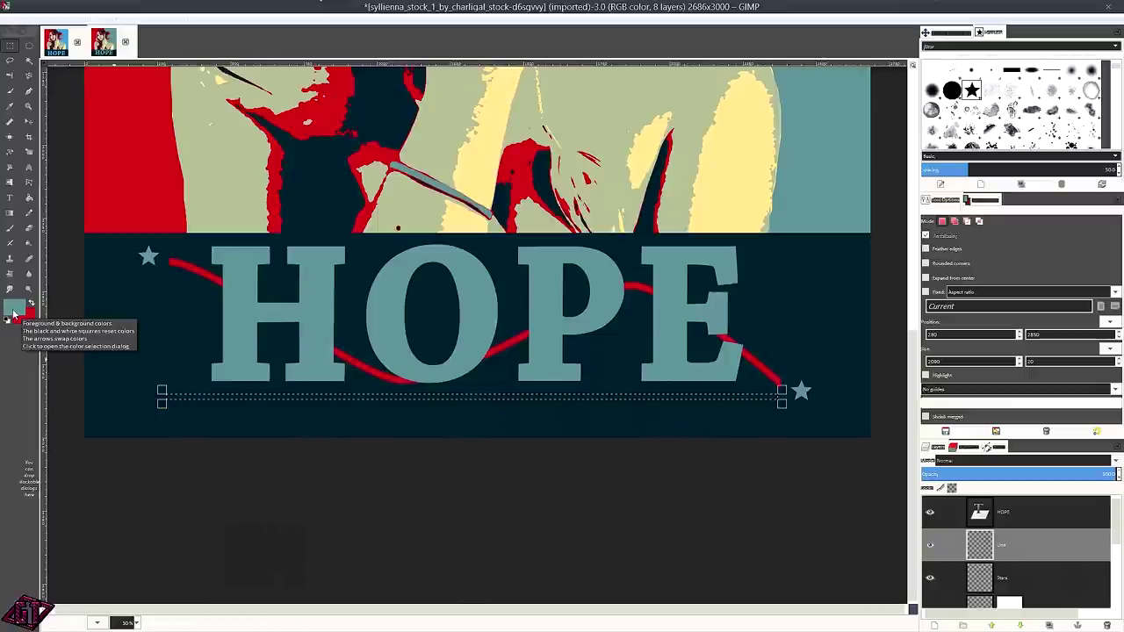
Fill the thin rectangular selection below HOPE with the teal foreground color on the Line layer and clear the selection.
{"action": "left_click_drag", "start_coordinate": [13, 313], "coordinate": [377, 400]}
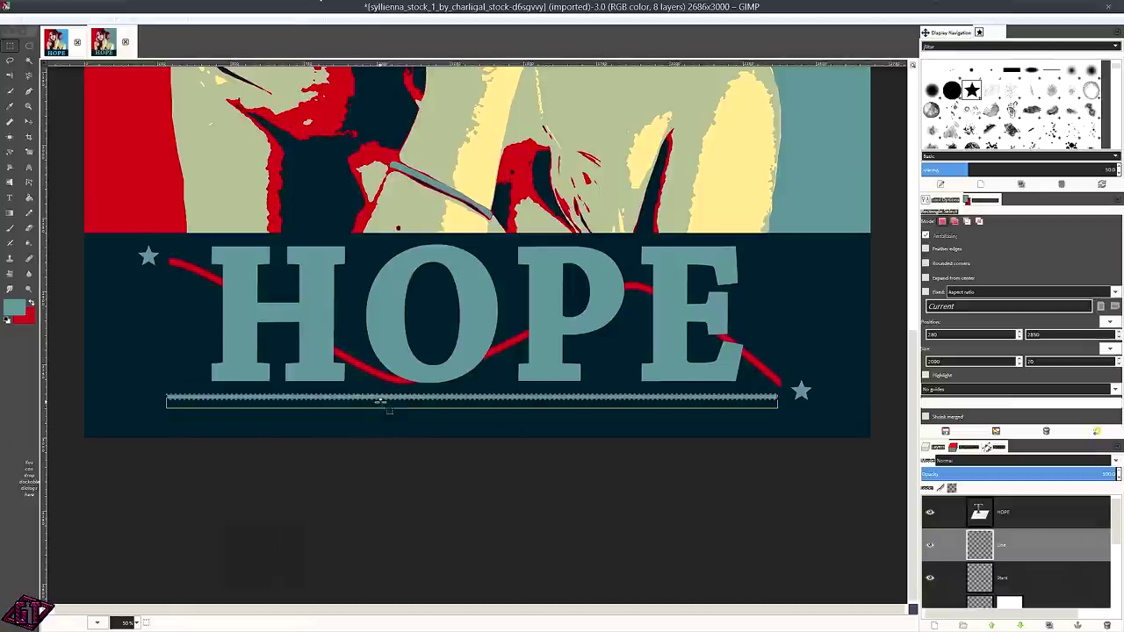
{"action": "scroll", "coordinate": [469, 471], "scroll_direction": "down", "scroll_amount": 1}
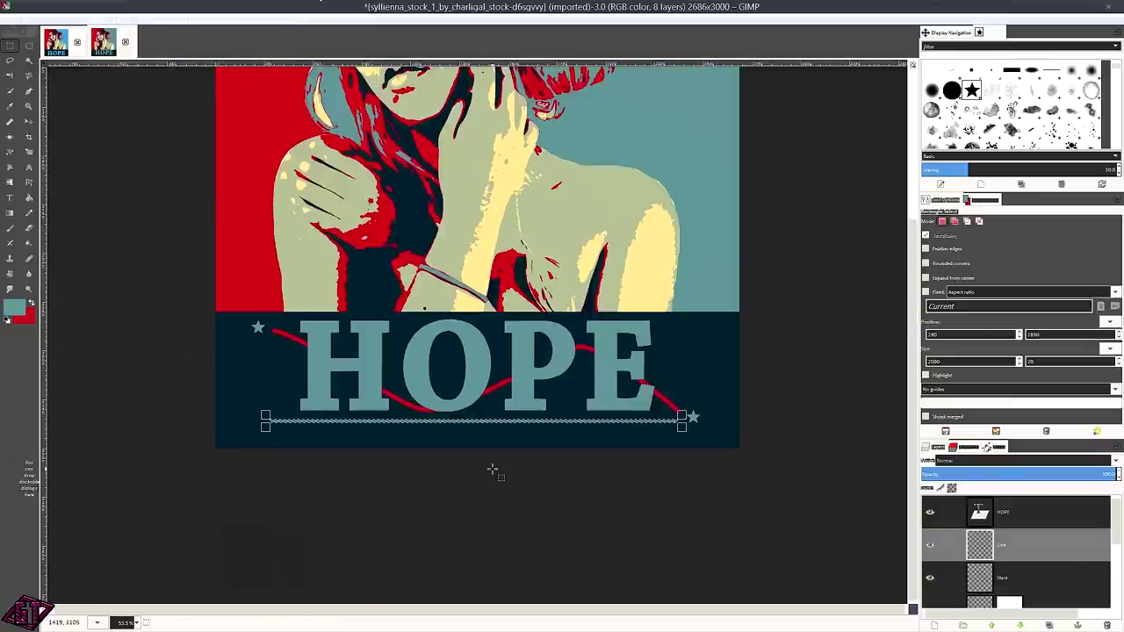
{"action": "key", "text": "ctrl+shift+a"}
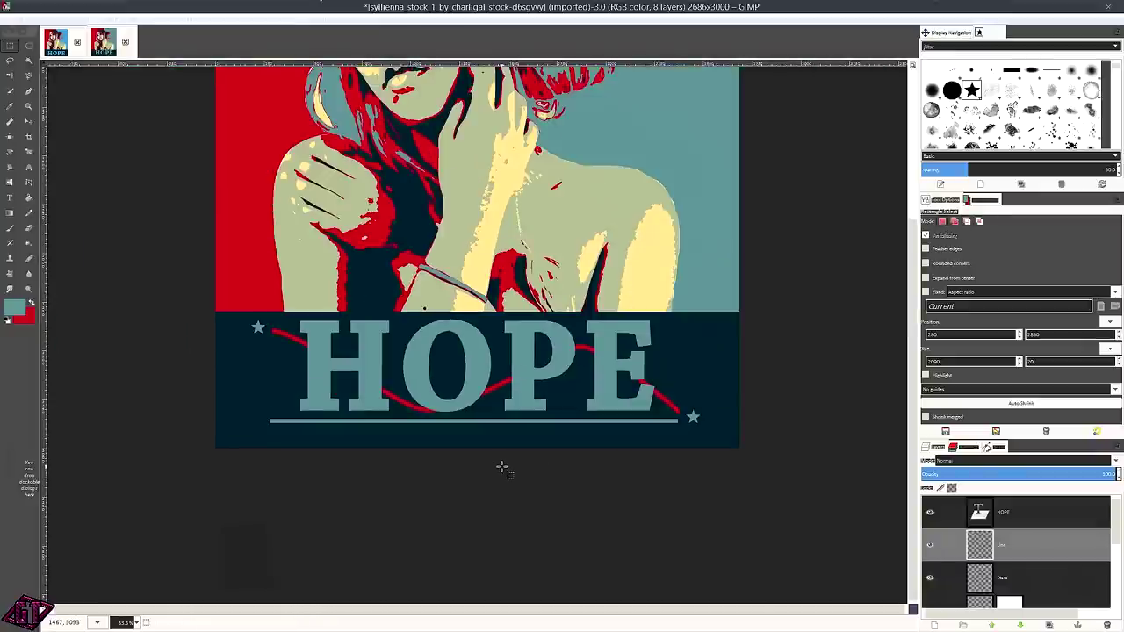
Nudge the teal line slightly downward with the Move tool to widen its gap below the HOPE text.
{"action": "key", "text": "m"}
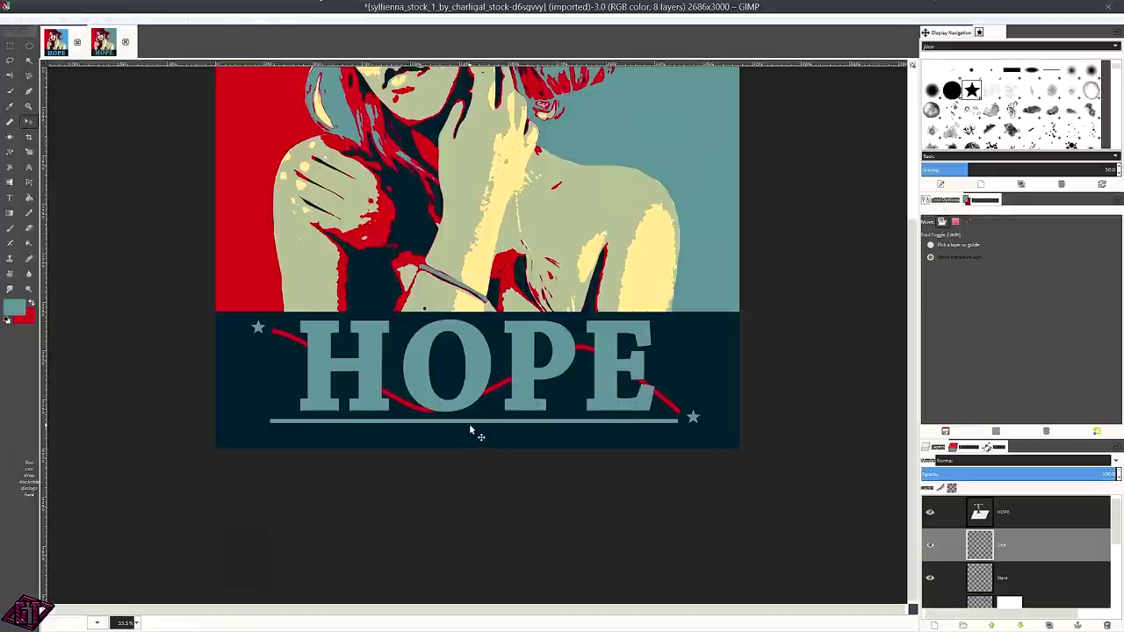
{"action": "key", "text": "Down"}
{"action": "key", "text": "Down"}
{"action": "key", "text": "Down"}
{"action": "key", "text": "Down"}
{"action": "key", "text": "Down"}
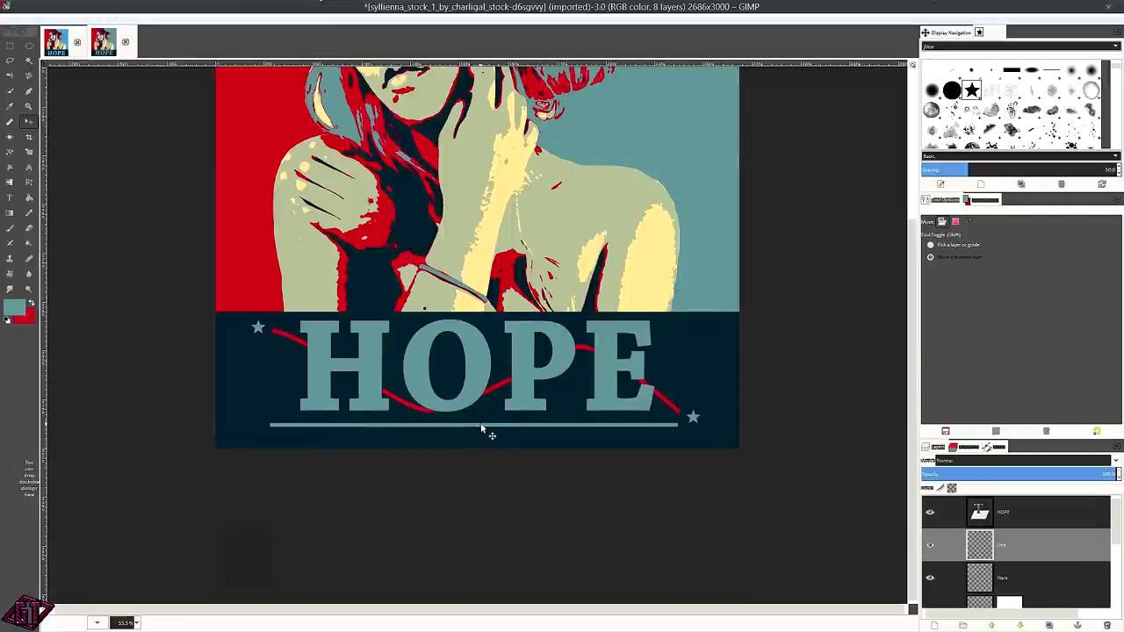
{"action": "key", "text": "Down"}
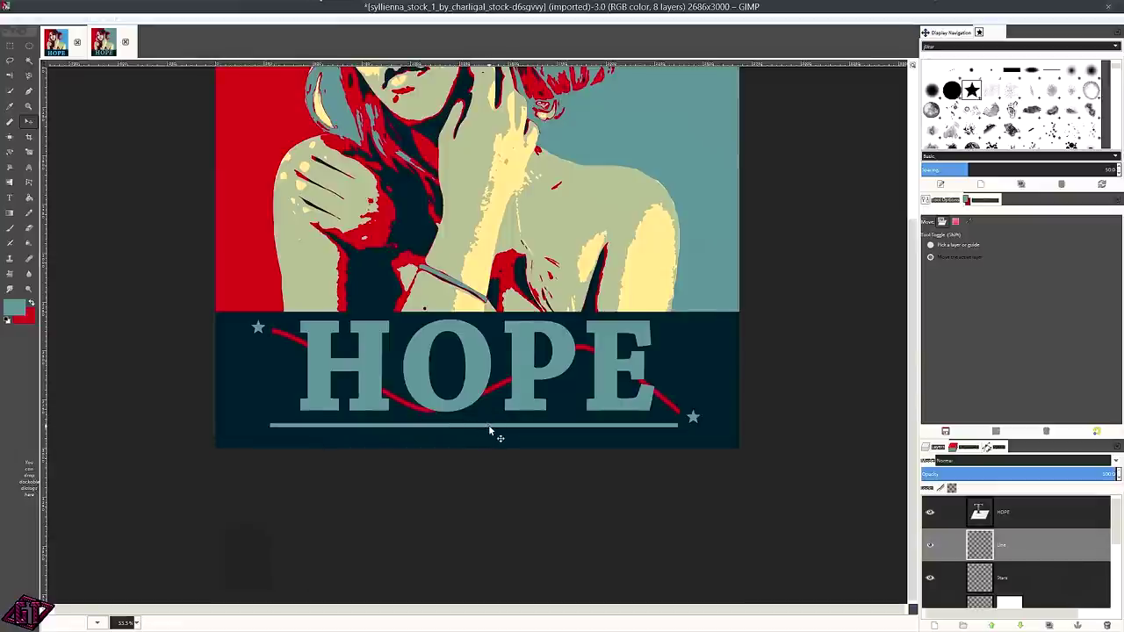
{"action": "key", "text": "Down"}
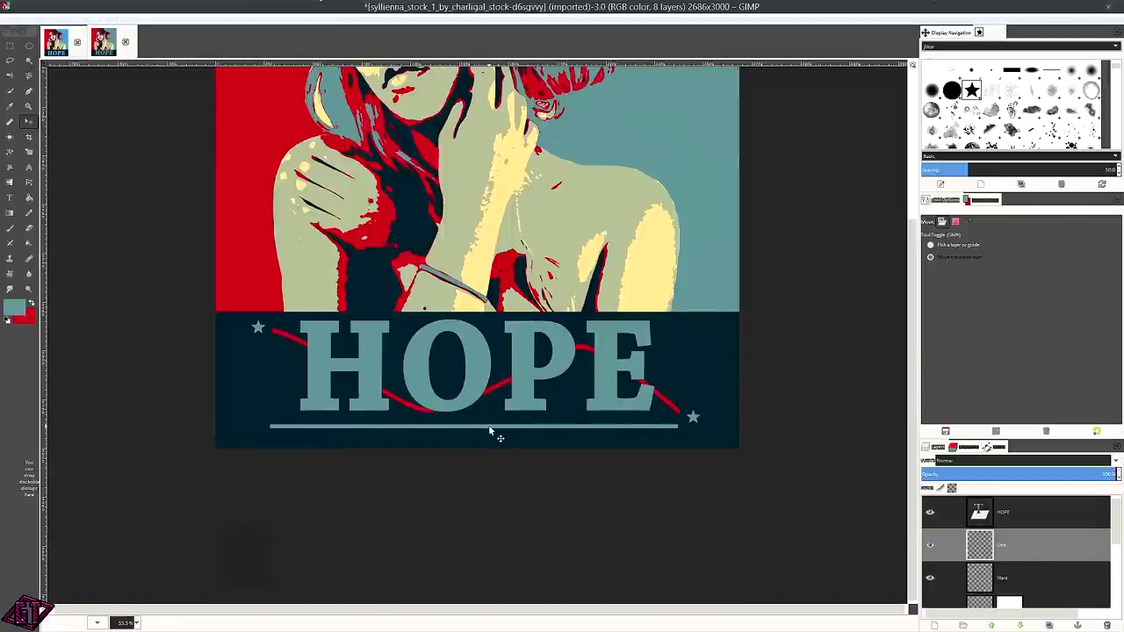
{"action": "key", "text": "Down"}
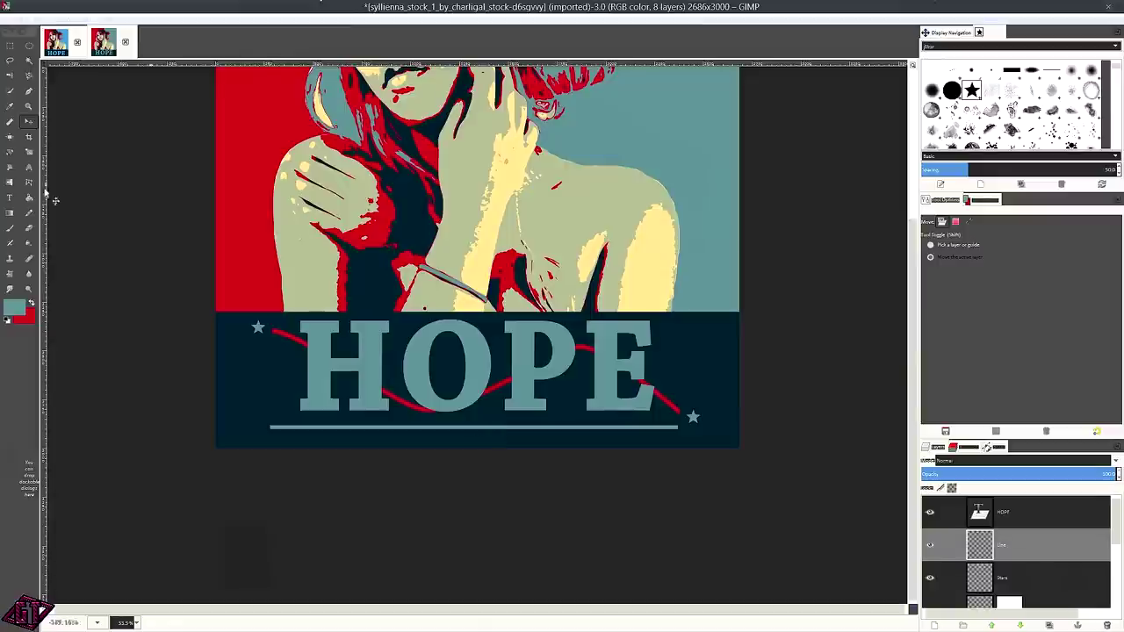
{"action": "left_click", "coordinate": [9, 45]}
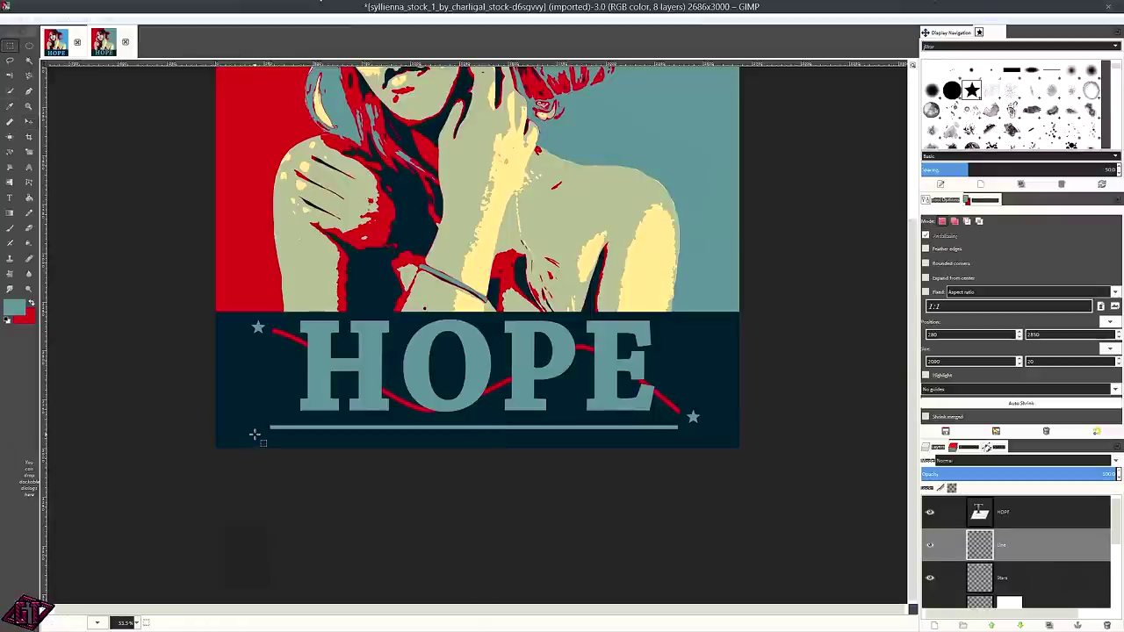
{"action": "left_click_drag", "start_coordinate": [258, 410], "coordinate": [275, 458]}
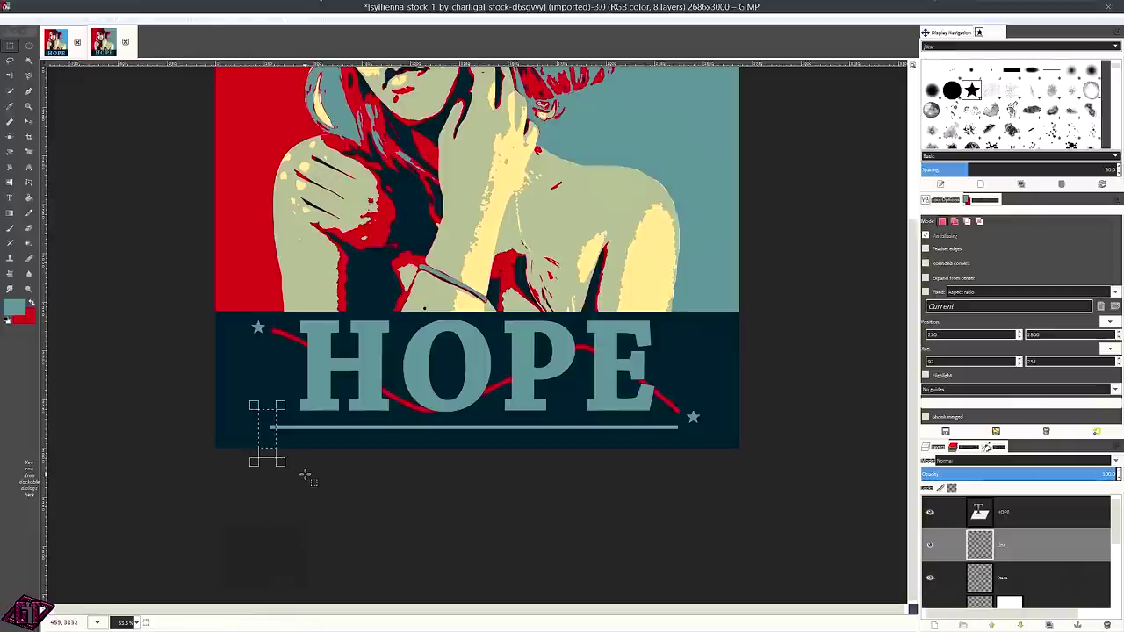
{"action": "left_click", "coordinate": [299, 463]}
Create a transparent 2686 × 3000 layer named Outline directly above the HOPE text layer.
{"action": "key", "text": "minus"}
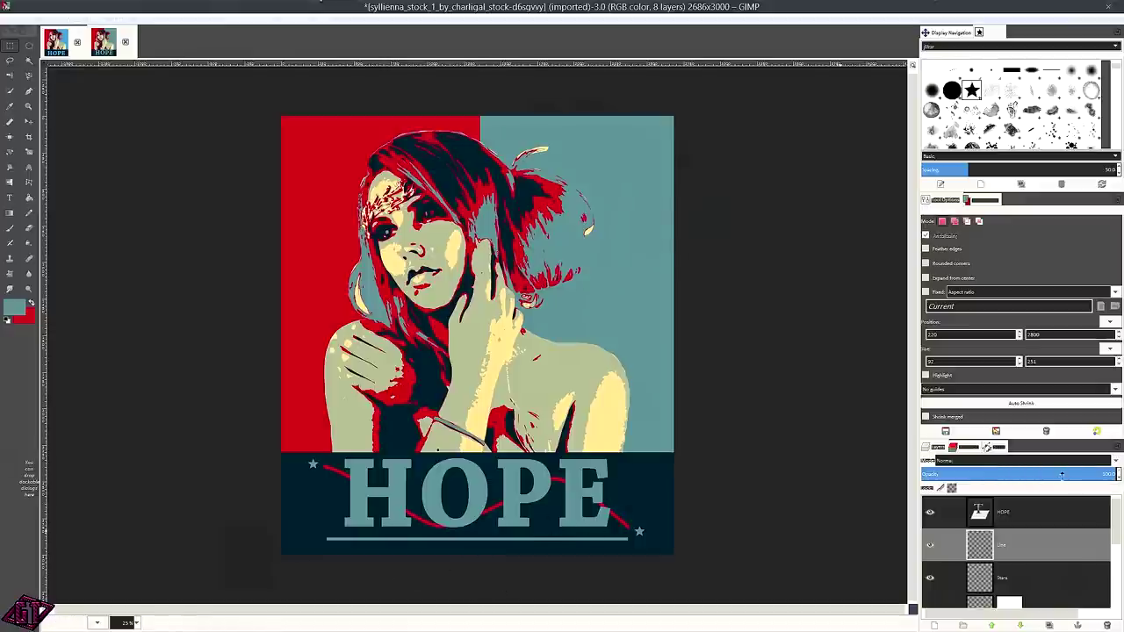
{"action": "left_click", "coordinate": [1019, 505]}
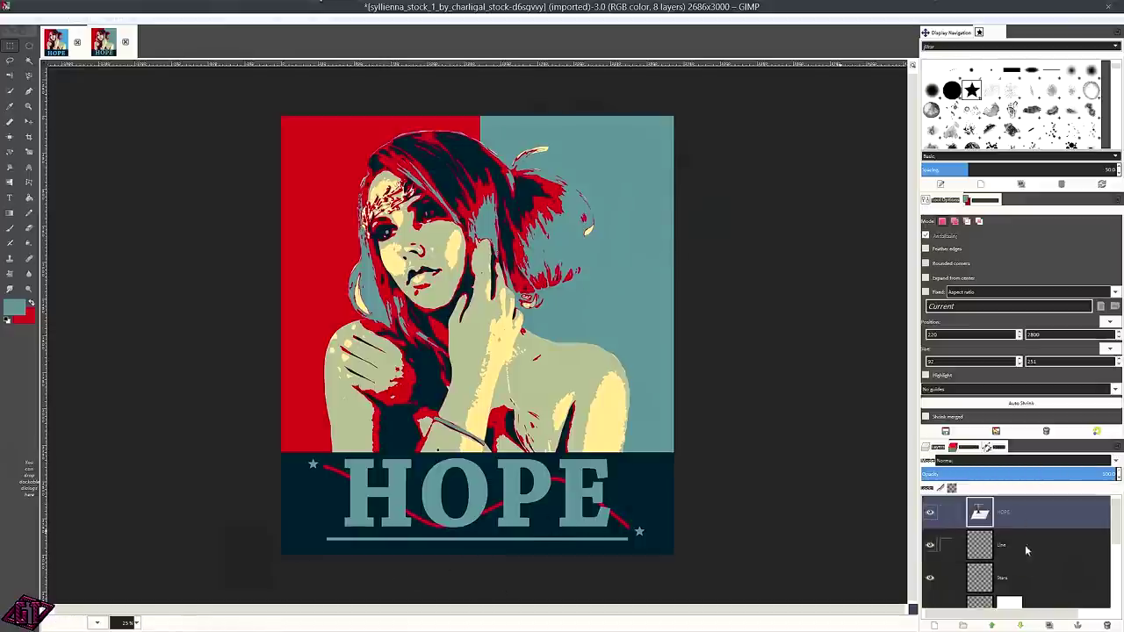
{"action": "left_click", "coordinate": [933, 625]}
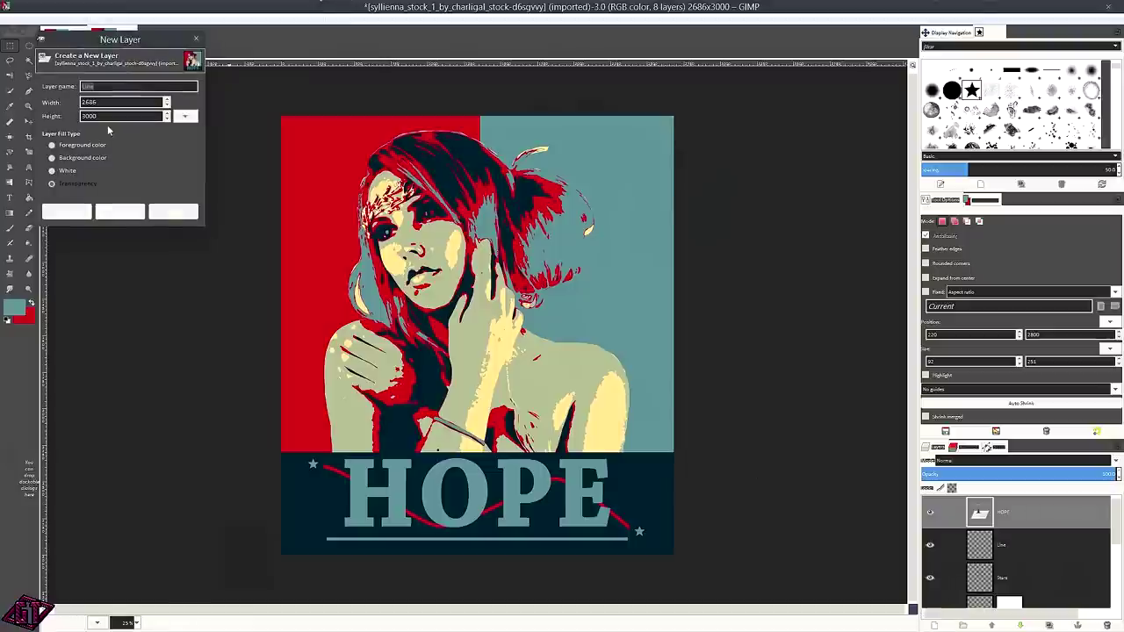
{"action": "type", "text": "Outline"}
{"action": "key", "text": "Return"}
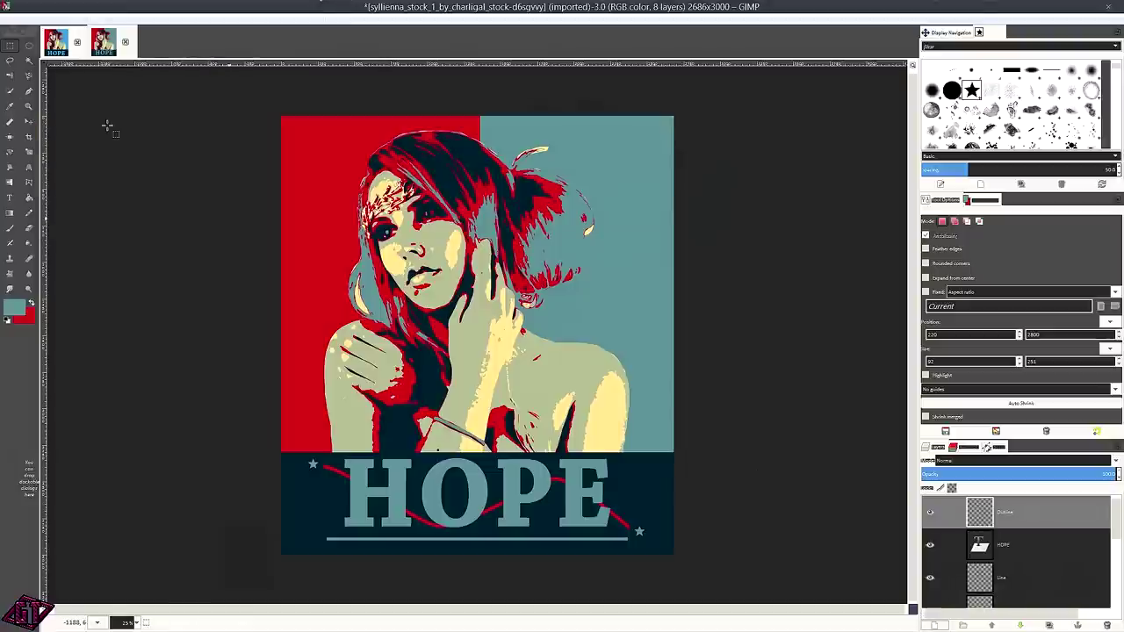
Set the foreground color to the saved cream efe9c9, fill the Outline layer with it, and select the whole canvas.
{"action": "left_click", "coordinate": [21, 309]}
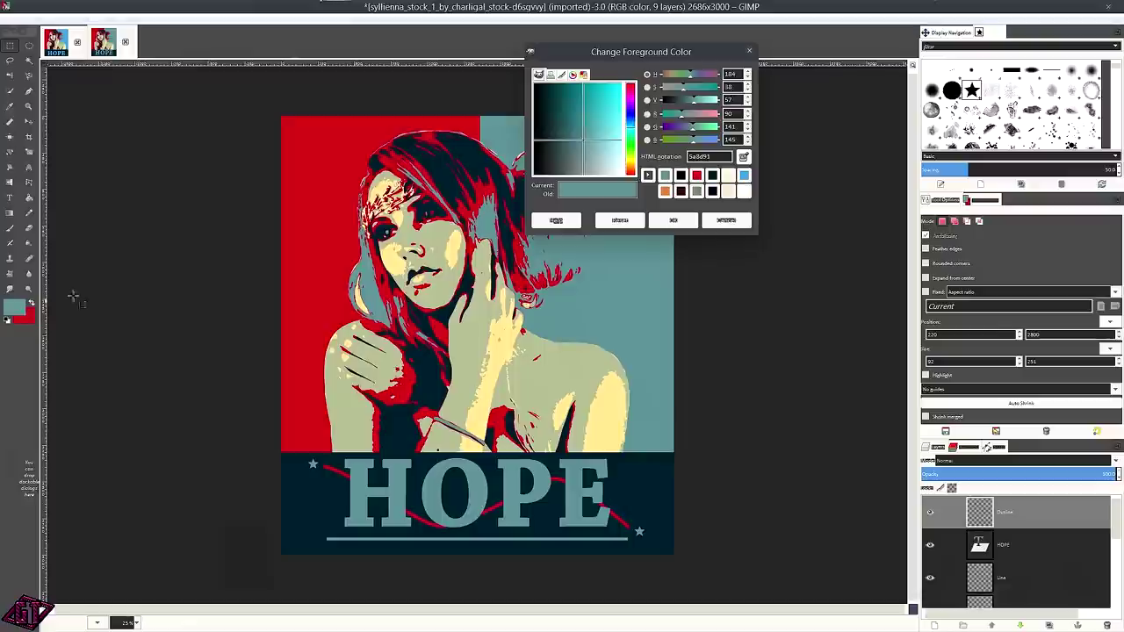
{"action": "left_click", "coordinate": [727, 175]}
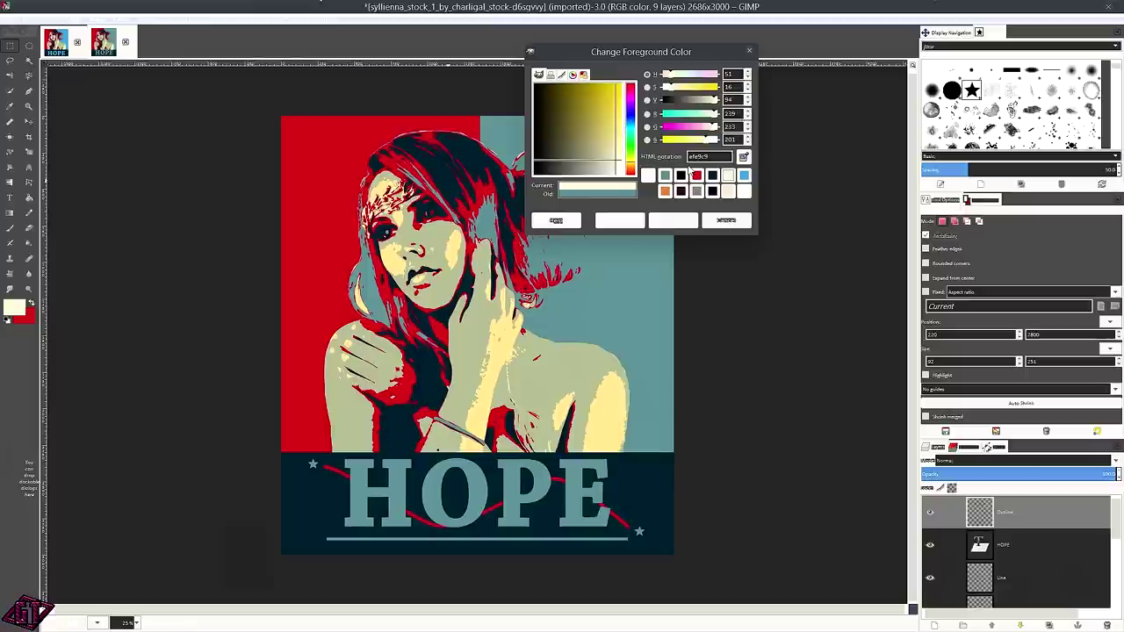
{"action": "left_click", "coordinate": [672, 220]}
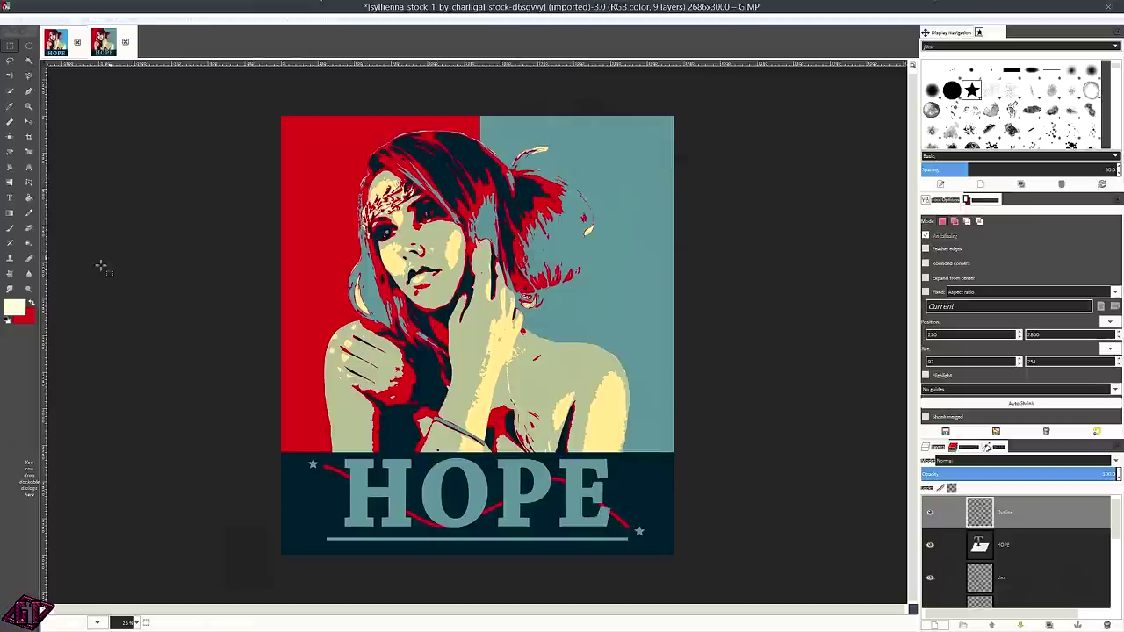
{"action": "left_click_drag", "start_coordinate": [16, 309], "coordinate": [446, 326]}
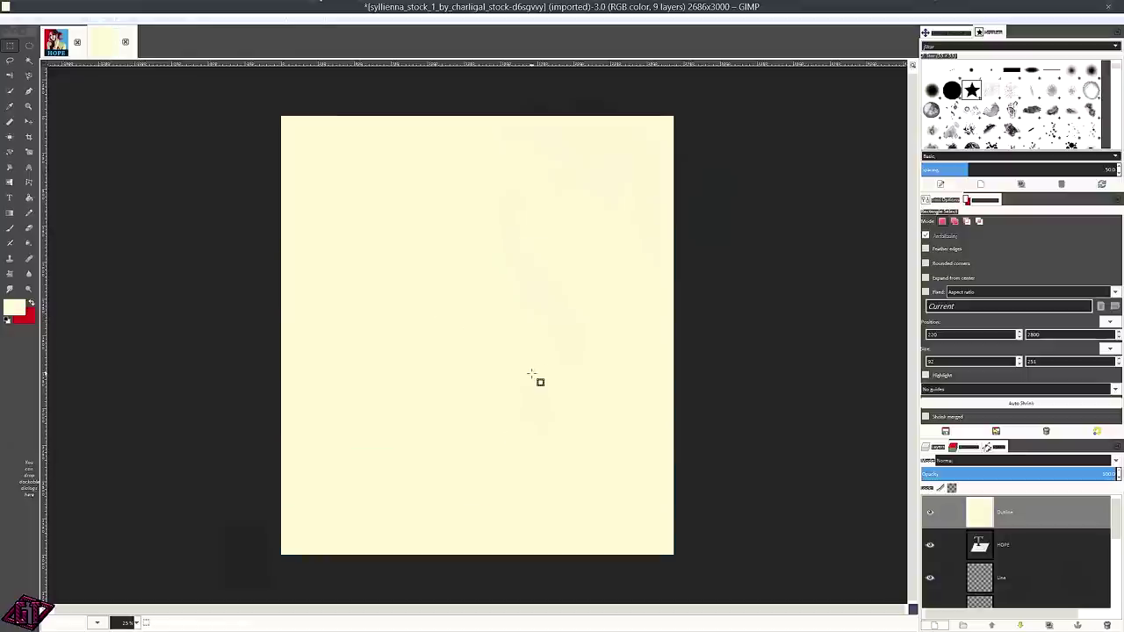
{"action": "key", "text": "ctrl+a"}
{"action": "left_click", "coordinate": [46, 21]}
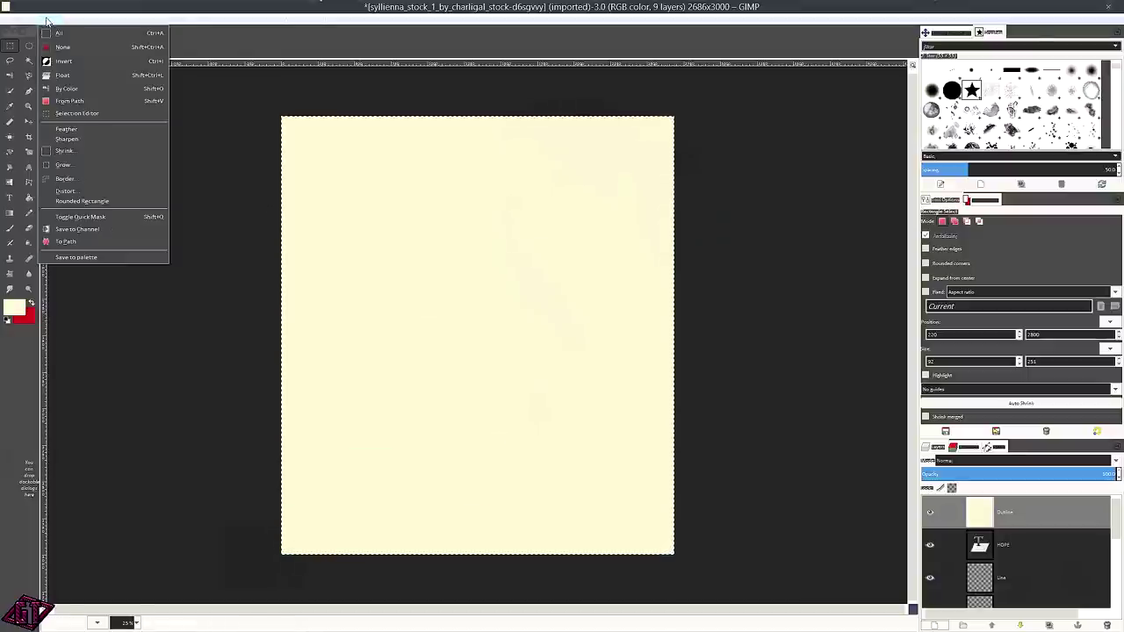
{"action": "left_click", "coordinate": [92, 151]}
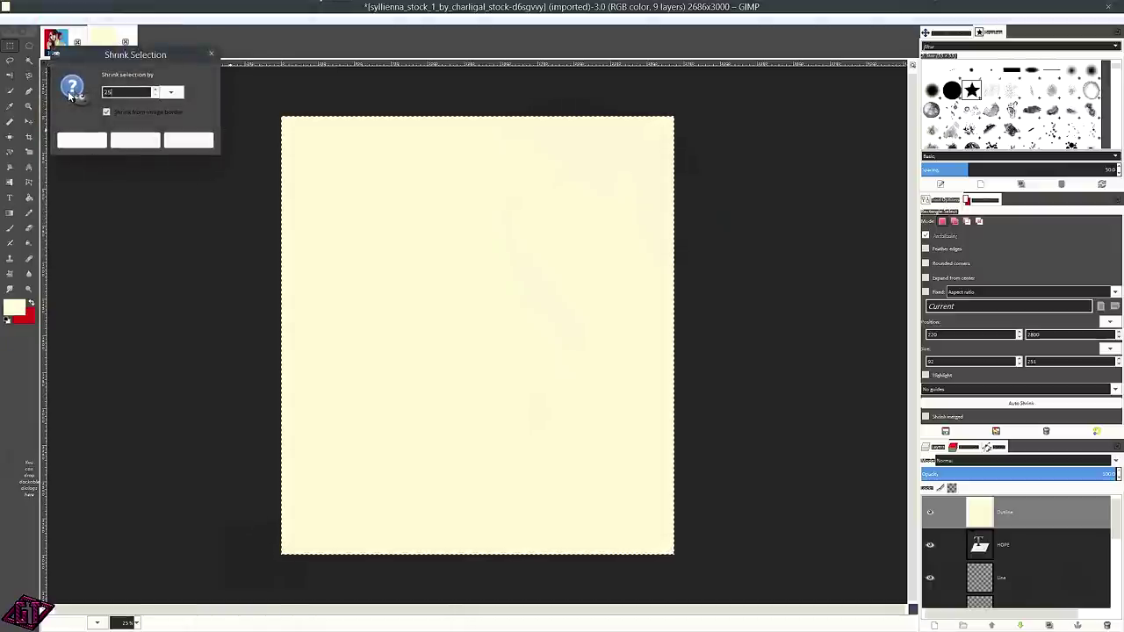
{"action": "type", "text": "5"}
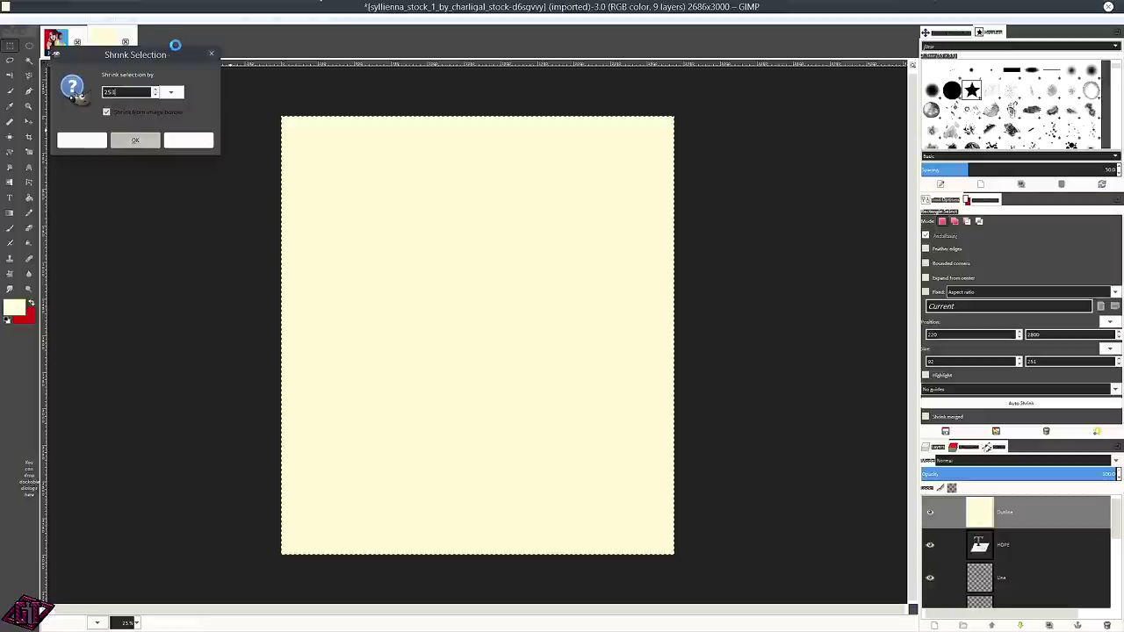
{"action": "key", "text": "shift+ctrl+n"}
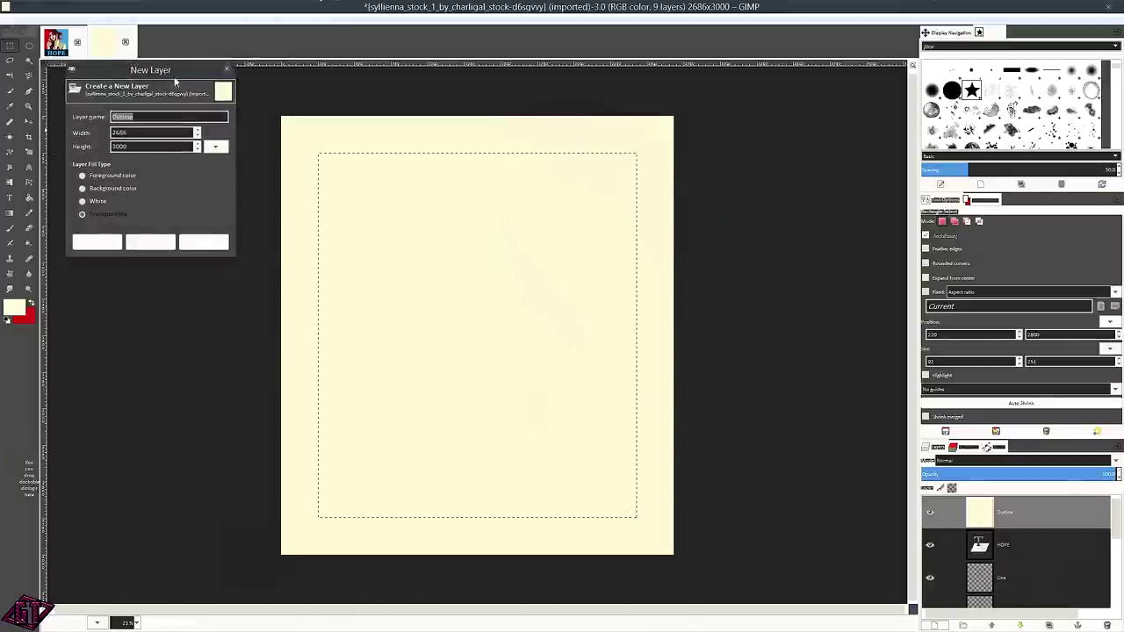
{"action": "left_click", "coordinate": [203, 250]}
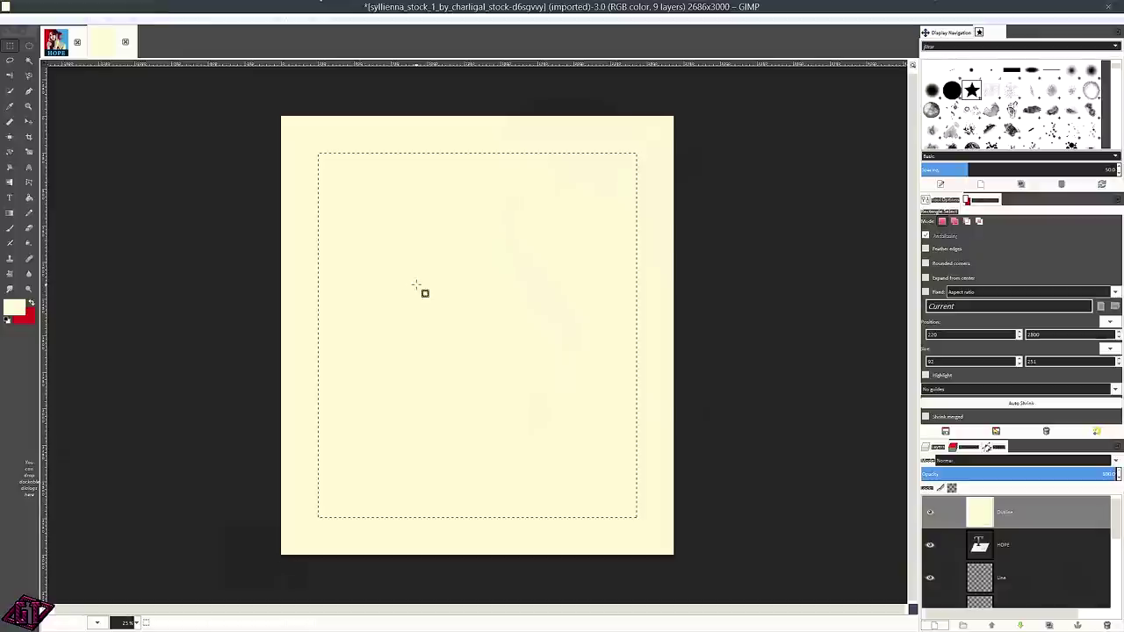
{"action": "key", "text": "shift+ctrl+a"}
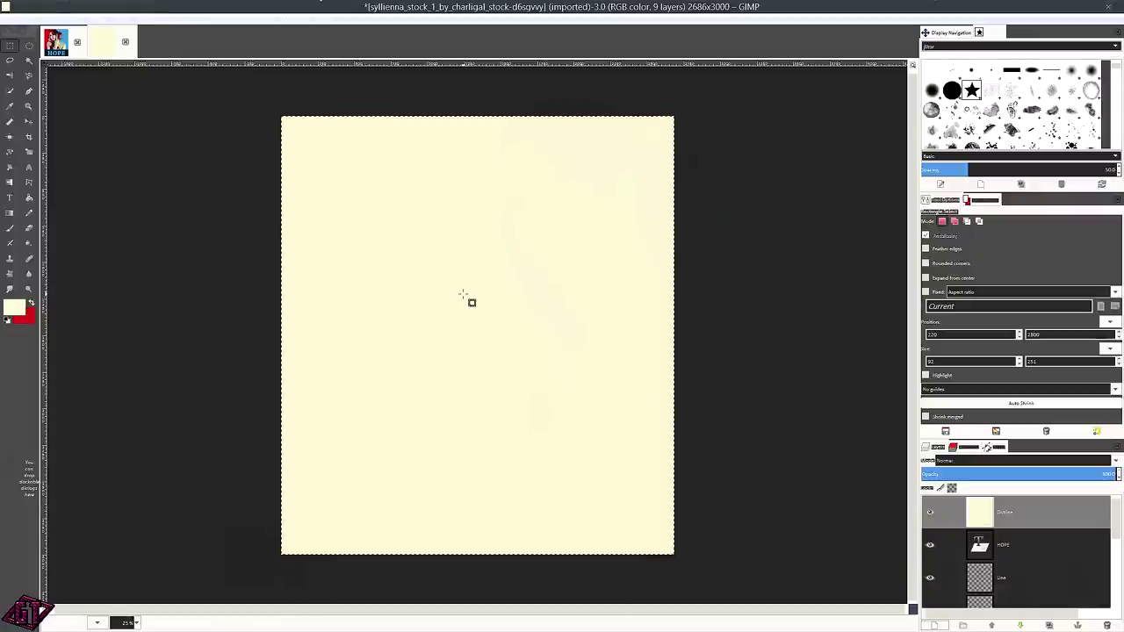
{"action": "left_click", "coordinate": [54, 18]}
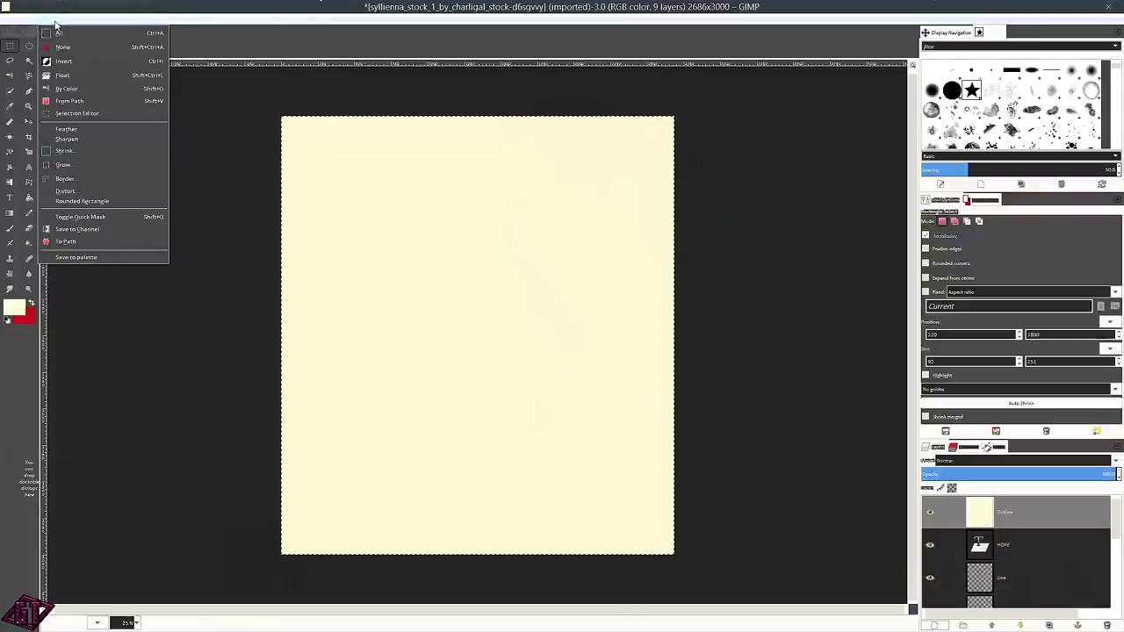
{"action": "left_click", "coordinate": [95, 147]}
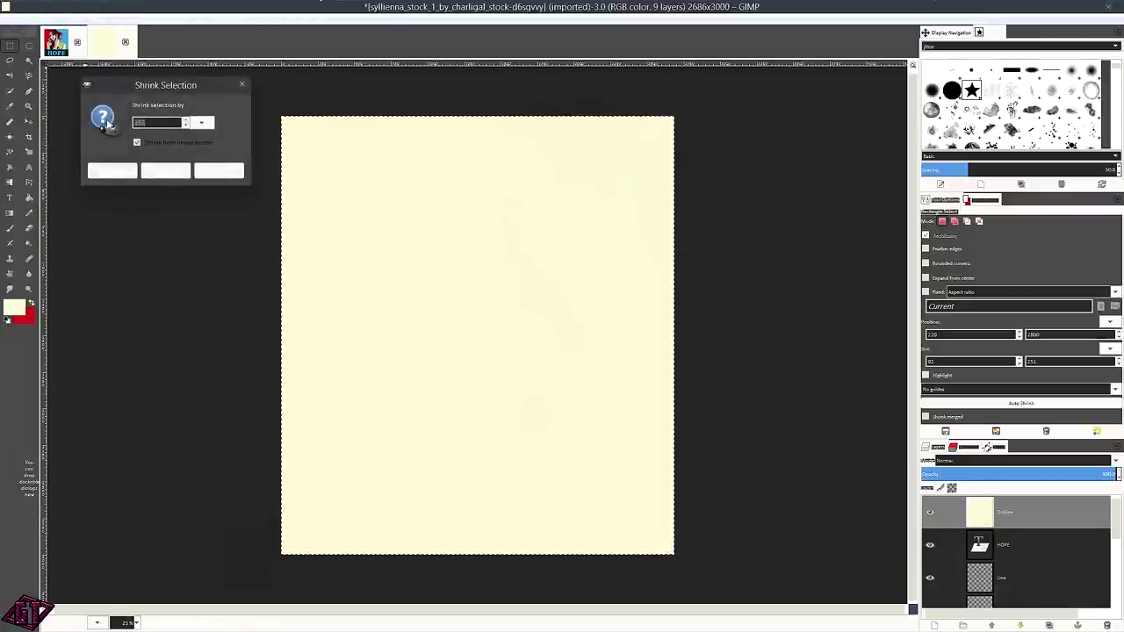
{"action": "type", "text": "25"}
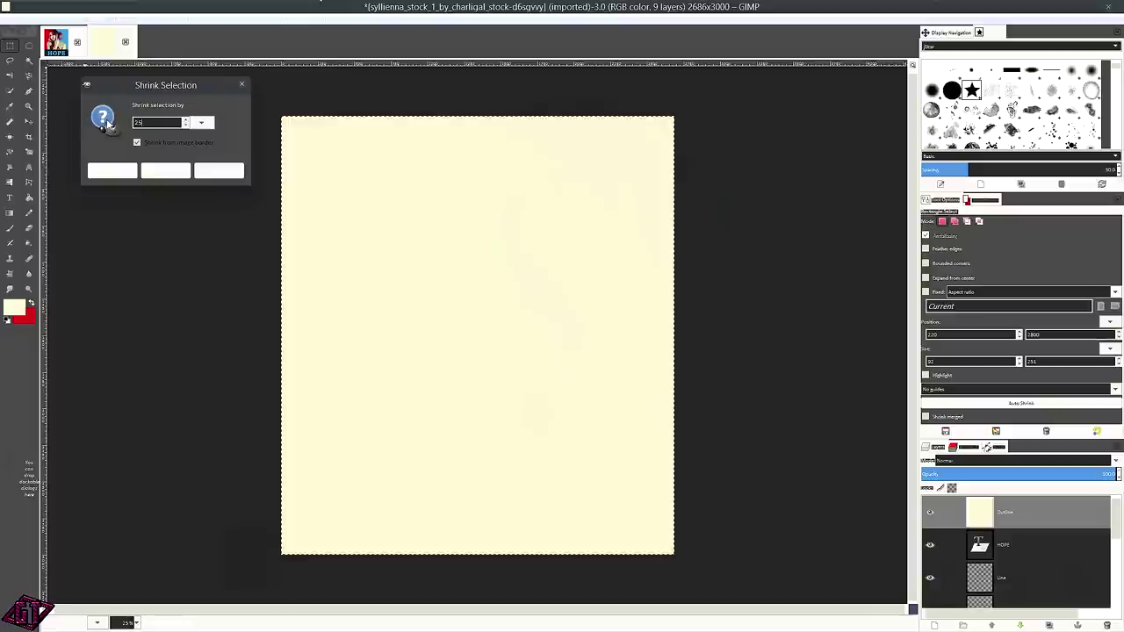
{"action": "left_click", "coordinate": [163, 171]}
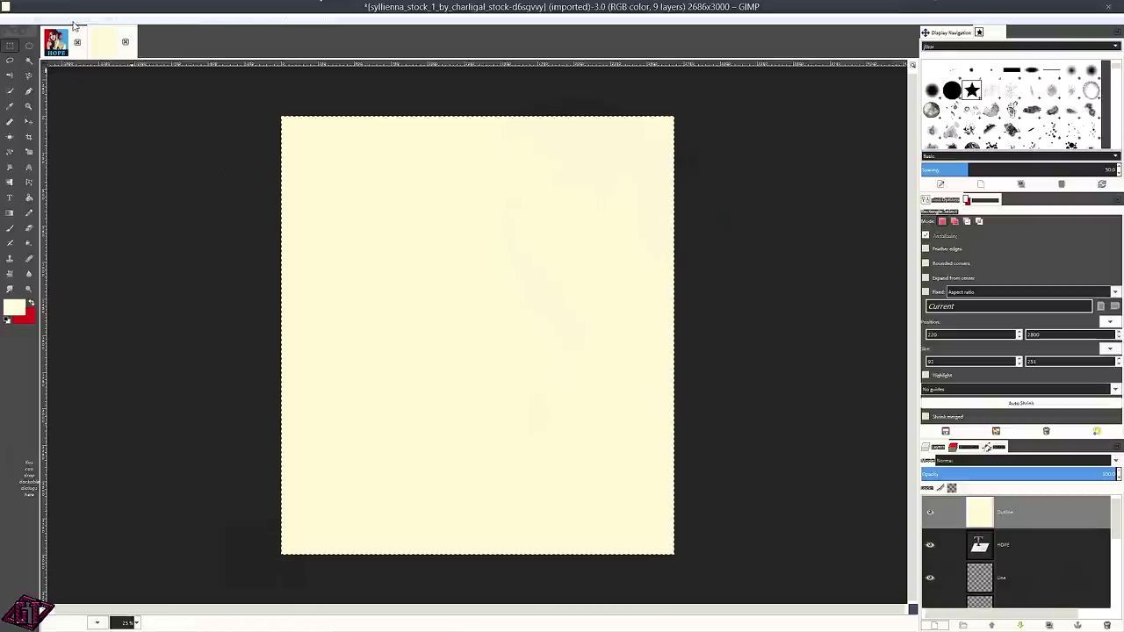
Shrink the full-canvas selection by 45 px and delete the Outline layer's interior to leave a cream frame around the poster.
{"action": "left_click", "coordinate": [91, 21]}
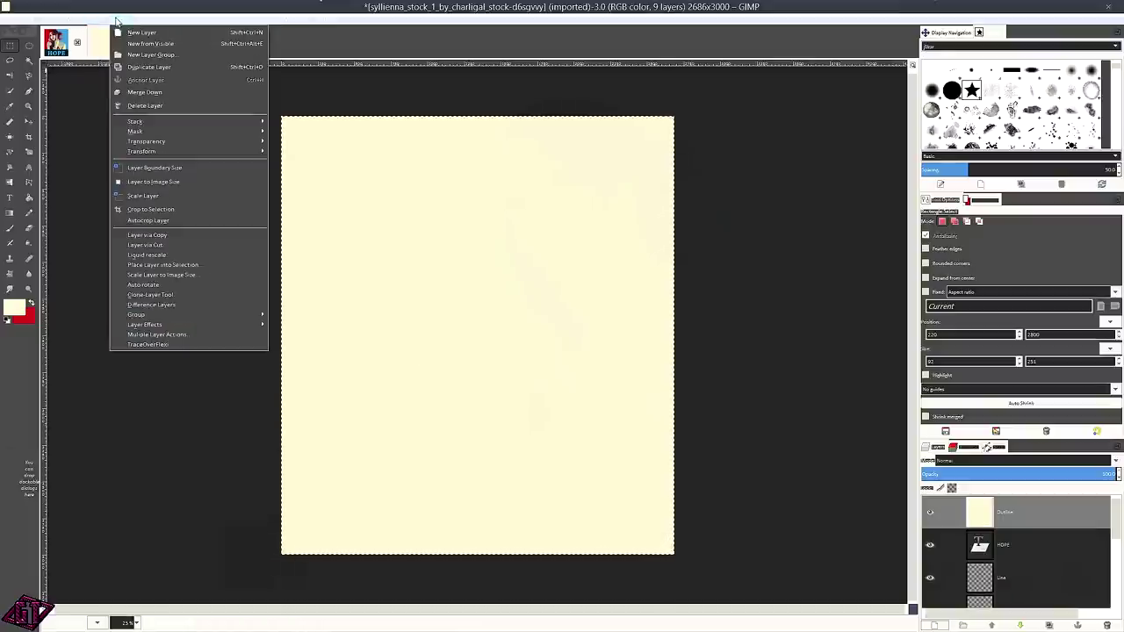
{"action": "mouse_move", "coordinate": [81, 21]}
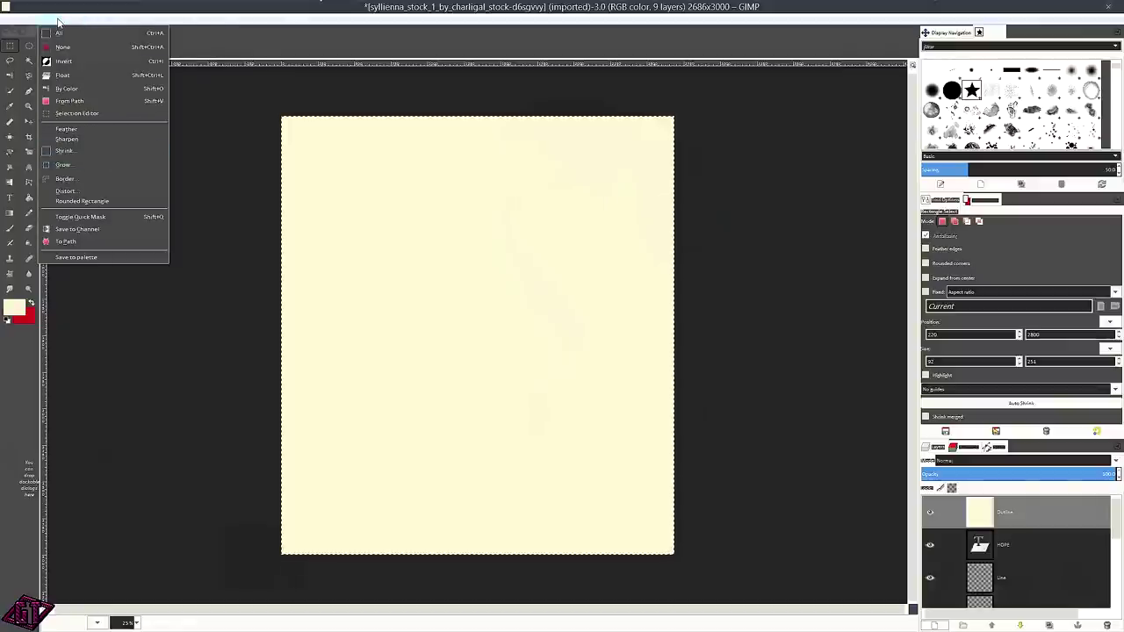
{"action": "left_click", "coordinate": [67, 151]}
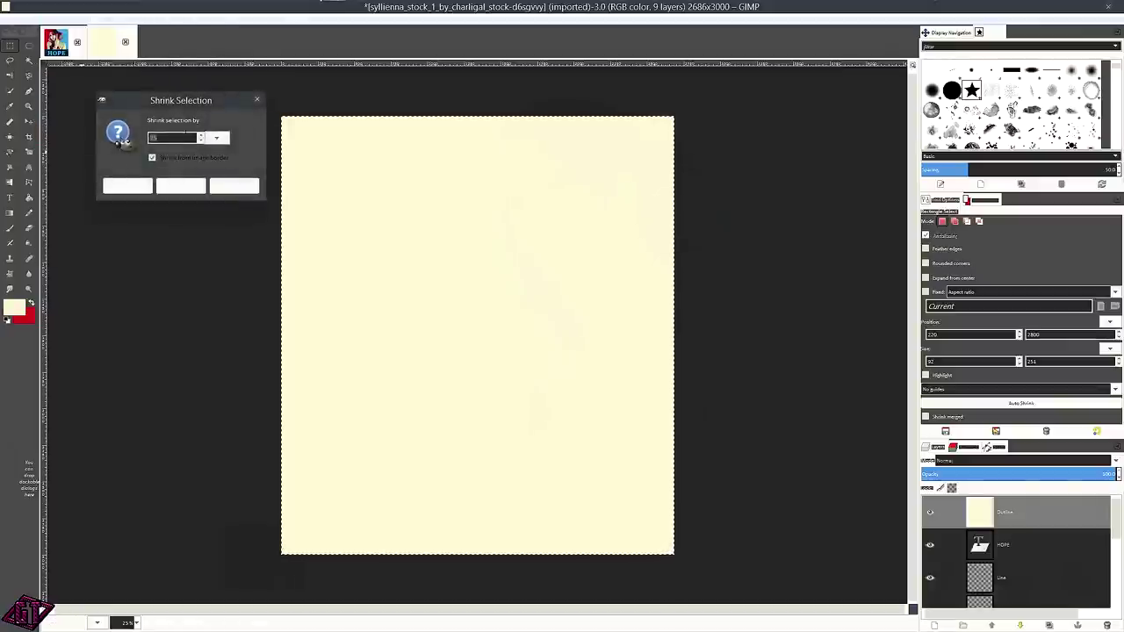
{"action": "type", "text": "45"}
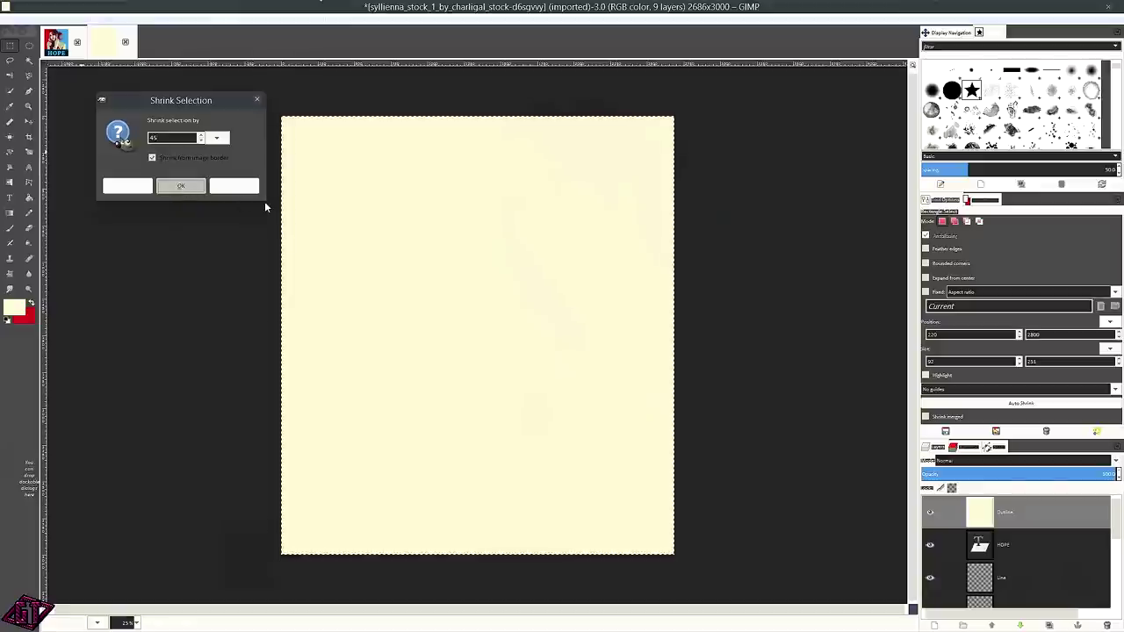
{"action": "key", "text": "Return"}
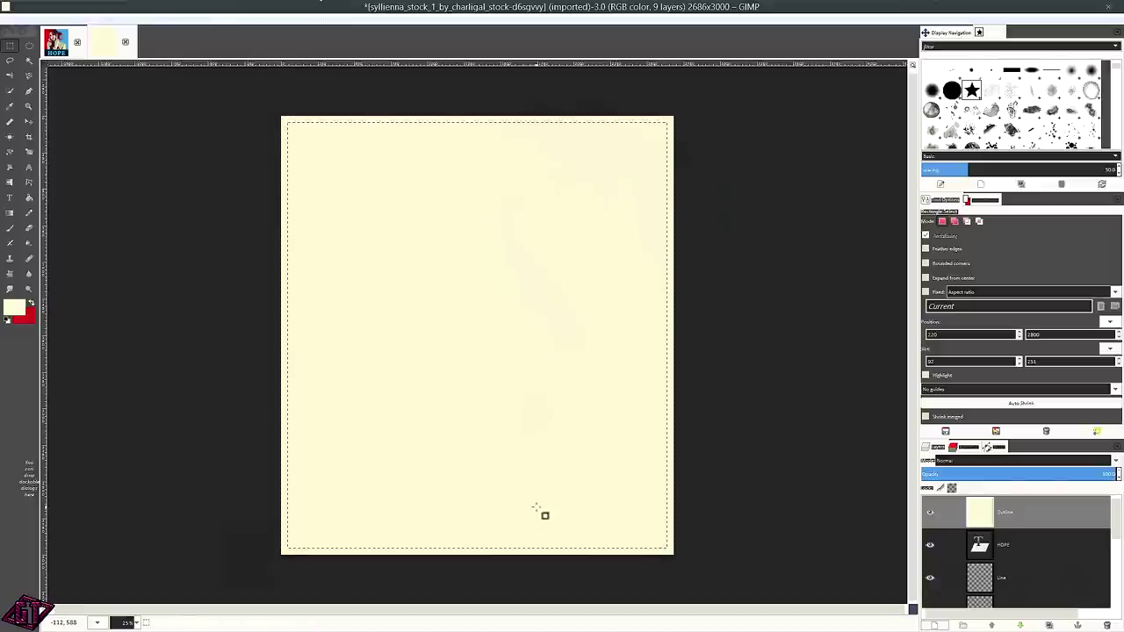
{"action": "key", "text": "Delete"}
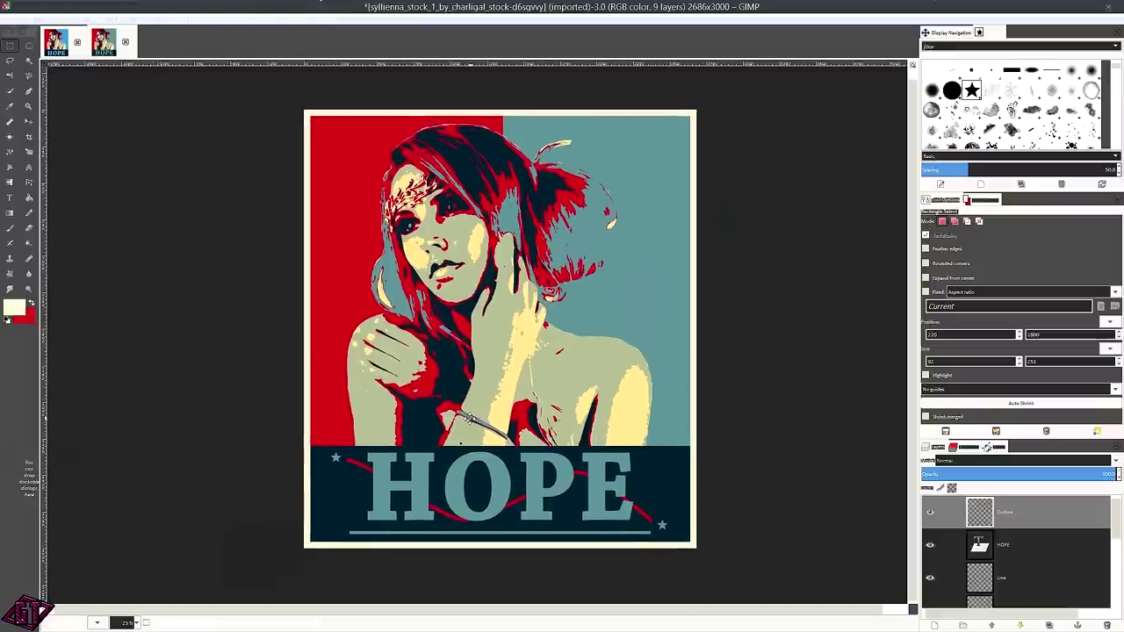
{"action": "scroll", "coordinate": [498, 454], "scroll_direction": "up", "scroll_amount": 1}
{"action": "scroll", "coordinate": [539, 333], "scroll_direction": "up", "scroll_amount": 2}
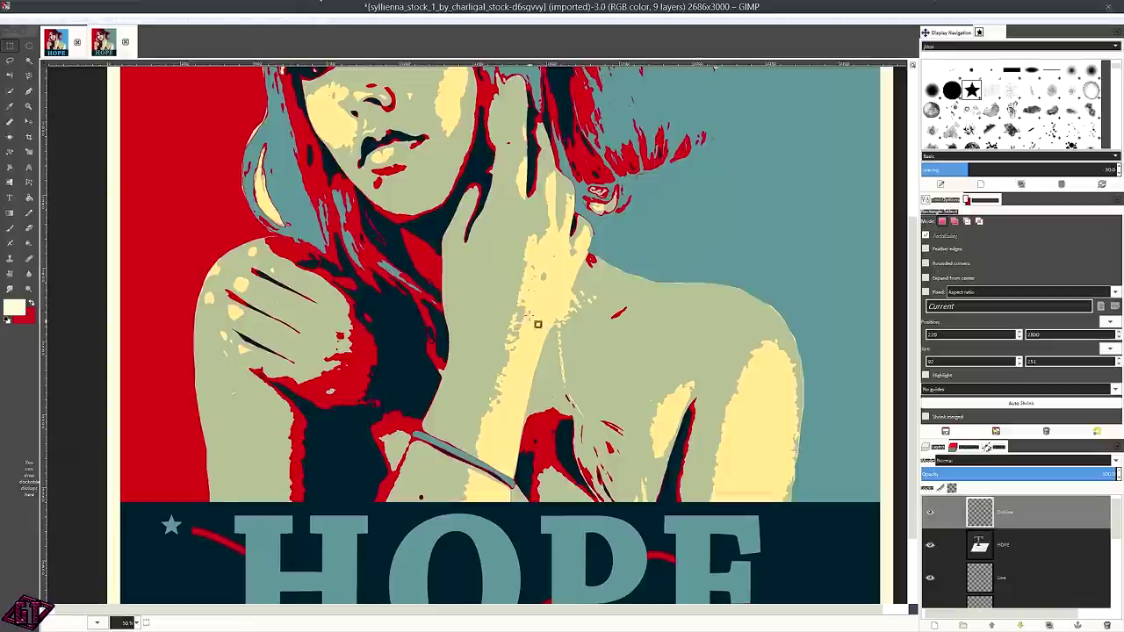
Inspect the portrait's face and hair up close, and the cream frame around the poster's edges.
{"action": "scroll", "coordinate": [531, 263], "scroll_direction": "up", "scroll_amount": 2}
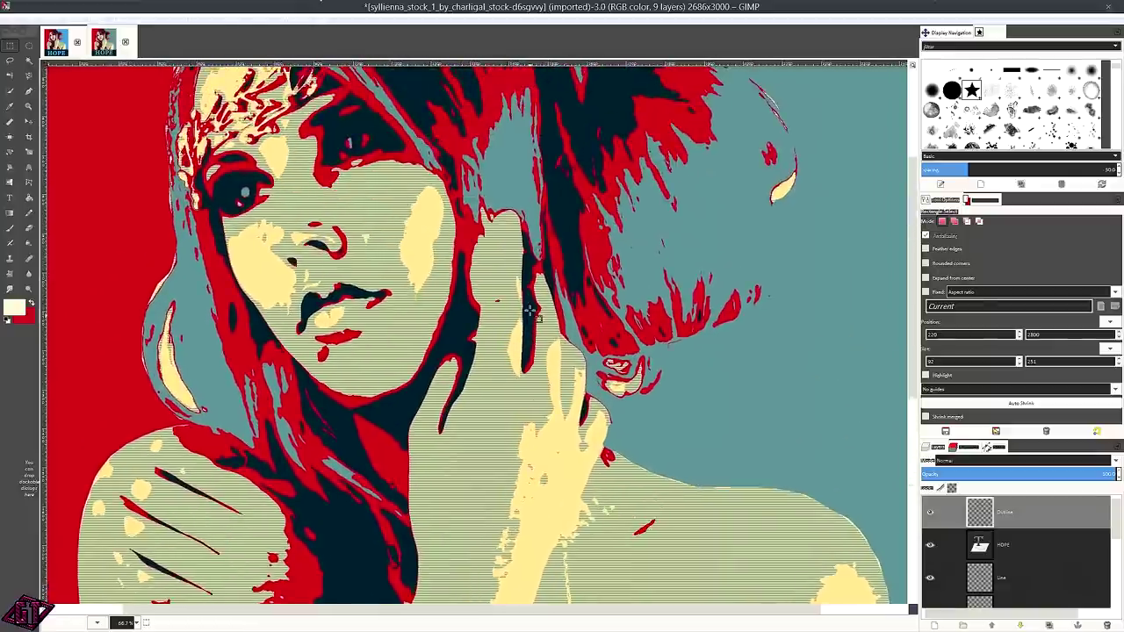
{"action": "scroll", "coordinate": [526, 300], "scroll_direction": "down", "scroll_amount": 3}
{"action": "scroll", "coordinate": [527, 302], "scroll_direction": "up", "scroll_amount": 3}
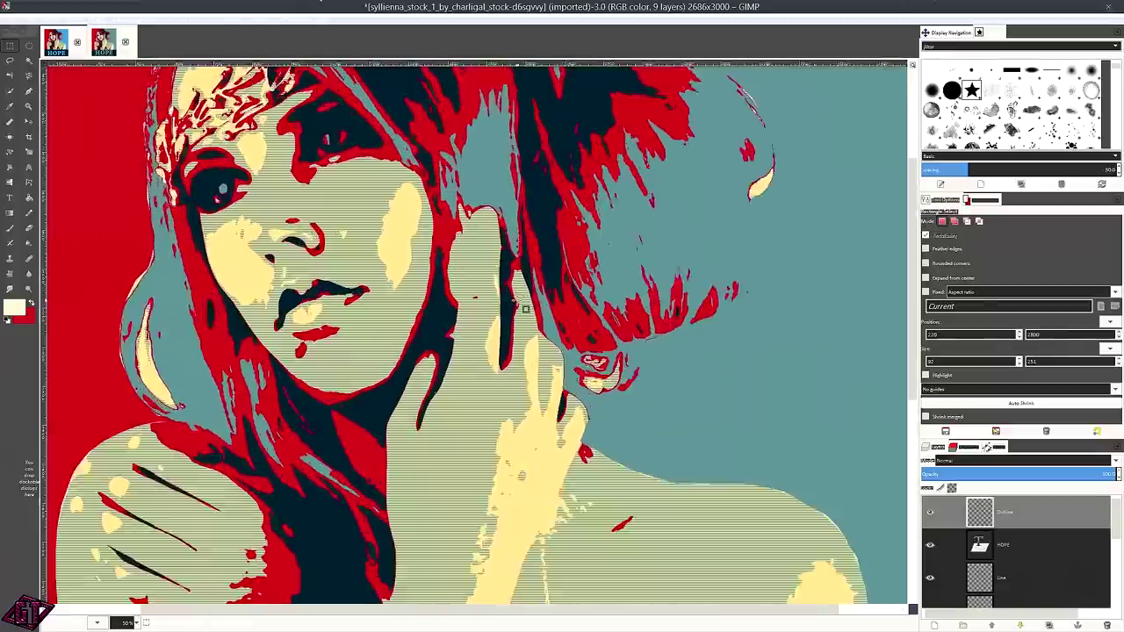
{"action": "scroll", "coordinate": [577, 388], "scroll_direction": "down", "scroll_amount": 1}
{"action": "scroll", "coordinate": [421, 281], "scroll_direction": "up", "scroll_amount": 1}
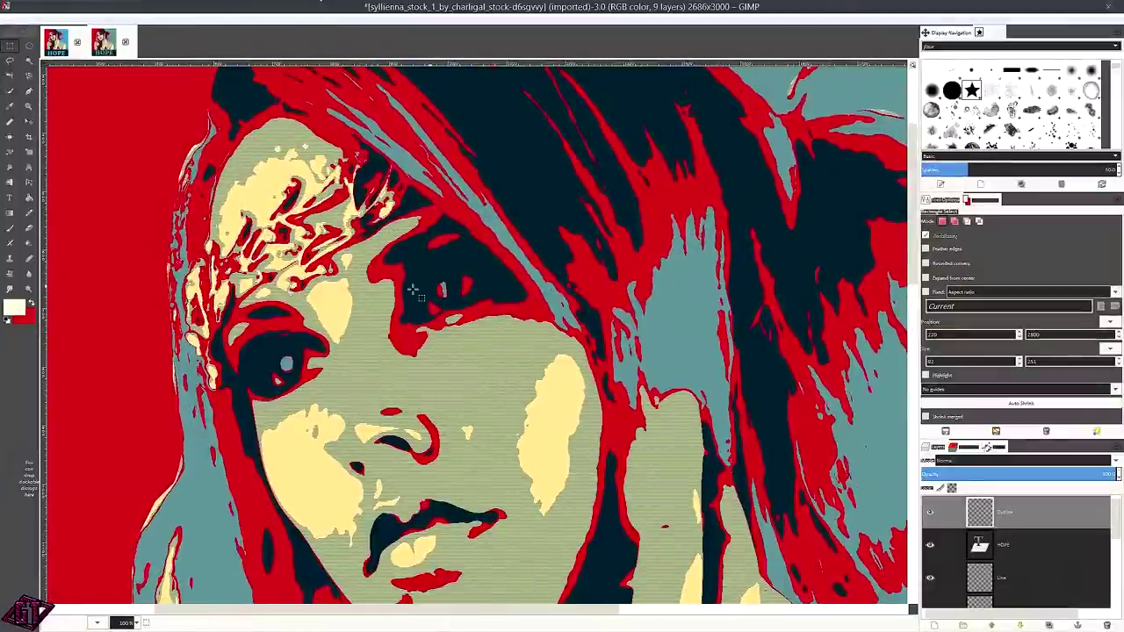
{"action": "scroll", "coordinate": [540, 312], "scroll_direction": "down", "scroll_amount": 3}
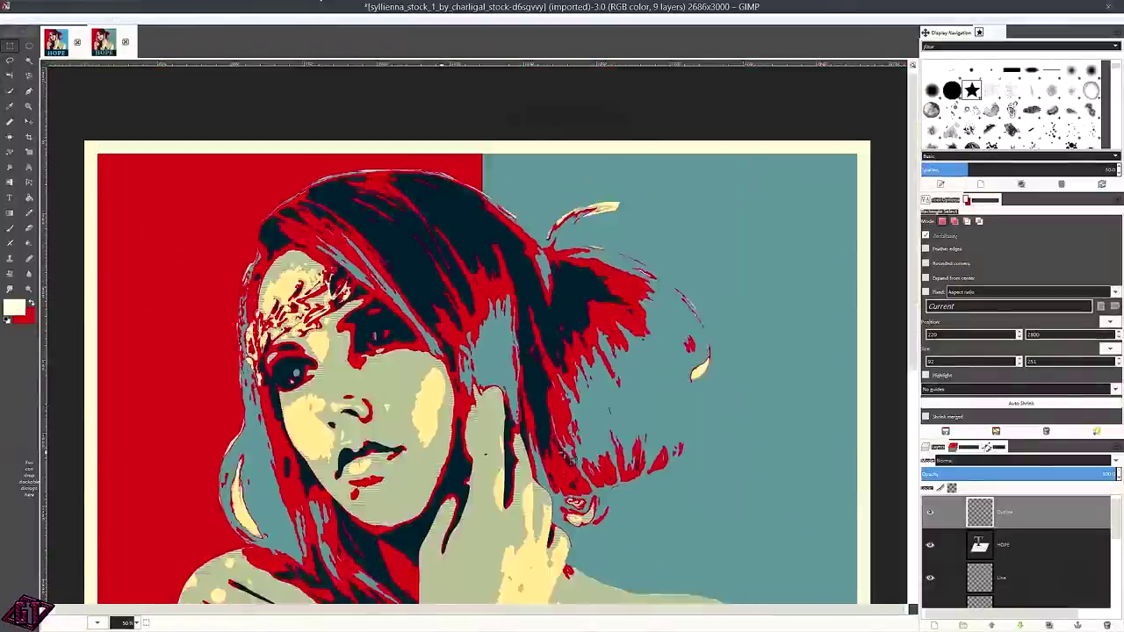
{"action": "scroll", "coordinate": [559, 372], "scroll_direction": "up", "scroll_amount": 2}
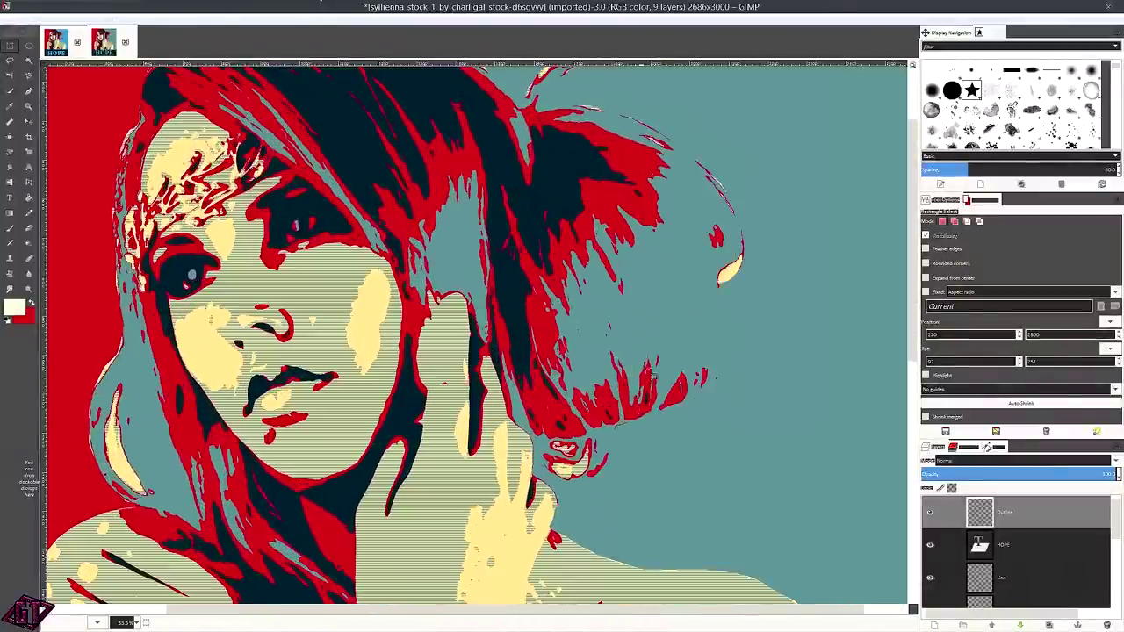
{"action": "scroll", "coordinate": [594, 289], "scroll_direction": "down", "scroll_amount": 3}
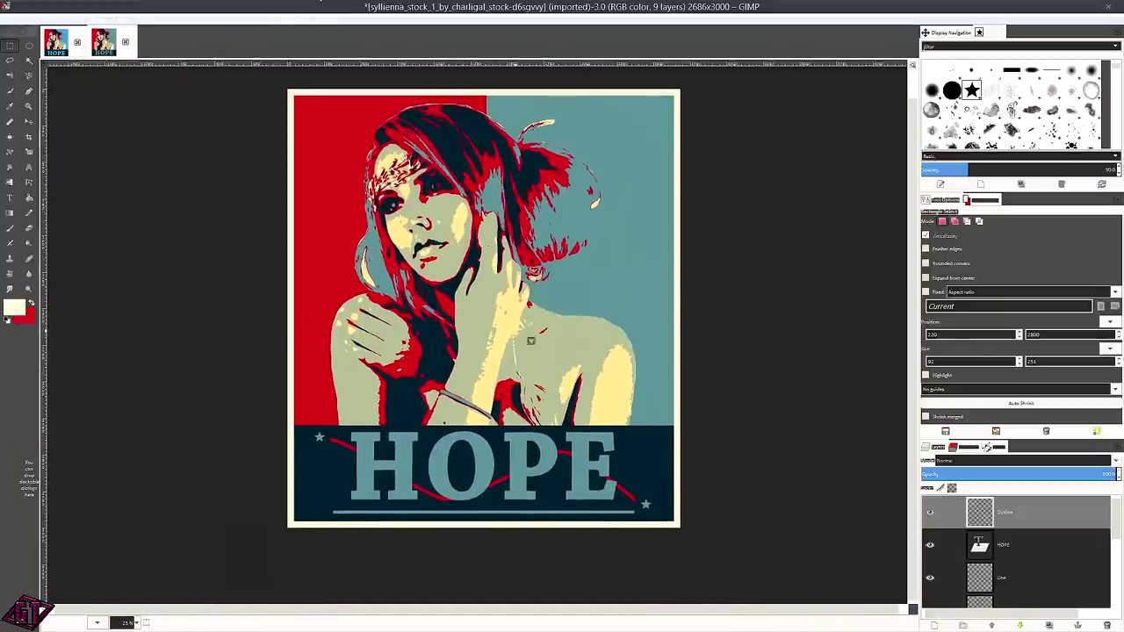
{"action": "scroll", "coordinate": [474, 257], "scroll_direction": "up", "scroll_amount": 1}
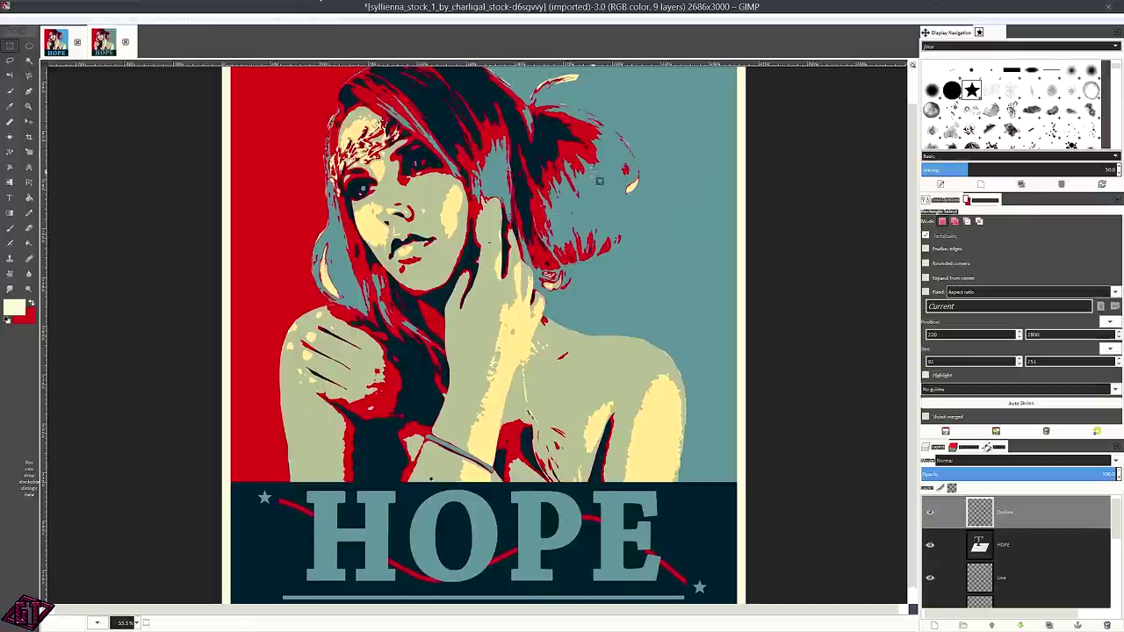
Review the whole poster composition, including the HOPE lettering, red wave, stars, line and frame, at several magnifications.
{"action": "key", "text": "minus"}
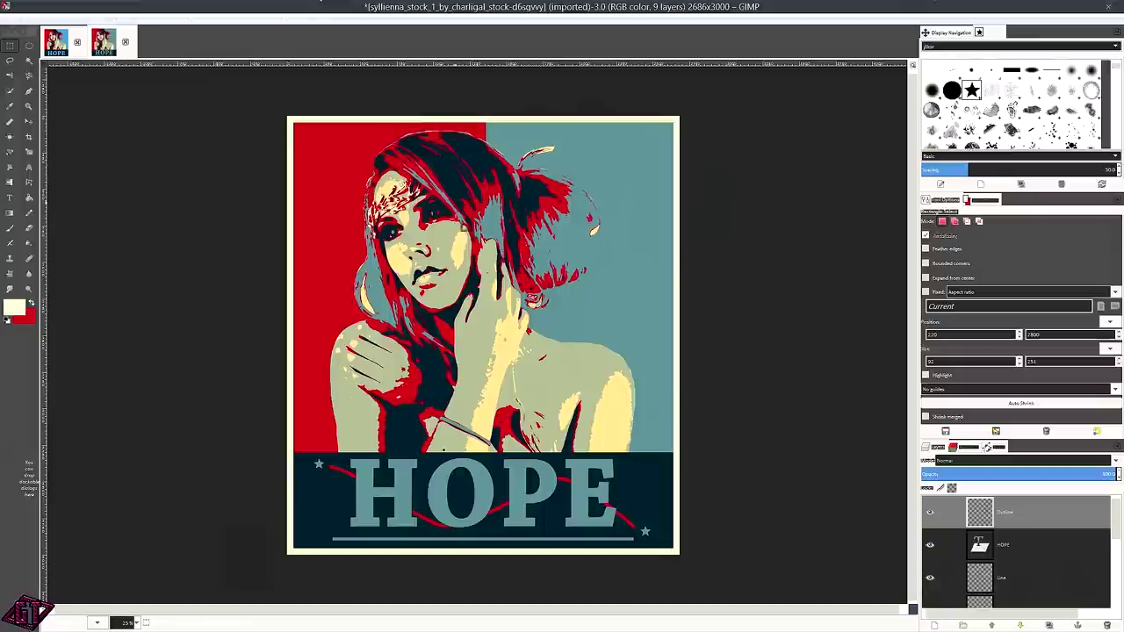
{"action": "key", "text": "plus"}
{"action": "key", "text": "minus"}
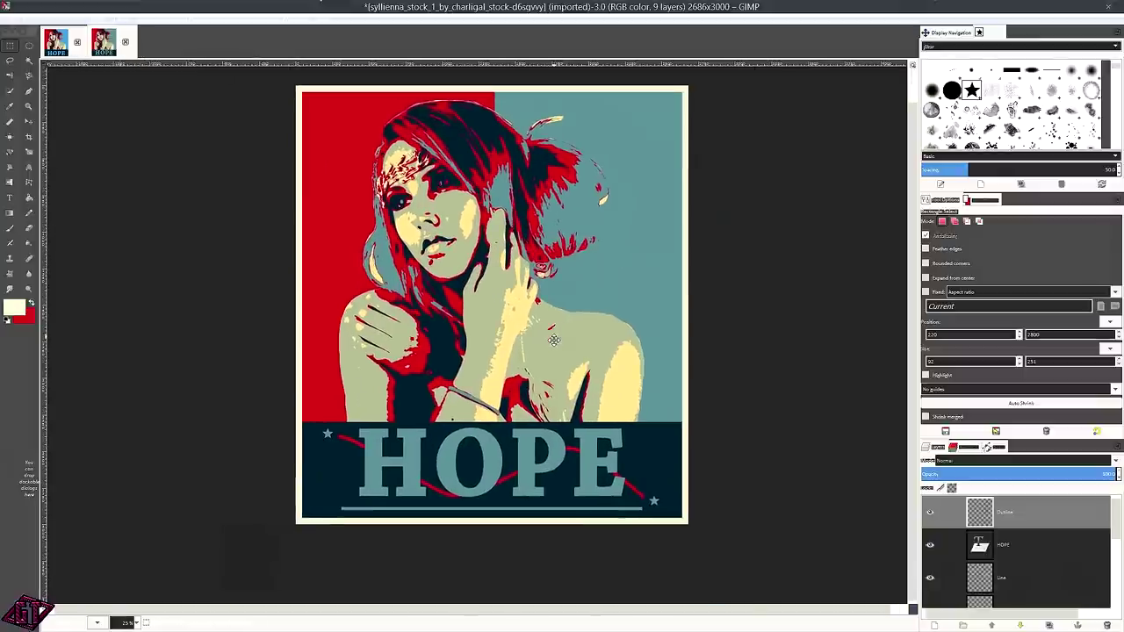
{"action": "key", "text": "plus"}
{"action": "key", "text": "plus"}
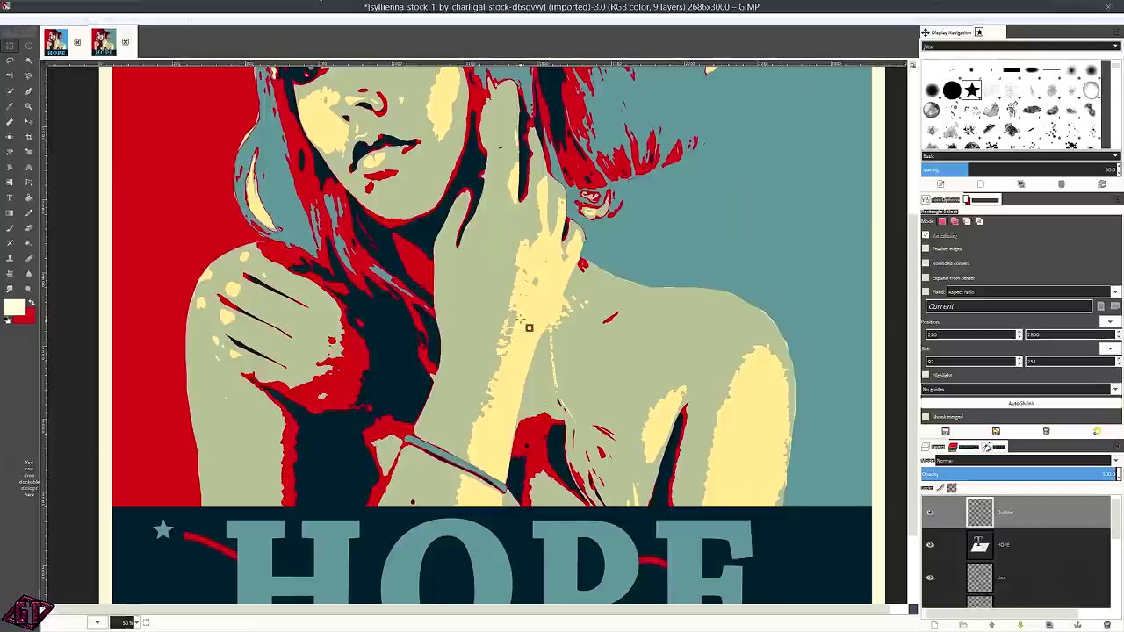
{"action": "key", "text": "plus"}
{"action": "key", "text": "plus"}
{"action": "key", "text": "minus"}
{"action": "key", "text": "minus"}
{"action": "key", "text": "minus"}
{"action": "key", "text": "minus"}
{"action": "key", "text": "minus"}
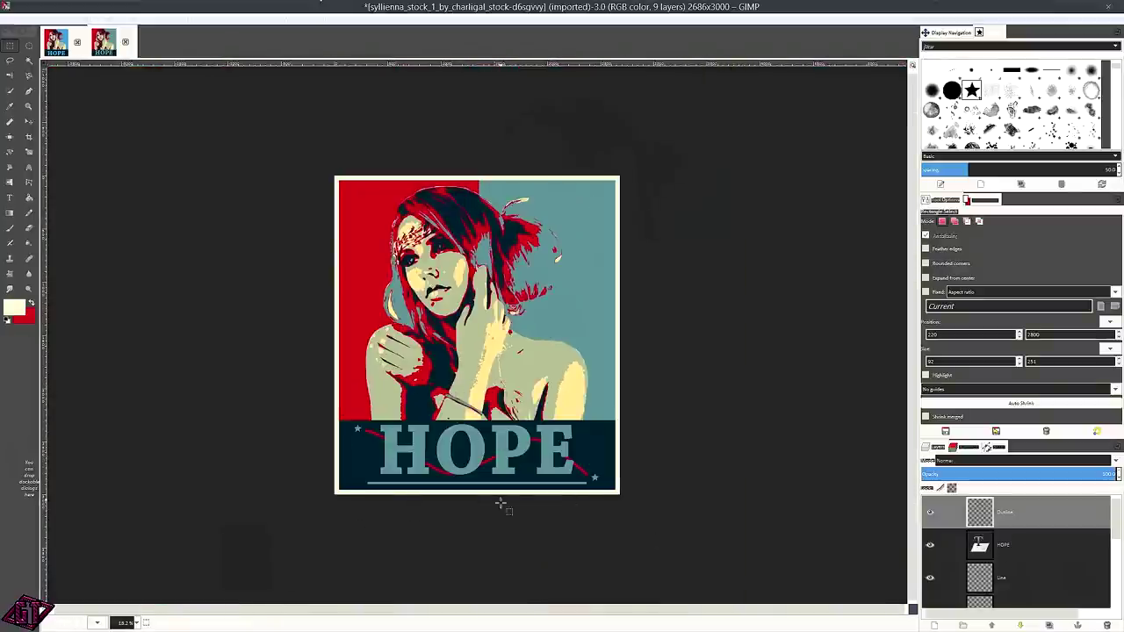
{"action": "key", "text": "plus"}
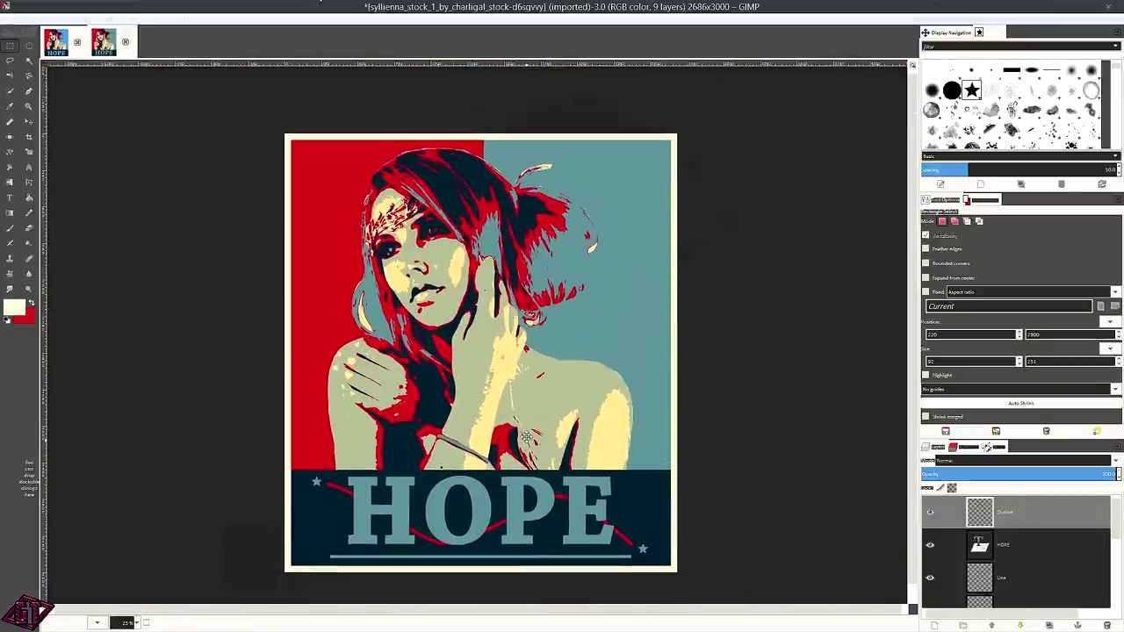
{"action": "key", "text": "plus"}
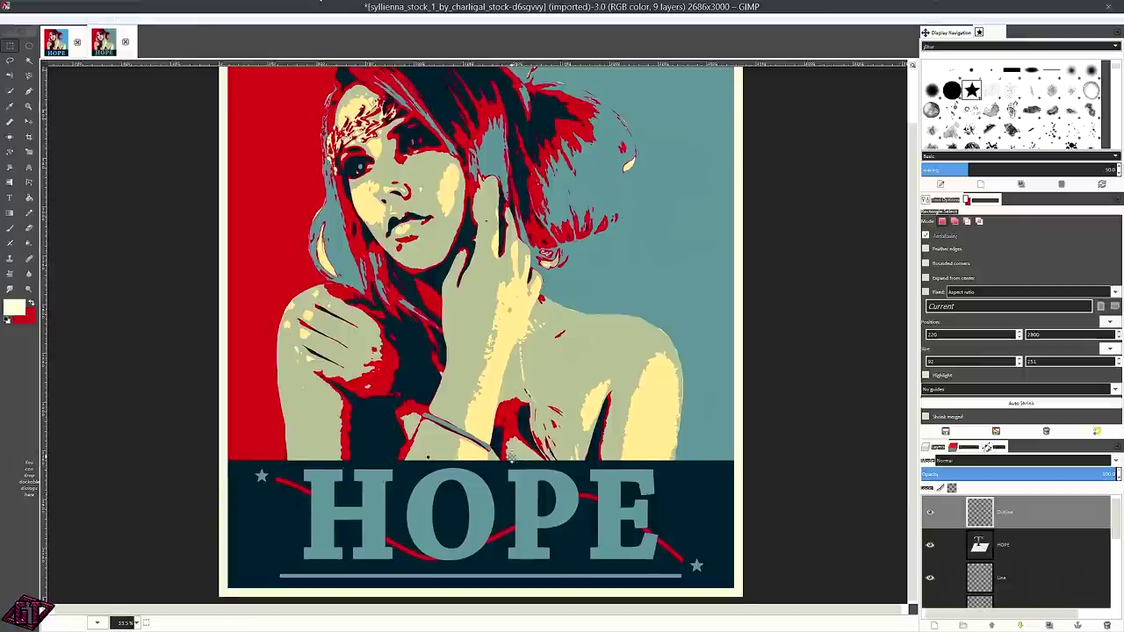
{"action": "scroll", "coordinate": [514, 479], "scroll_direction": "up", "scroll_amount": 1}
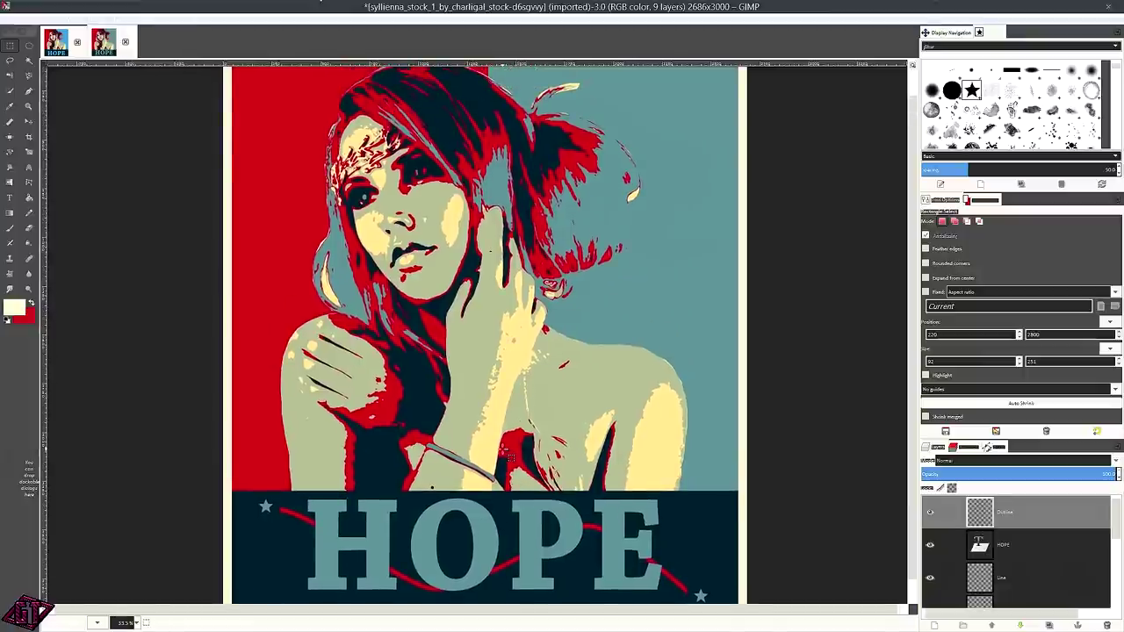
{"action": "key", "text": "minus"}
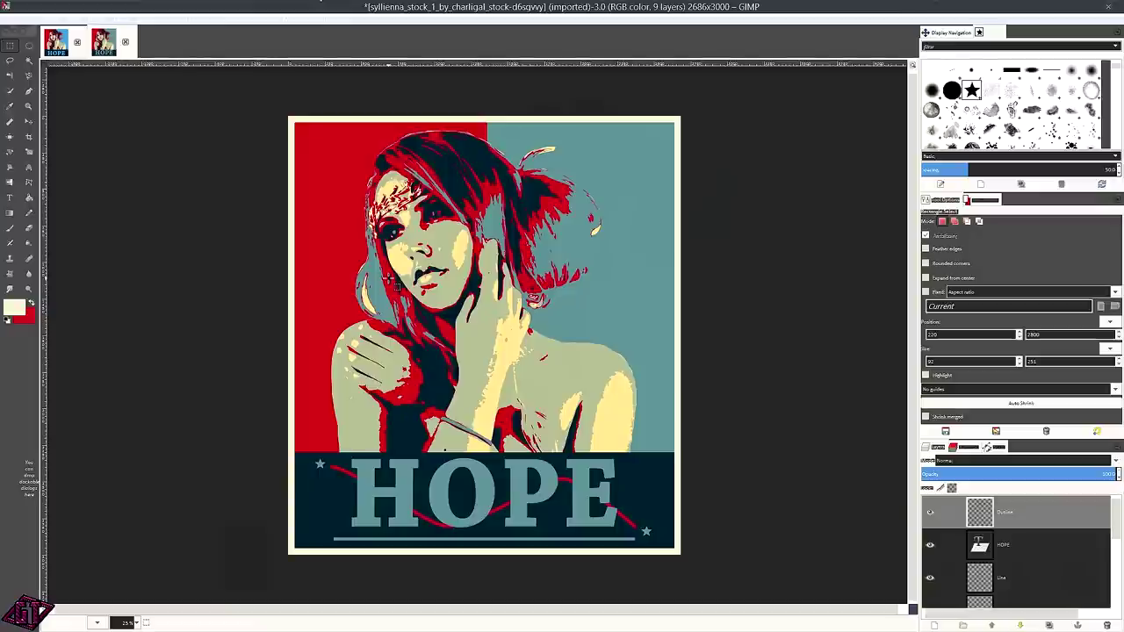
Switch to Windows Photo Viewer to view the Hope_Poster example with BLISS lettering, and return to the poster in GIMP.
{"action": "key", "text": "alt+Tab"}
{"action": "key", "text": "alt+Tab"}
{"action": "key", "text": "alt+Tab"}
{"action": "key", "text": "alt+Tab"}
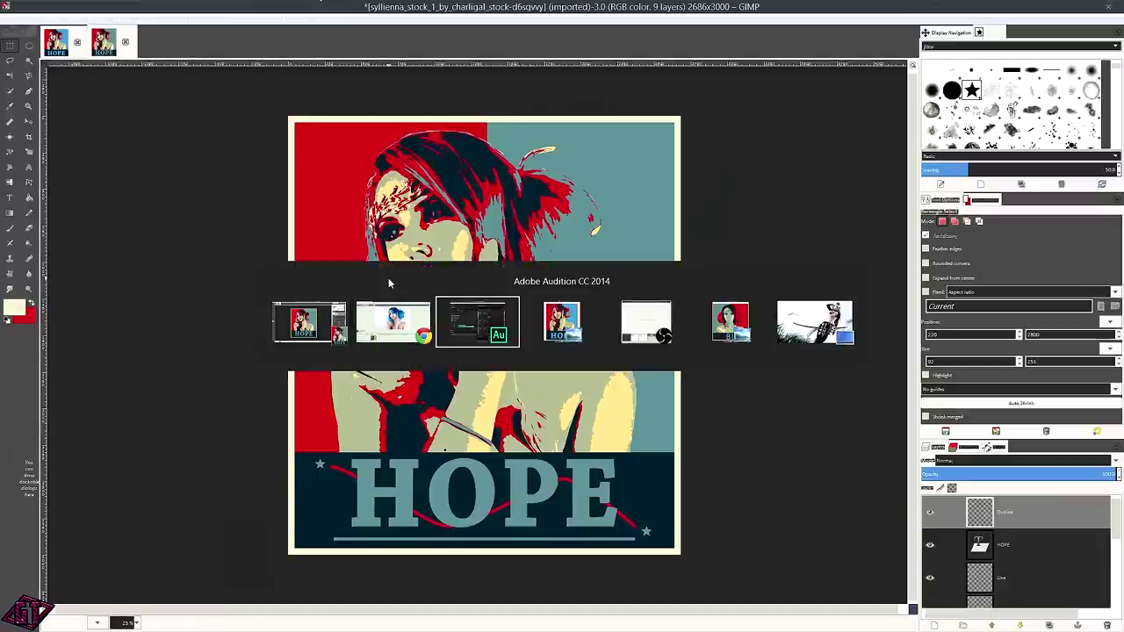
{"action": "key", "text": "alt+shift+Tab"}
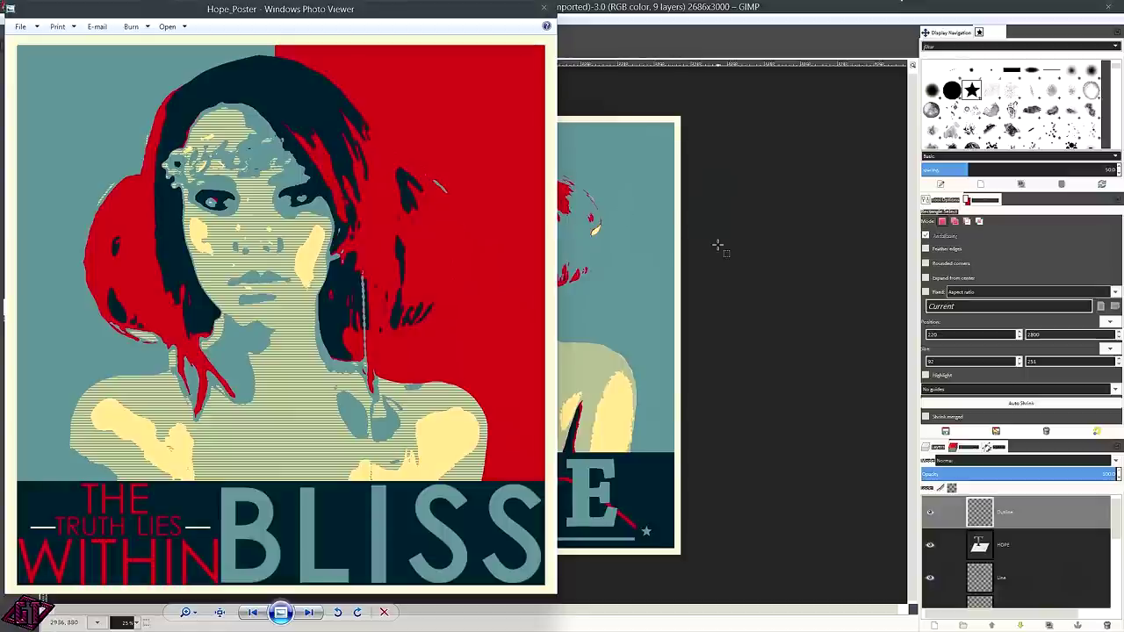
{"action": "left_click", "coordinate": [507, 9]}
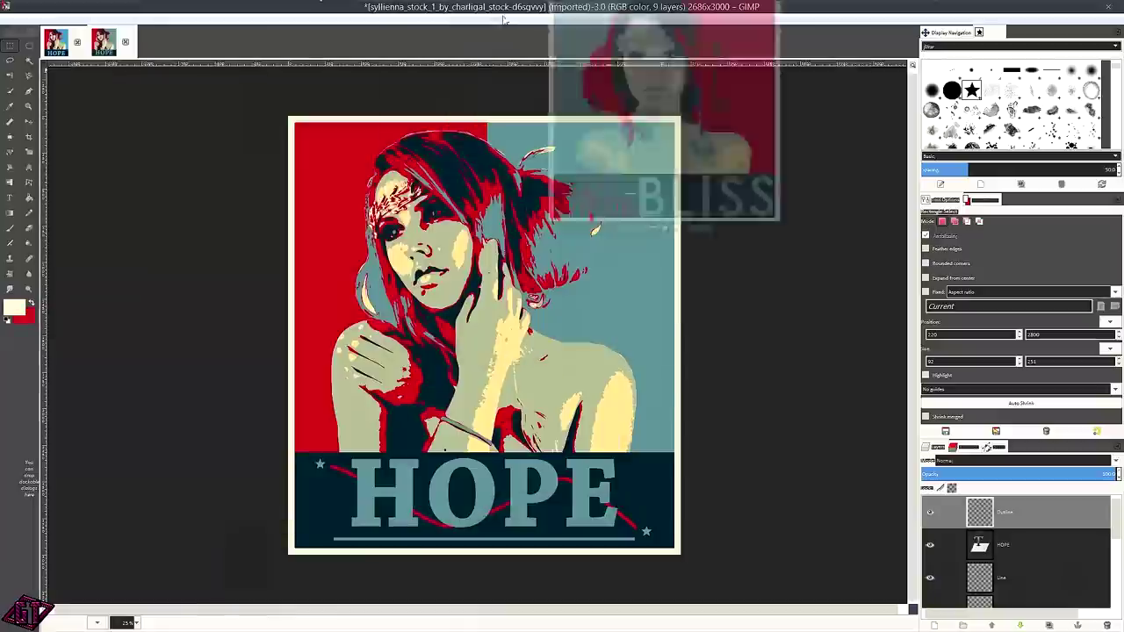
Examine the striped skin shading around the mouth, neck and raised hand, and compare it with the full portrait.
{"action": "key", "text": "plus"}
{"action": "key", "text": "minus"}
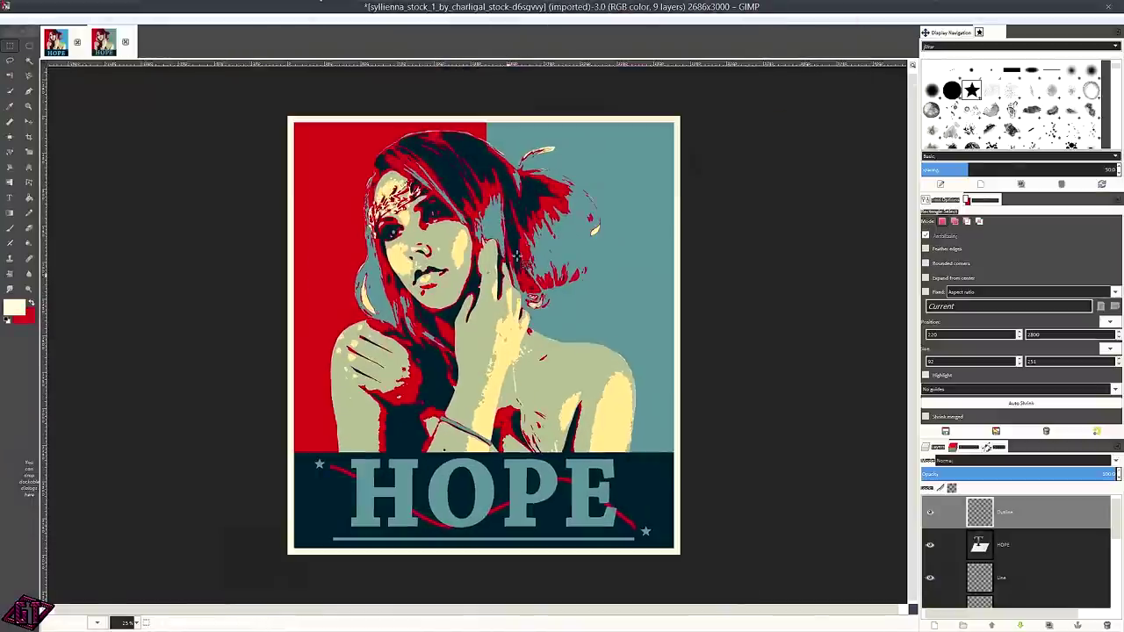
{"action": "key", "text": "plus"}
{"action": "scroll", "coordinate": [544, 299], "scroll_direction": "up", "scroll_amount": 1}
{"action": "key", "text": "plus"}
{"action": "key", "text": "plus"}
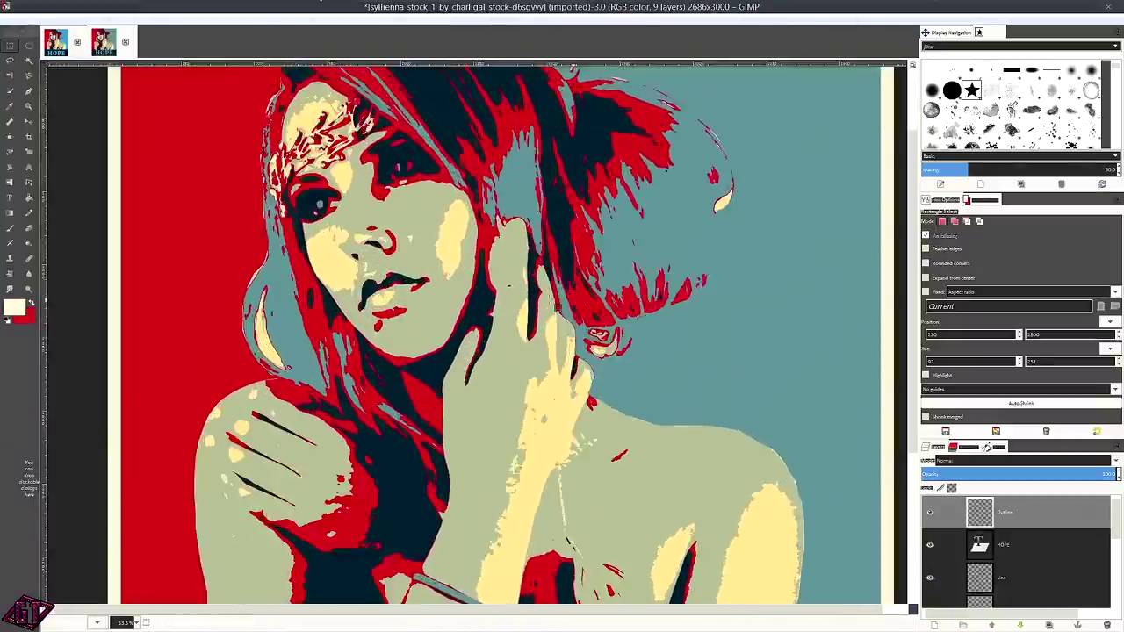
{"action": "key", "text": "plus"}
{"action": "key", "text": "plus"}
{"action": "left_click_drag", "start_coordinate": [401, 309], "coordinate": [497, 190]}
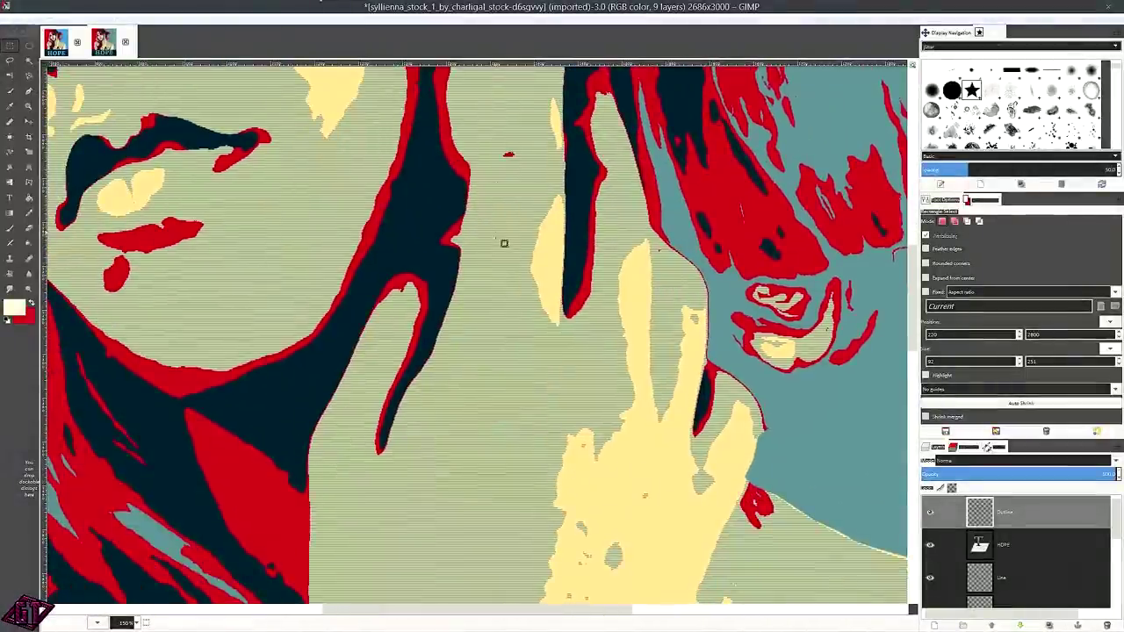
{"action": "key", "text": "minus"}
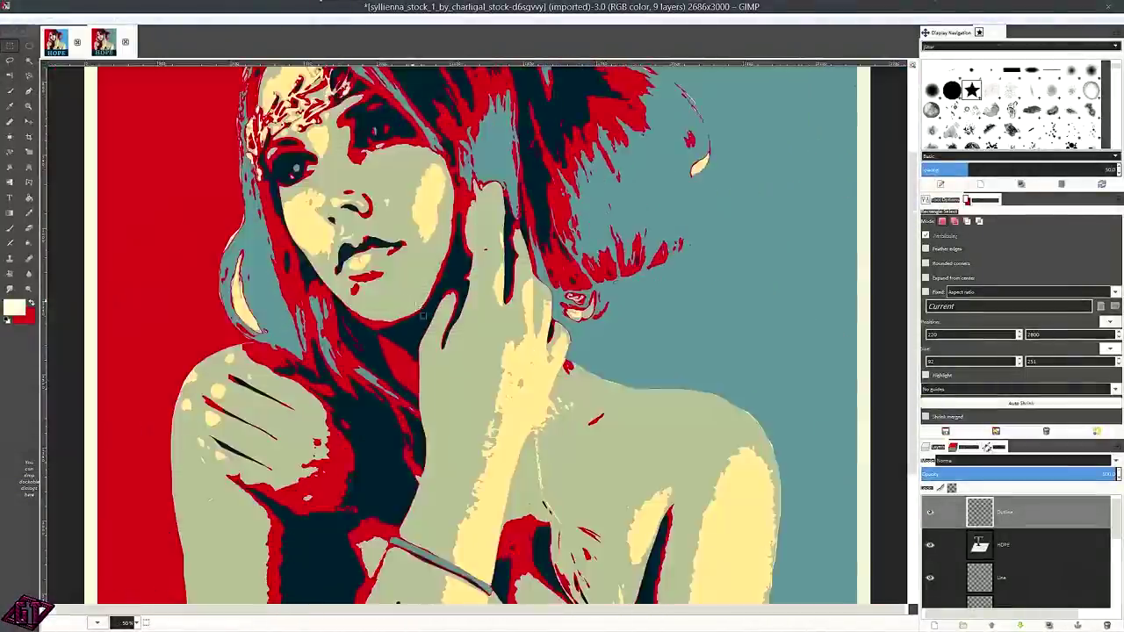
{"action": "key", "text": "minus"}
{"action": "scroll", "coordinate": [505, 421], "scroll_direction": "down", "scroll_amount": 1}
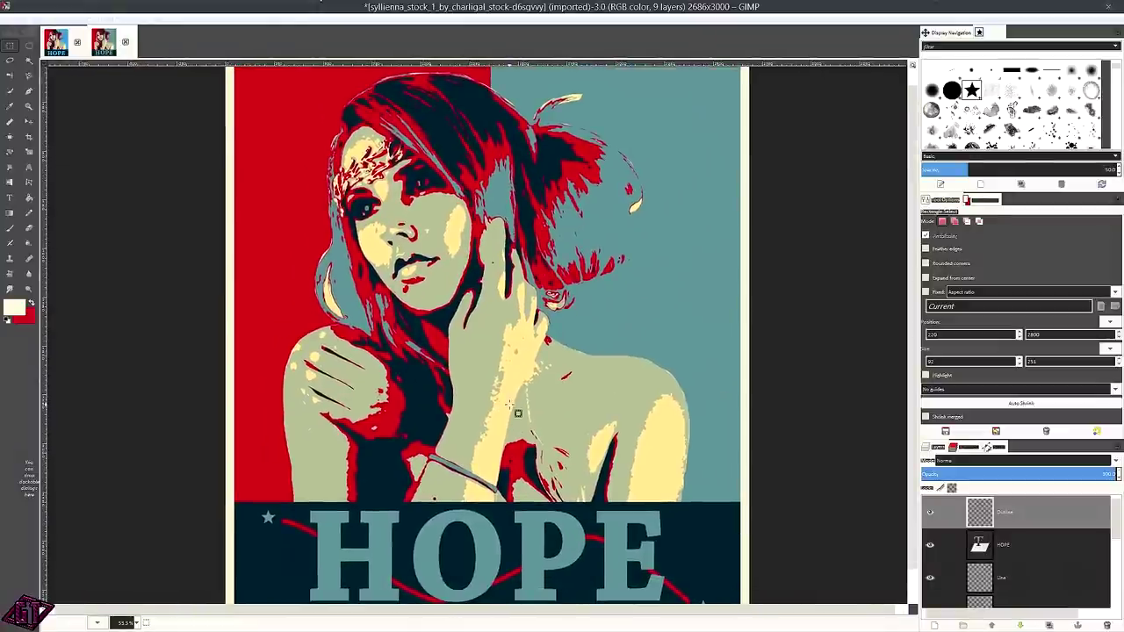
{"action": "key", "text": "minus"}
Examine the cream highlight edges and line pattern along the raised forearm, and return to the full poster view.
{"action": "key", "text": "plus"}
{"action": "key", "text": "plus"}
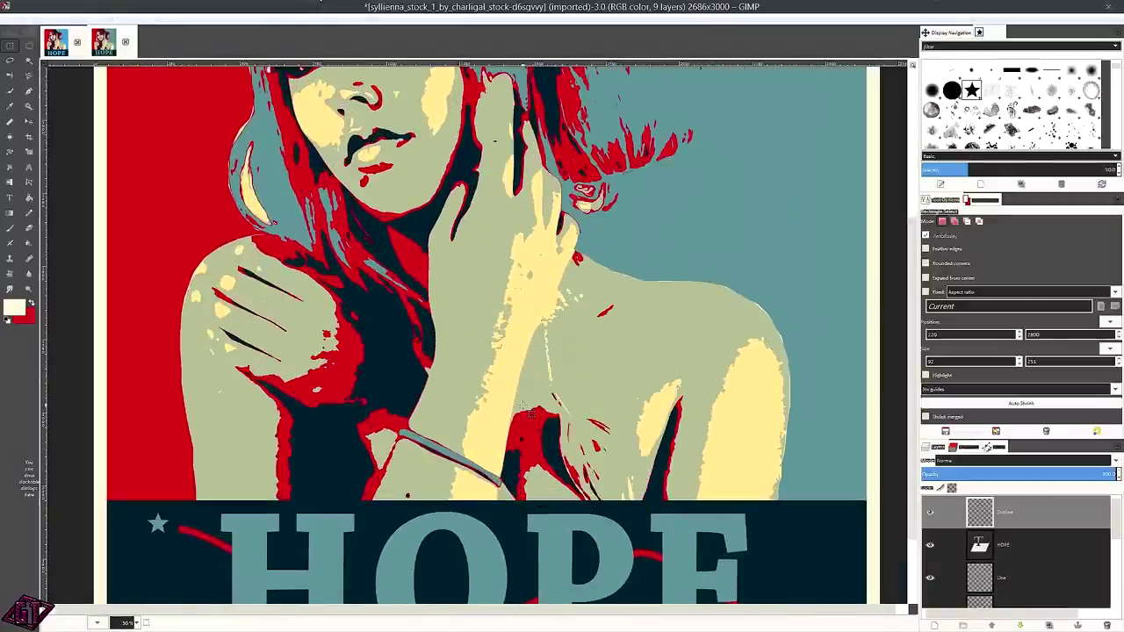
{"action": "key", "text": "plus"}
{"action": "key", "text": "plus"}
{"action": "scroll", "coordinate": [447, 248], "scroll_direction": "up", "scroll_amount": 5}
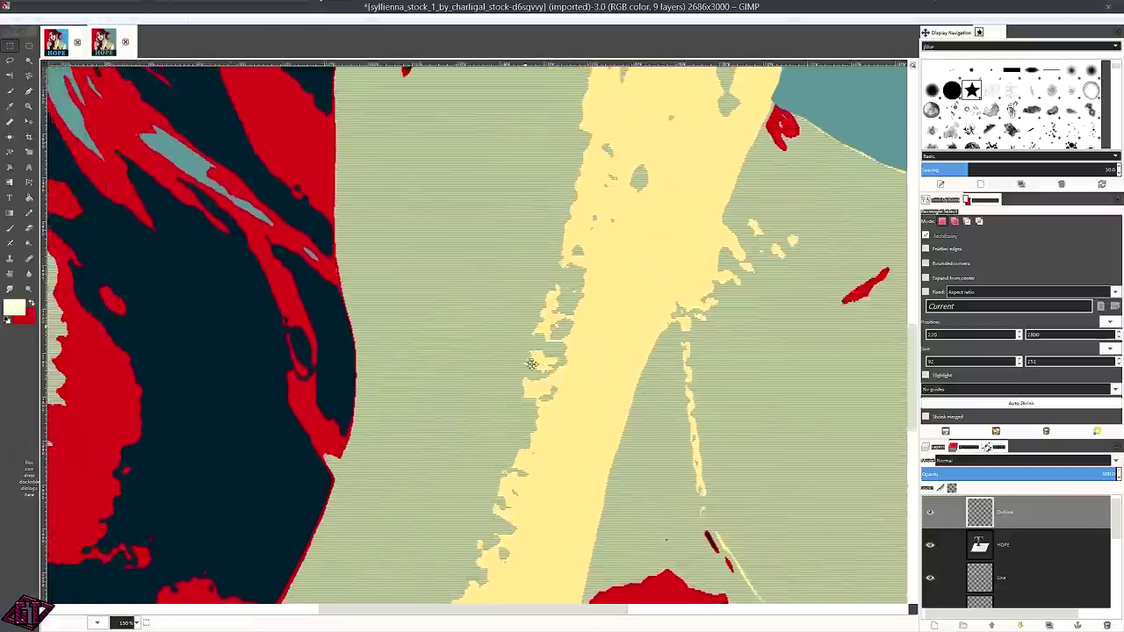
{"action": "key", "text": "plus"}
{"action": "key", "text": "minus"}
{"action": "key", "text": "minus"}
{"action": "key", "text": "minus"}
{"action": "key", "text": "minus"}
{"action": "key", "text": "minus"}
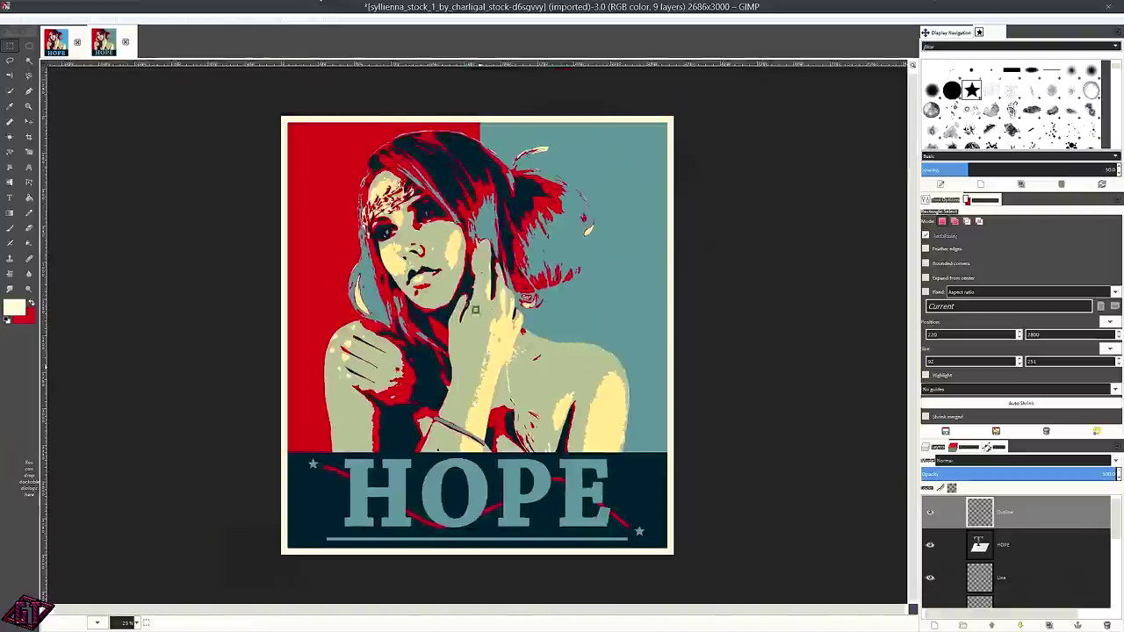
Examine the line pattern on the wrist and chest up close against its appearance in the overall poster.
{"action": "key", "text": "plus"}
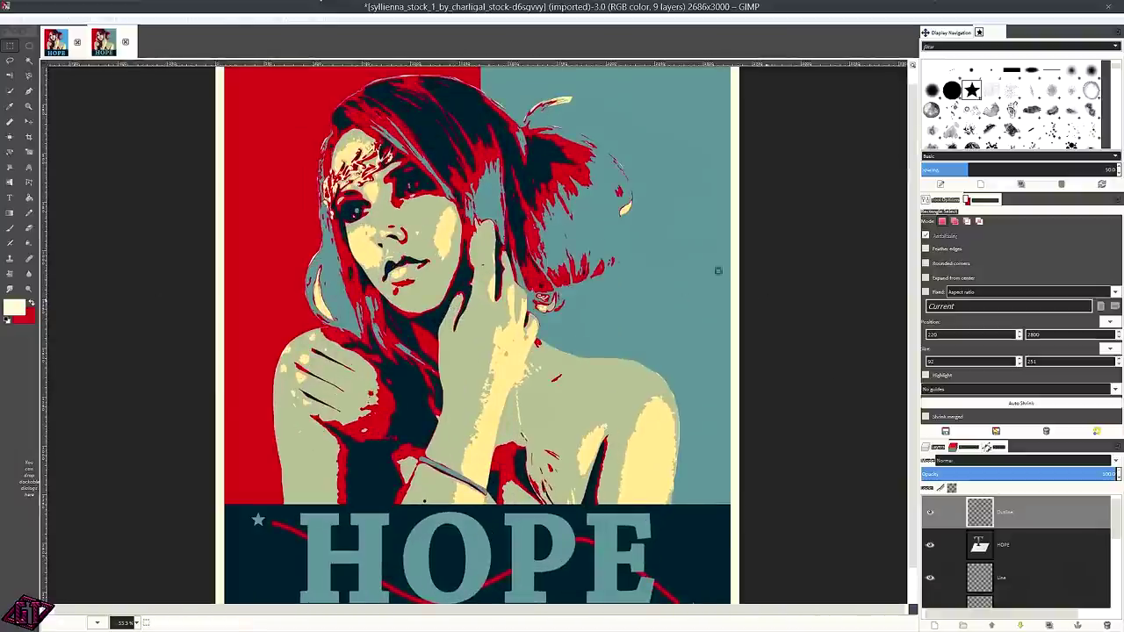
{"action": "key", "text": "plus"}
{"action": "key", "text": "minus"}
{"action": "key", "text": "minus"}
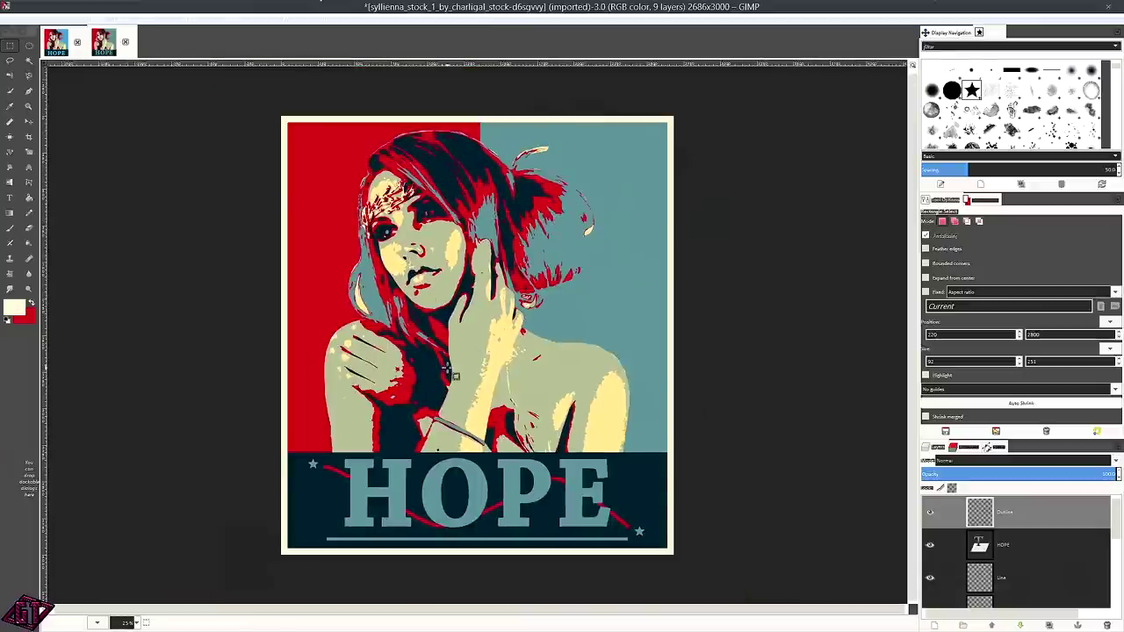
{"action": "key", "text": "plus"}
{"action": "key", "text": "plus"}
{"action": "key", "text": "plus"}
{"action": "key", "text": "plus"}
{"action": "key", "text": "plus"}
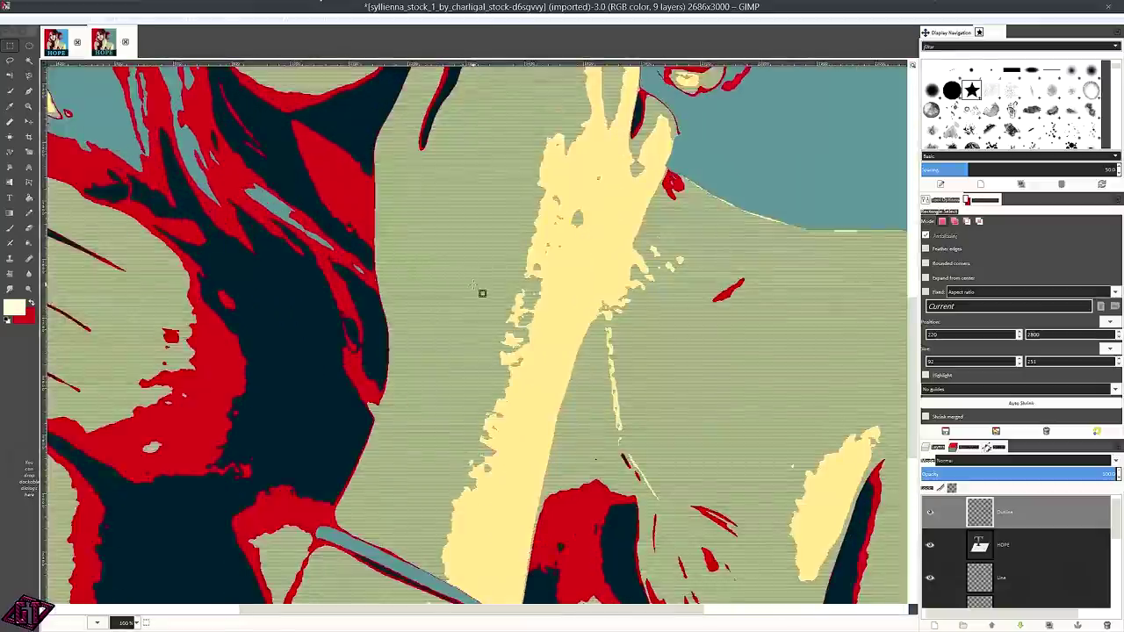
{"action": "key", "text": "minus"}
{"action": "key", "text": "minus"}
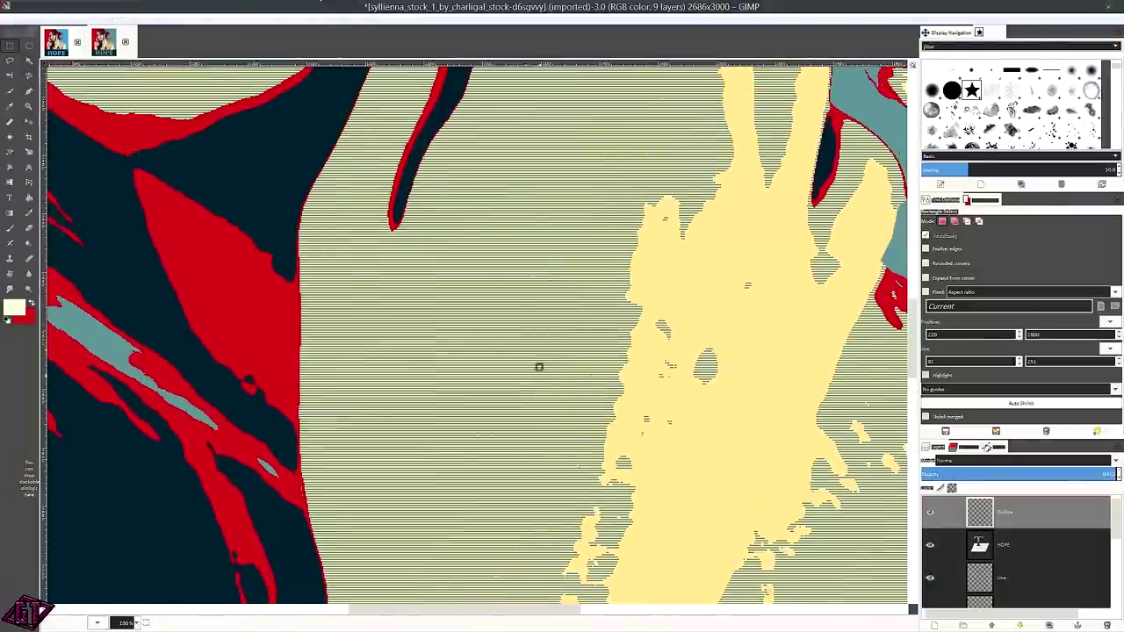
{"action": "key", "text": "minus"}
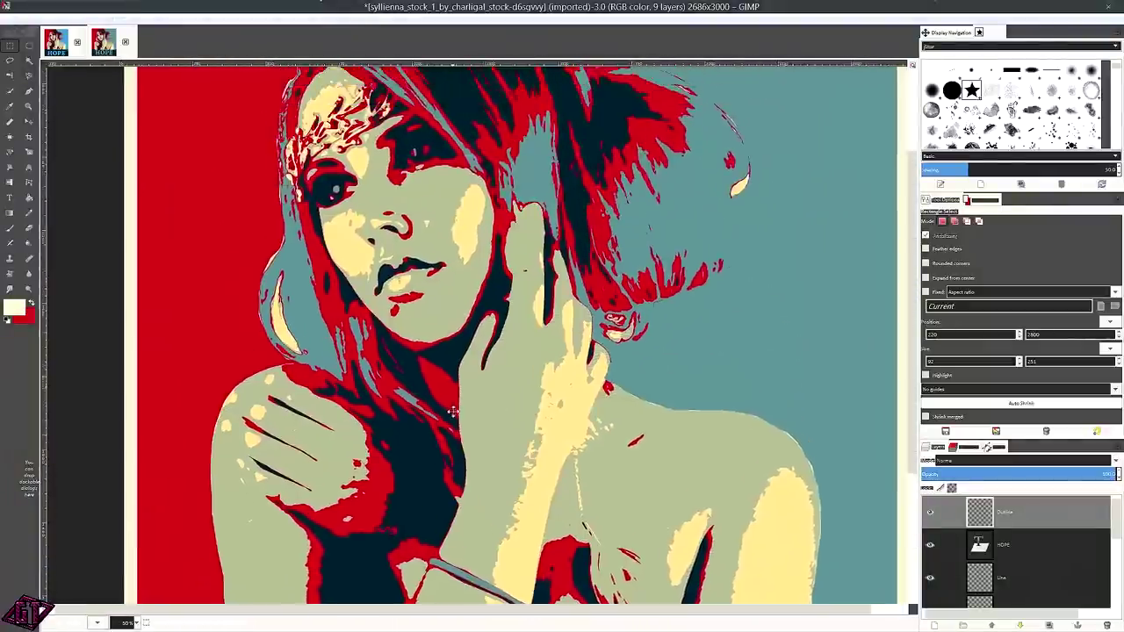
Examine the striped shading on the face around the eyes, nose and cheek, and finish on the poster with its lettering.
{"action": "key", "text": "plus"}
{"action": "key", "text": "plus"}
{"action": "key", "text": "plus"}
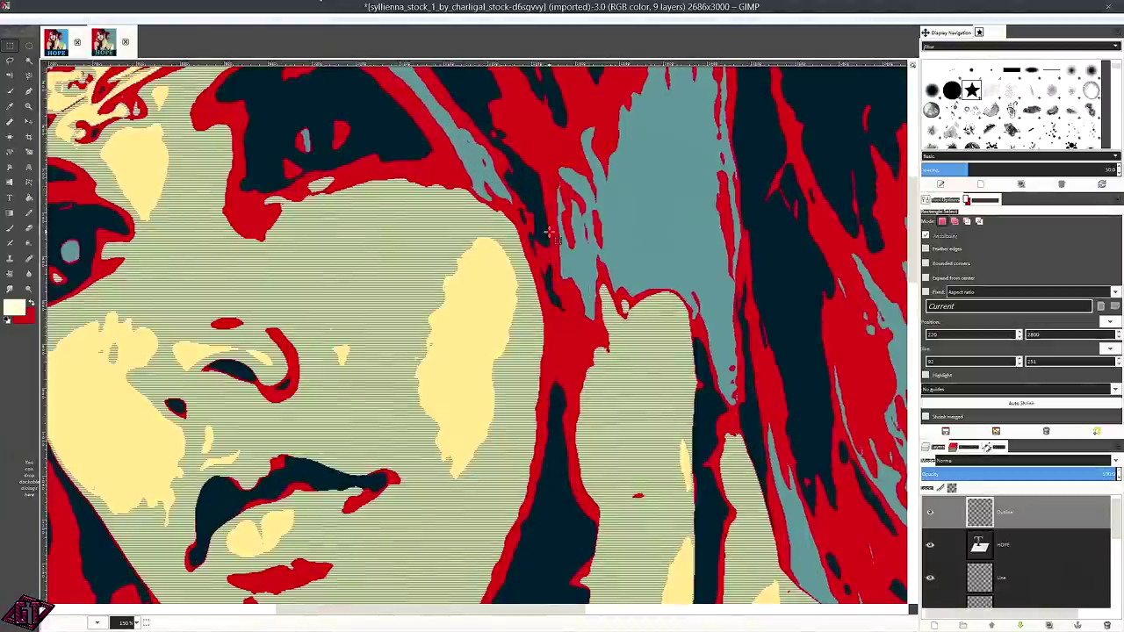
{"action": "key", "text": "minus"}
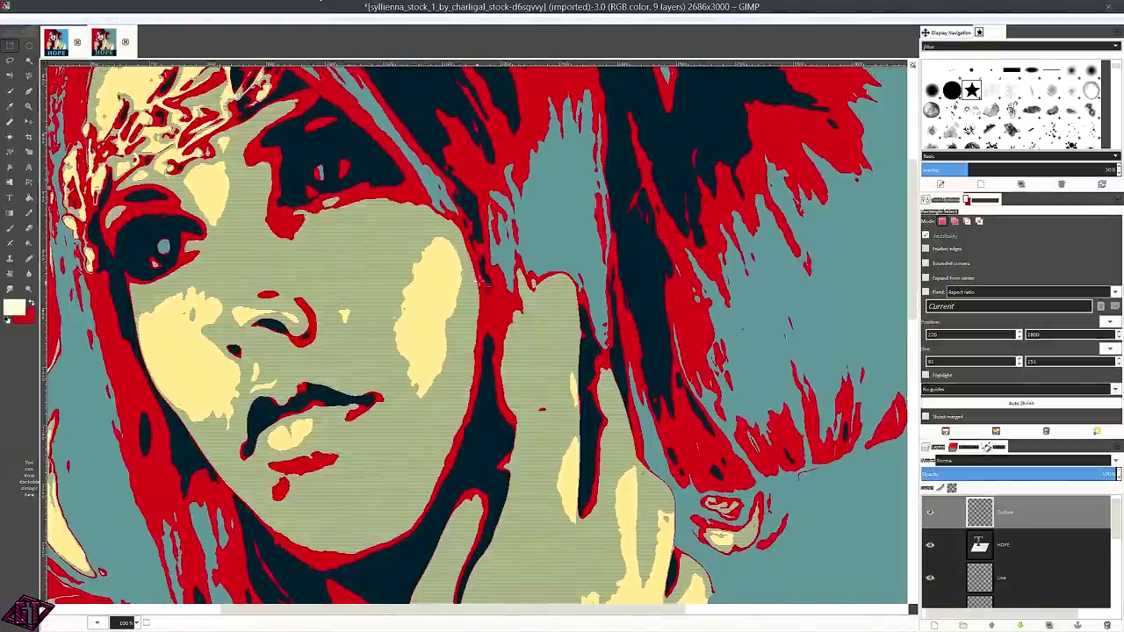
{"action": "key", "text": "minus"}
{"action": "key", "text": "minus"}
{"action": "scroll", "coordinate": [529, 521], "scroll_direction": "down", "scroll_amount": 3}
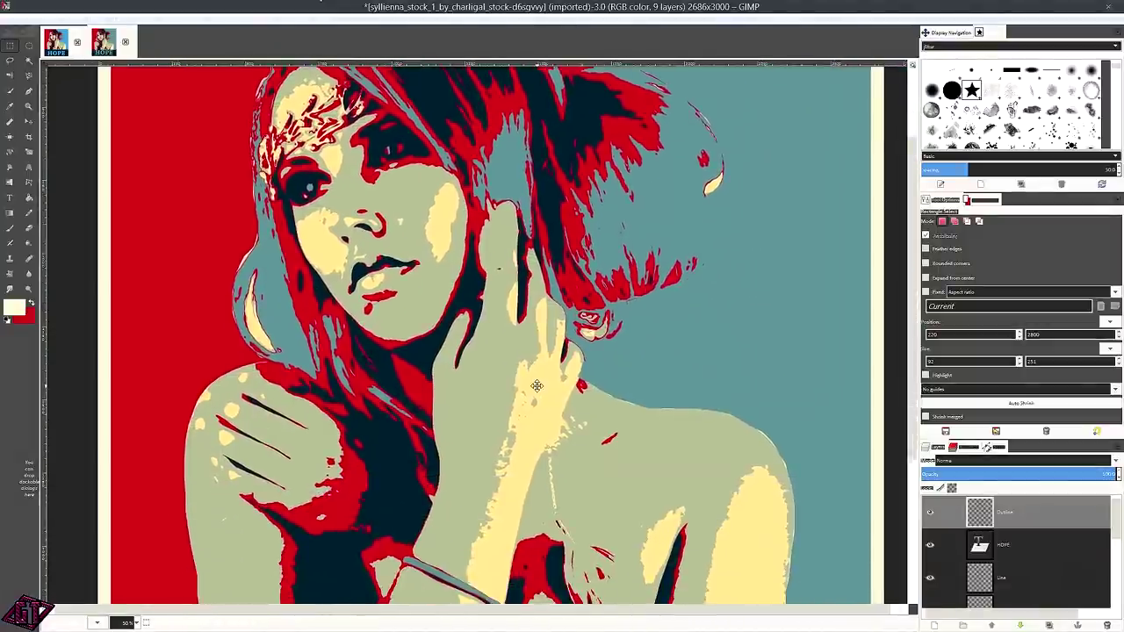
{"action": "key", "text": "minus"}
{"action": "key", "text": "plus"}
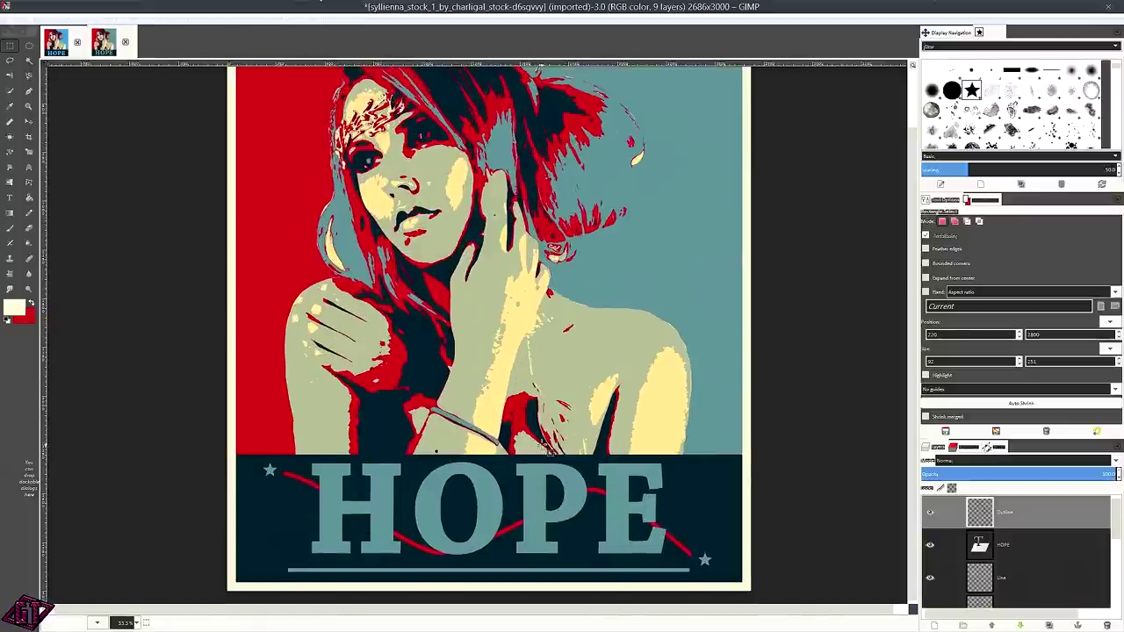
Examine the line pattern on the shoulders, raised hand and face up close, and return to the full poster view.
{"action": "key", "text": "plus"}
{"action": "key", "text": "plus"}
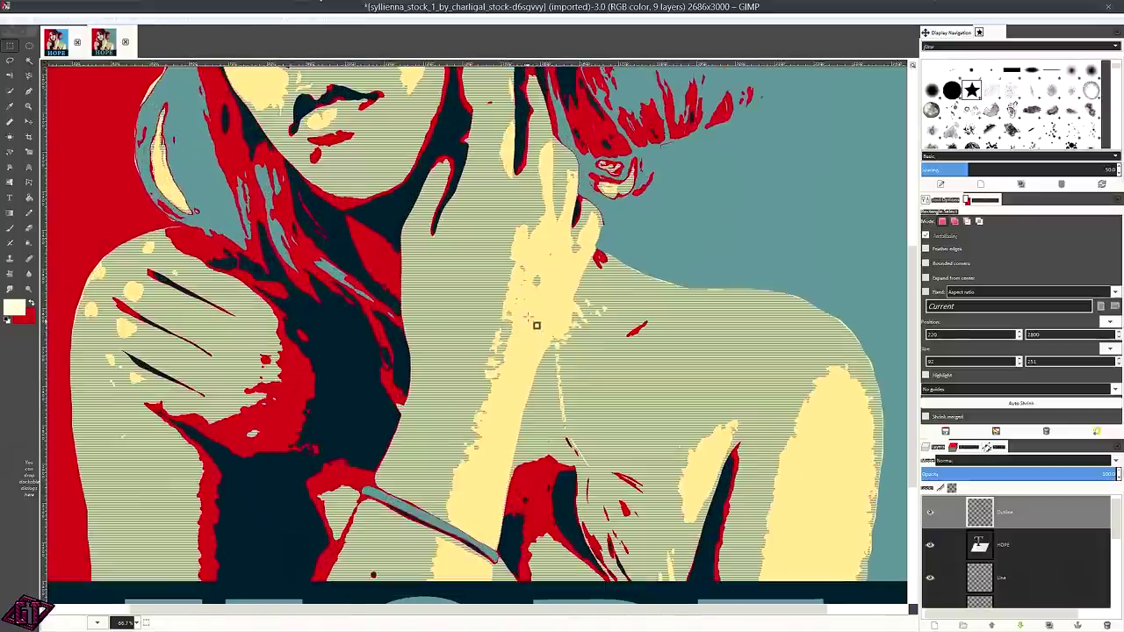
{"action": "scroll", "coordinate": [522, 216], "scroll_direction": "up", "scroll_amount": 3}
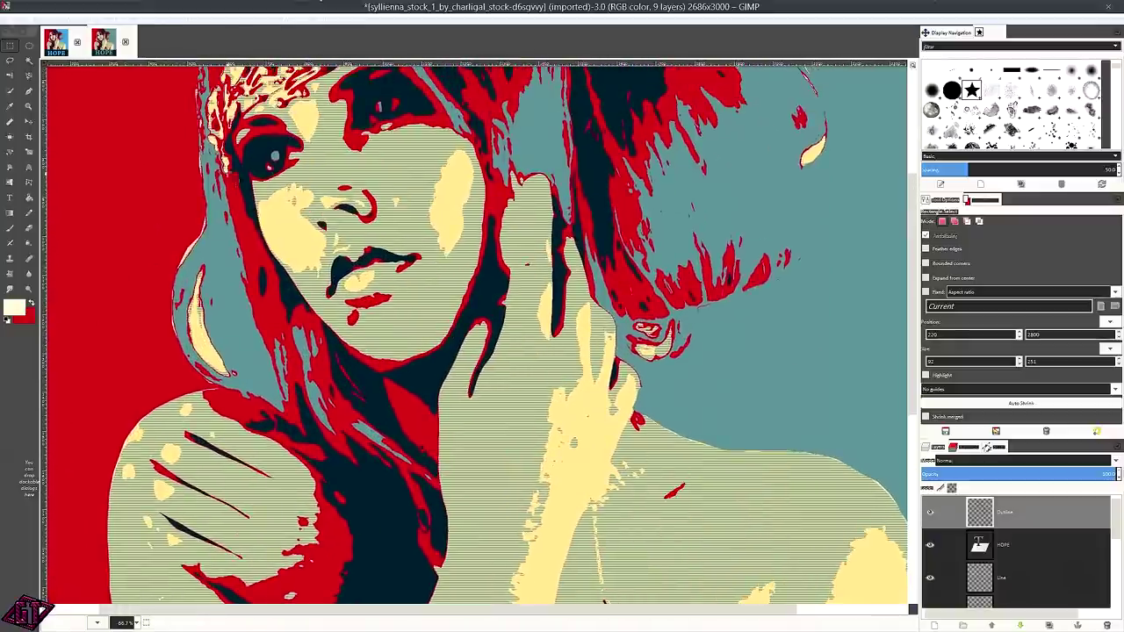
{"action": "key", "text": "minus"}
{"action": "key", "text": "minus"}
{"action": "key", "text": "minus"}
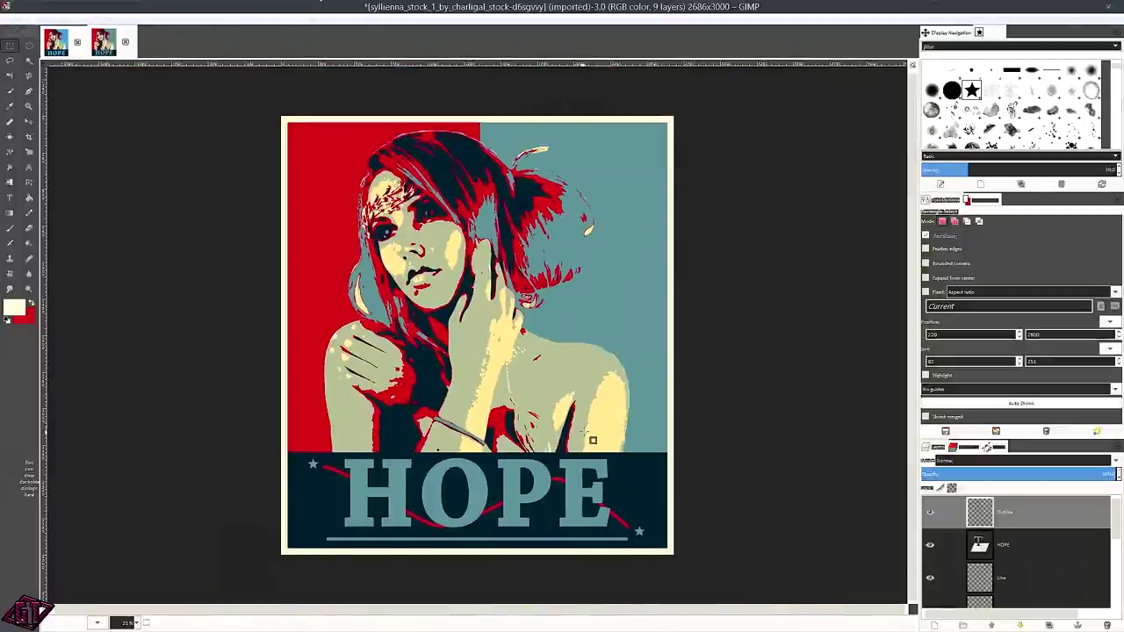
Examine the striped shading around the forearm, neck and chest at 100% zoom, and compare it with the whole poster.
{"action": "key", "text": "plus"}
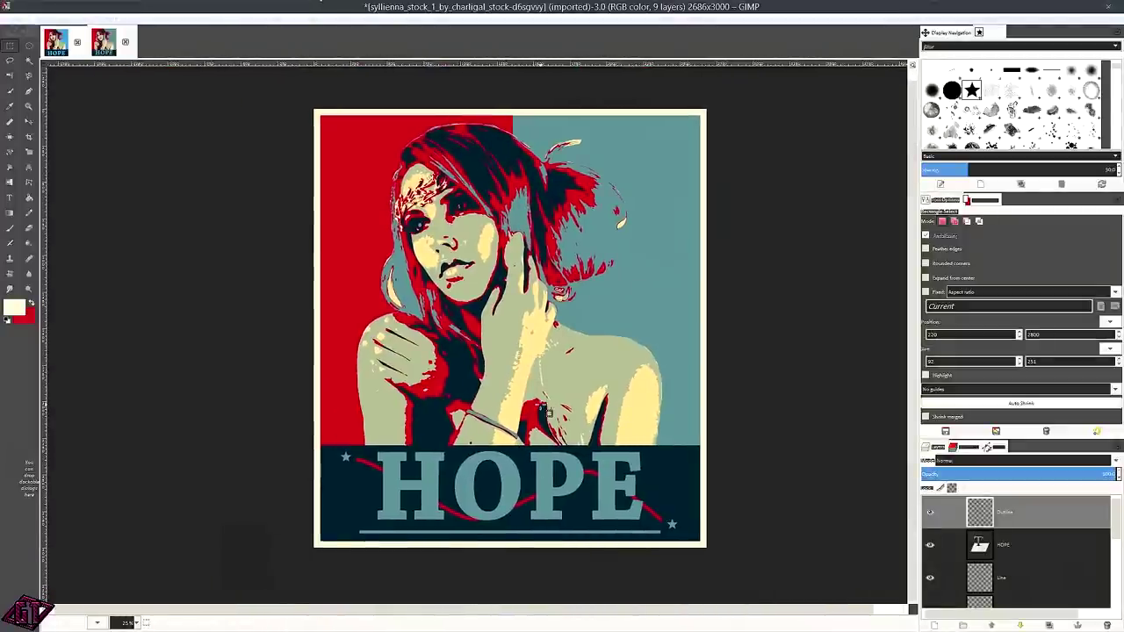
{"action": "key", "text": "plus"}
{"action": "key", "text": "plus"}
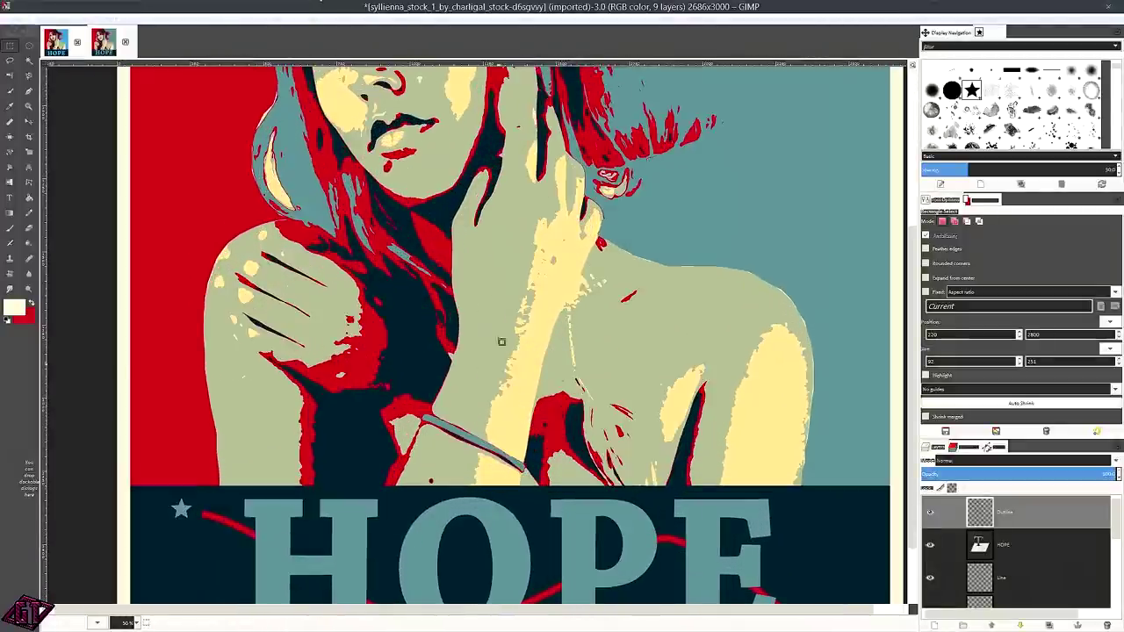
{"action": "key", "text": "1"}
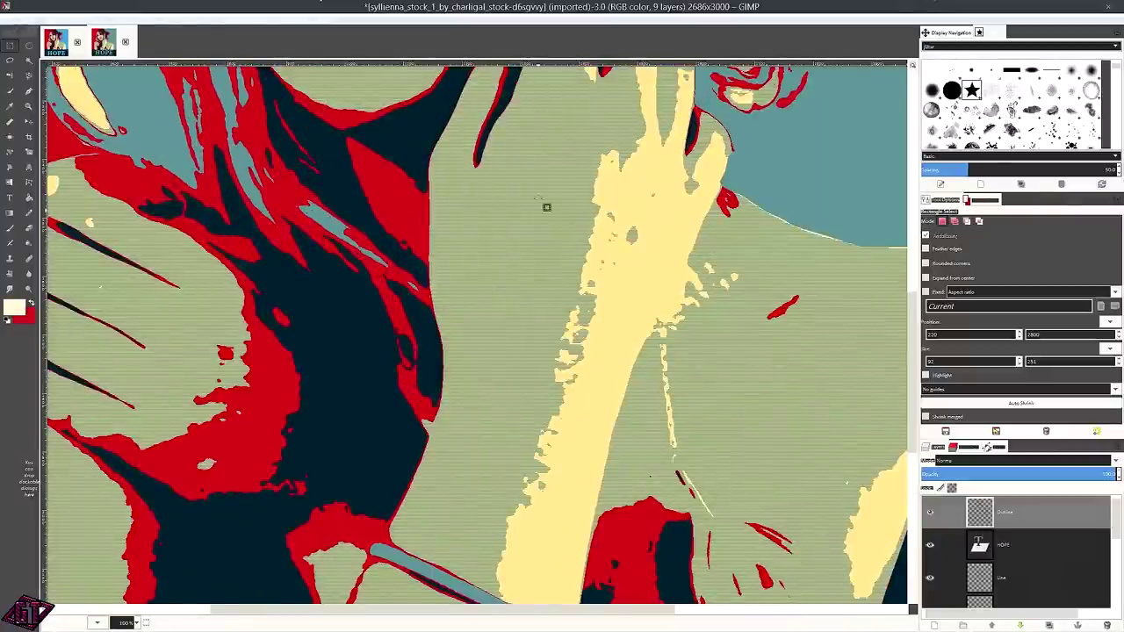
{"action": "key", "text": "minus"}
{"action": "scroll", "coordinate": [549, 206], "scroll_direction": "up", "scroll_amount": 5}
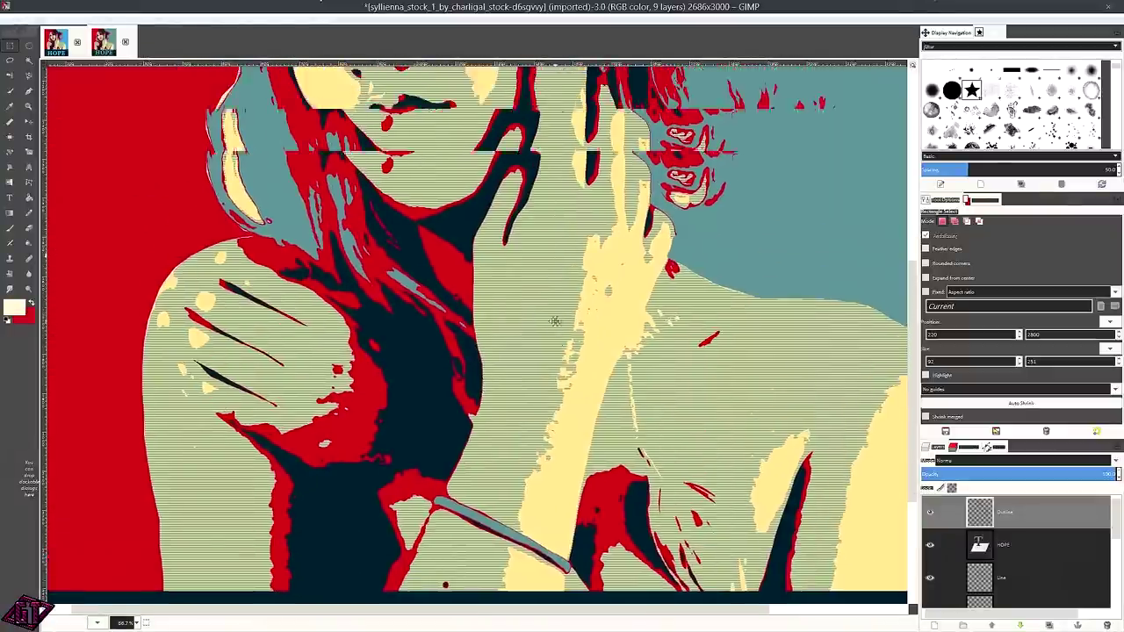
{"action": "key", "text": "minus"}
{"action": "scroll", "coordinate": [580, 300], "scroll_direction": "up", "scroll_amount": 2}
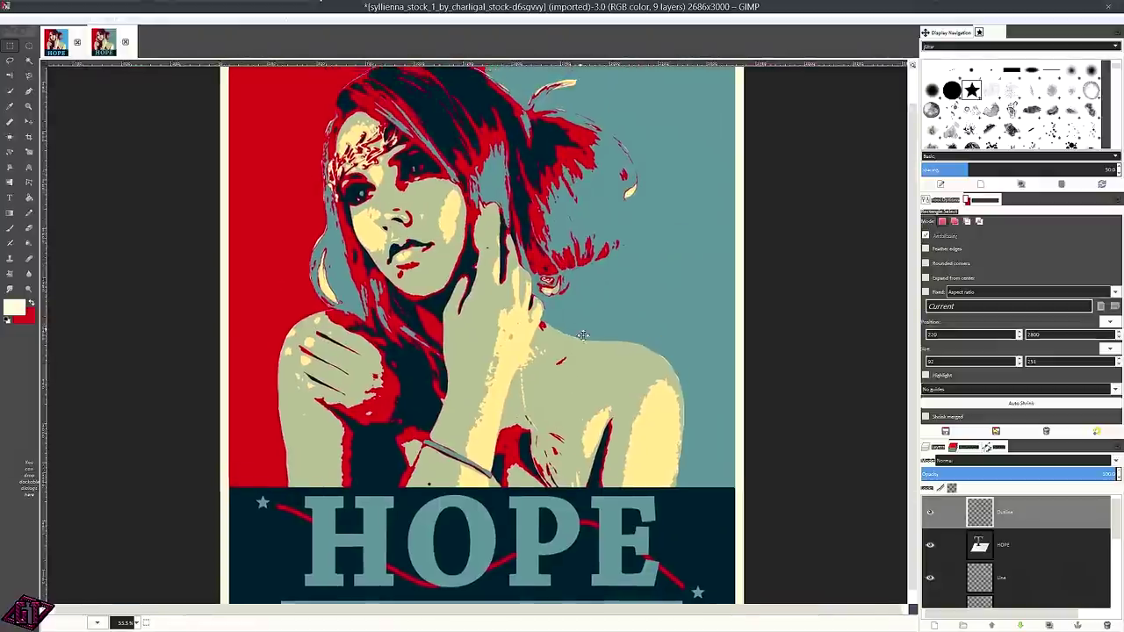
{"action": "key", "text": "minus"}
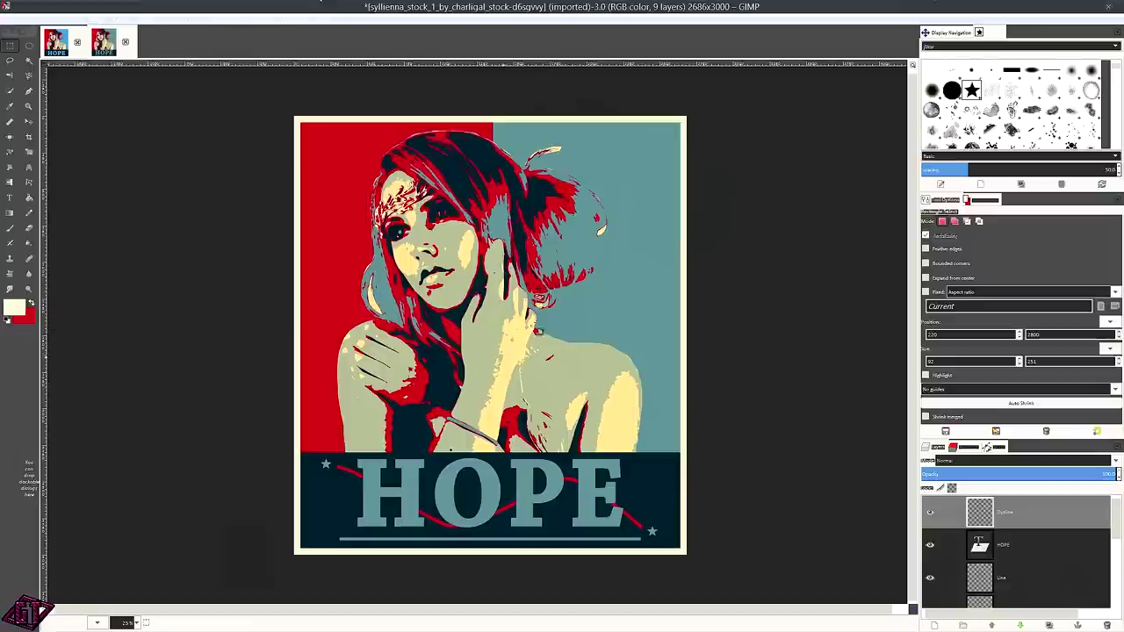
Examine the skin stripes between the mouth and the raised fingers at 100% zoom, and compare them with the poster-size portrait.
{"action": "scroll", "coordinate": [566, 294], "scroll_direction": "up", "scroll_amount": 3}
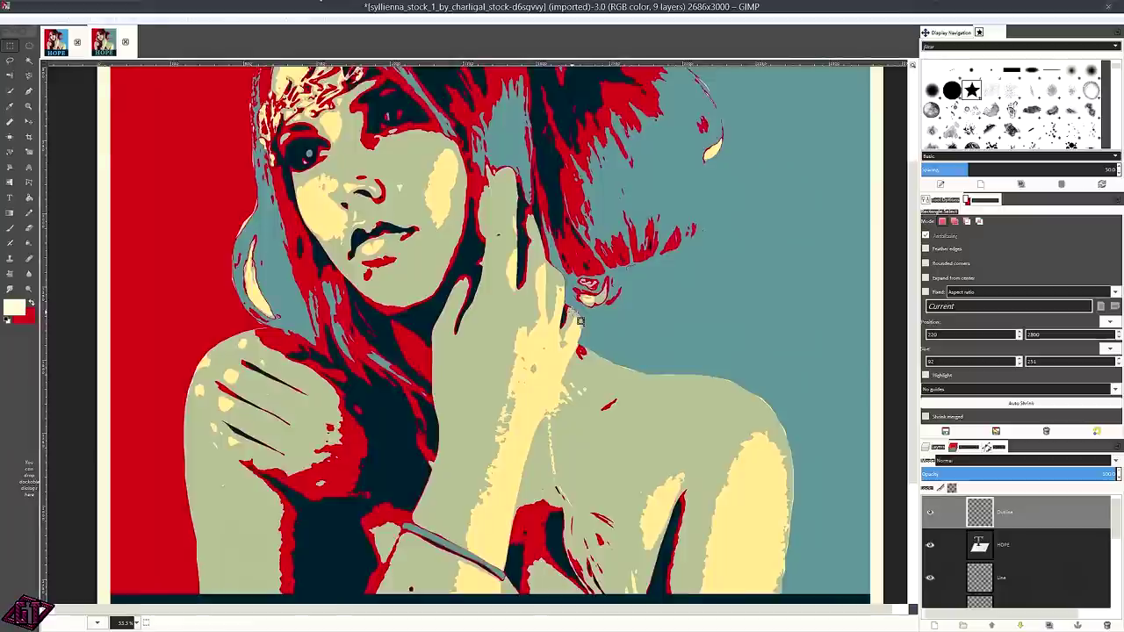
{"action": "scroll", "coordinate": [505, 279], "scroll_direction": "up", "scroll_amount": 1}
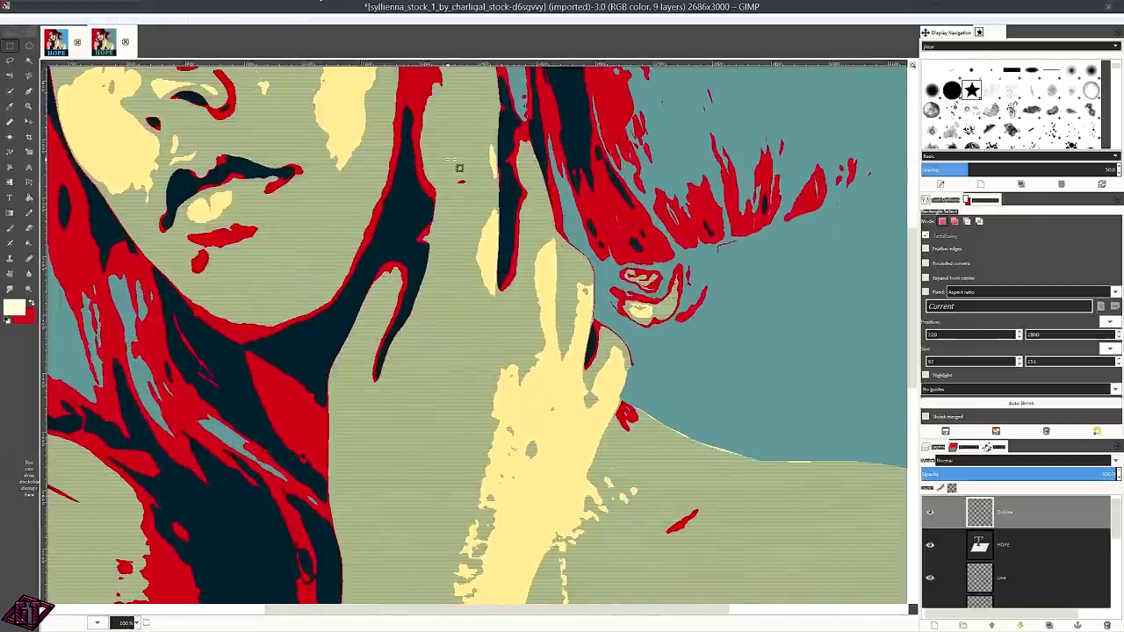
{"action": "scroll", "coordinate": [289, 189], "scroll_direction": "down", "scroll_amount": 3}
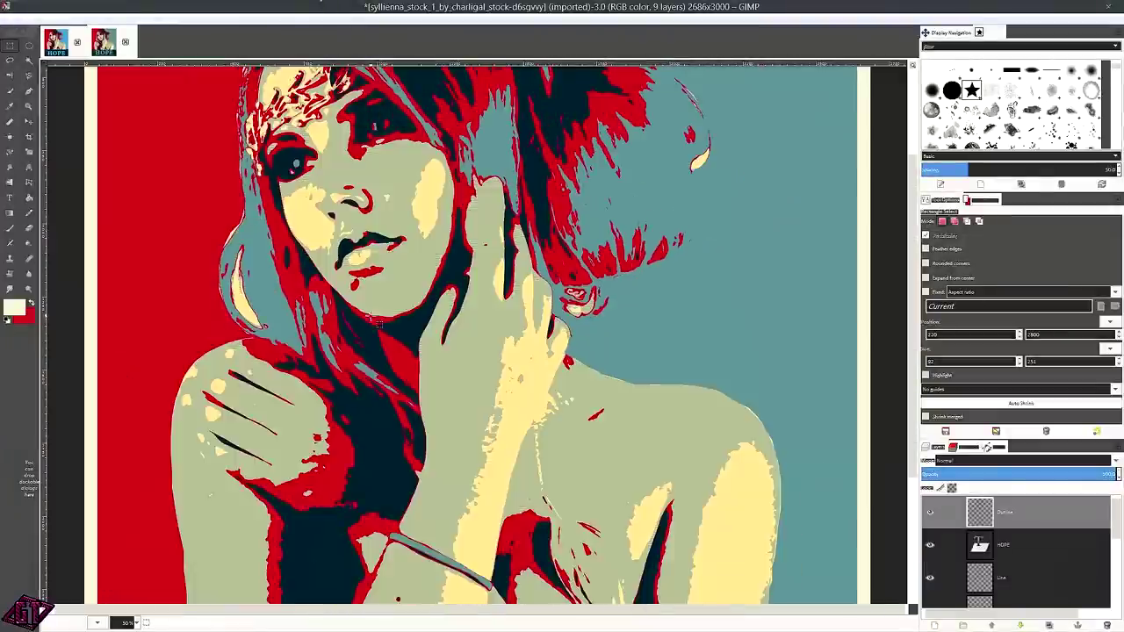
{"action": "left_click_drag", "start_coordinate": [378, 322], "coordinate": [431, 345]}
{"action": "scroll", "coordinate": [484, 269], "scroll_direction": "down", "scroll_amount": 2}
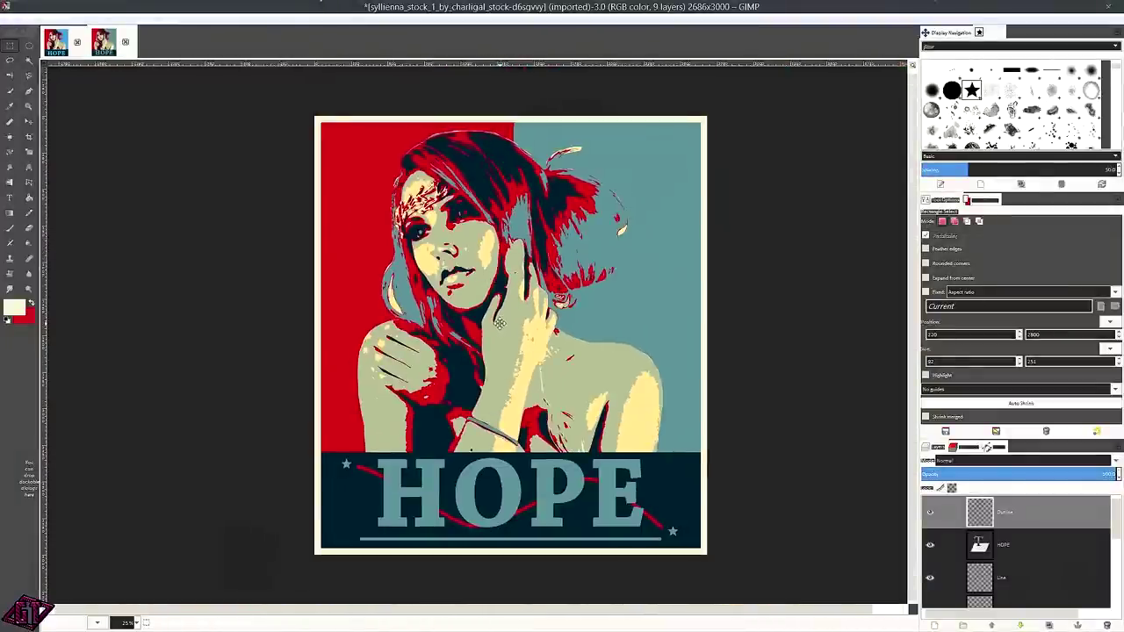
{"action": "scroll", "coordinate": [499, 328], "scroll_direction": "up", "scroll_amount": 1}
{"action": "scroll", "coordinate": [512, 294], "scroll_direction": "up", "scroll_amount": 7}
{"action": "scroll", "coordinate": [530, 235], "scroll_direction": "down", "scroll_amount": 1}
{"action": "scroll", "coordinate": [547, 390], "scroll_direction": "down", "scroll_amount": 2}
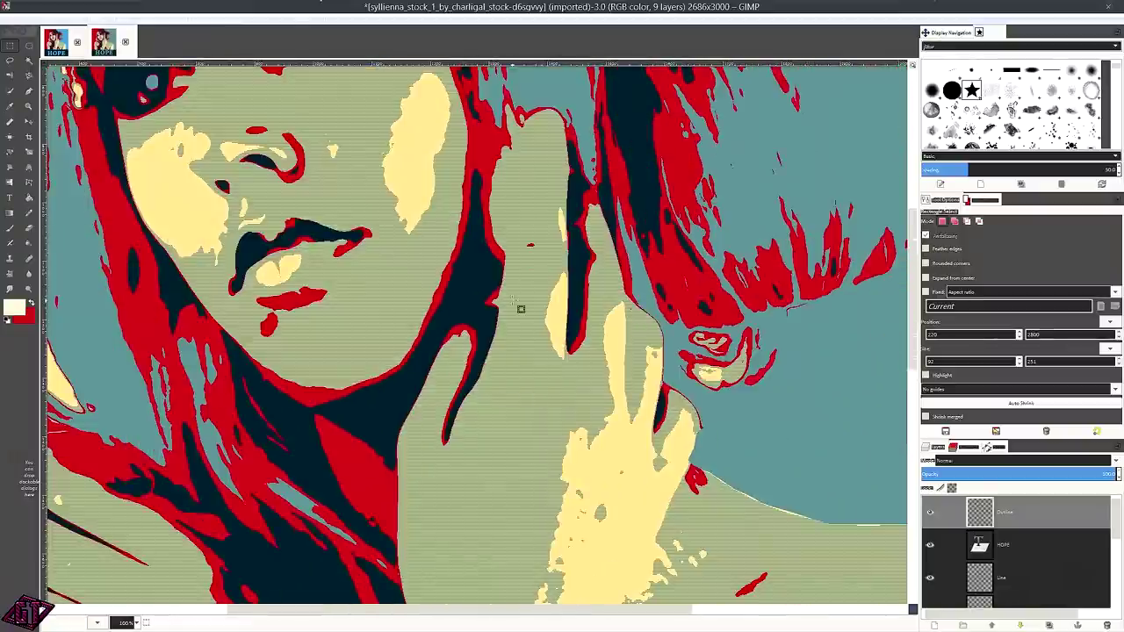
{"action": "scroll", "coordinate": [521, 309], "scroll_direction": "down", "scroll_amount": 2}
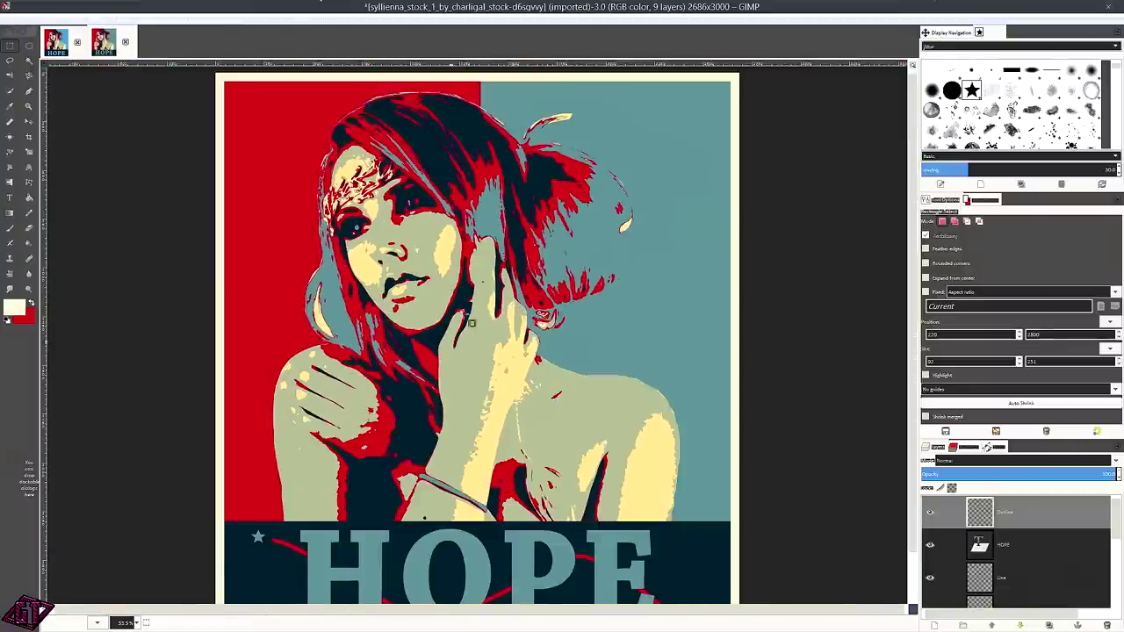
{"action": "scroll", "coordinate": [436, 348], "scroll_direction": "down", "scroll_amount": 1}
{"action": "scroll", "coordinate": [529, 339], "scroll_direction": "up", "scroll_amount": 1}
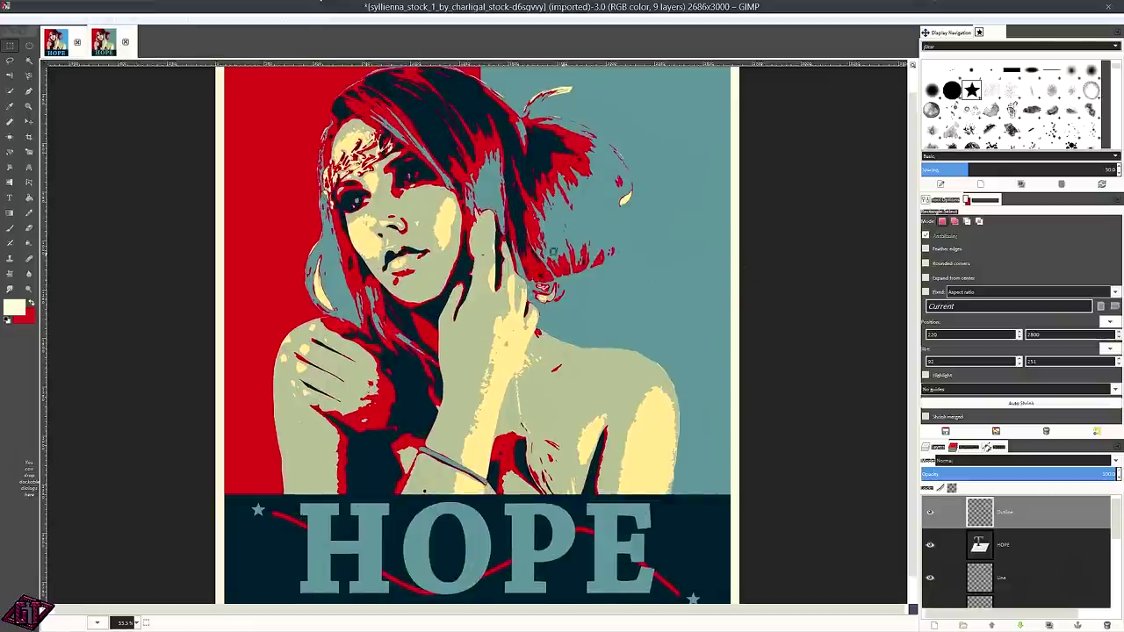
Examine the line pattern on the cheek and lips at 200% zoom and along the forearm, and finish on the full poster.
{"action": "scroll", "coordinate": [483, 276], "scroll_direction": "up", "scroll_amount": 1}
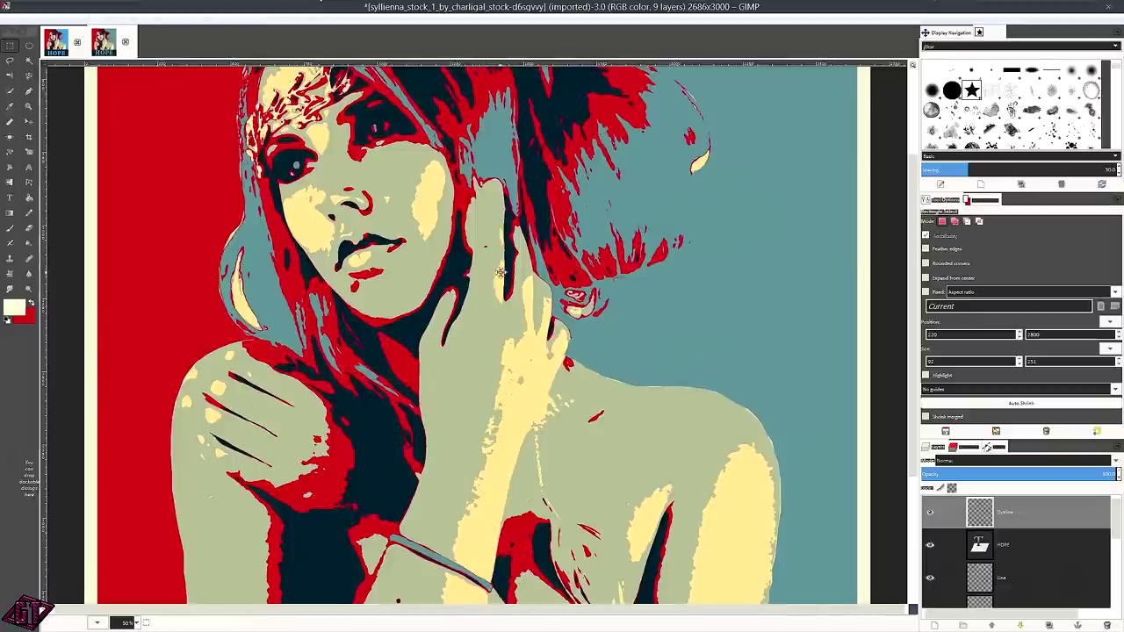
{"action": "scroll", "coordinate": [500, 276], "scroll_direction": "up", "scroll_amount": 2}
{"action": "scroll", "coordinate": [454, 284], "scroll_direction": "up", "scroll_amount": 4}
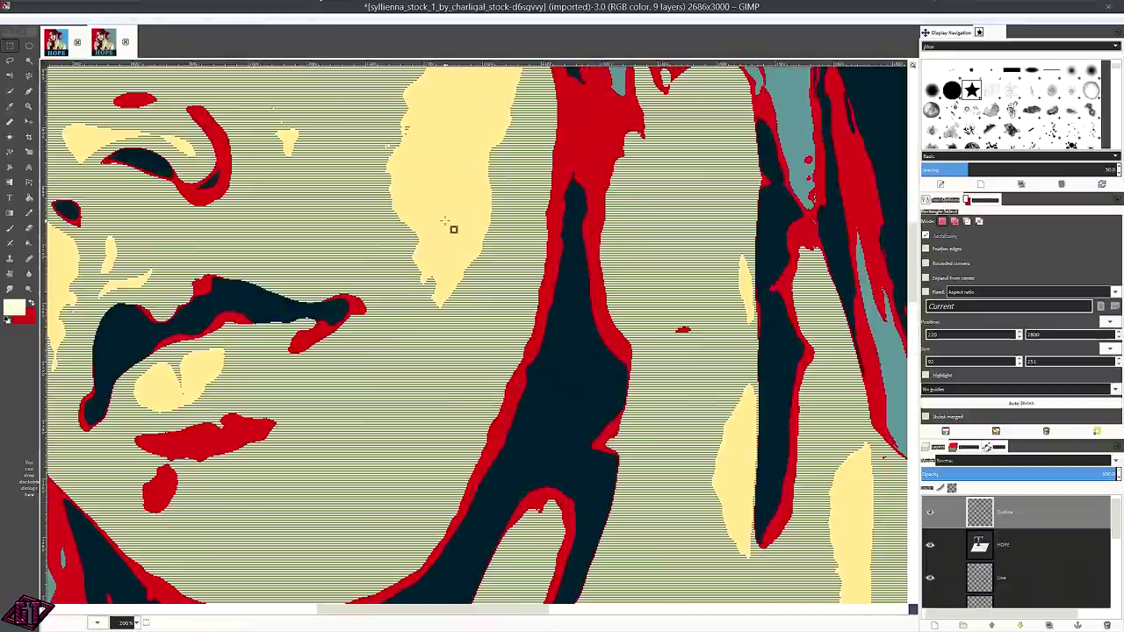
{"action": "scroll", "coordinate": [457, 214], "scroll_direction": "down", "scroll_amount": 2}
{"action": "scroll", "coordinate": [459, 263], "scroll_direction": "down", "scroll_amount": 1}
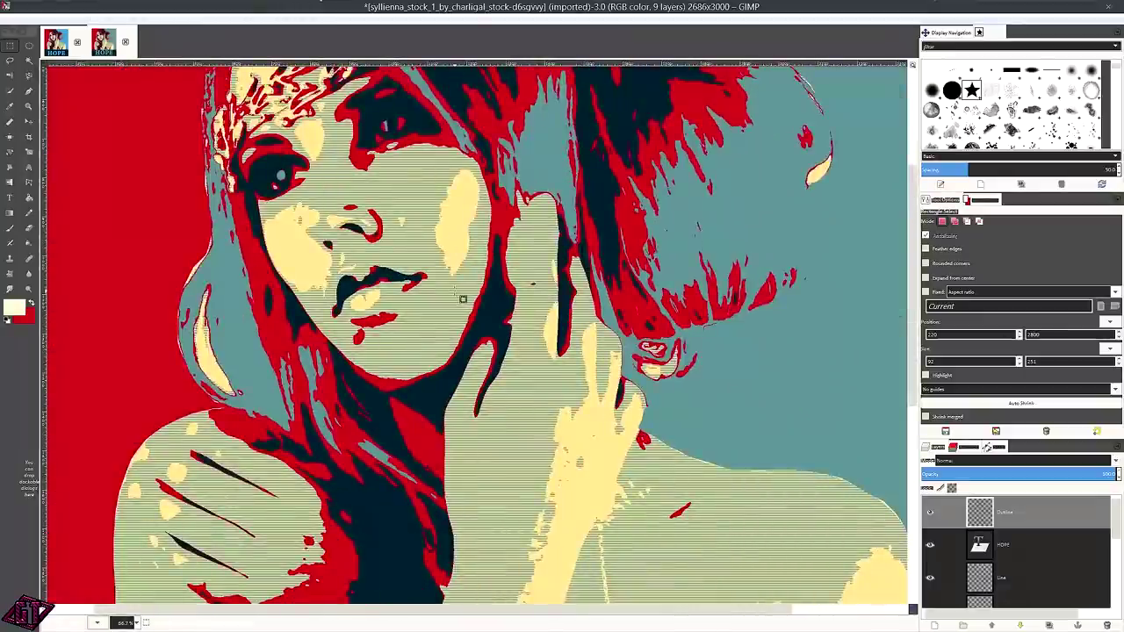
{"action": "scroll", "coordinate": [462, 300], "scroll_direction": "down", "scroll_amount": 3}
{"action": "scroll", "coordinate": [546, 401], "scroll_direction": "up", "scroll_amount": 2}
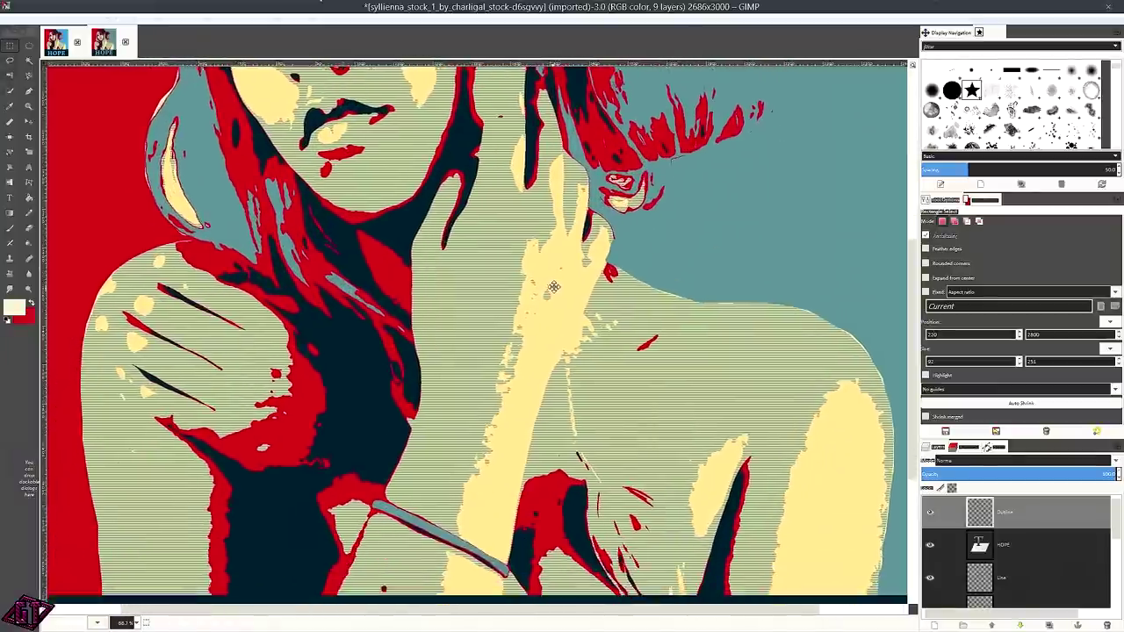
{"action": "scroll", "coordinate": [555, 263], "scroll_direction": "down", "scroll_amount": 3}
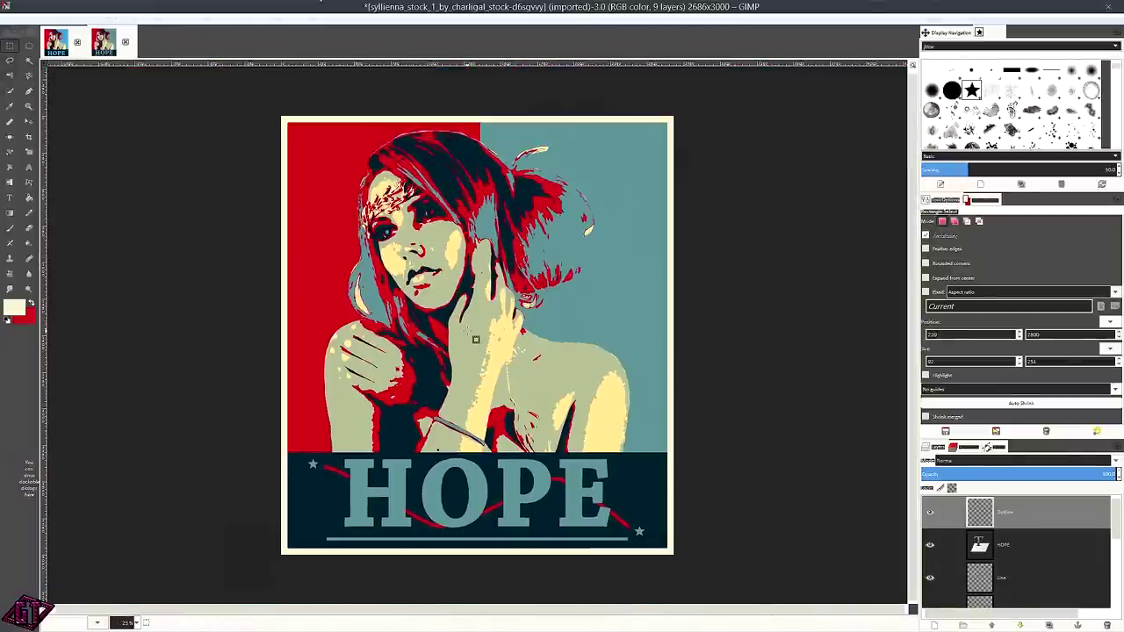